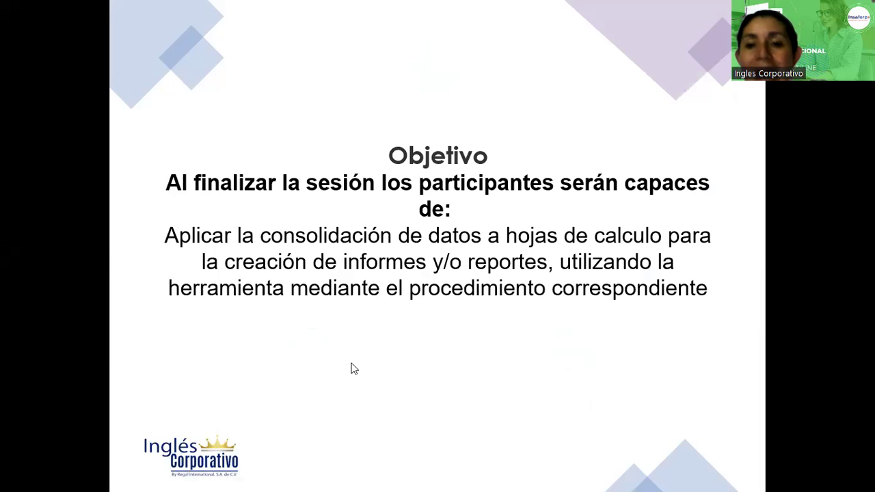
Advance the slide show to the 'Consolidar datos en varias hojas de cálculo' slide
click(203, 141)
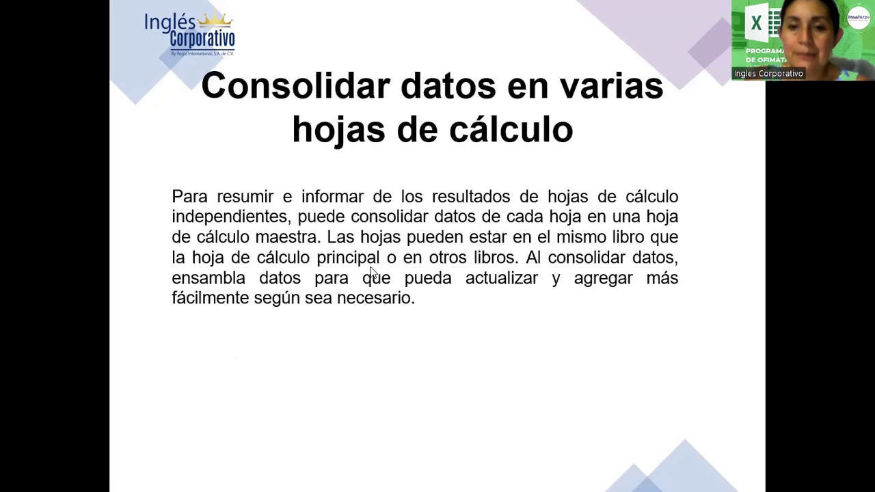
Advance to the 'Por ejemplo…' slide about regional expense sheets combined into a master sheet
click(406, 234)
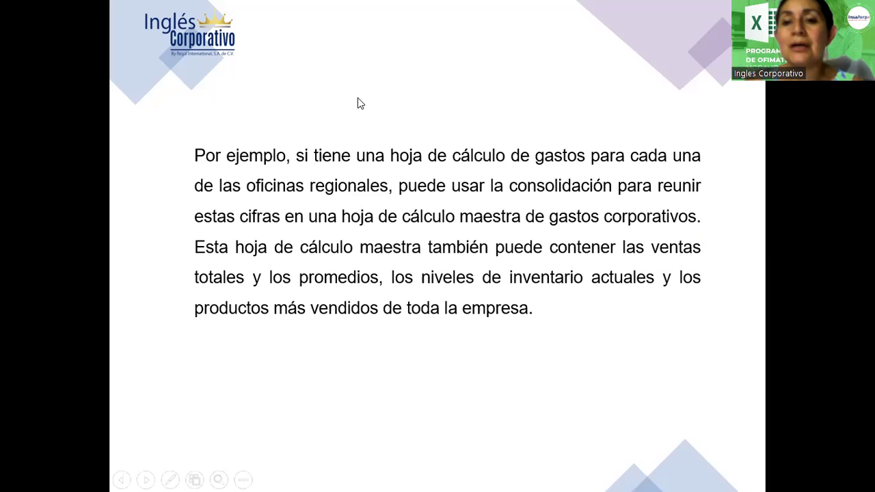
Advance to the slide showing the Consolidar settings with Suma and three sheet references
click(378, 124)
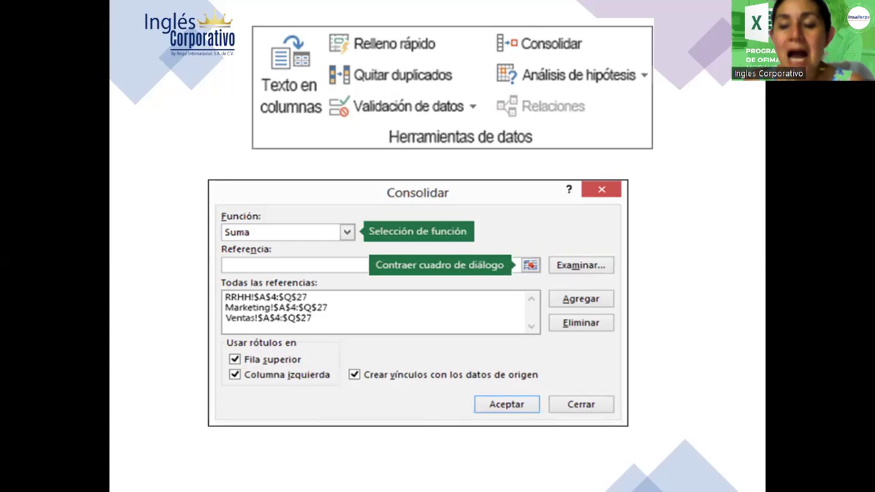
End the slide show to return to the Consolidar.xlsx workbook in Excel
click(670, 330)
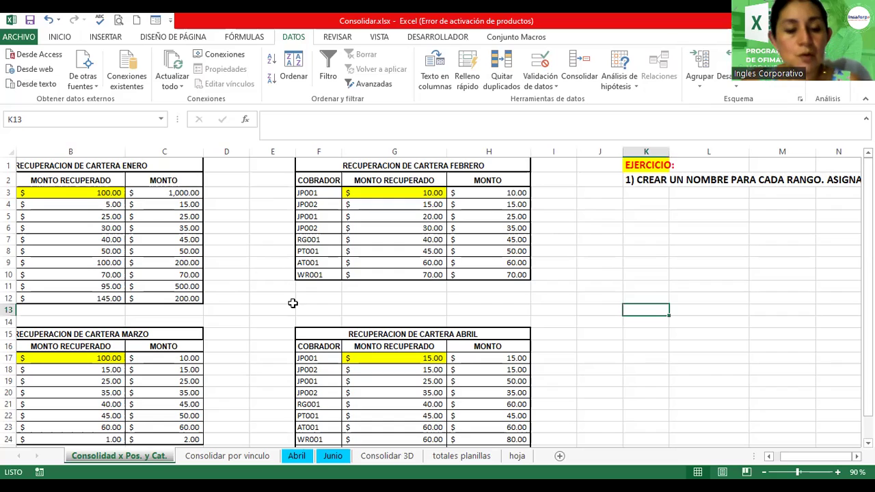
Set cells B3, G3, G17 and B17 to Sin relleno, removing their yellow fill
ctrl+scroll(292, 303, up, 1)
ctrl+scroll(279, 267, down, 1)
ctrl+scroll(279, 268, down, 1)
ctrl+scroll(279, 267, down, 1)
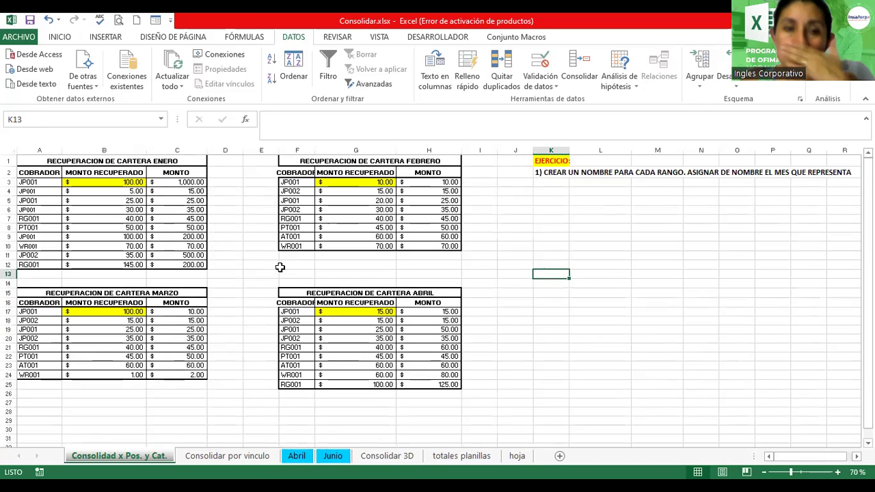
click(130, 183)
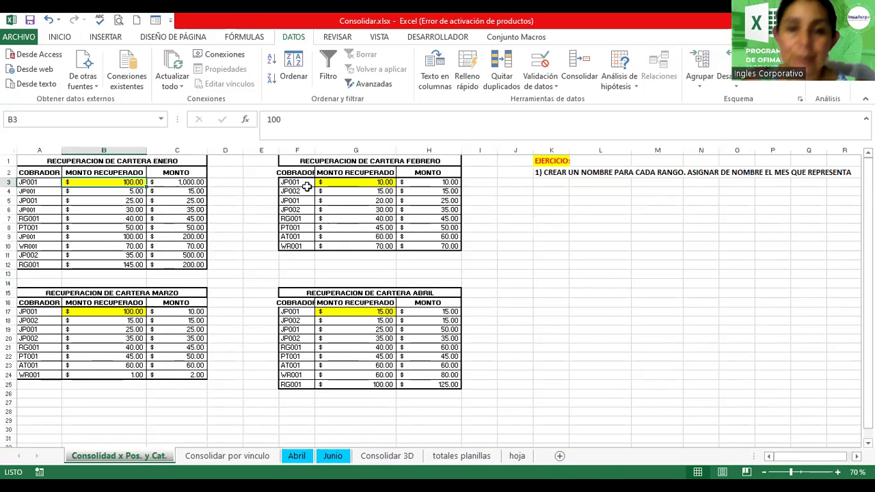
ctrl+click(348, 184)
ctrl+click(370, 312)
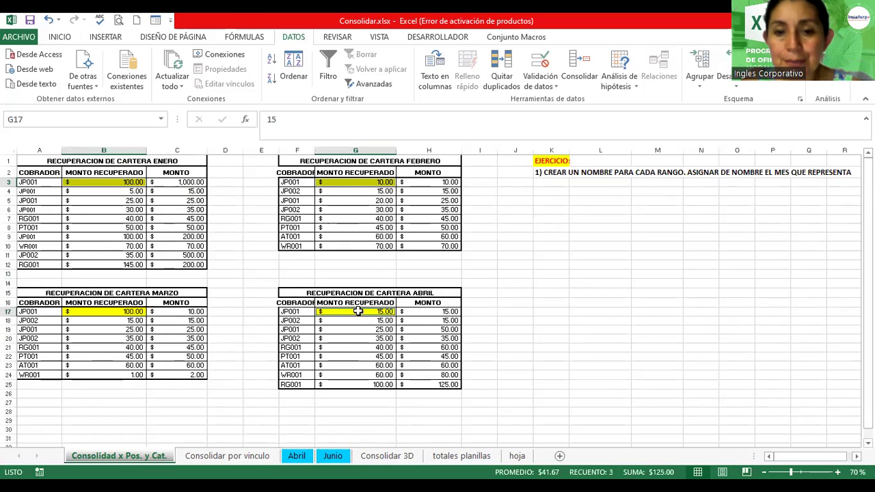
ctrl+click(131, 312)
click(60, 37)
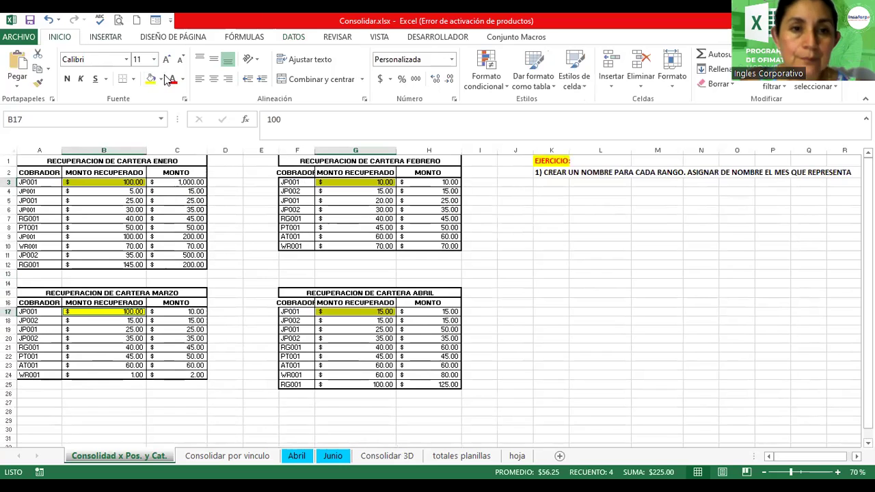
click(161, 79)
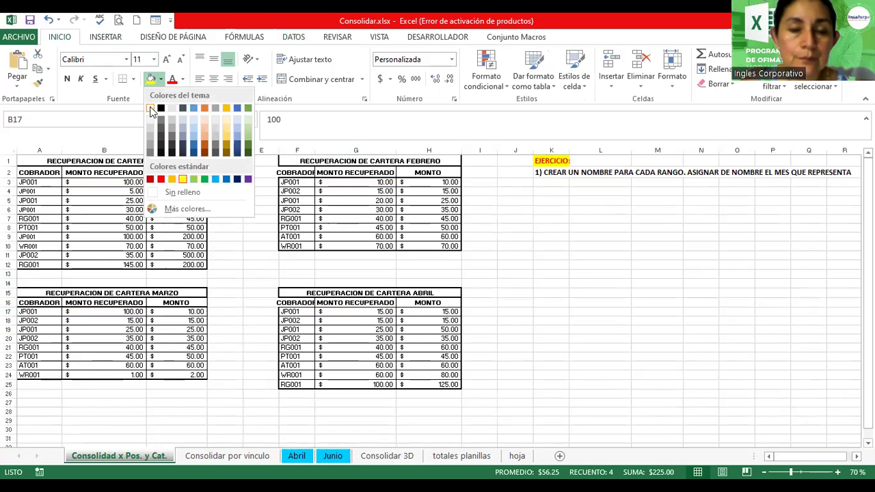
click(355, 246)
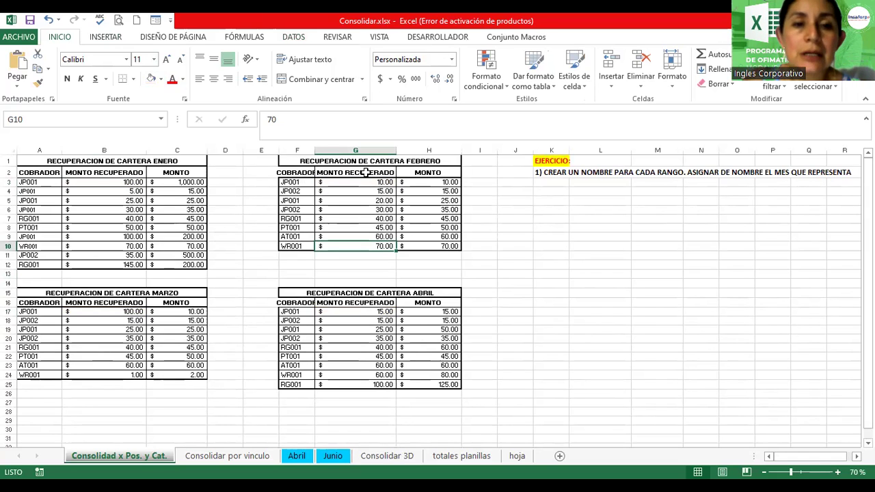
Open the Administrador de nombres list of defined names from Fórmulas
click(250, 37)
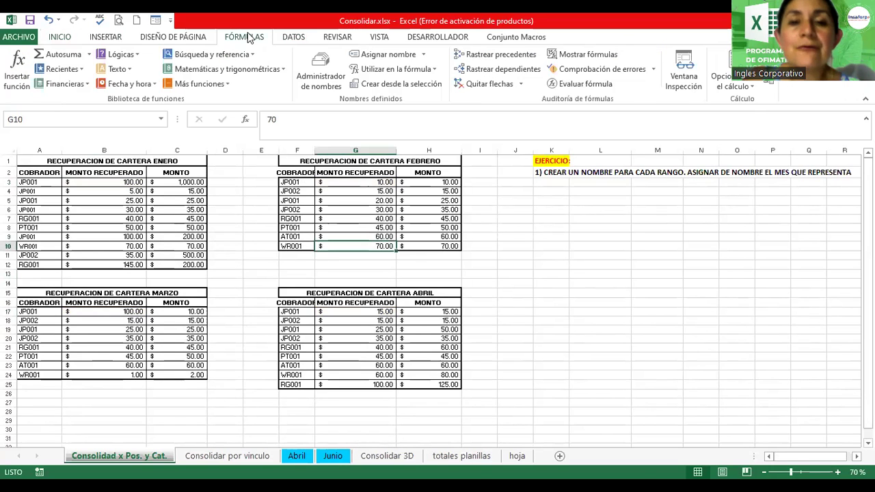
click(318, 75)
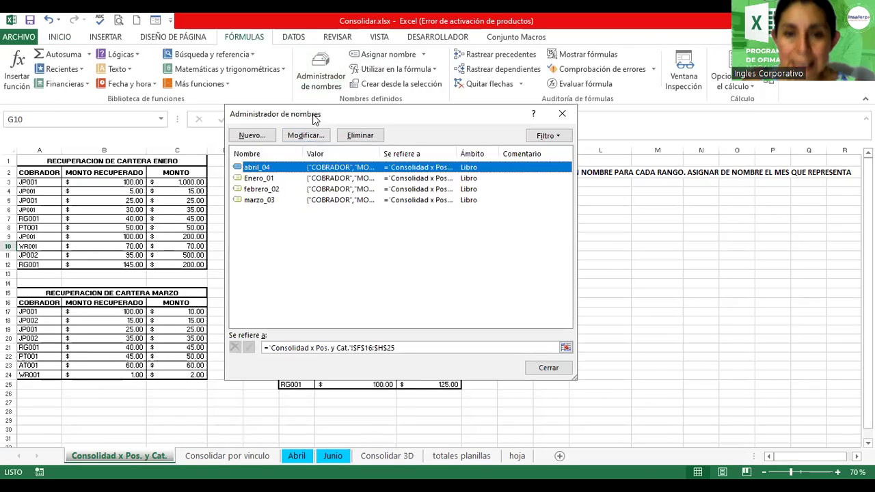
drag(278, 110, 251, 74)
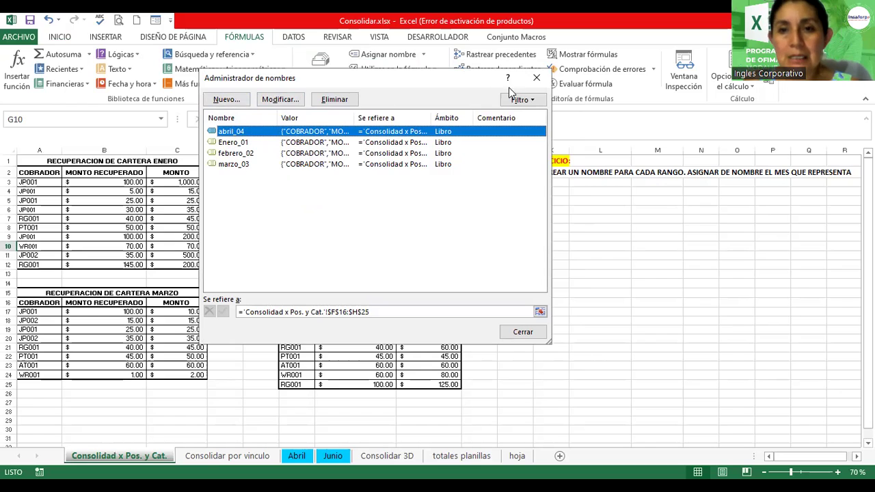
click(536, 77)
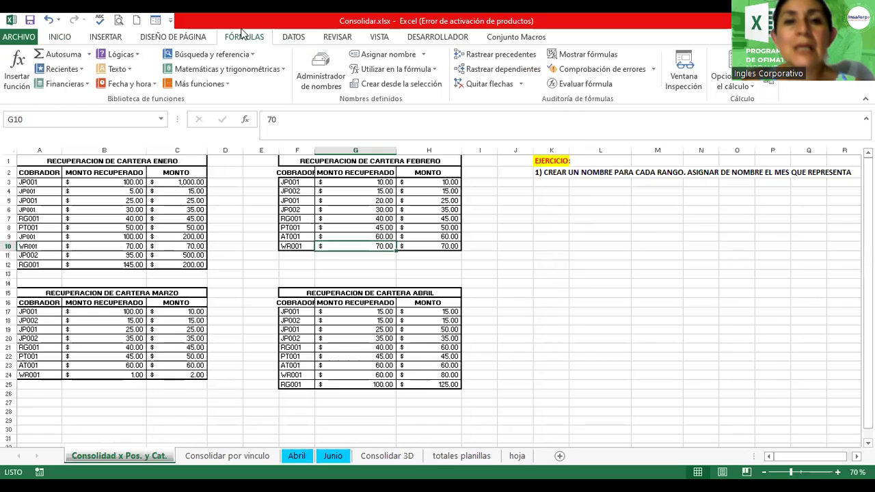
click(322, 62)
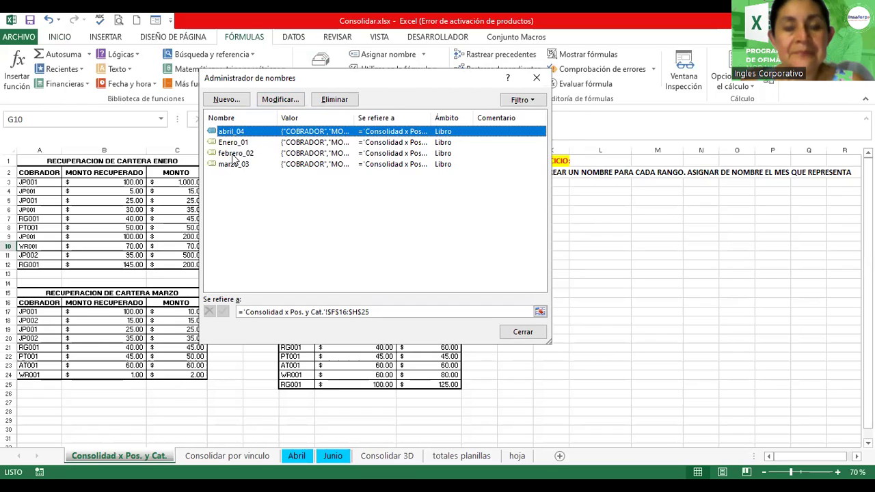
Delete the names abril_04, Enero_01, febrero_02 and marzo_03, then close the empty list
ctrl+click(239, 143)
ctrl+click(239, 154)
ctrl+click(236, 165)
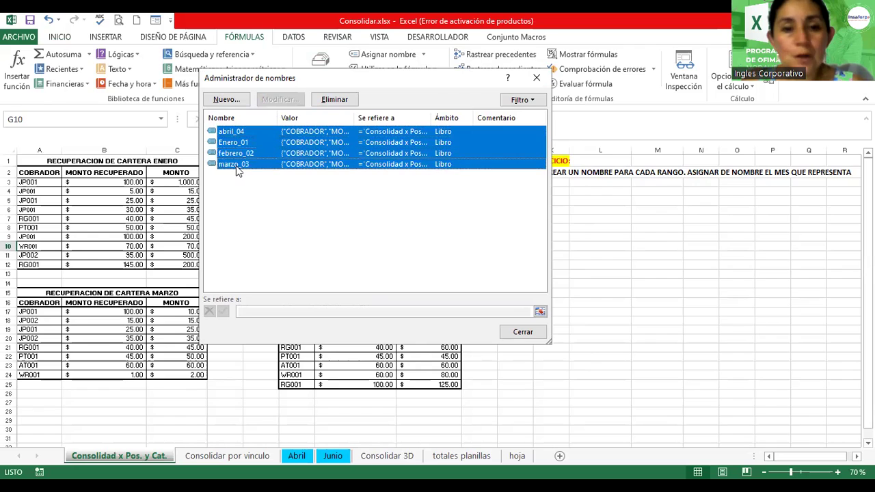
click(245, 176)
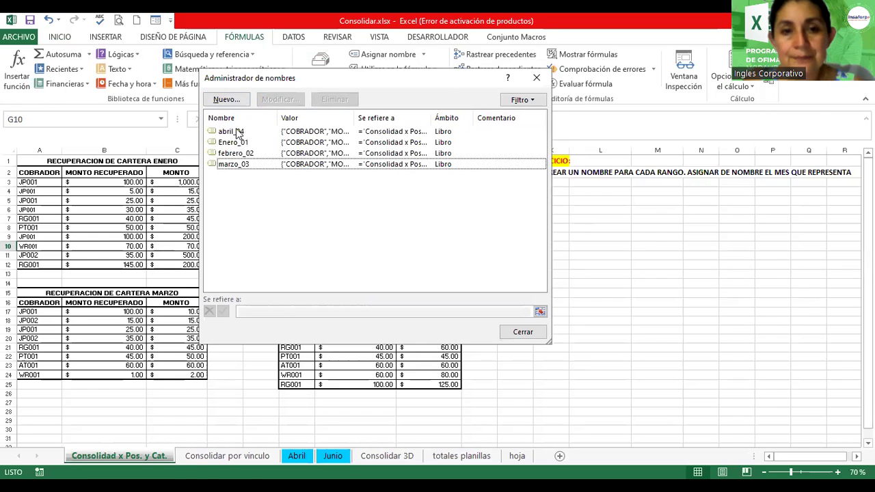
click(238, 132)
ctrl+click(241, 143)
ctrl+click(241, 154)
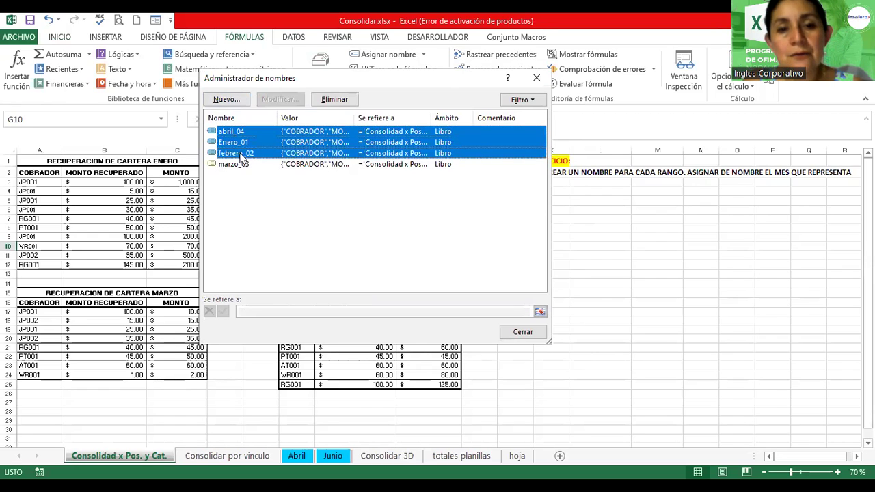
ctrl+click(239, 166)
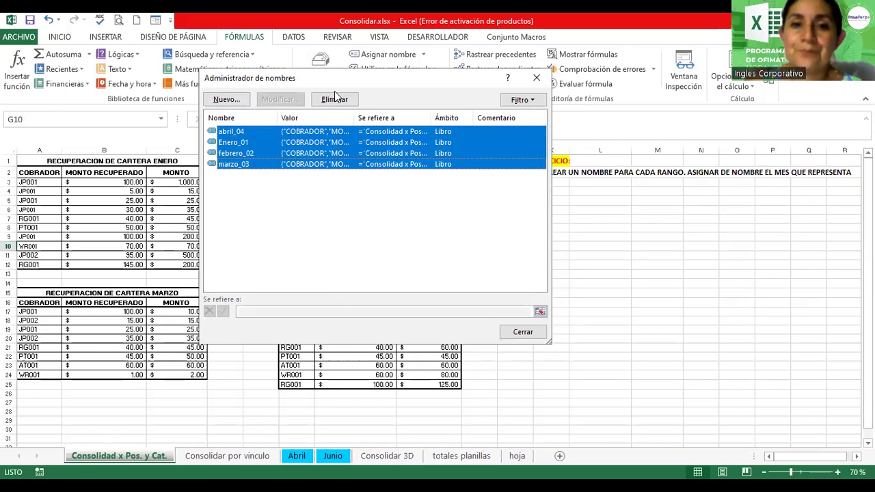
click(334, 100)
click(410, 286)
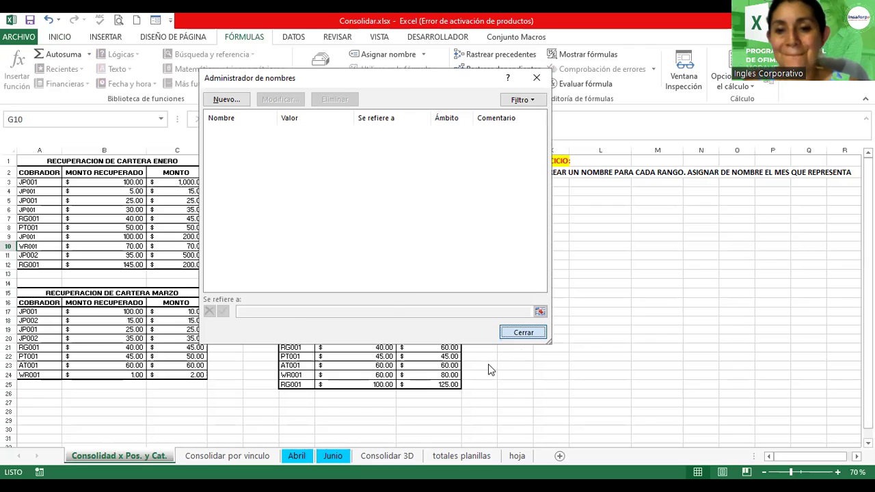
key(Escape)
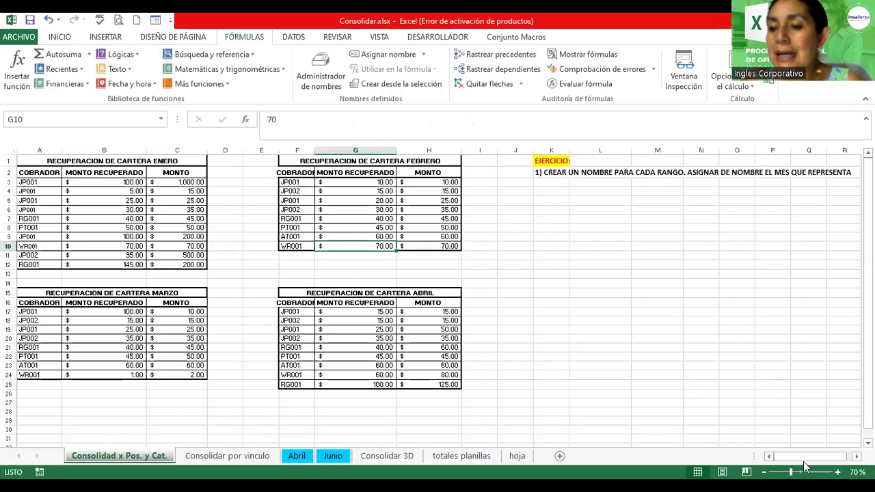
Name the January table range Enero and the February table range Febrero via the Name Box
drag(824, 460, 830, 461)
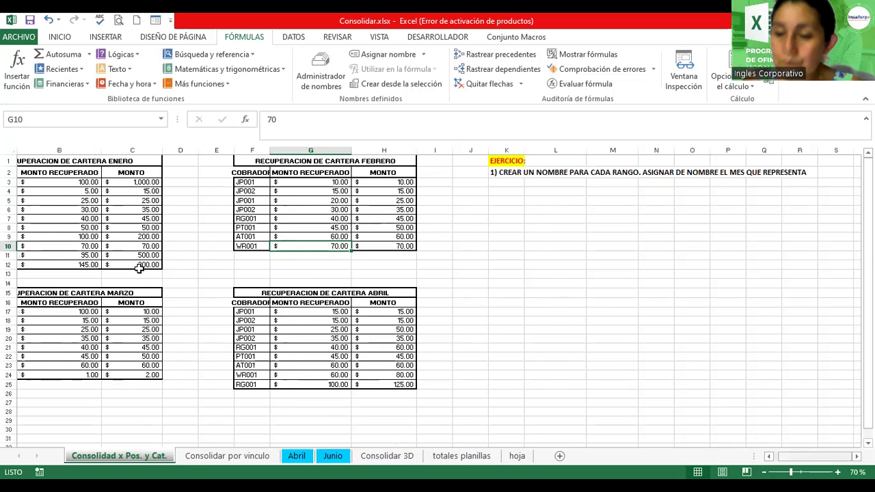
scroll(82, 178, left, 1)
scroll(70, 209, up, 3)
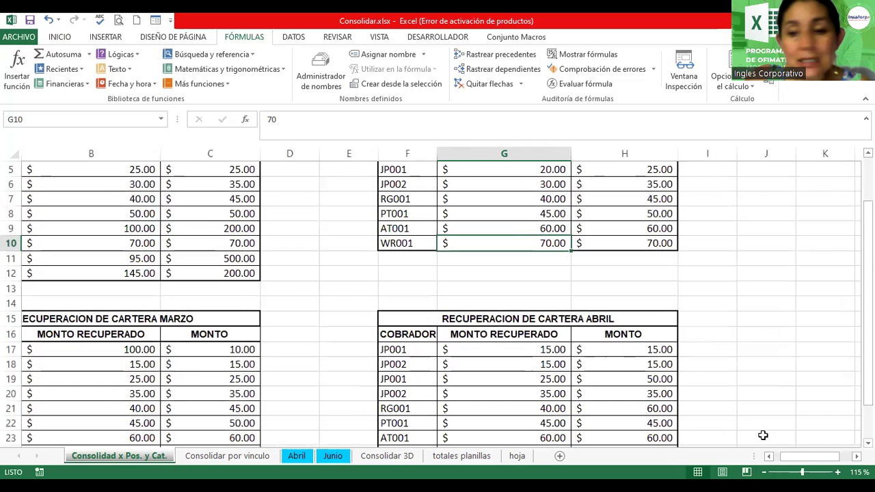
scroll(92, 208, up, 2)
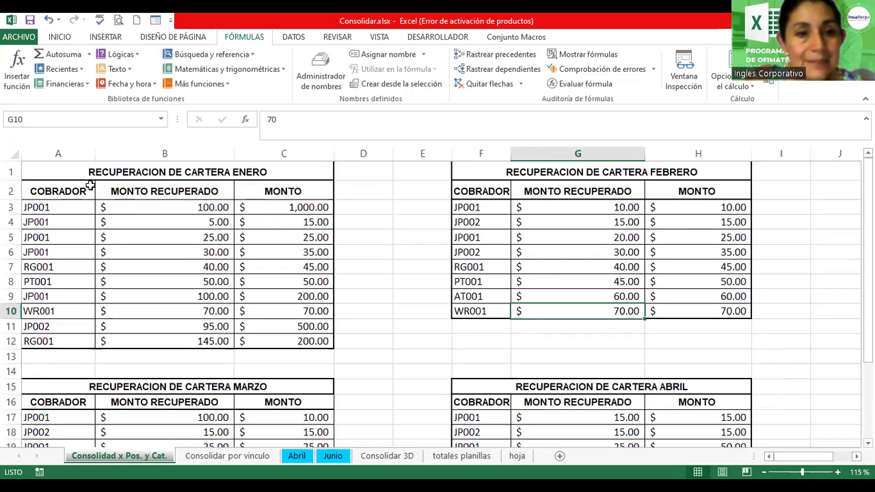
mouse_move(58, 191)
mouse_down()
mouse_move(163, 195)
mouse_move(288, 341)
mouse_up()
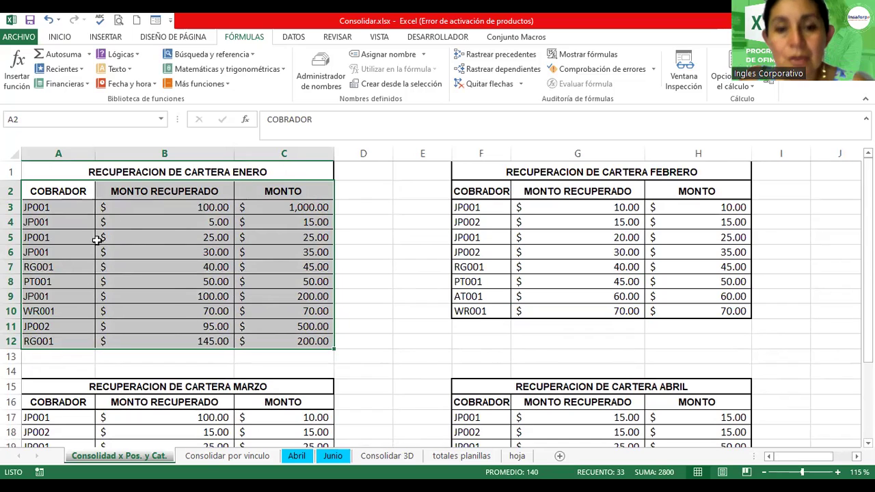
click(68, 119)
text(Enero)
key(Return)
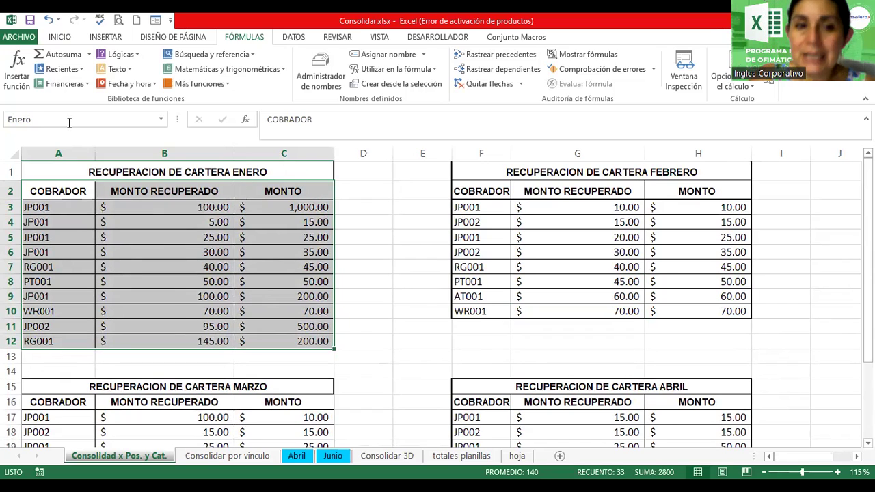
drag(468, 191, 690, 313)
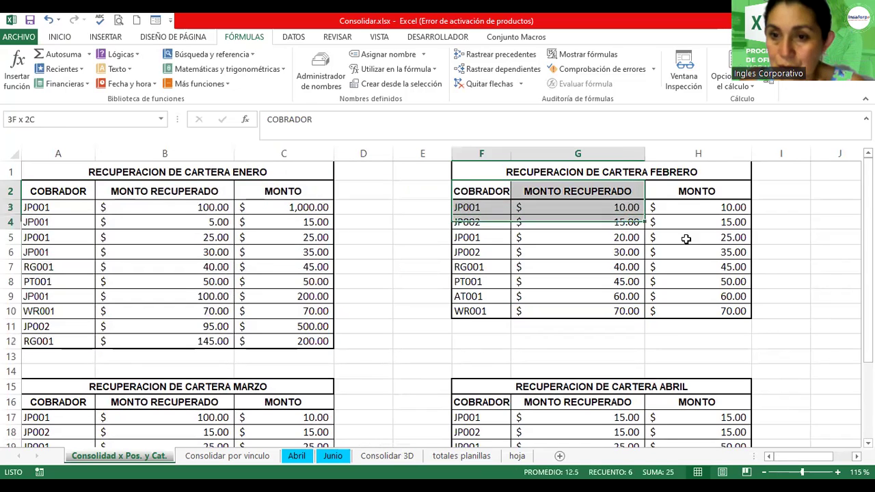
click(50, 120)
text(Febrero)
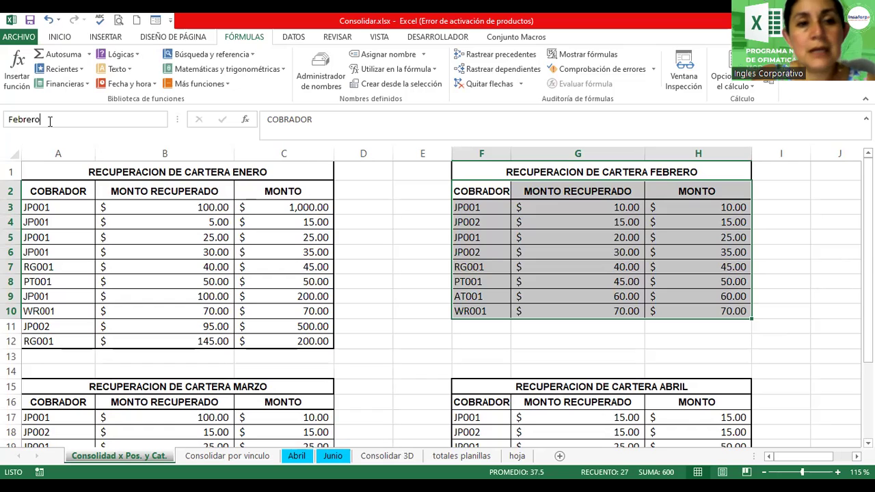
key(Return)
Name the March table range Marzo and the April table range abril via the Name Box
scroll(34, 181, down, 1)
scroll(35, 183, down, 3)
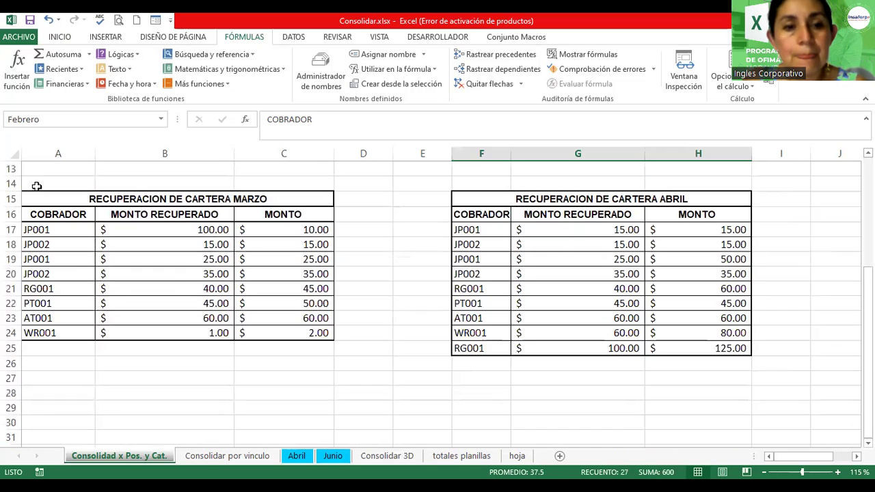
mouse_move(48, 216)
mouse_down()
mouse_move(234, 257)
mouse_move(328, 333)
mouse_up()
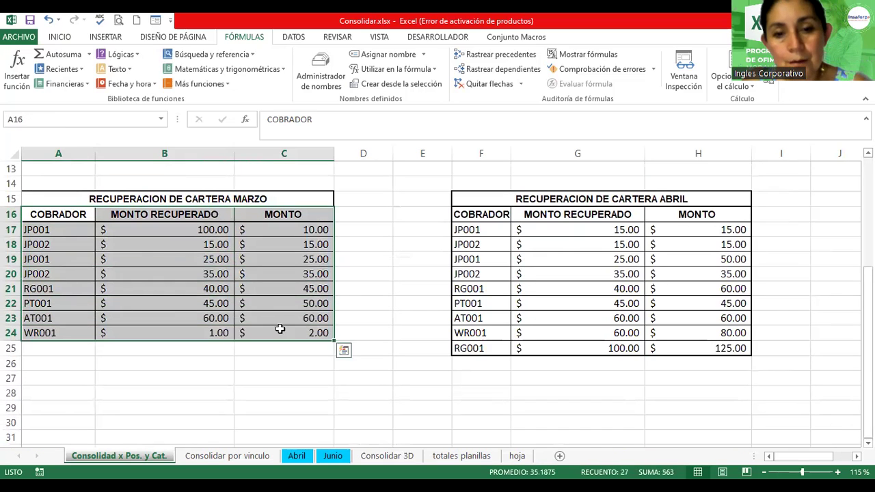
click(104, 121)
text(Marzo)
key(Return)
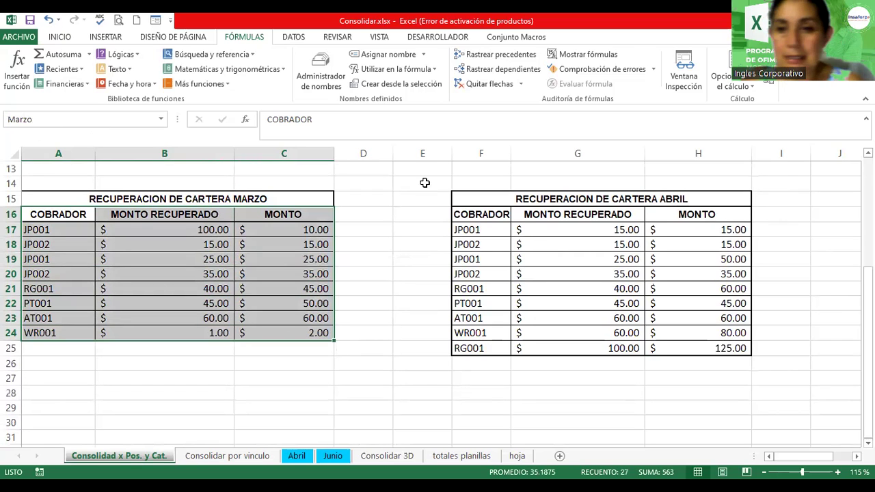
mouse_move(465, 214)
mouse_down()
mouse_move(698, 339)
mouse_move(699, 349)
mouse_up()
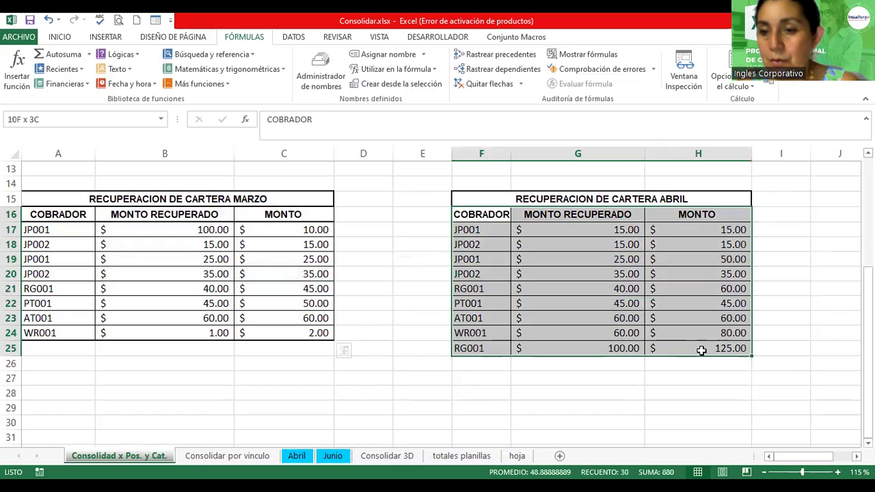
click(74, 120)
text(abril)
key(Return)
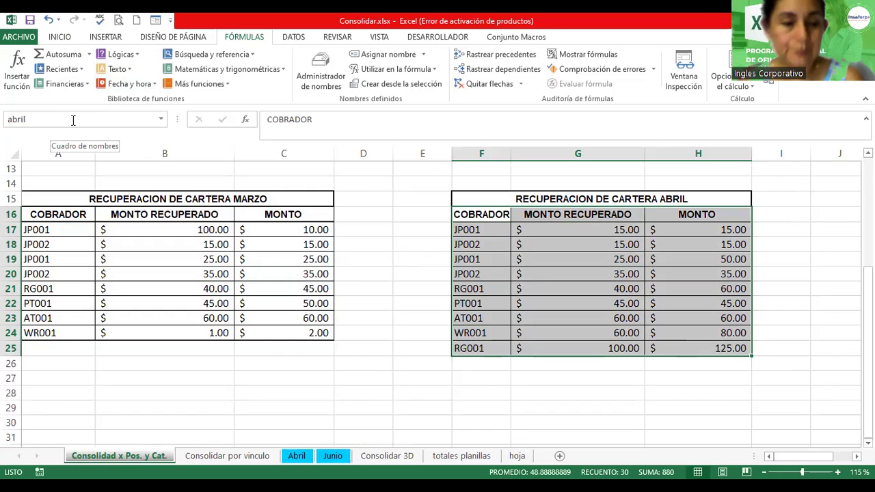
click(353, 250)
Review the defined names abril, Enero, Febrero and Marzo in Administrador de nombres, then close it
click(315, 66)
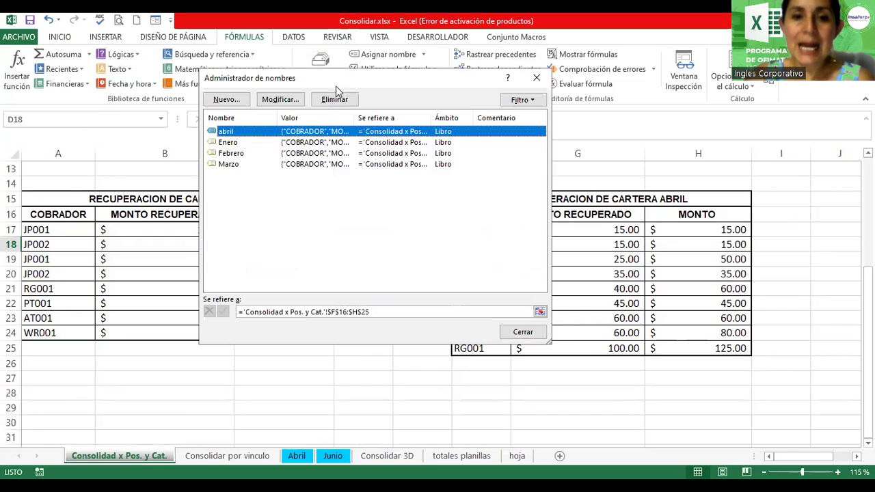
drag(278, 118, 279, 117)
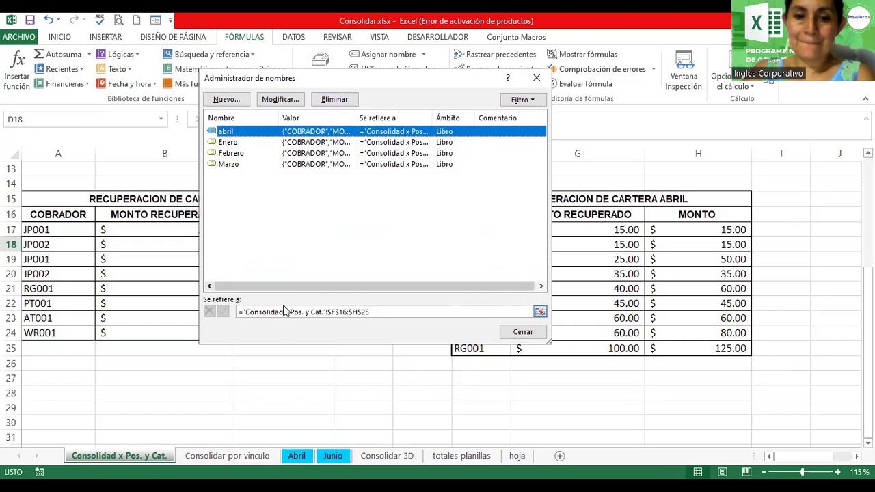
click(317, 408)
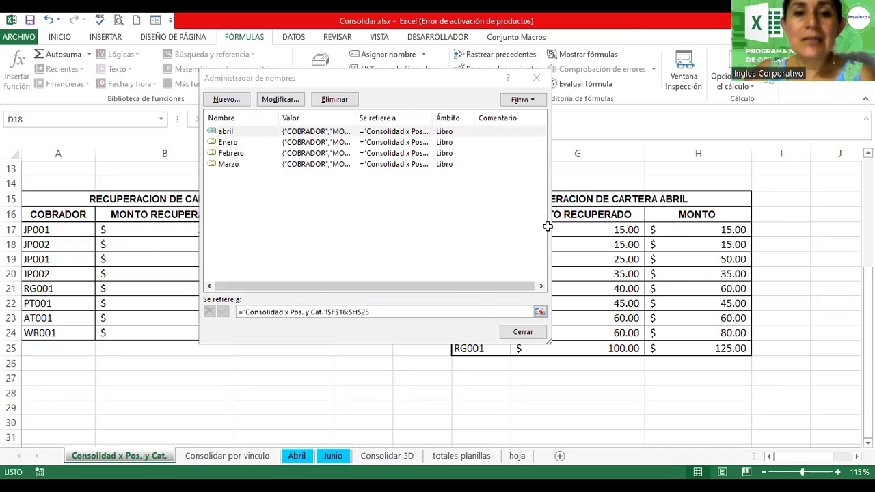
key(Escape)
Jump to the Febrero and Marzo ranges from the Name Box, then scroll right toward the EJERCICIO text
click(162, 119)
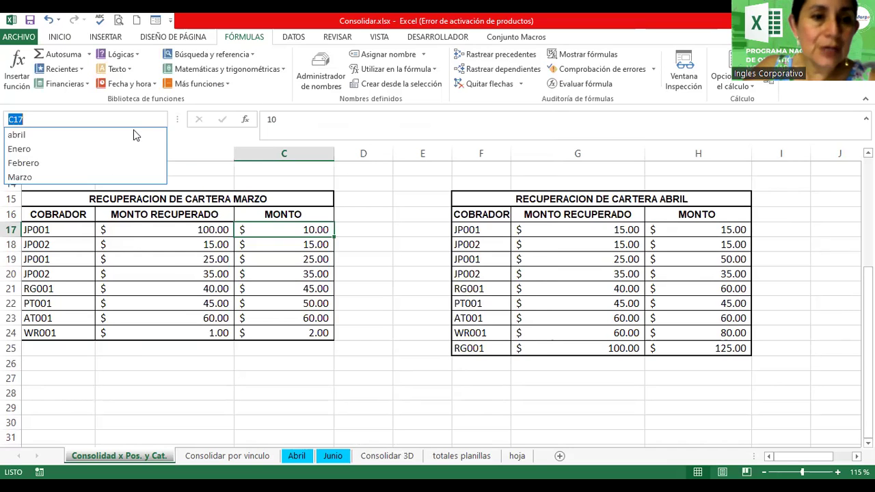
click(23, 162)
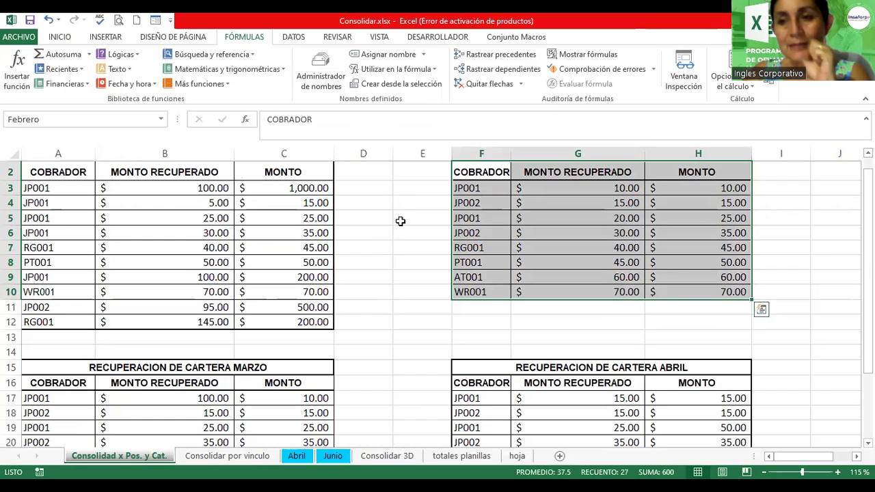
click(159, 122)
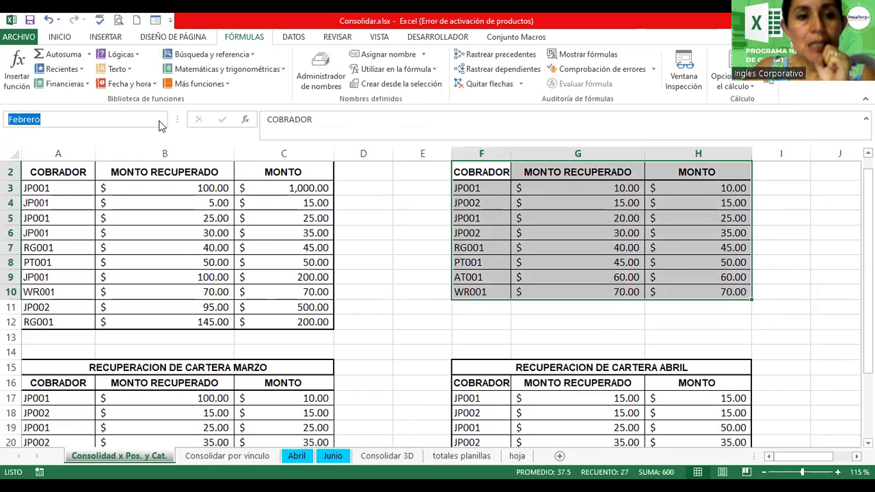
click(160, 120)
click(84, 179)
scroll(134, 221, down, 2)
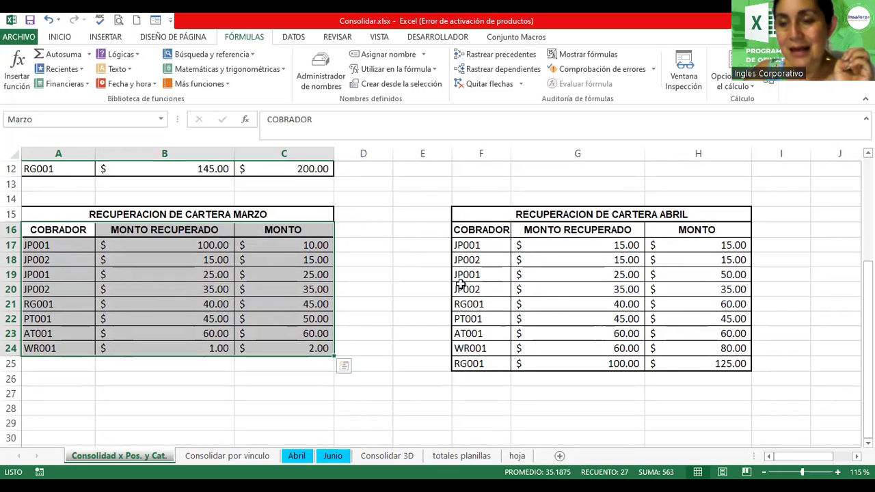
scroll(399, 313, up, 4)
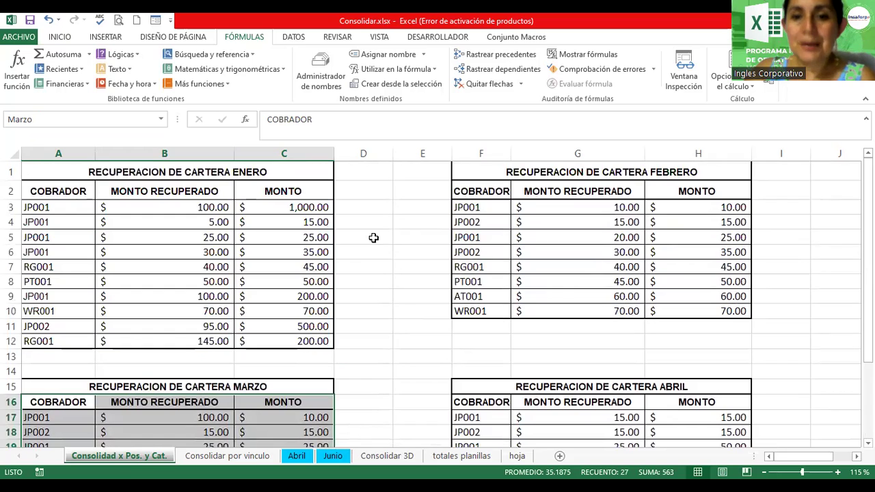
click(369, 238)
drag(813, 456, 824, 456)
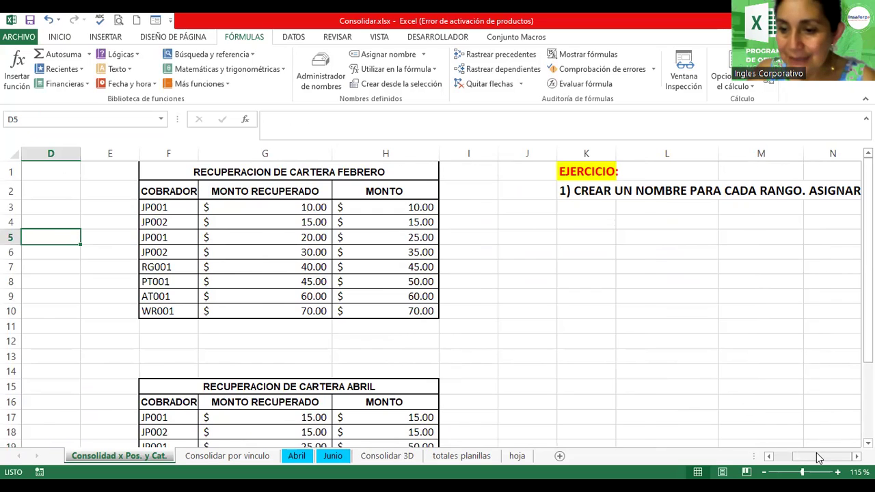
Select K5 beside the exercise as the consolidation destination and switch to the Datos ribbon
drag(818, 458, 781, 458)
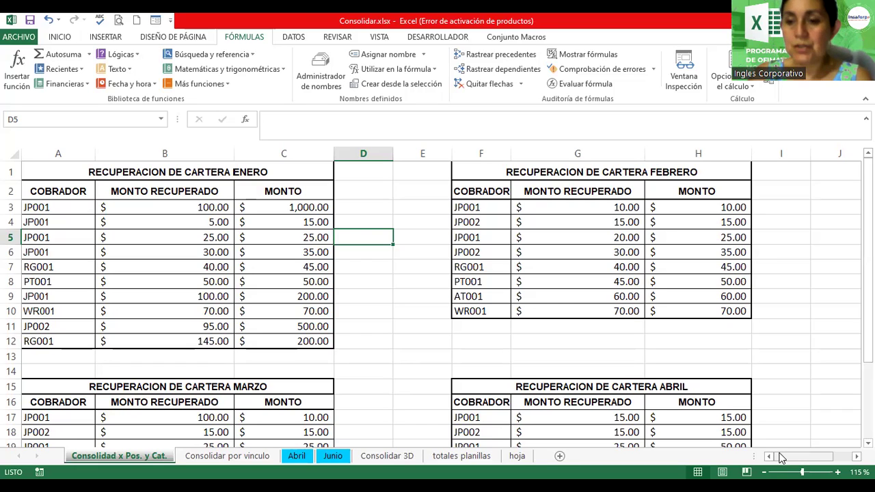
drag(817, 460, 839, 464)
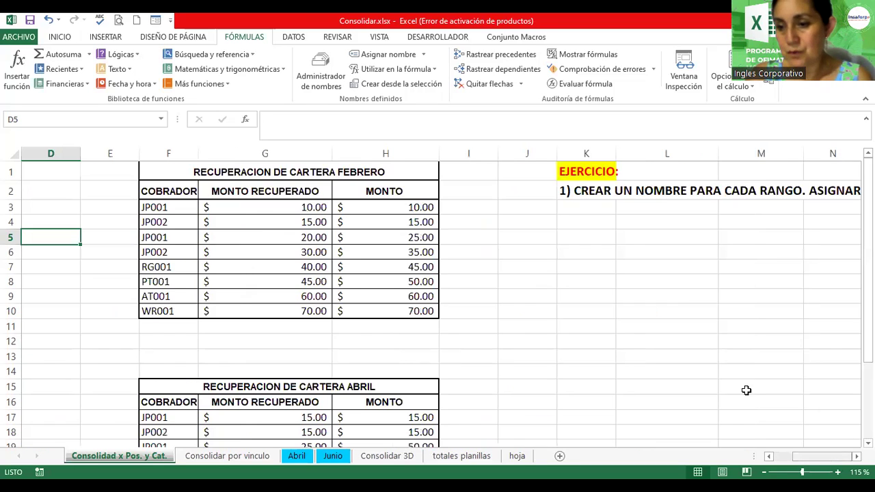
click(592, 235)
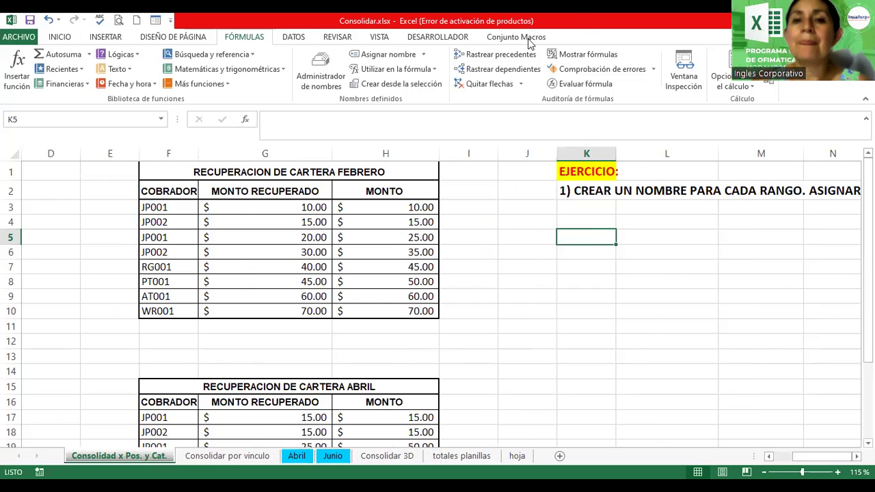
click(301, 36)
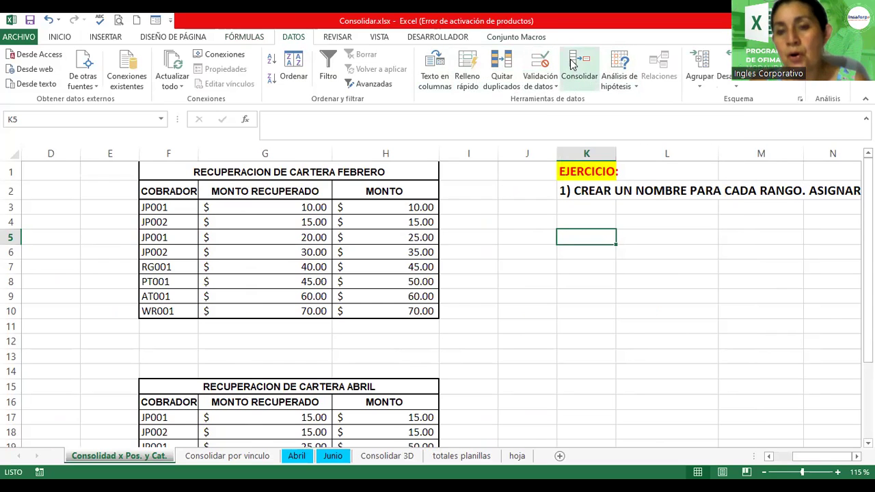
Open the Consolidar settings and keep Suma as the summary function
click(573, 64)
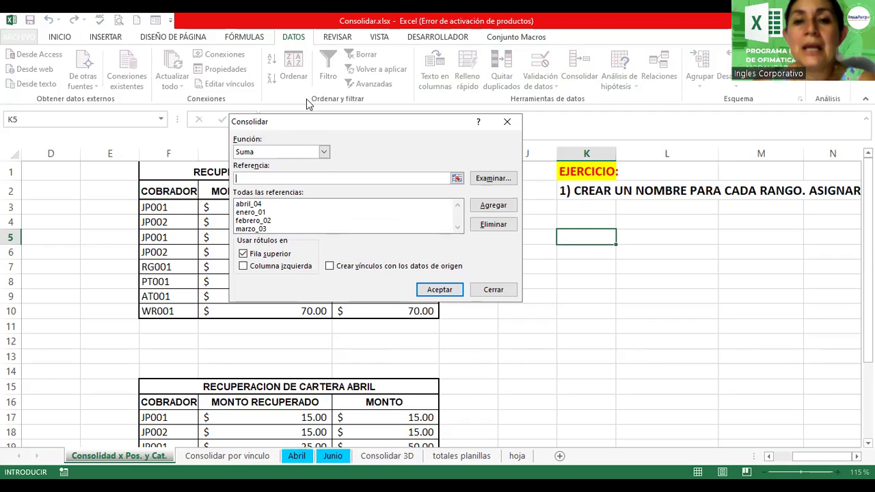
click(323, 153)
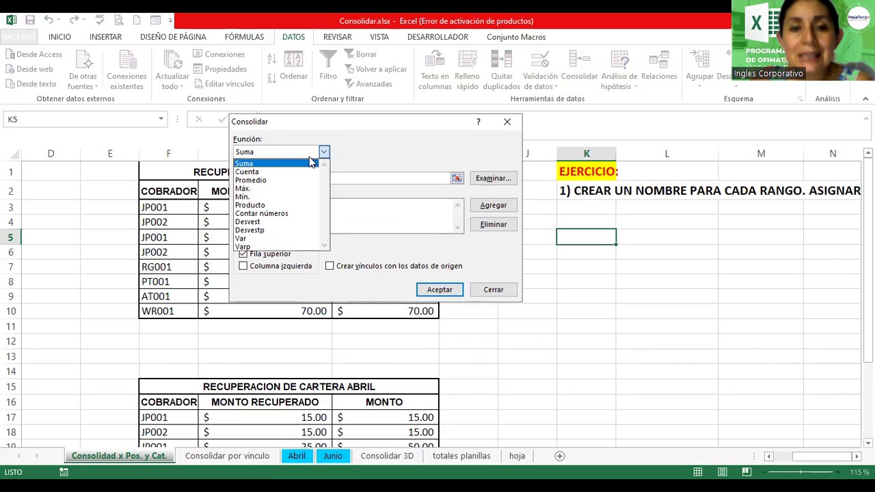
click(269, 167)
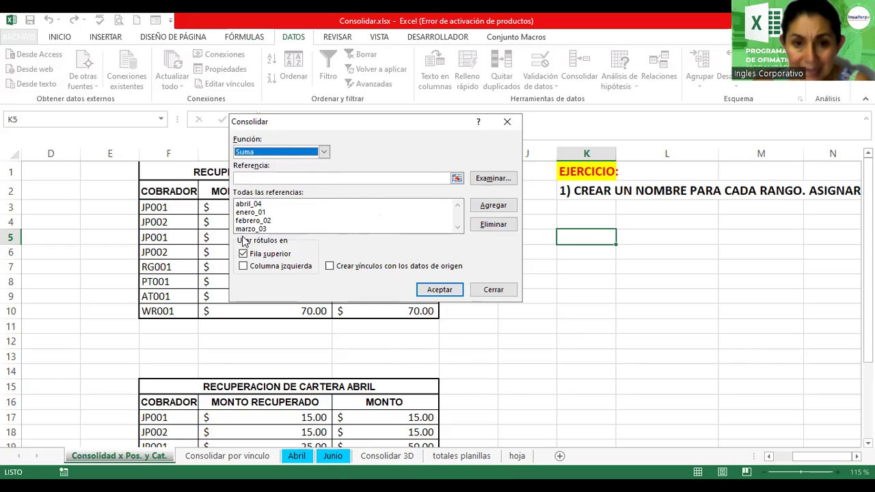
Remove the old abril_04, enero_01, febrero_02 and marzo_03 references from the list
click(276, 204)
click(482, 226)
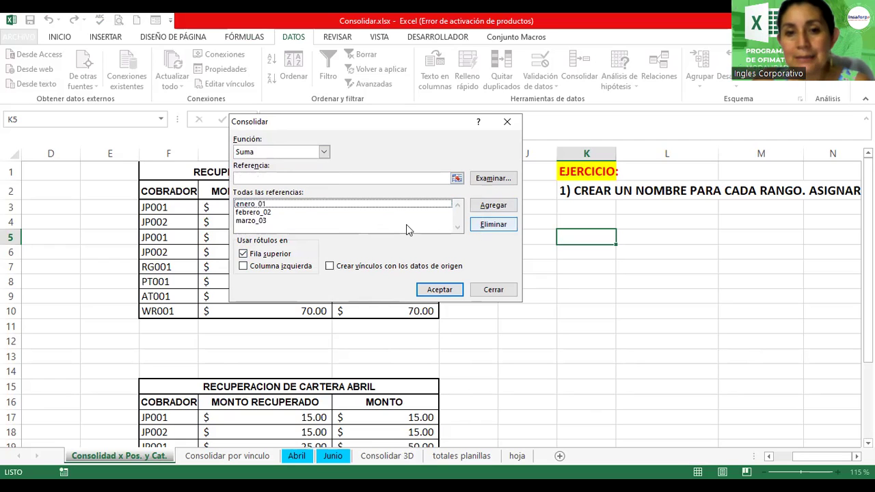
click(283, 205)
click(490, 226)
click(306, 204)
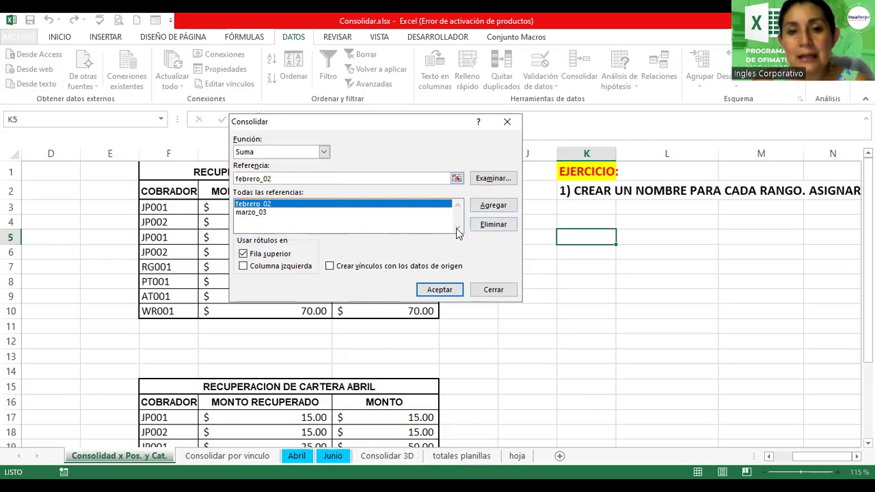
click(478, 225)
click(345, 204)
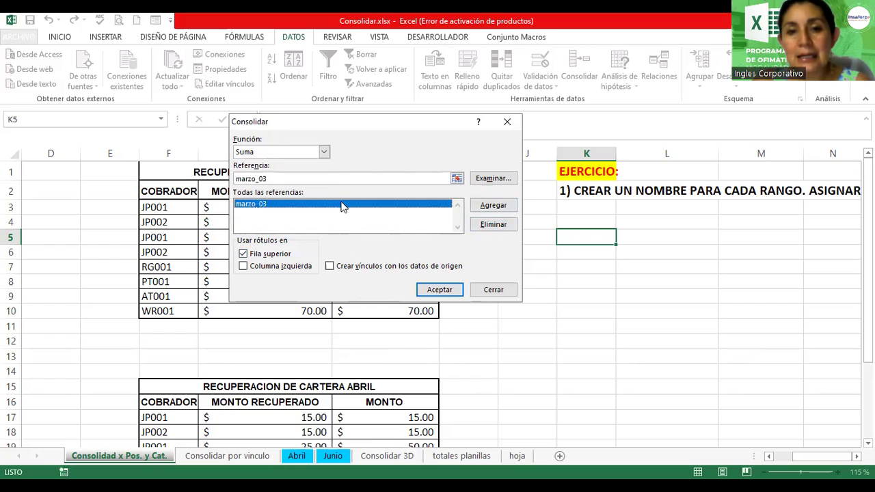
click(481, 231)
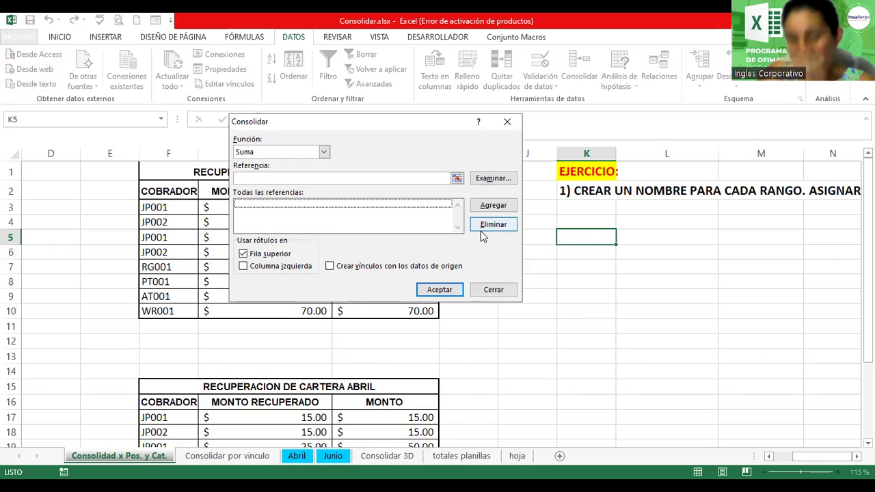
Add the enero range as a consolidation reference with top-row labels on
click(398, 178)
text(enero)
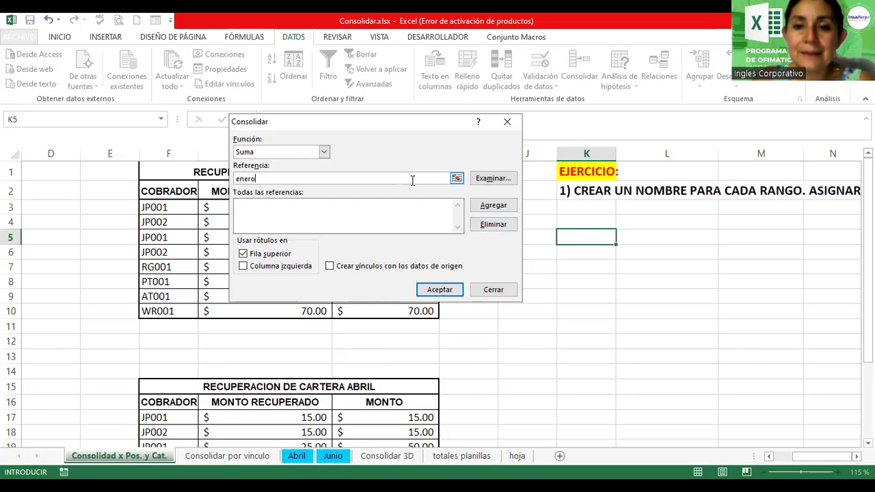
click(484, 208)
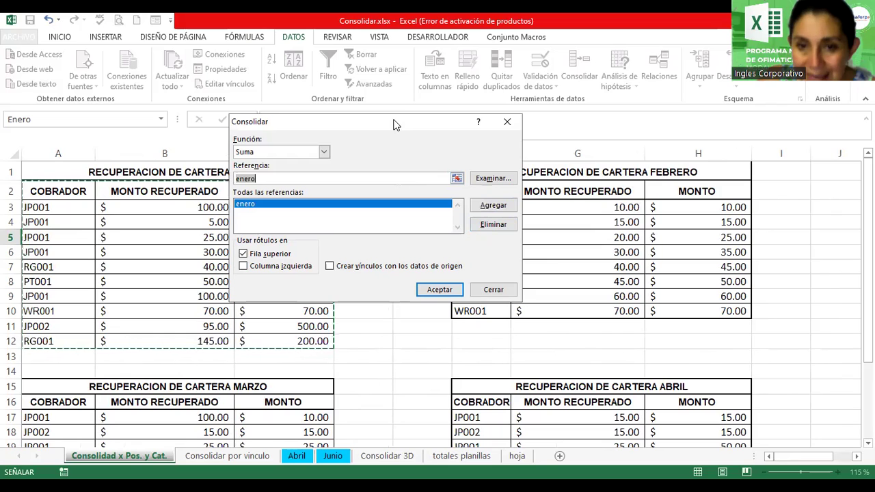
drag(394, 120, 576, 139)
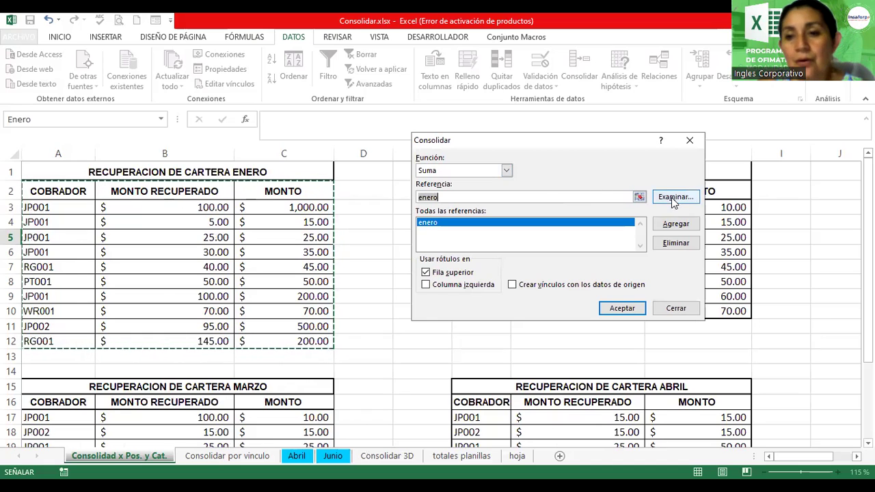
click(677, 229)
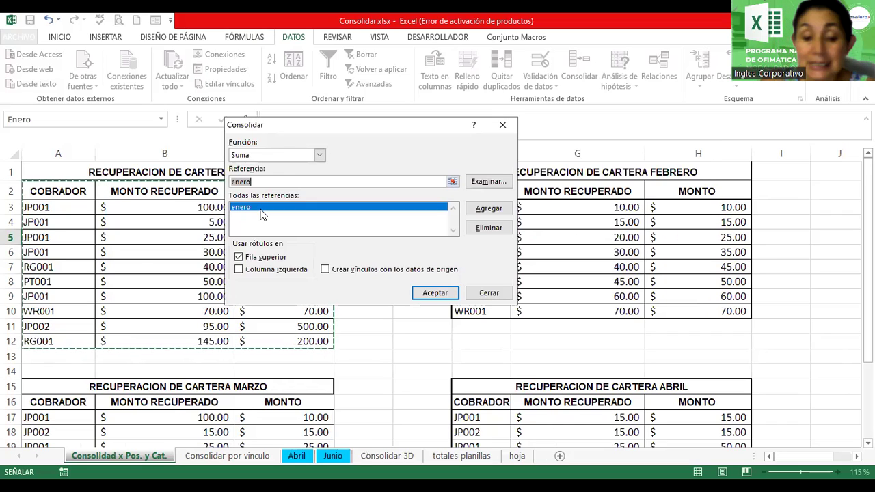
Add febrero, marzo and abril as references and turn off top-row labels
text(febrero)
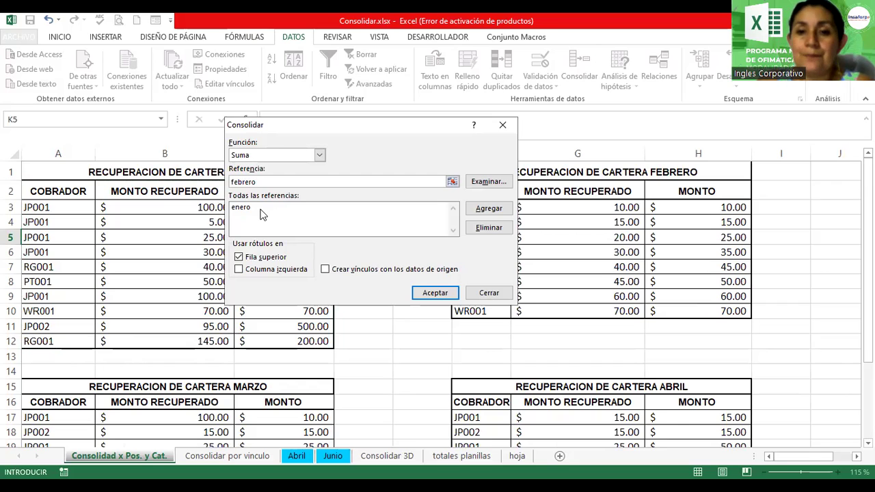
click(490, 209)
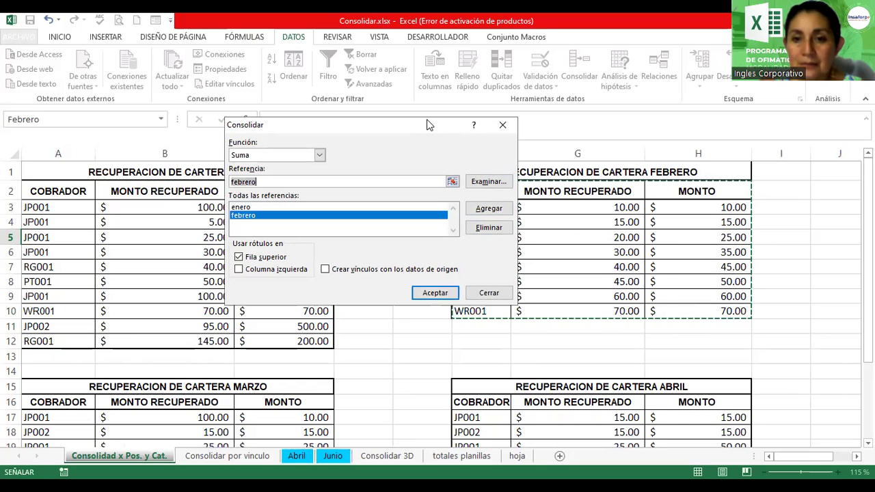
drag(337, 120, 254, 150)
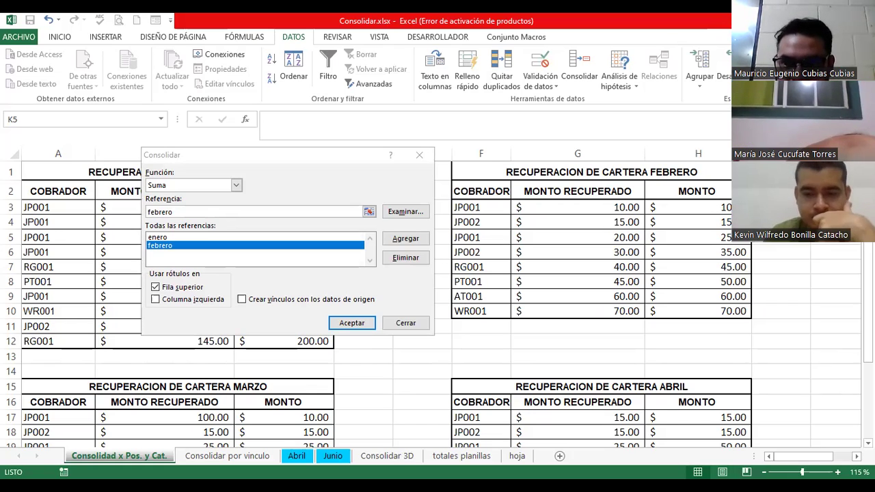
click(194, 212)
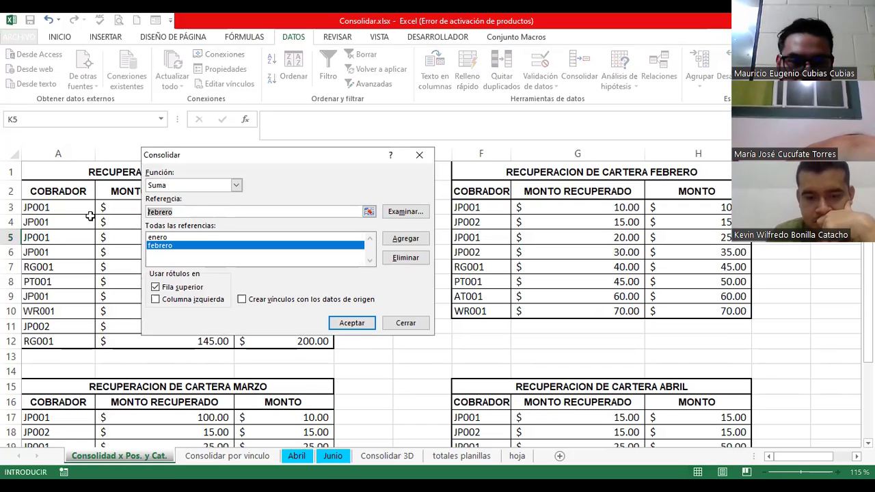
text(marzo)
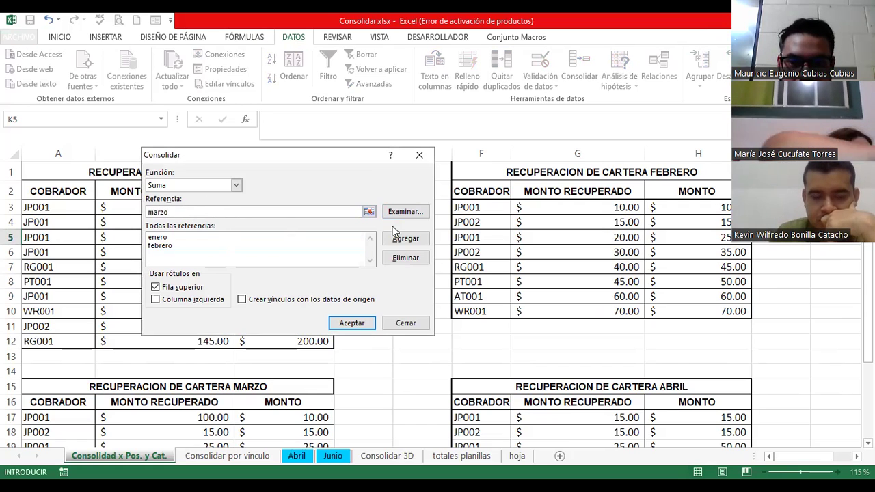
click(396, 240)
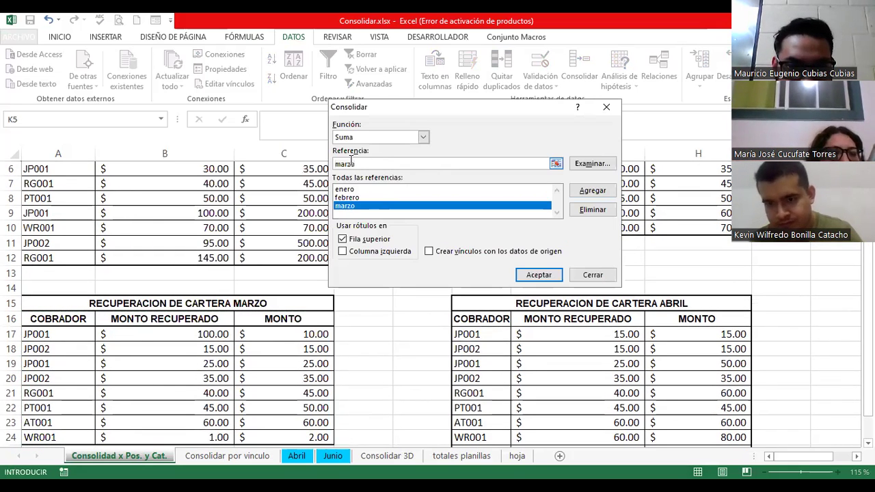
double_click(349, 163)
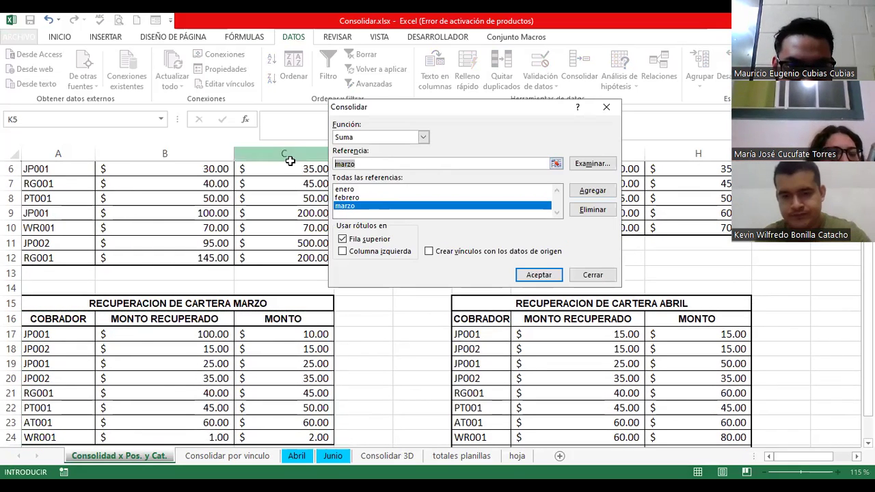
text(abril)
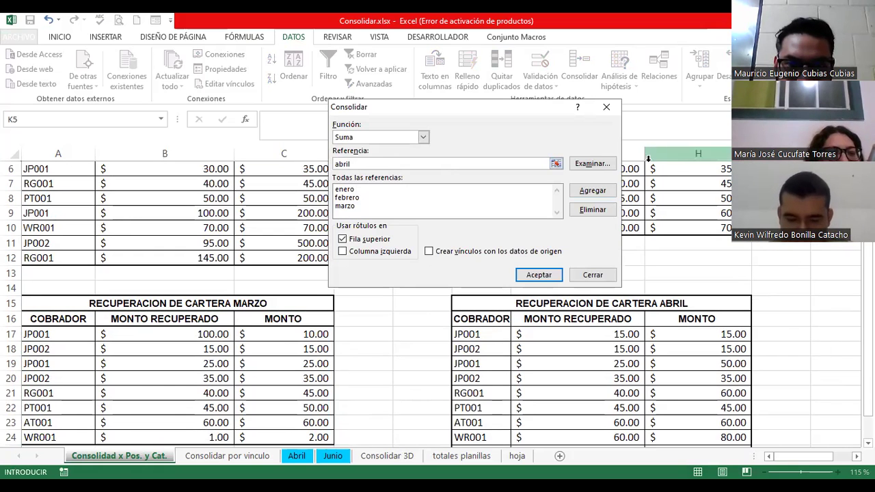
click(596, 192)
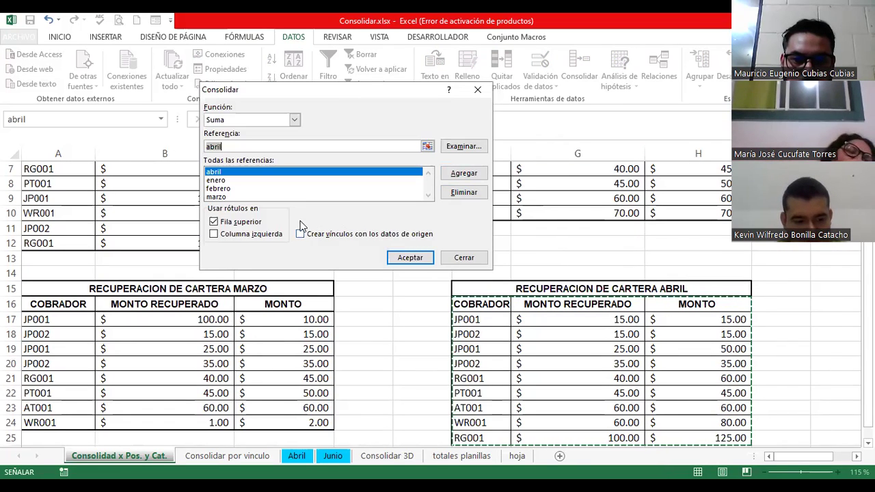
click(214, 223)
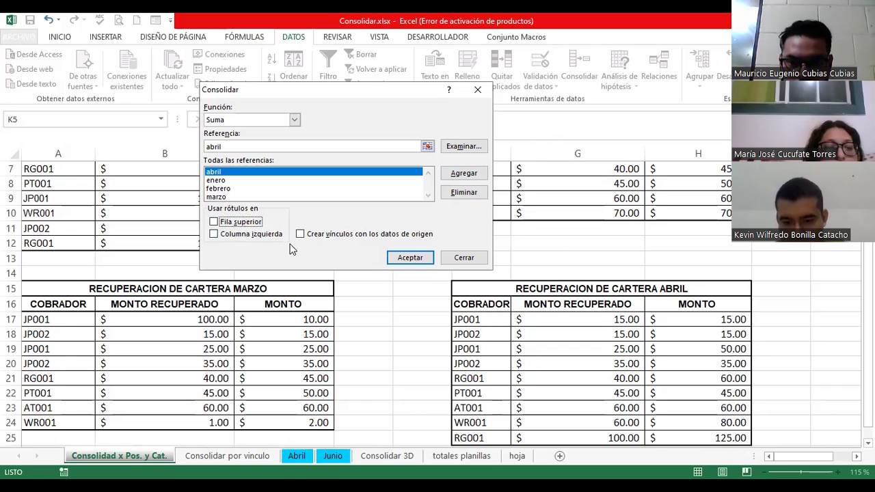
Run the Suma consolidation and bring the totals in columns K–M into view
click(412, 263)
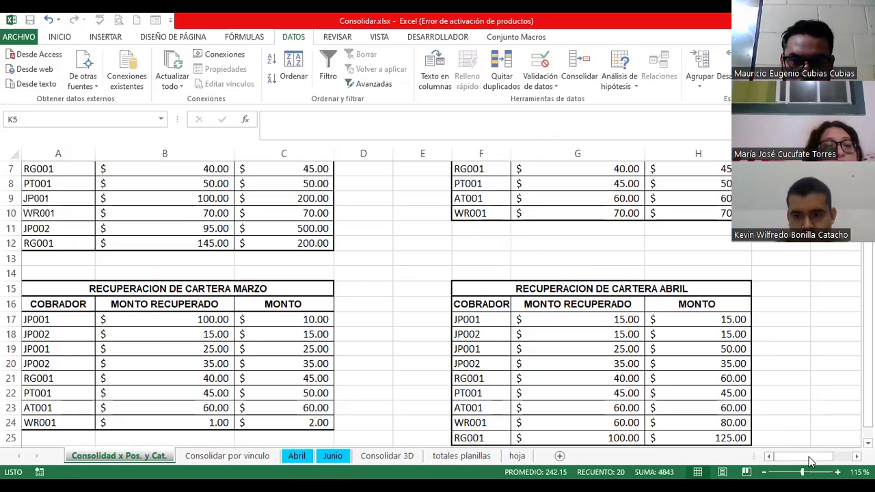
drag(790, 458, 840, 459)
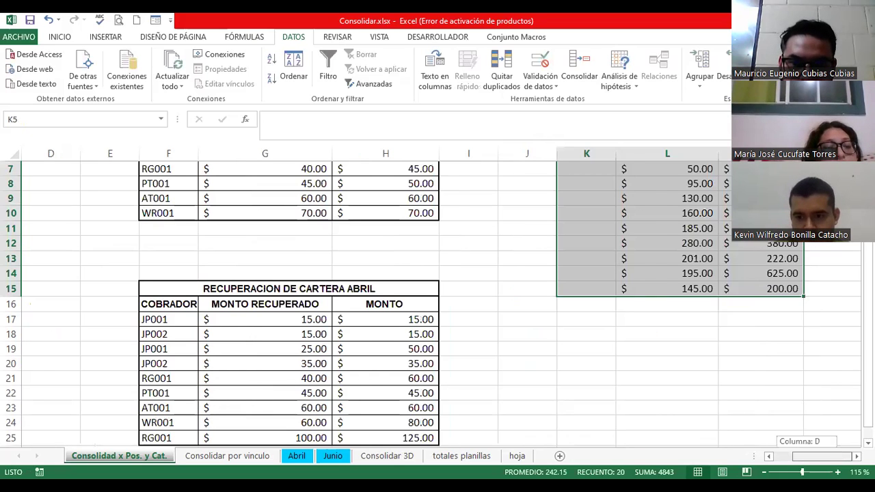
scroll(840, 459, right, 5)
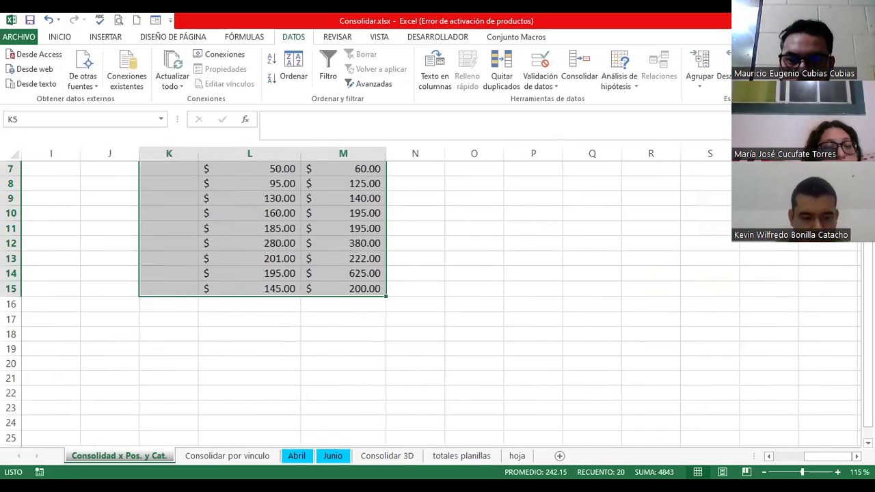
drag(866, 393, 867, 369)
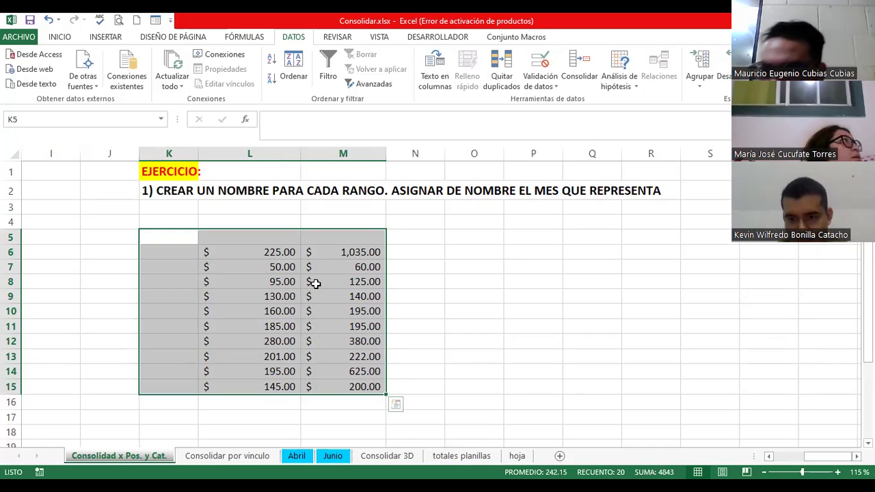
ctrl+scroll(442, 291, down, 2)
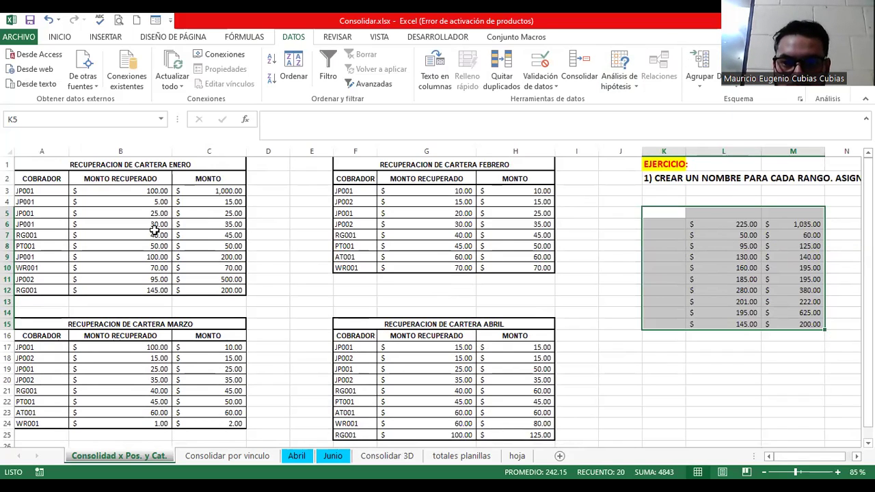
click(130, 194)
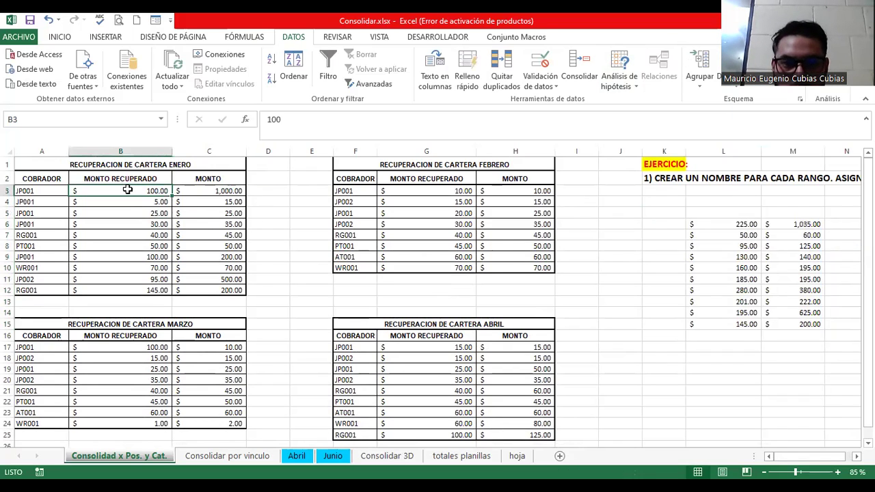
click(417, 192)
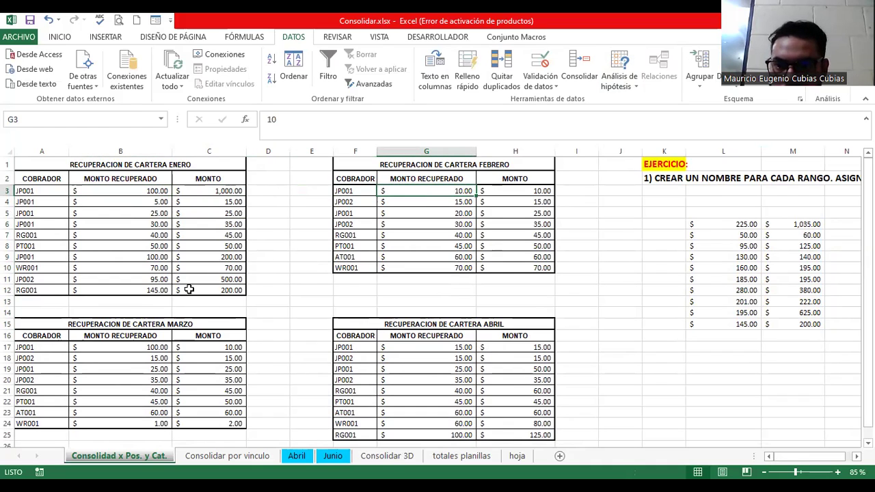
click(142, 347)
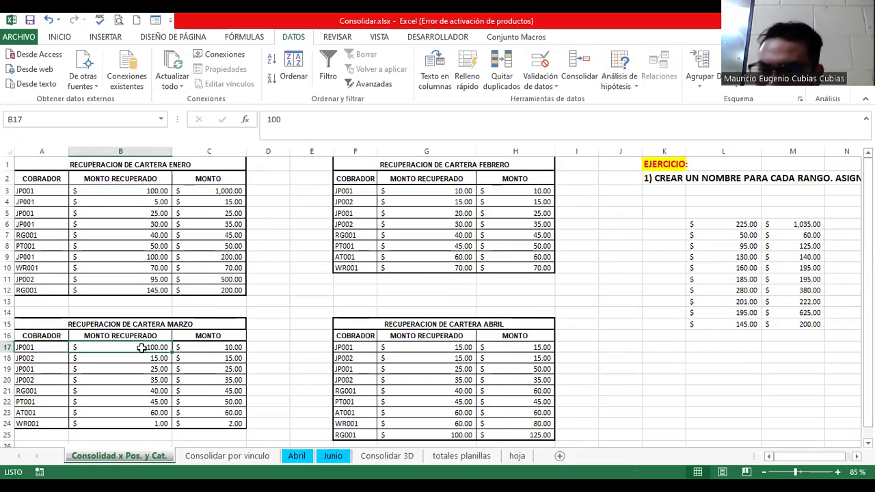
click(439, 350)
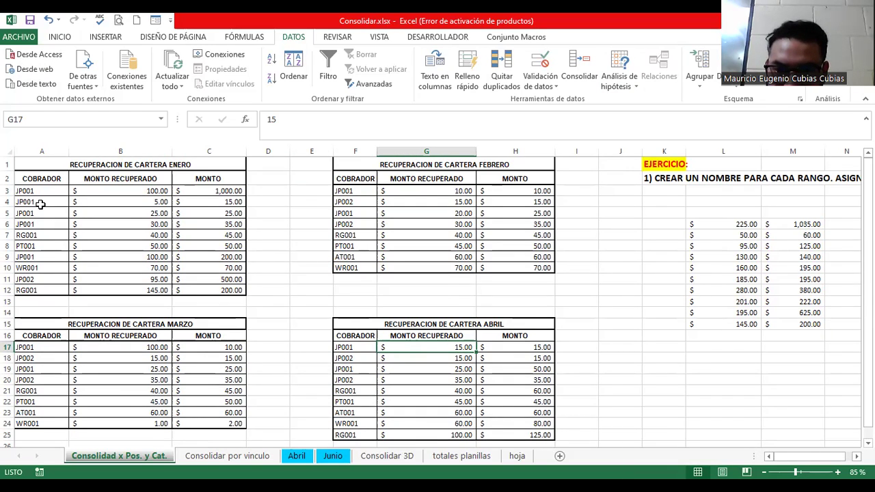
click(40, 204)
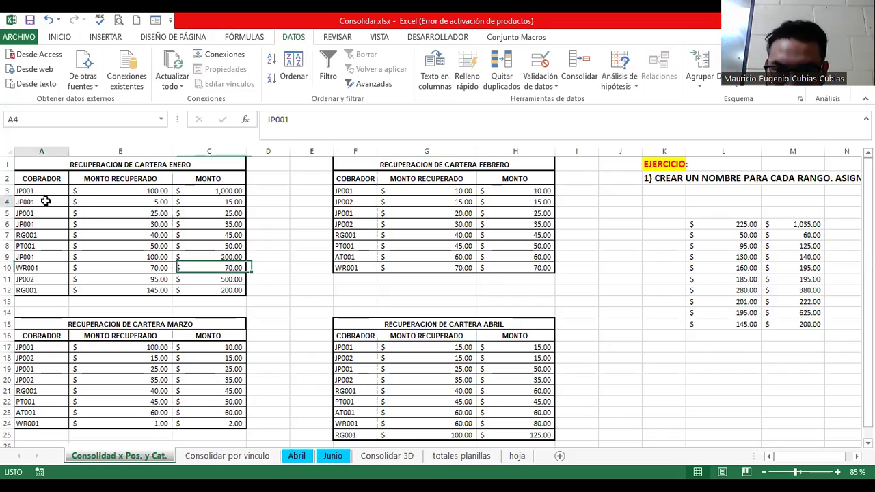
click(151, 203)
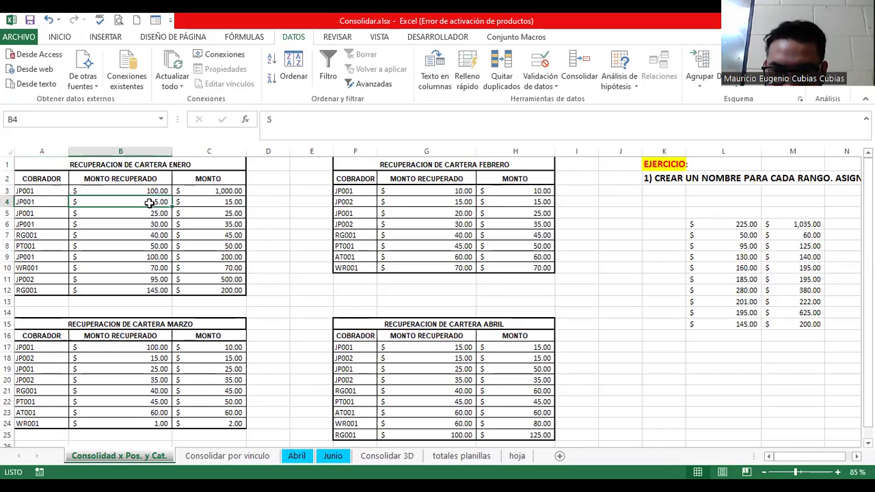
click(405, 204)
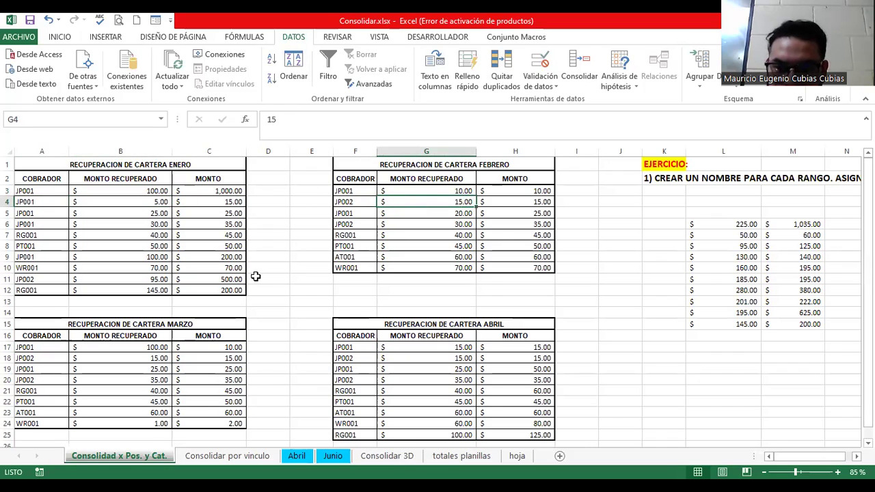
click(159, 357)
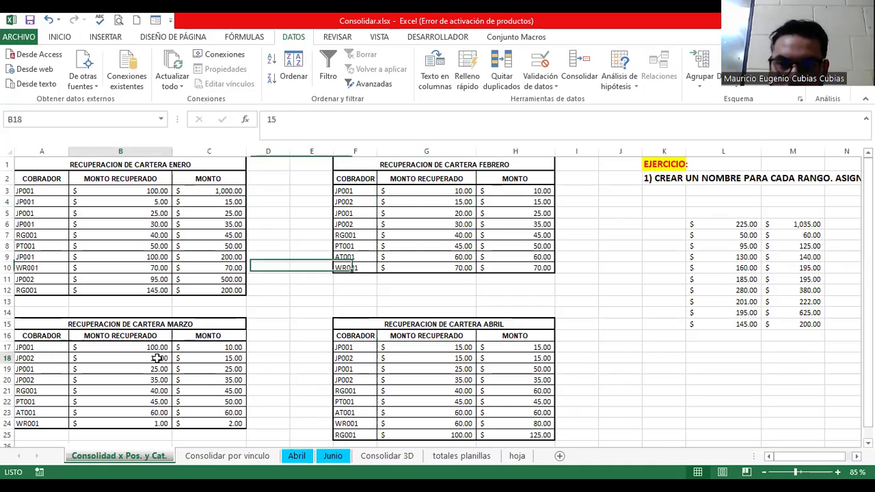
click(444, 358)
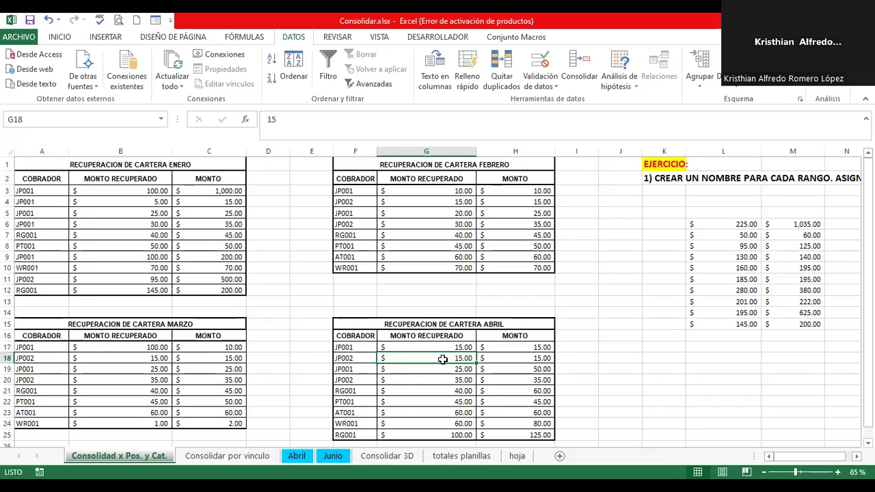
Type the heading 'Consolidar por posición' into cell K5
click(681, 366)
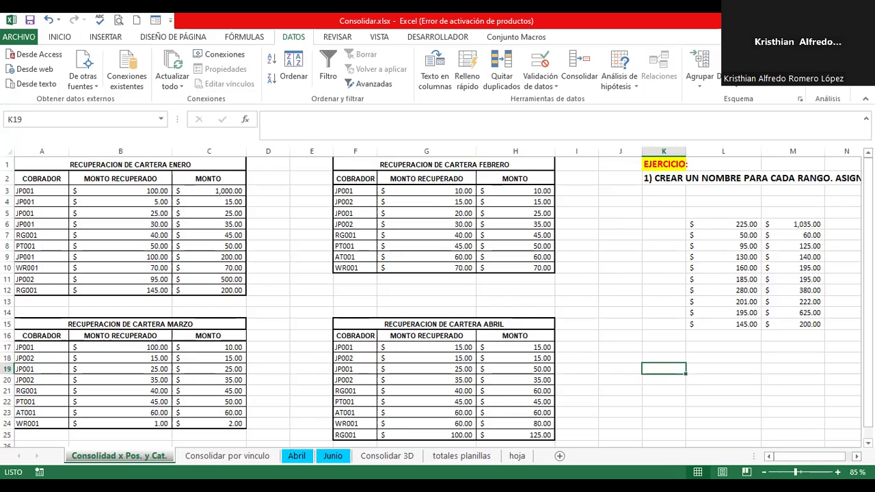
click(857, 456)
click(856, 456)
click(500, 350)
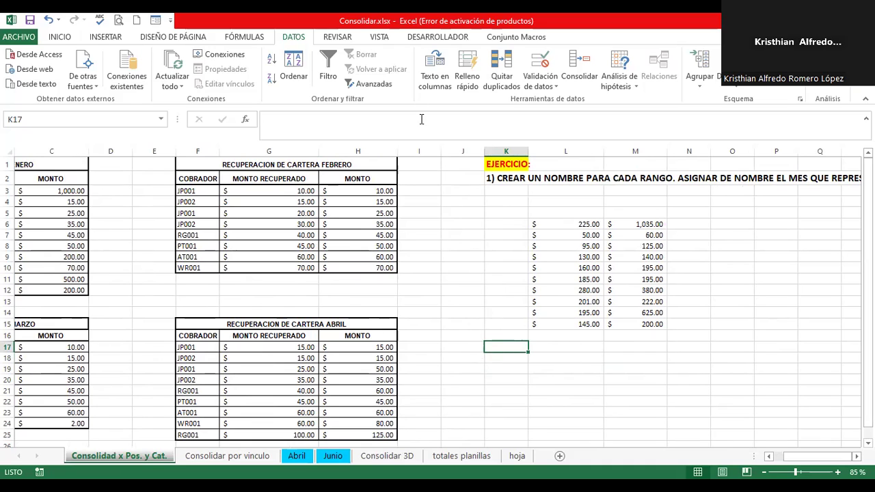
click(514, 213)
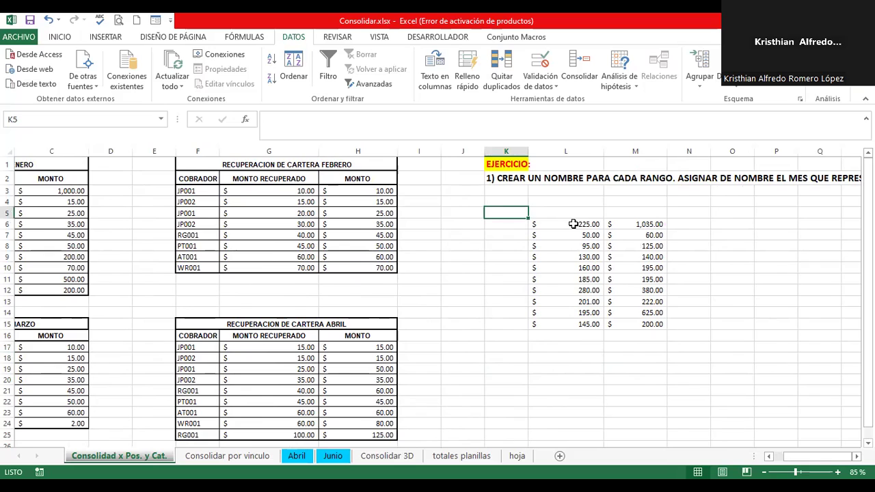
ctrl+scroll(572, 223, up, 4)
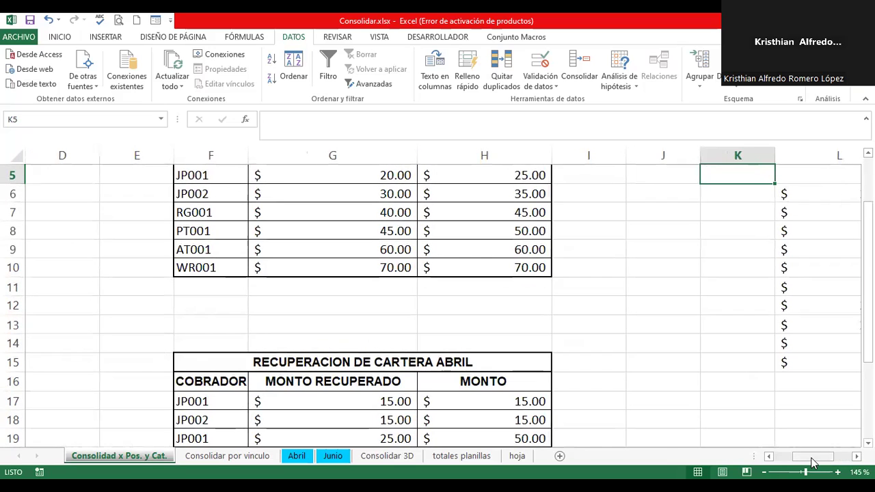
scroll(810, 456, right, 5)
scroll(650, 302, up, 2)
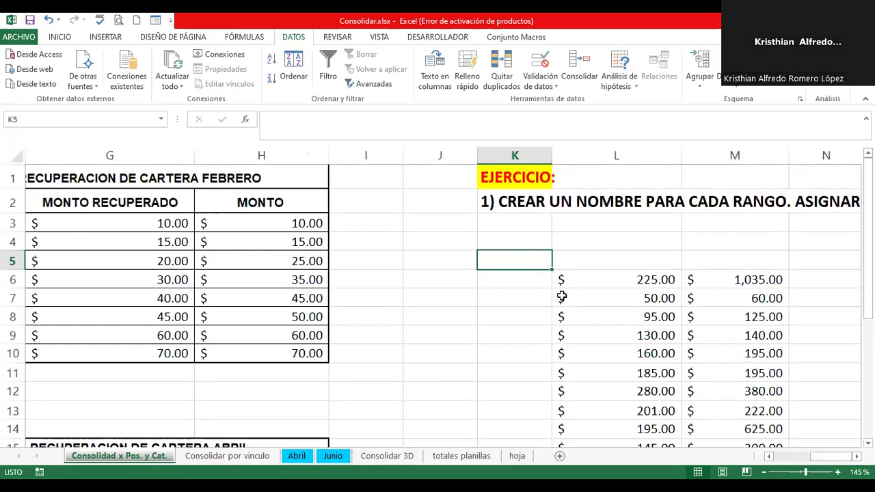
text(Consolidar por posición)
key(Return)
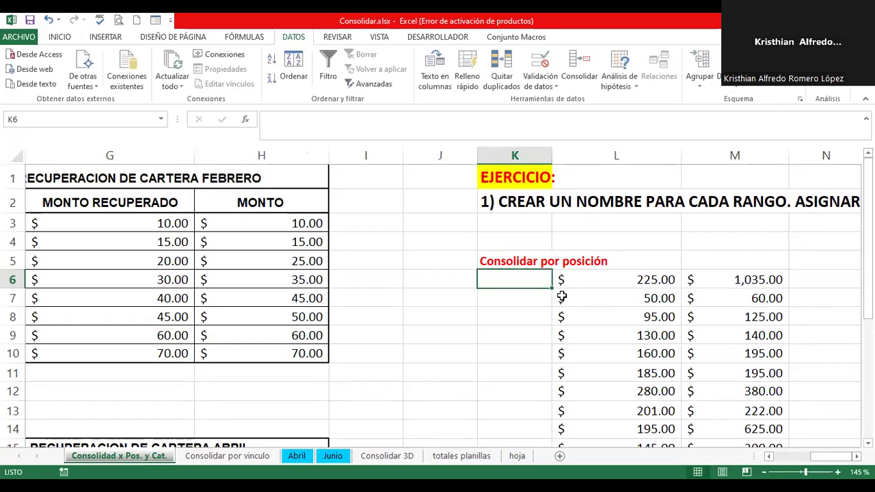
click(497, 265)
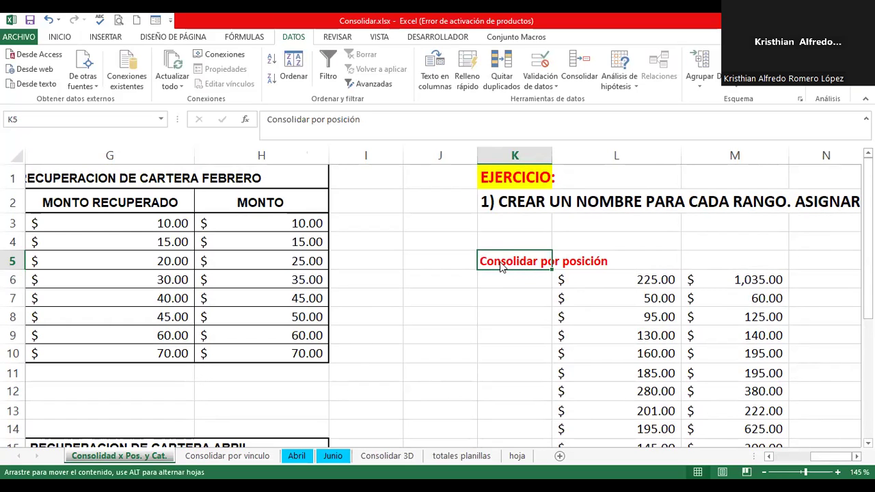
scroll(504, 256, down, 2)
scroll(504, 258, down, 2)
Enter the heading 'Consolidar por Rótulo de Datos' in K18, correcting the typos
click(512, 270)
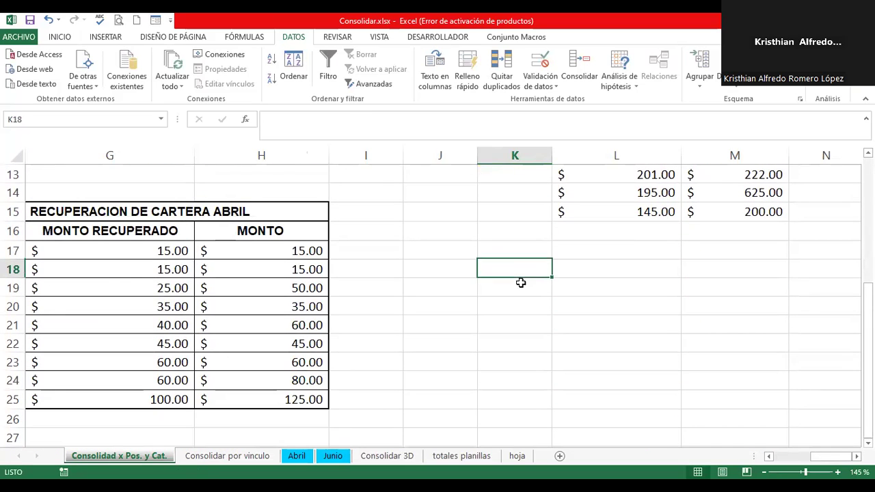
text(Consolidad)
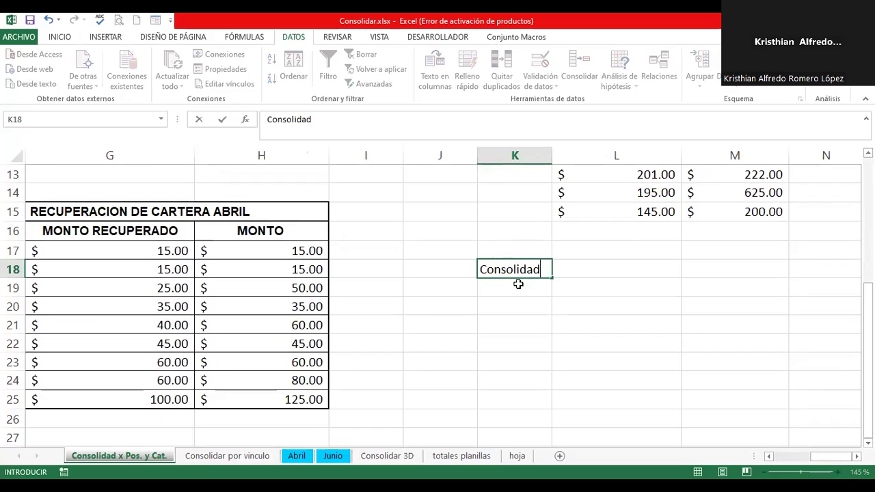
key(BackSpace)
text(r por Rpo)
key(BackSpace)
key(BackSpace)
text(po)
key(BackSpace)
key(BackSpace)
text(ío)
key(BackSpace)
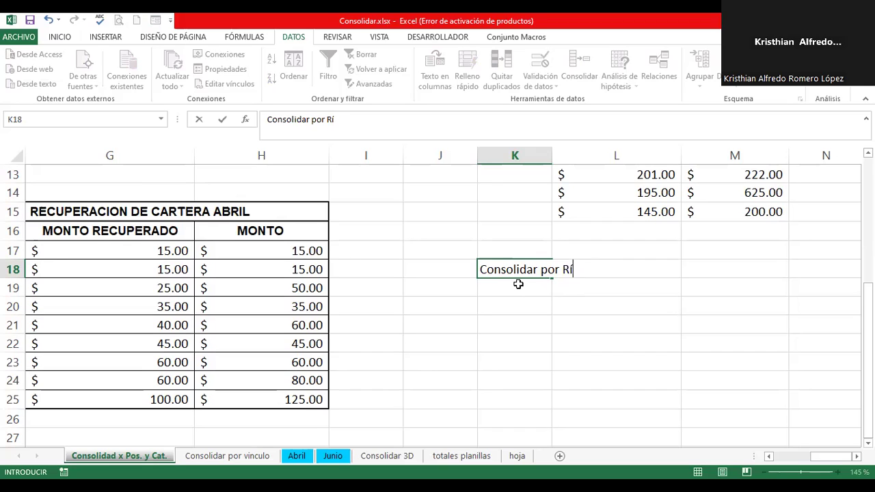
text(ótulo de DAto)
key(BackSpace)
key(BackSpace)
key(BackSpace)
text(atos)
key(Return)
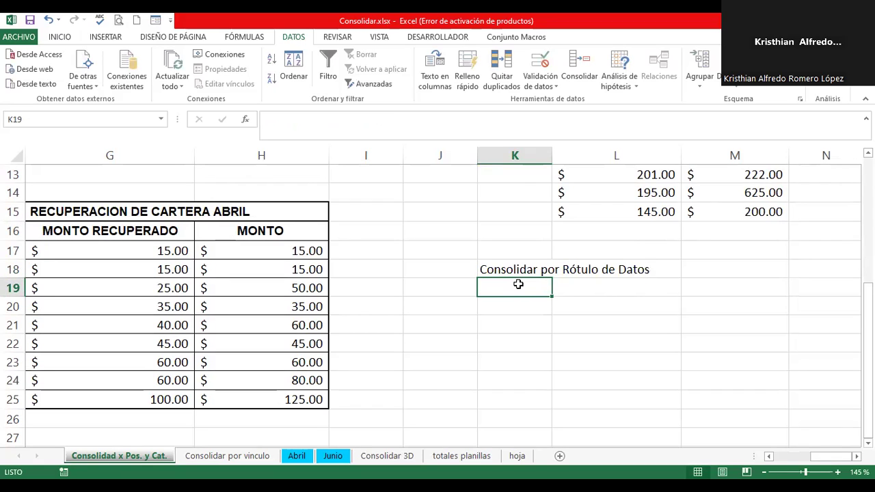
click(523, 313)
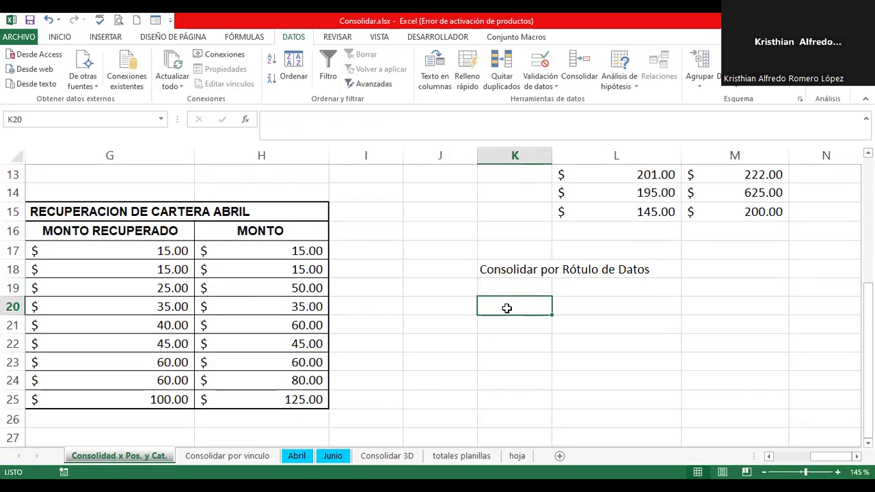
Open Consolidar and review the stored abril, enero, febrero and marzo references
click(578, 70)
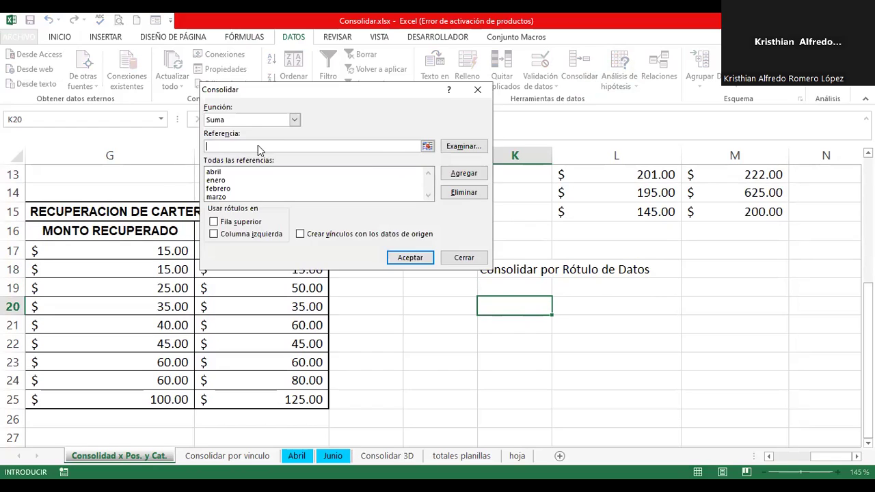
drag(273, 90, 252, 108)
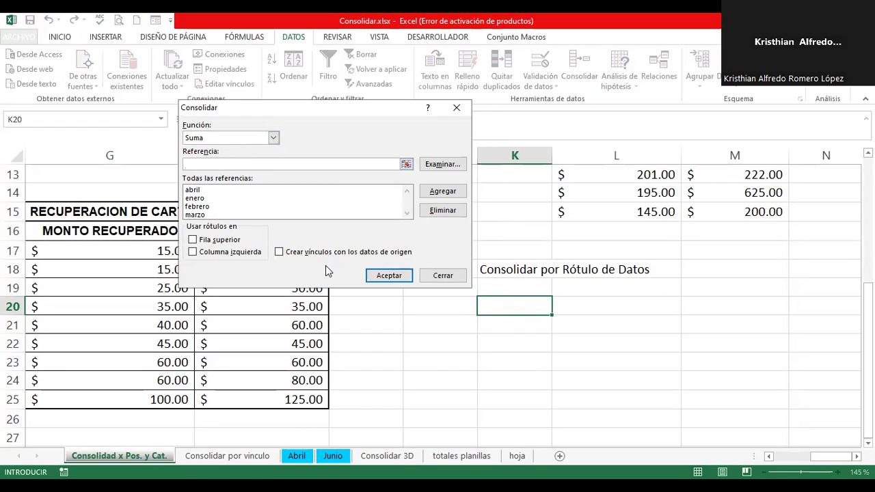
click(191, 190)
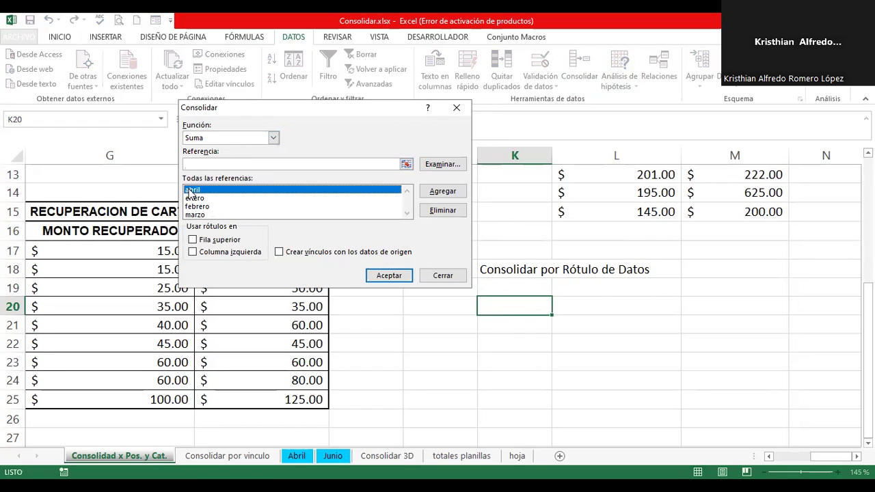
click(192, 198)
click(193, 206)
click(193, 215)
click(192, 207)
click(191, 199)
click(190, 191)
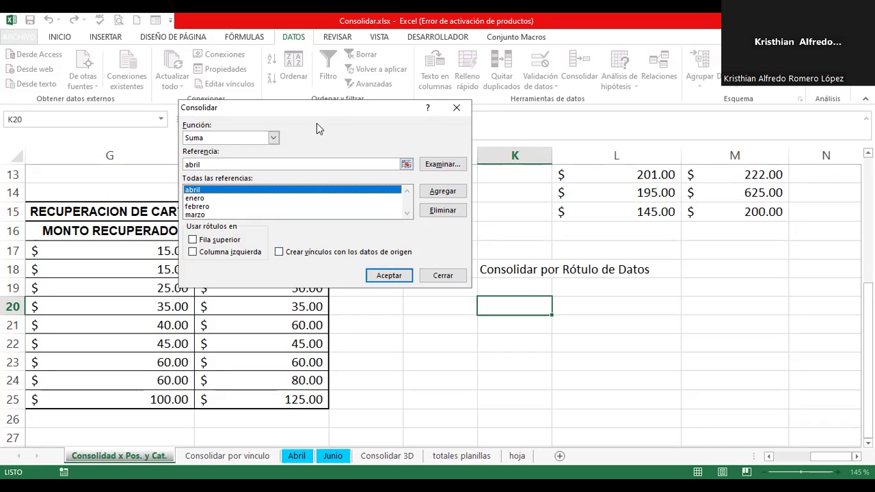
drag(321, 117, 371, 101)
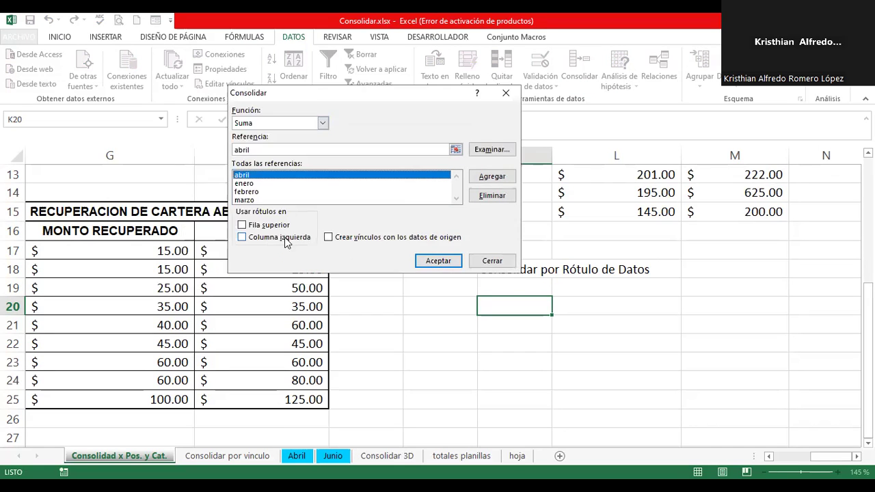
Consolidate into K20 using both top-row and left-column labels
click(241, 226)
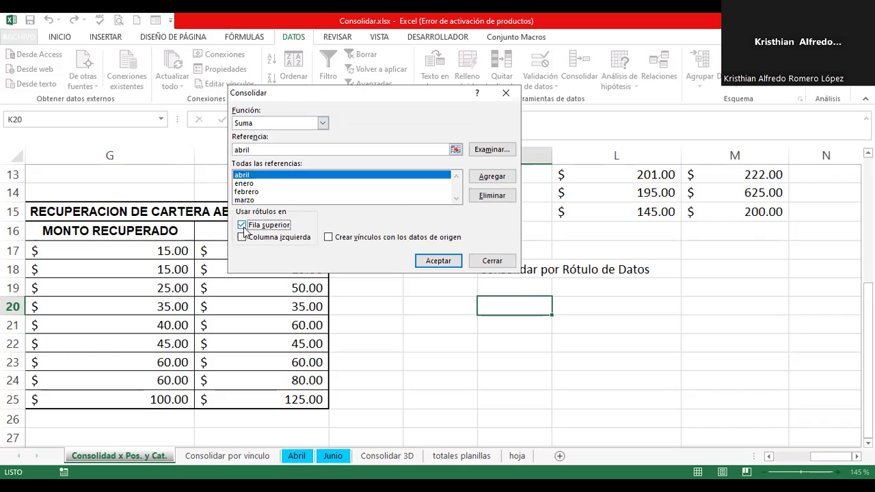
click(242, 238)
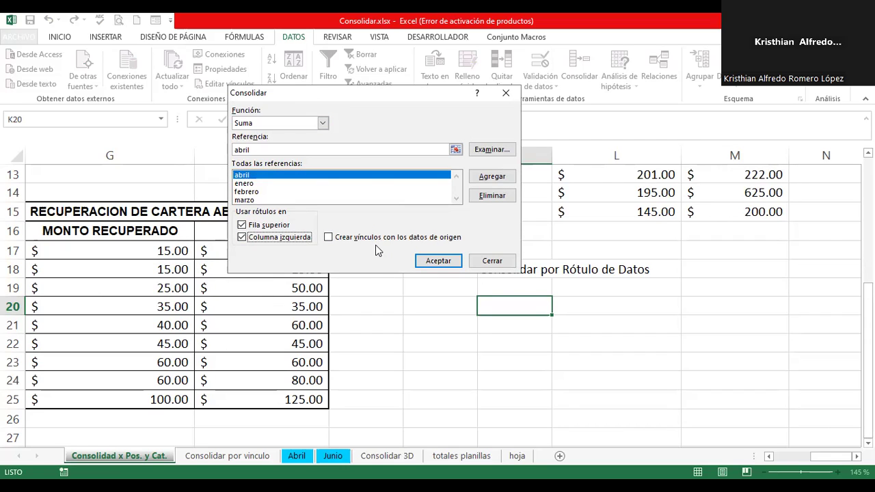
click(433, 263)
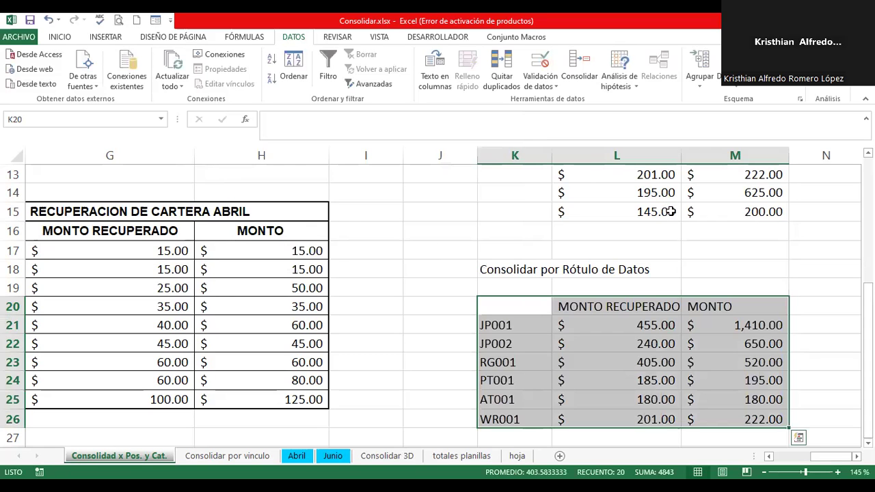
scroll(731, 309, down, 1)
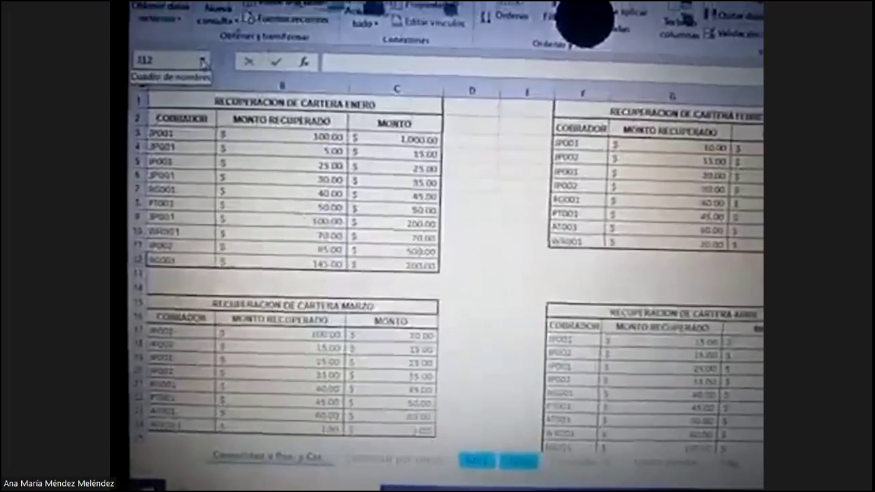
Check the ENERO, FEBRERO, MARZO and ABRIL named ranges from the Name Box list
click(200, 61)
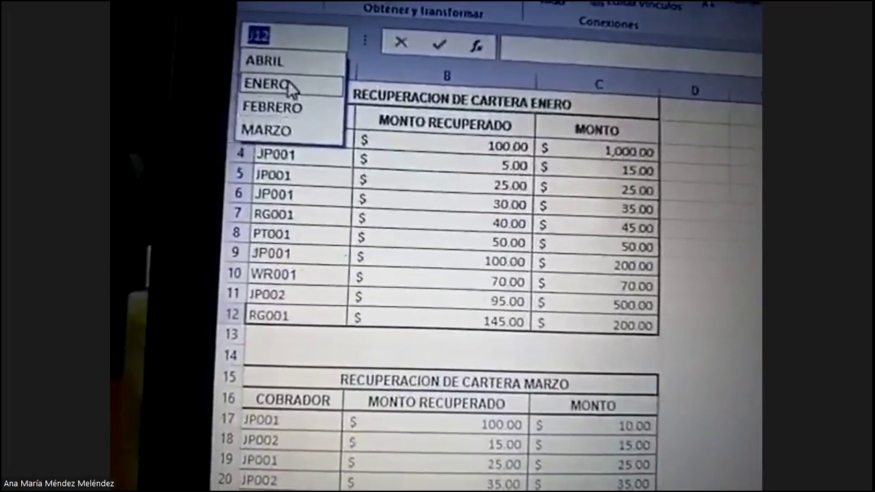
click(266, 84)
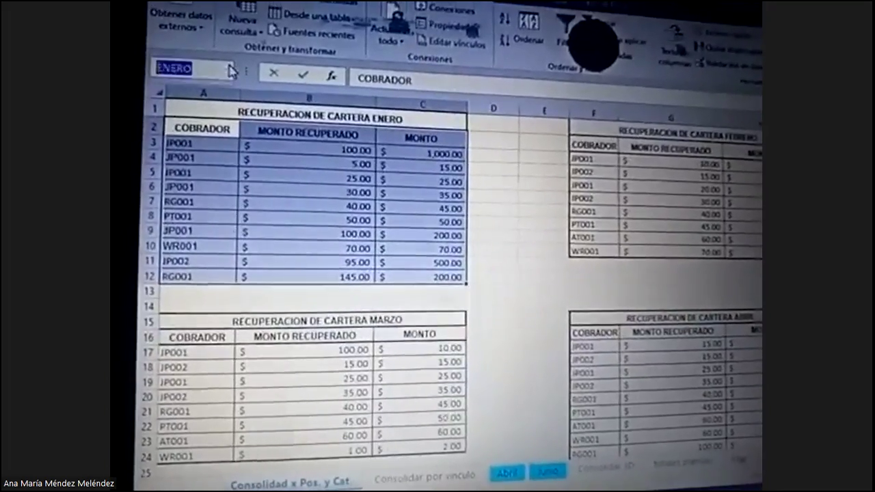
click(228, 66)
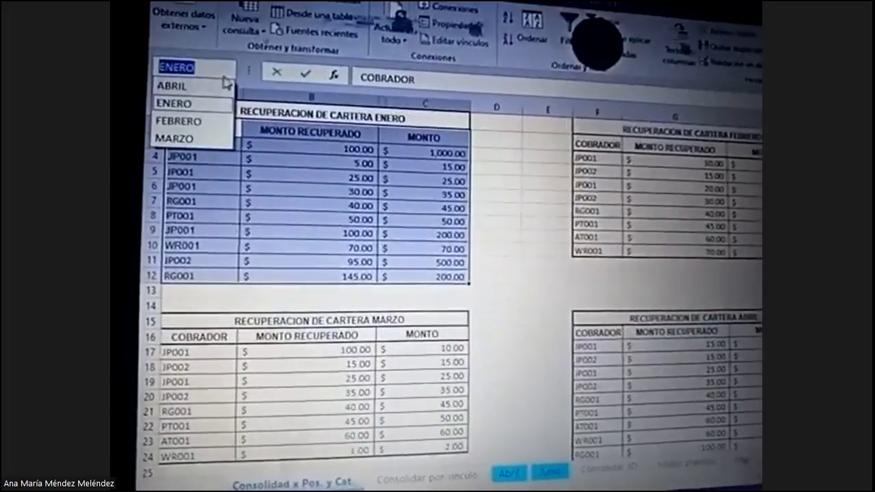
click(201, 121)
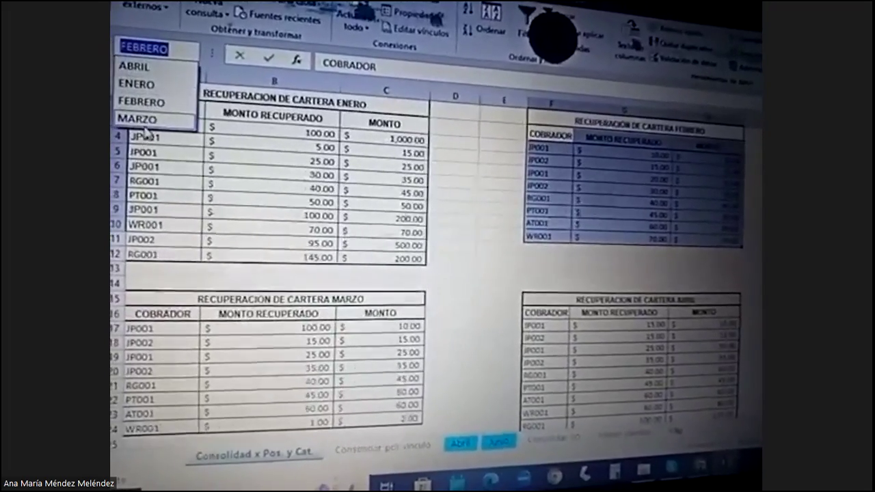
click(144, 121)
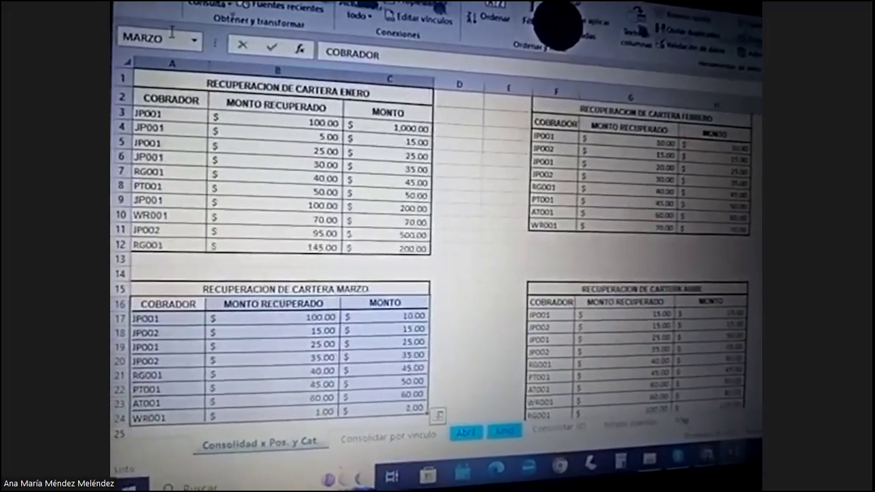
click(196, 42)
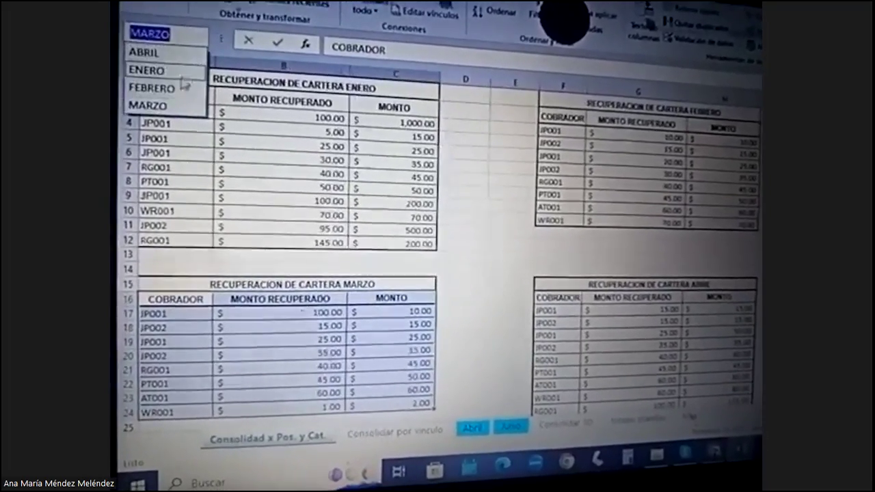
click(182, 56)
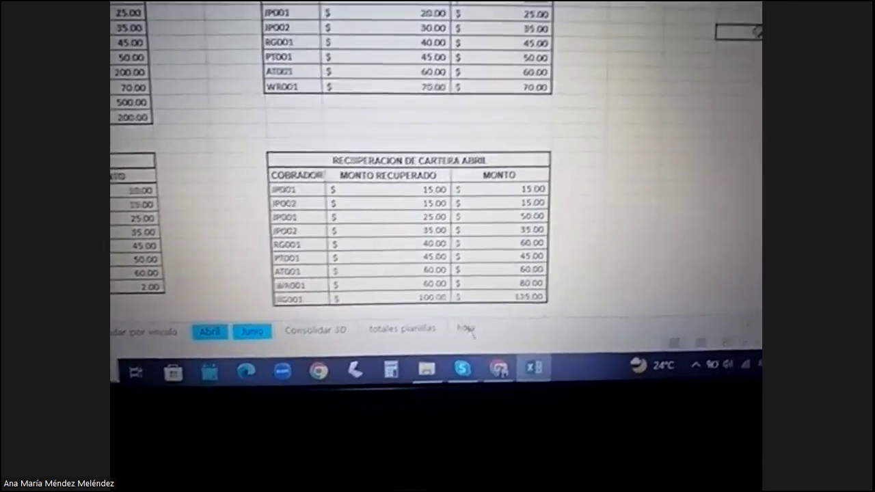
Select the target cell and open the Consolidar dialog
click(485, 316)
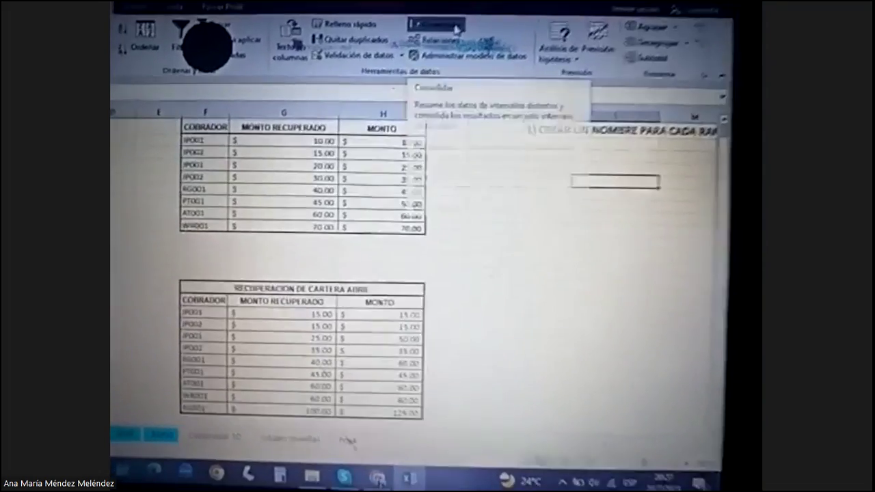
click(441, 35)
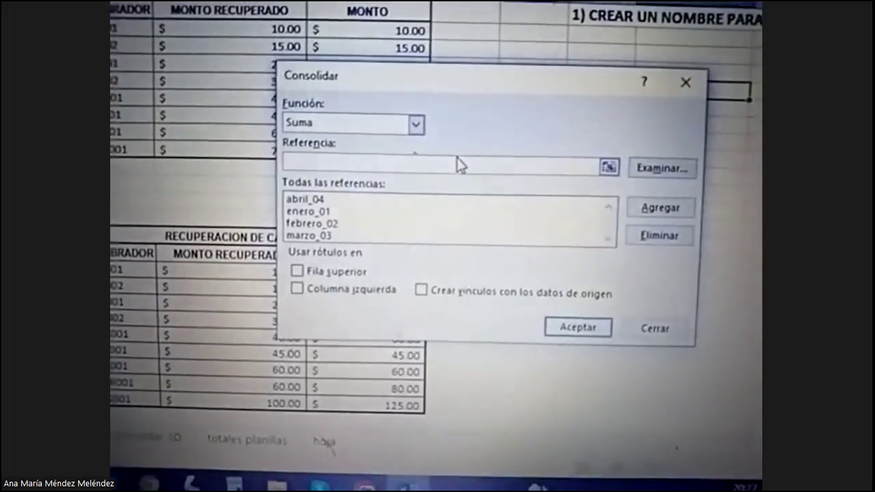
Delete the abril_04, enero_01, febrero_02 and marzo_03 references one by one
click(457, 164)
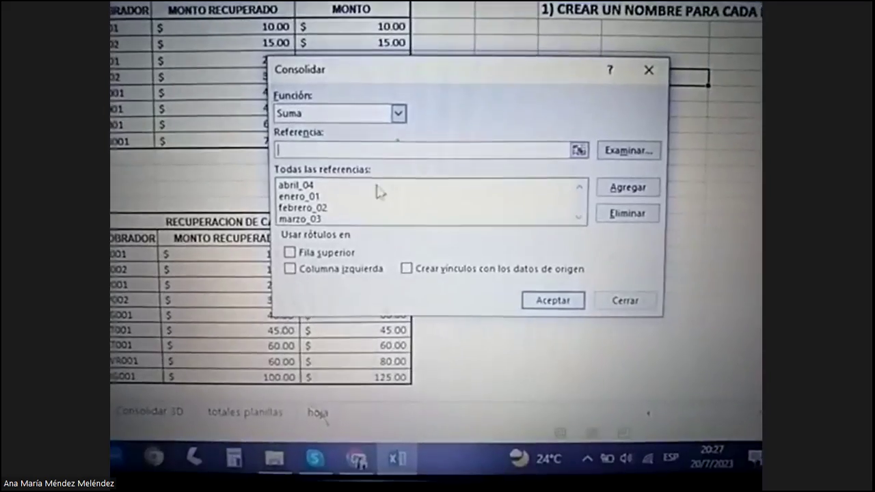
click(389, 189)
click(638, 211)
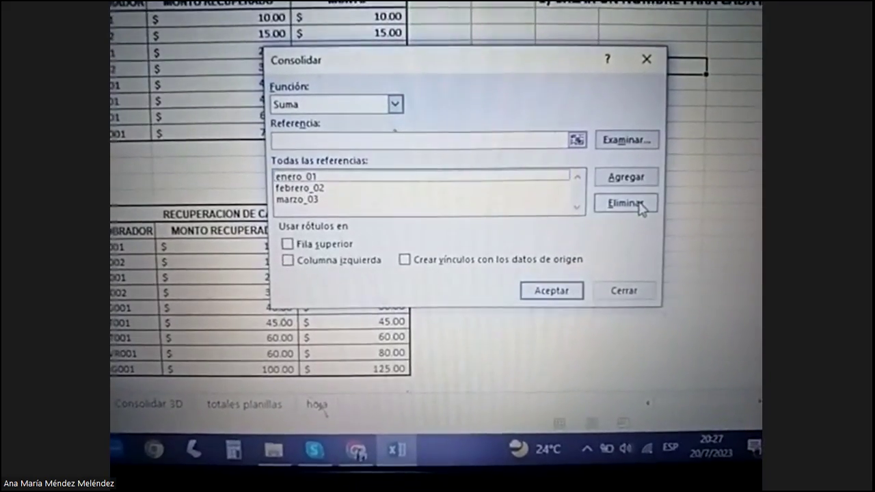
click(394, 177)
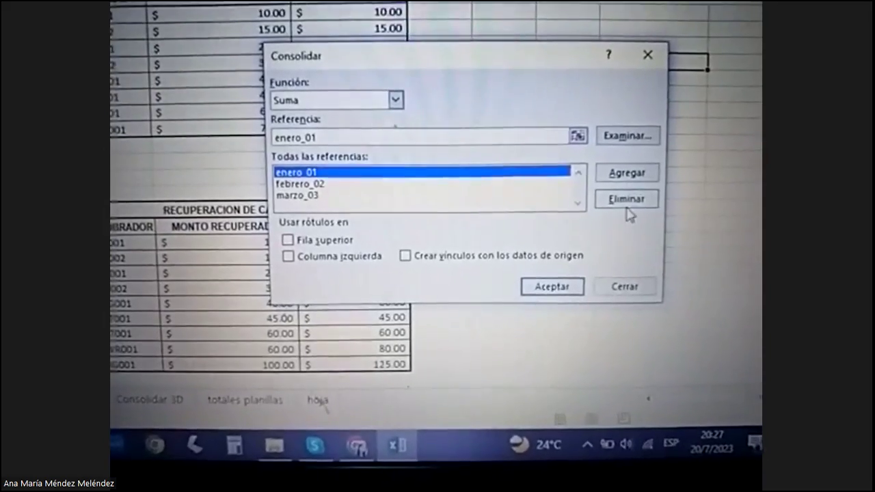
click(628, 200)
click(403, 167)
click(634, 191)
click(388, 164)
click(619, 191)
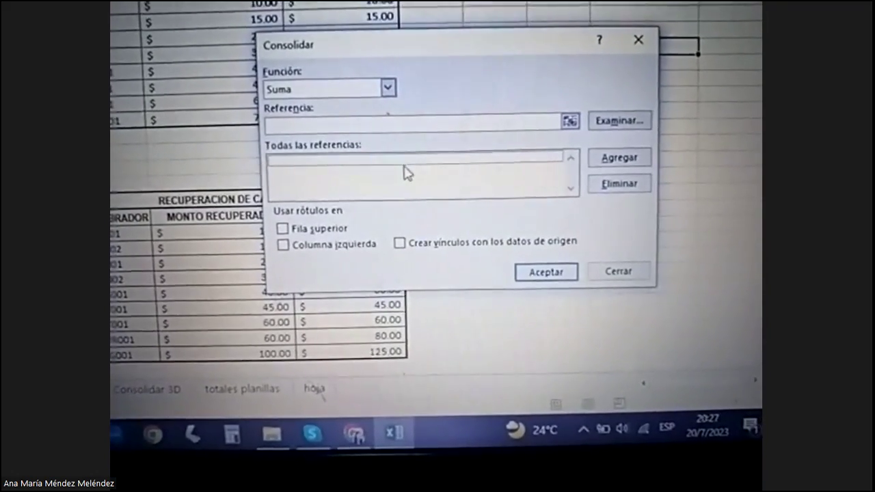
Add the ENERO and FEBRERO ranges to the Consolidar reference list
click(450, 124)
text(ENER)
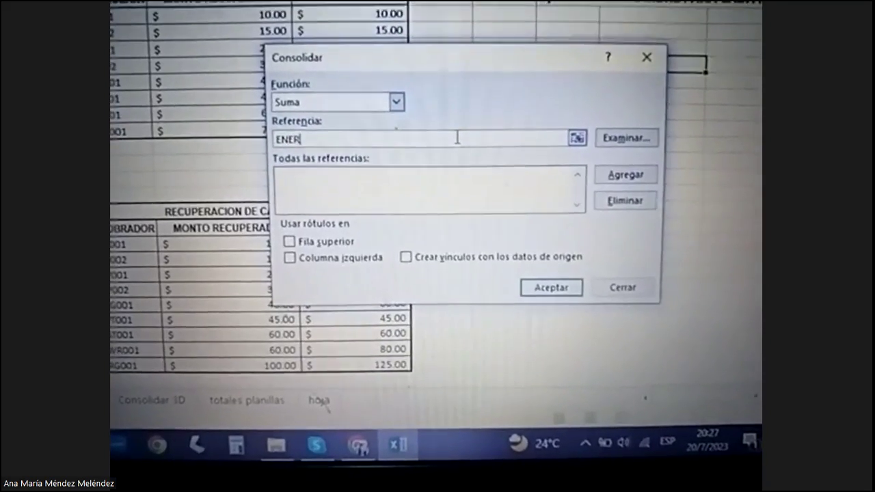
text(O)
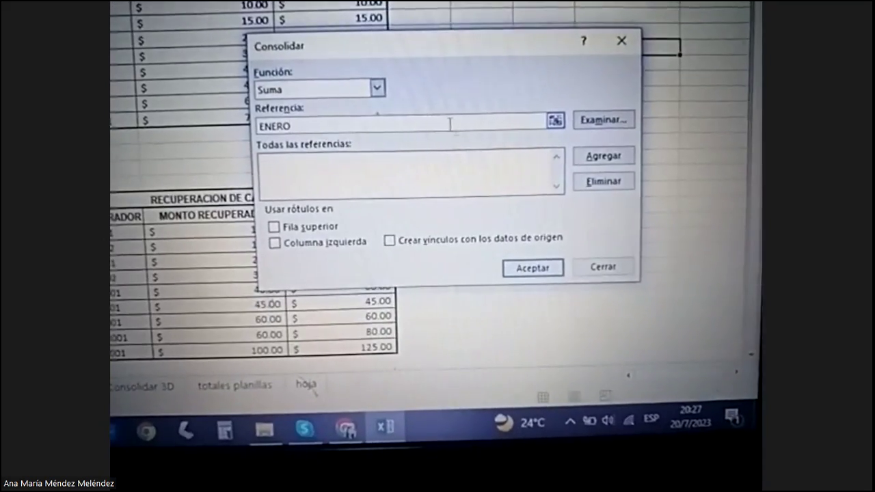
click(600, 158)
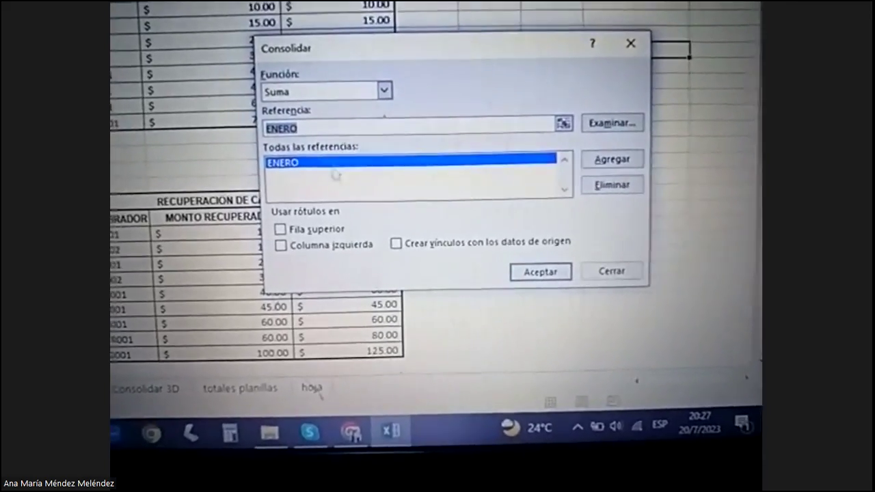
click(336, 129)
key(BackSpace)
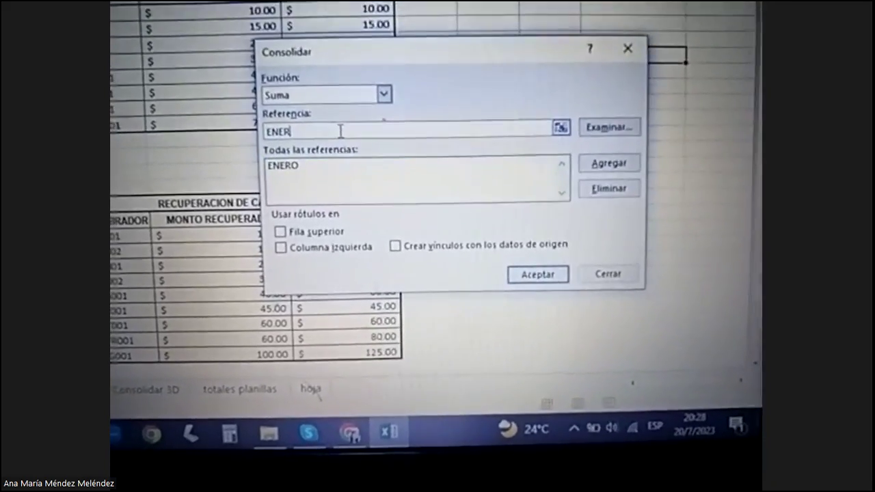
key(BackSpace)
key(BackSpace)
key(BackSpace)
text(FEBRERO)
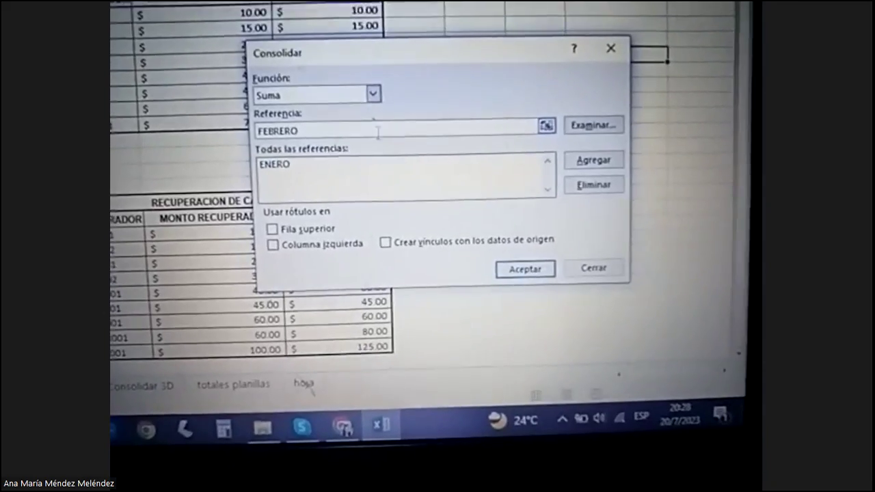
click(602, 168)
Add the MARZO and ABRIL ranges as further consolidation references
click(348, 124)
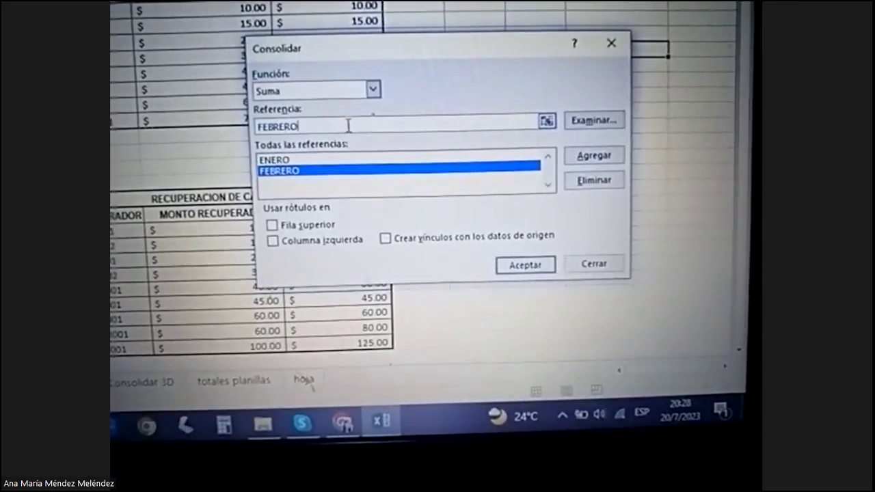
key(BackSpace)
key(BackSpace)
key(BackSpace)
text(M)
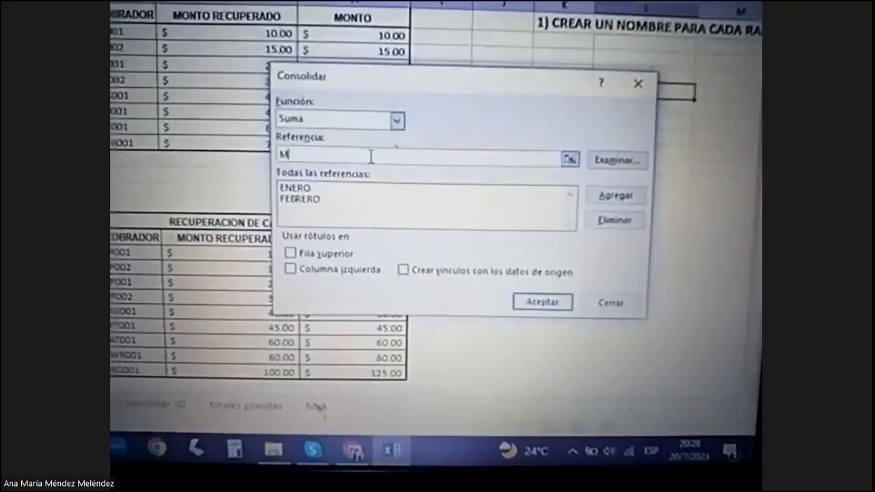
text(AR)
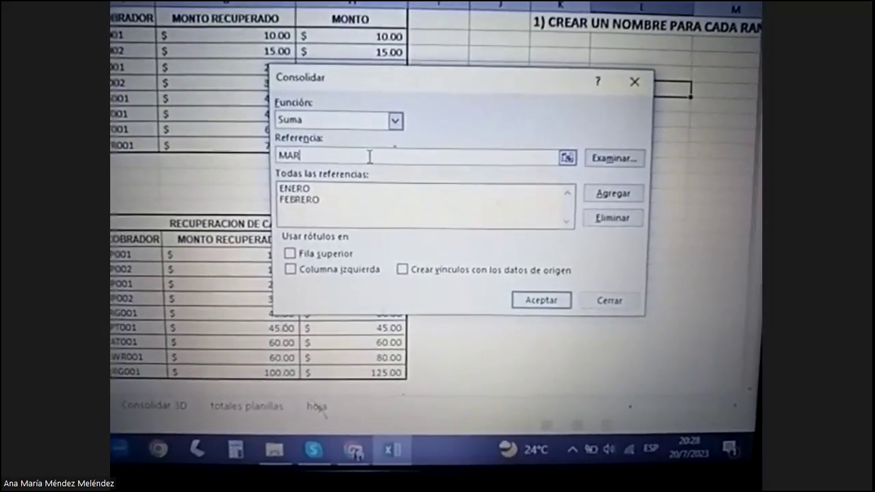
text(ZO)
click(570, 175)
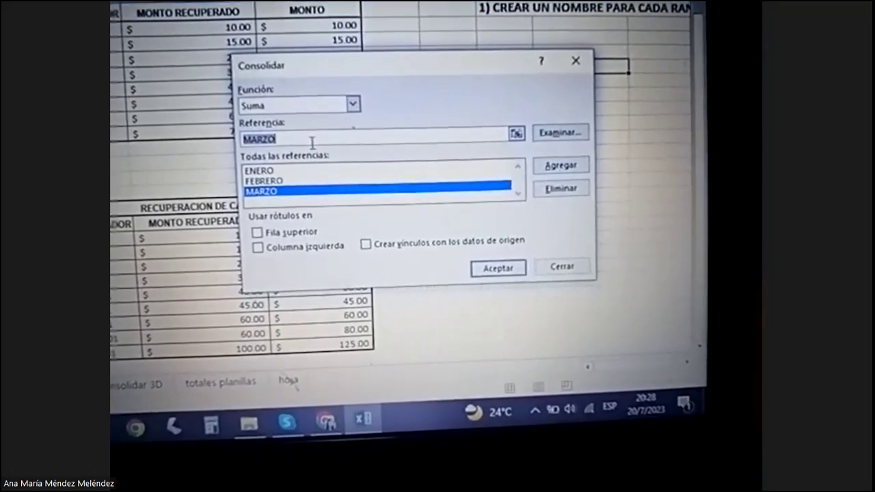
key(BackSpace)
text(ABRIL)
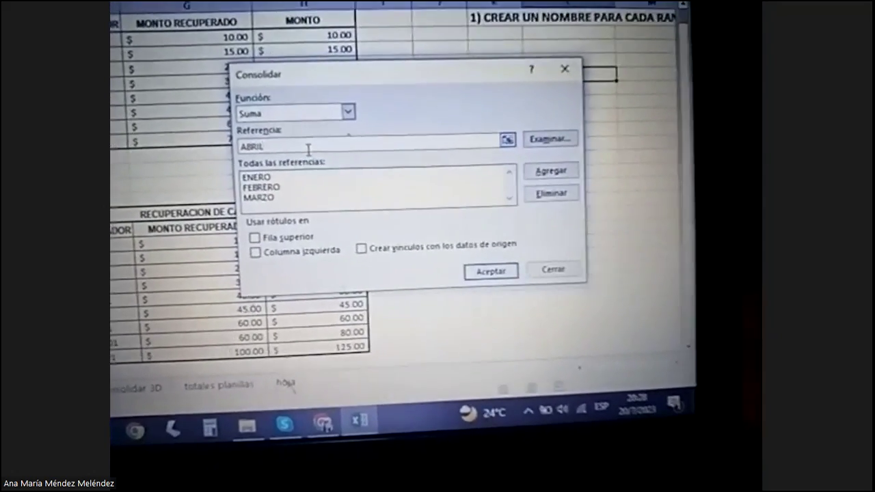
click(583, 176)
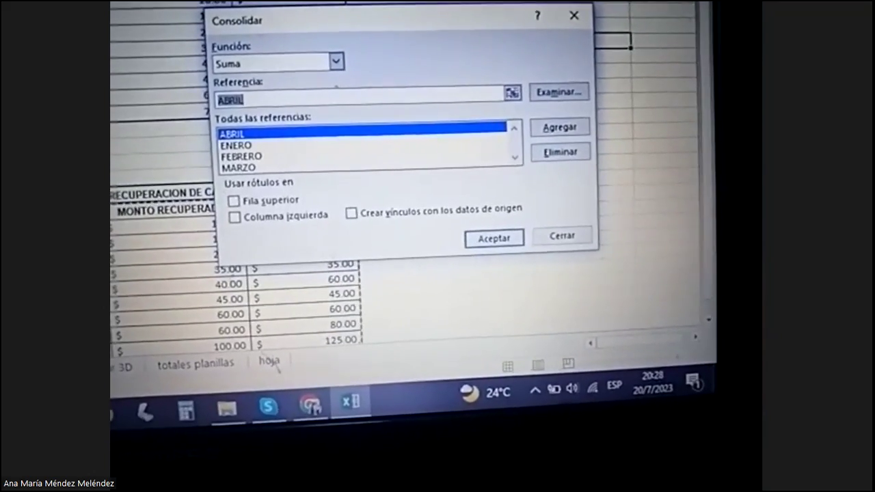
Run the Suma consolidation to fill Consolidar por posición with totals like 225.00 and 1,035.00
click(491, 243)
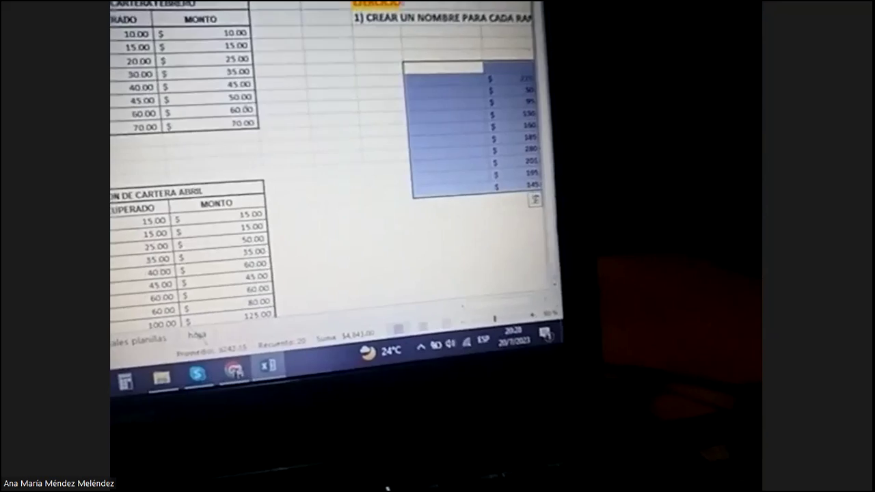
scroll(342, 170, right, 3)
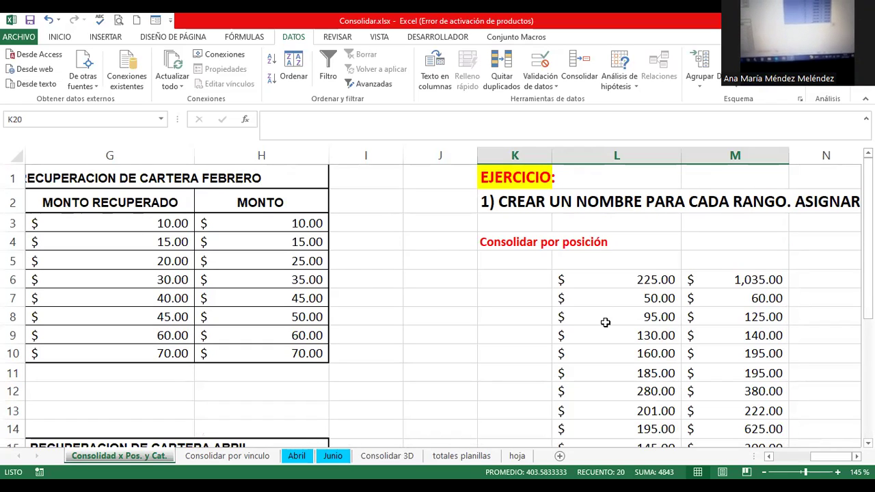
Select the JP001 cell of the label summary and reopen the Consolidar settings from DATOS
scroll(482, 275, down, 4)
click(497, 269)
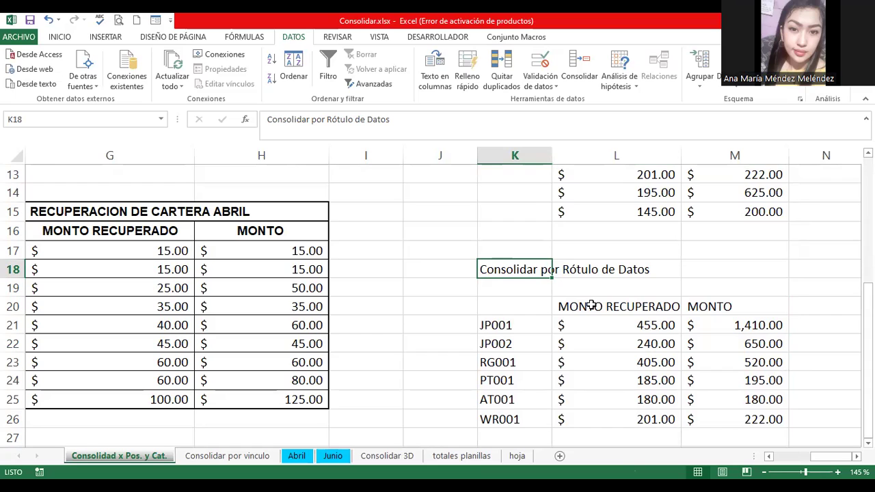
click(517, 328)
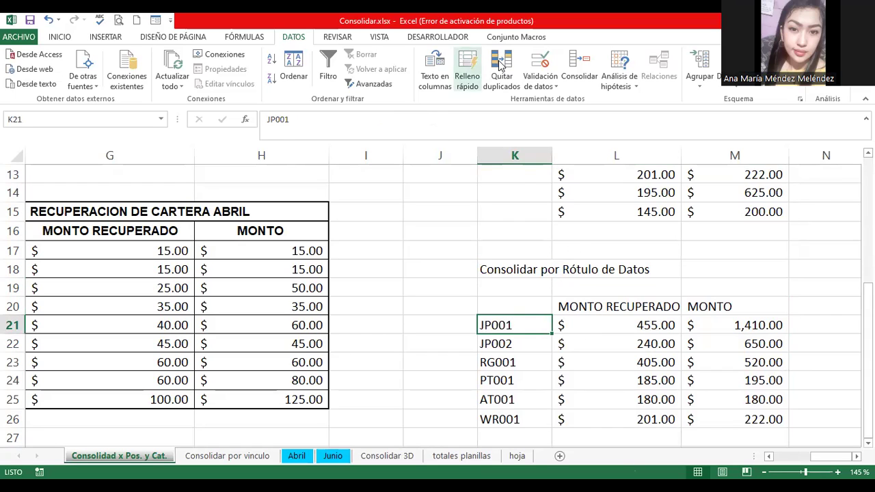
click(571, 79)
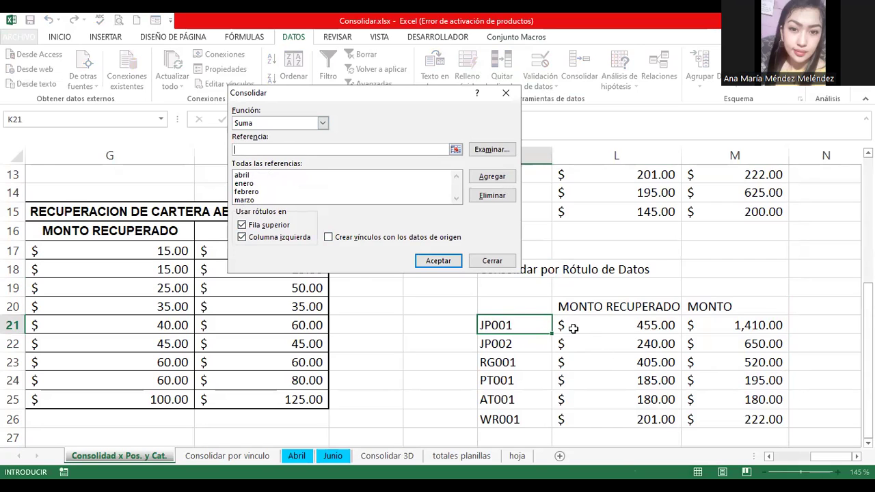
Rerun the label consolidation, undo the duplicated header row, and select the K18:M18 title
click(442, 262)
double_click(494, 269)
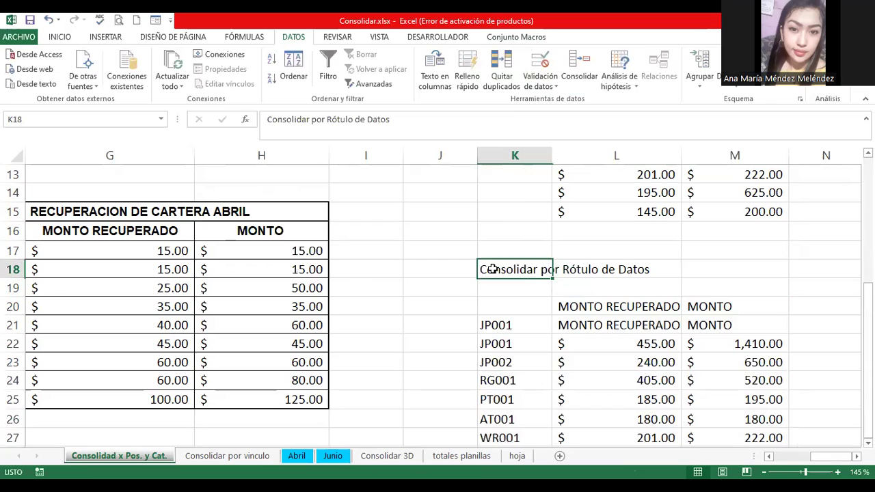
drag(494, 269, 715, 271)
click(633, 281)
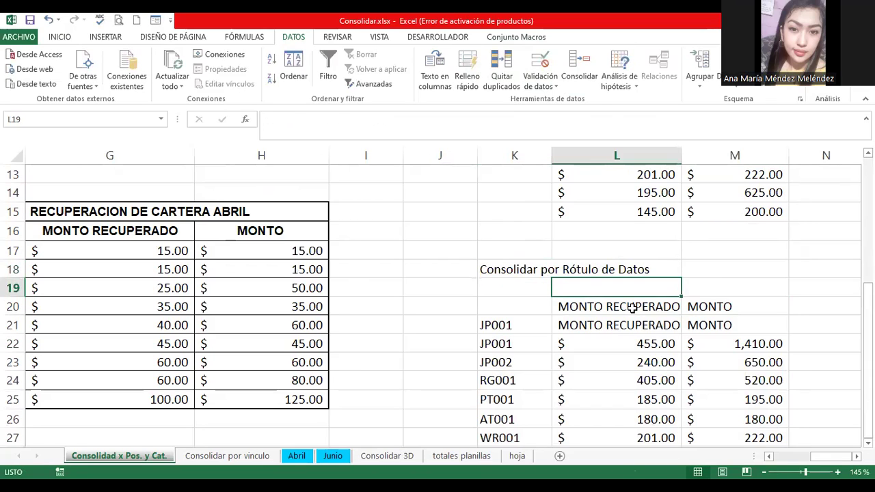
click(633, 307)
key(ctrl+z)
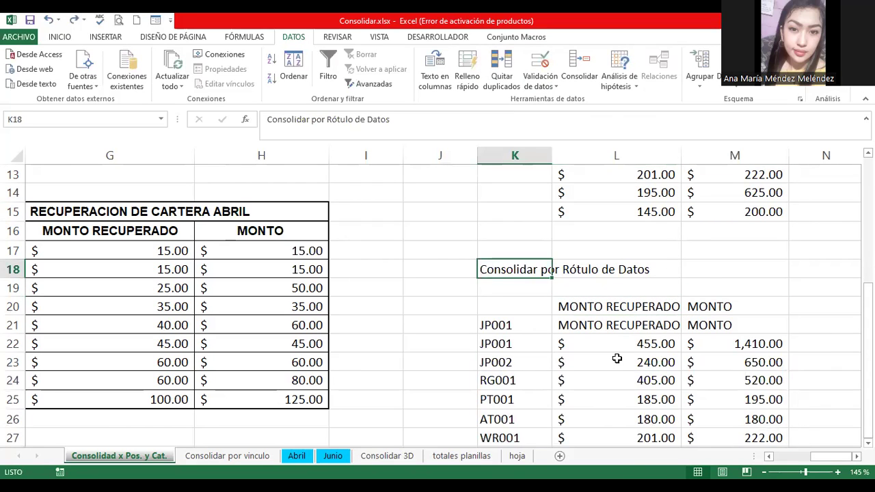
key(ctrl+z)
drag(485, 270, 731, 272)
Apply Negrita and Combinar y centrar to the K18:M18 title, then go to Consolidar por vinculo
click(59, 40)
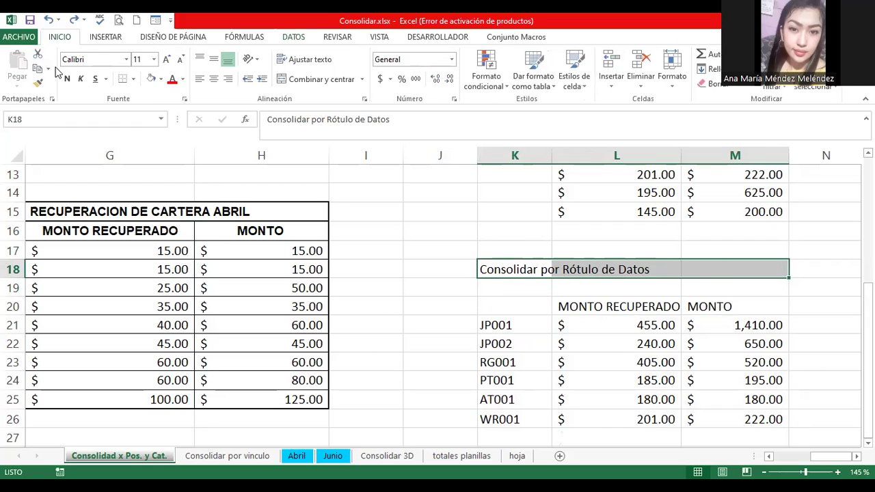
click(67, 78)
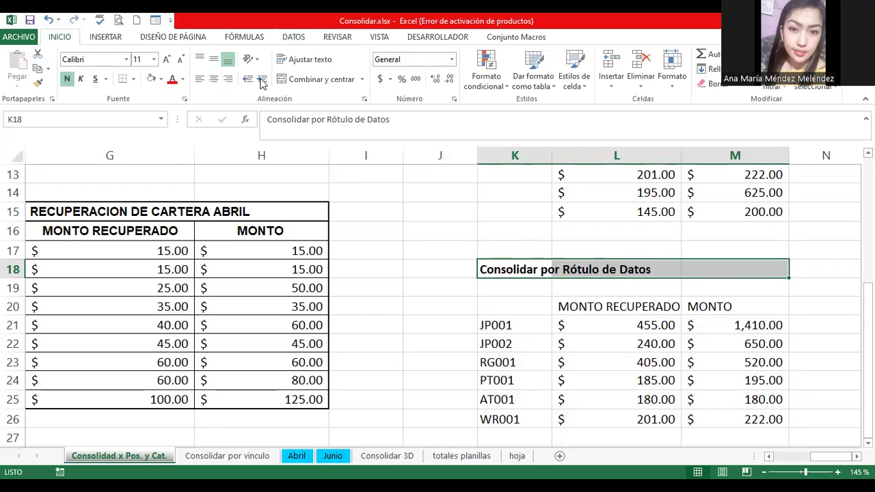
click(304, 79)
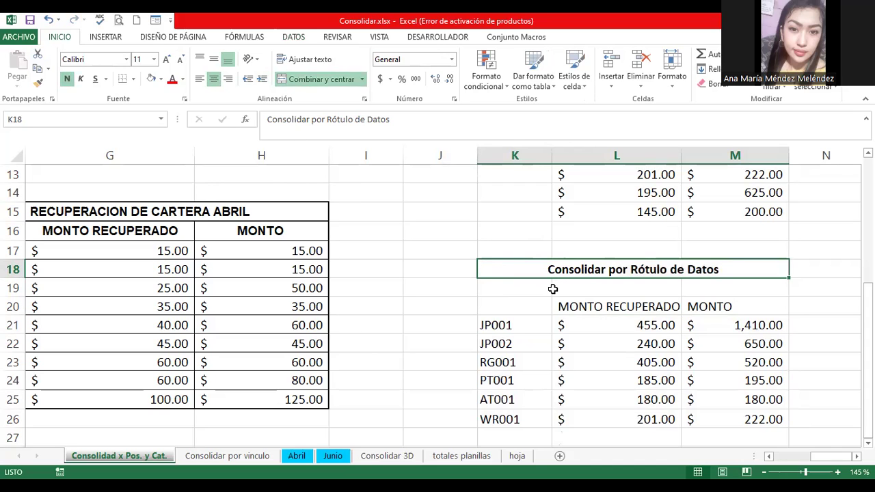
click(555, 322)
scroll(554, 340, down, 2)
scroll(554, 340, up, 1)
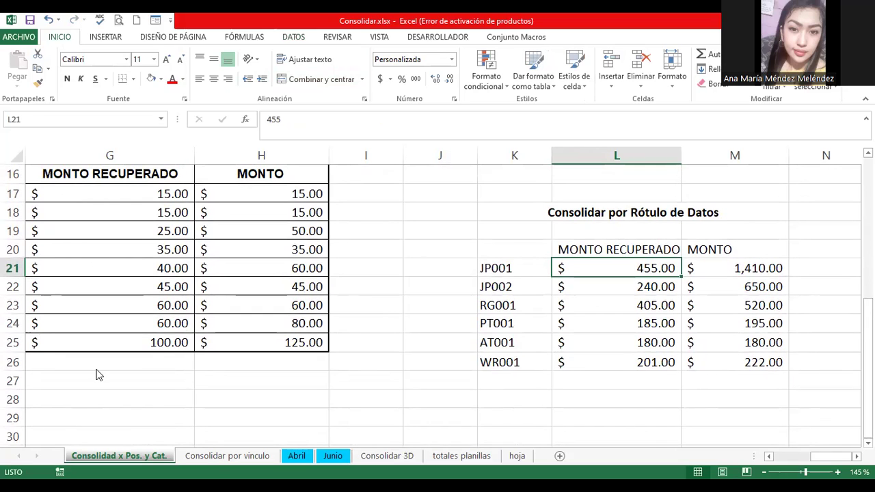
click(213, 456)
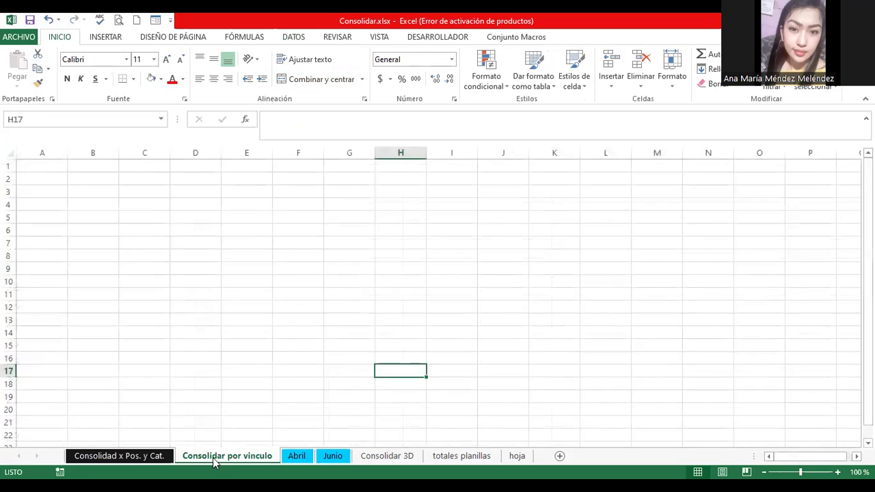
Select B2 on the blank Consolidar por vinculo sheet and bring up Consolidar from DATOS
click(156, 457)
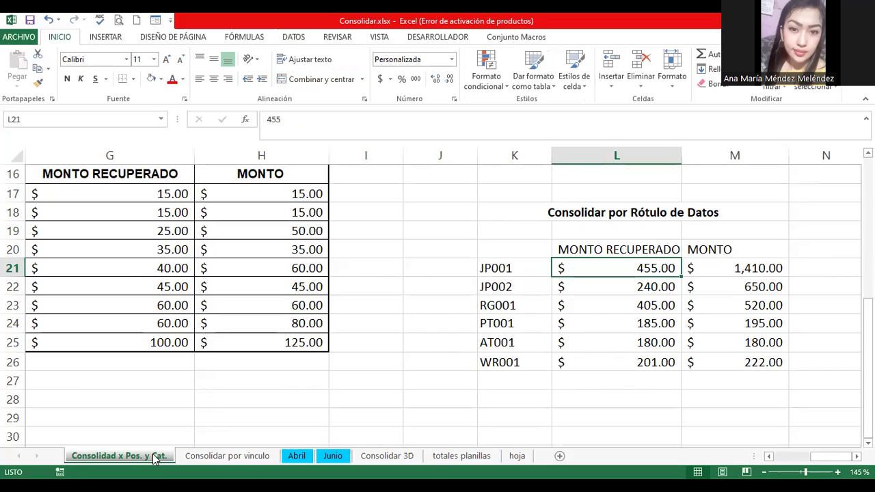
click(206, 458)
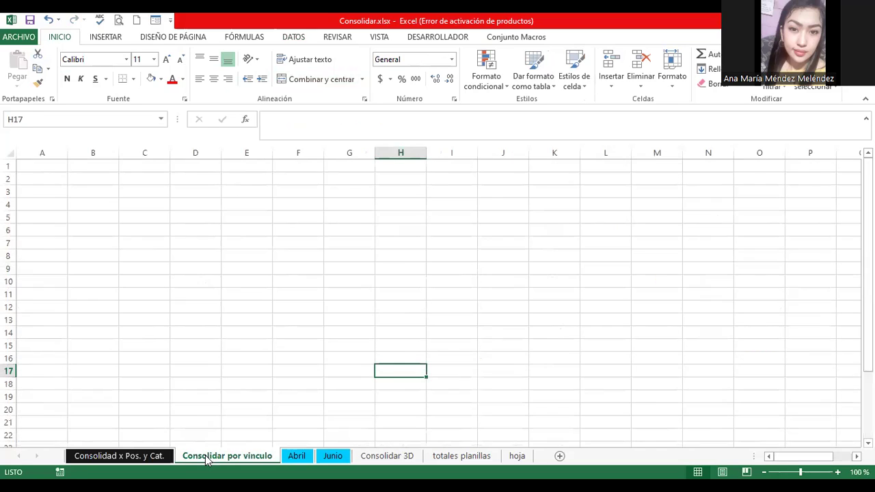
click(89, 225)
click(93, 178)
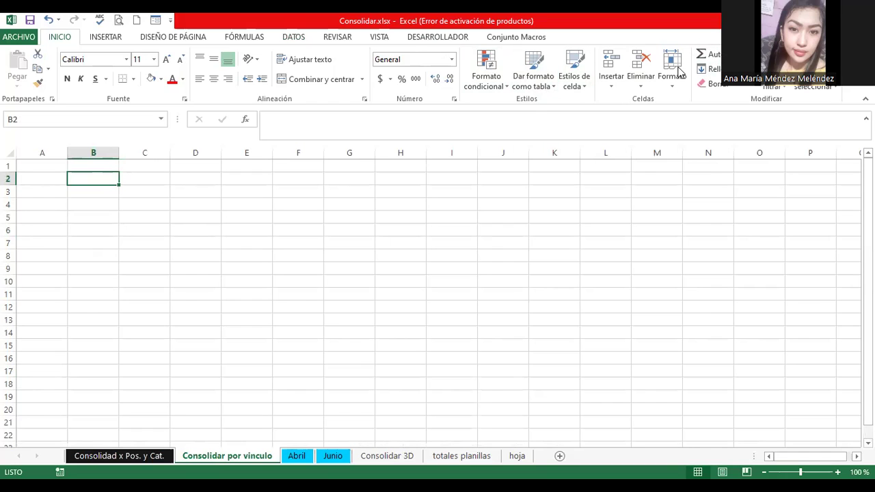
click(294, 37)
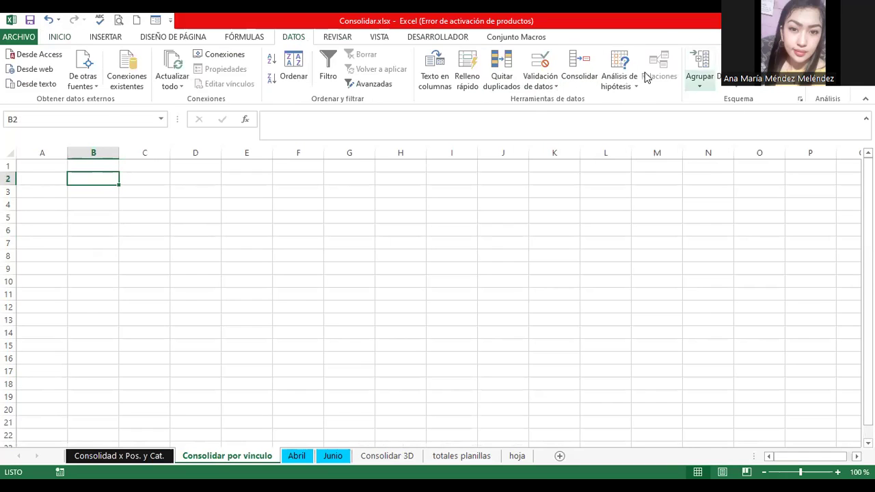
click(578, 68)
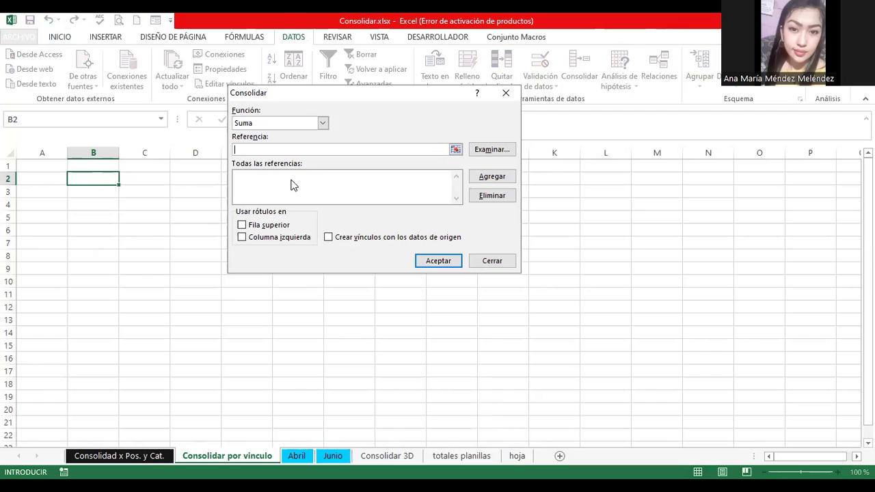
text(enero)
Add the enero, febrero, marzo and abril ranges as consolidation references
click(492, 177)
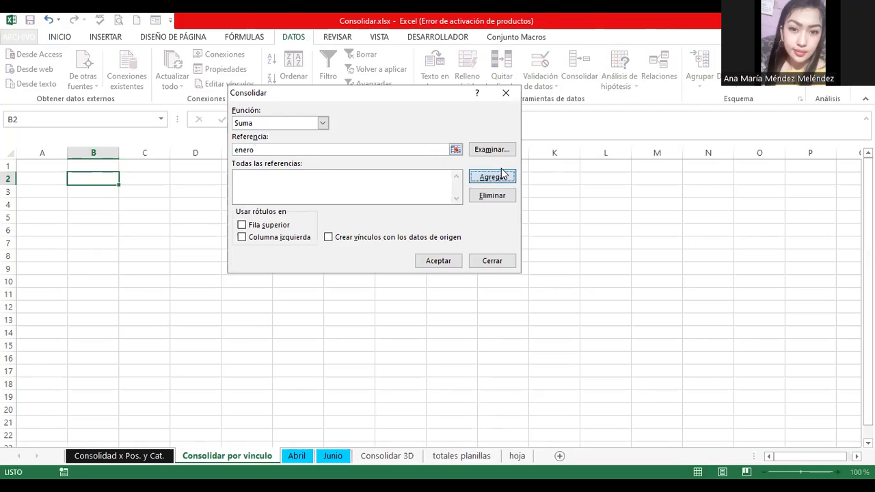
text(febre)
click(499, 177)
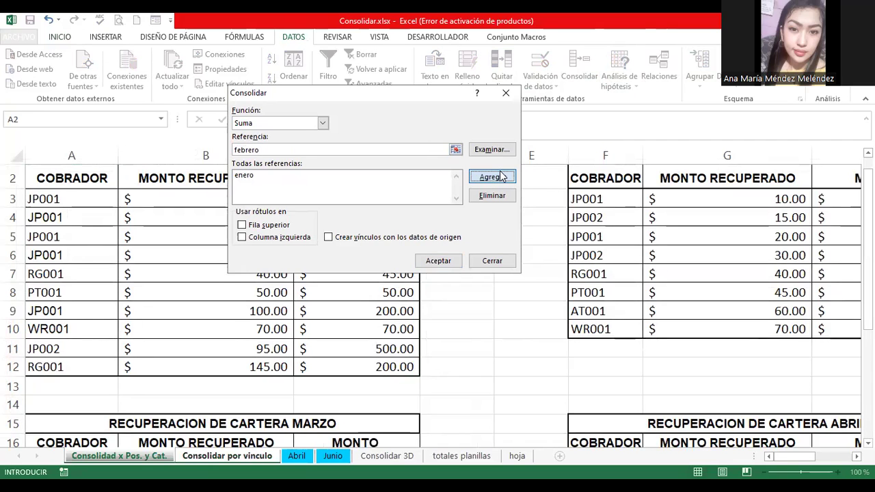
text(marzo)
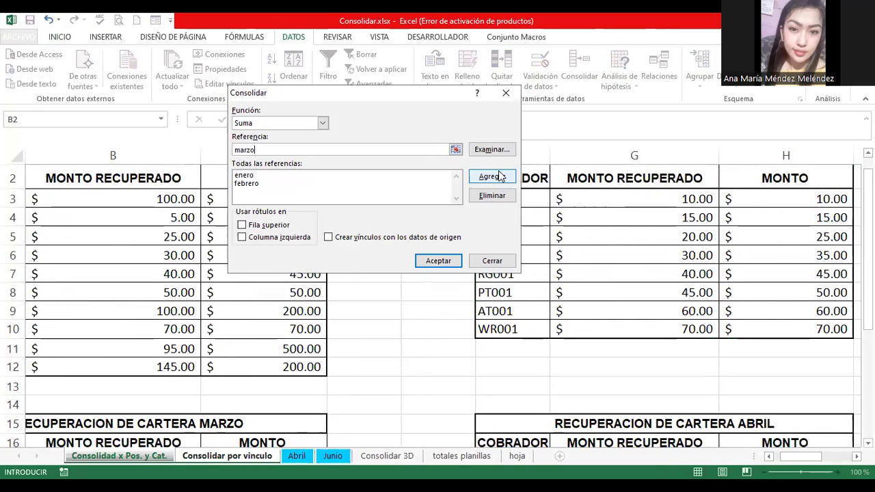
click(499, 177)
text(abril)
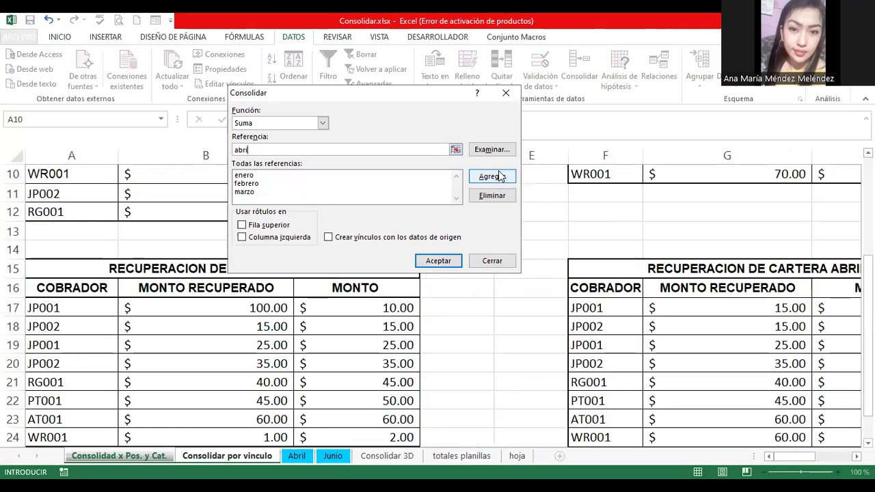
click(498, 176)
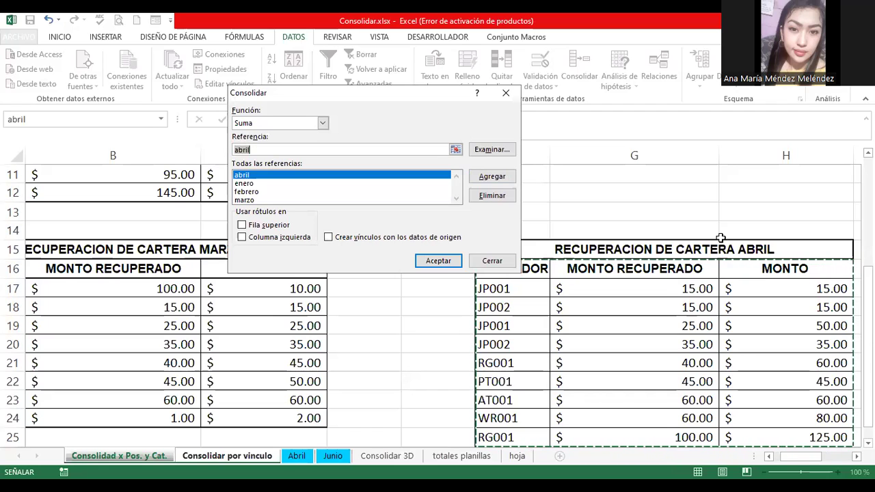
Enable Fila superior, Columna izquierda and Crear vínculos con los datos de origen, then accept
click(241, 225)
click(243, 238)
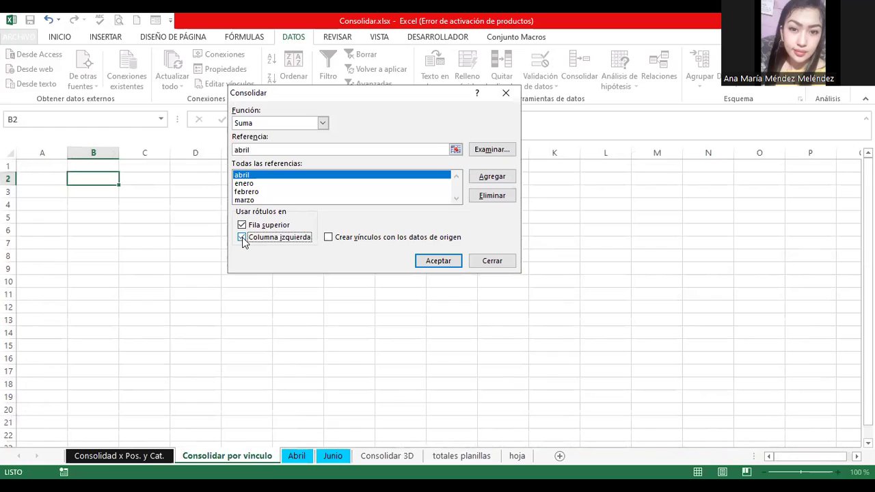
click(328, 238)
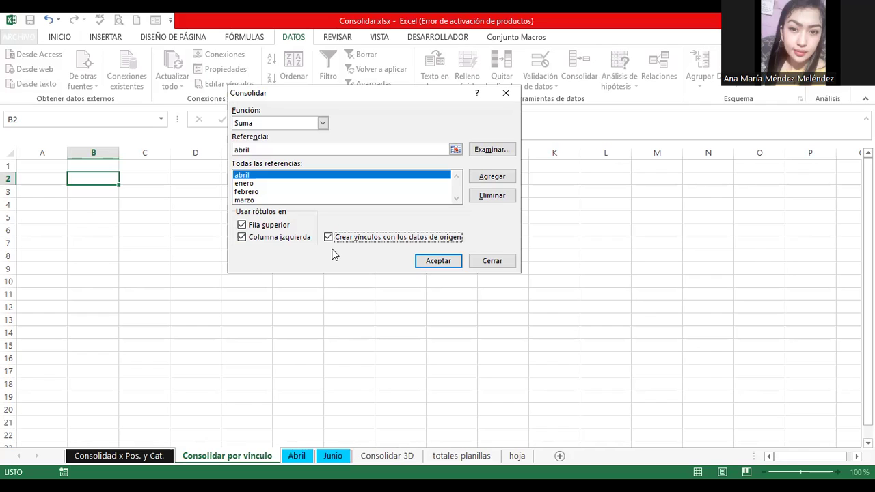
click(419, 260)
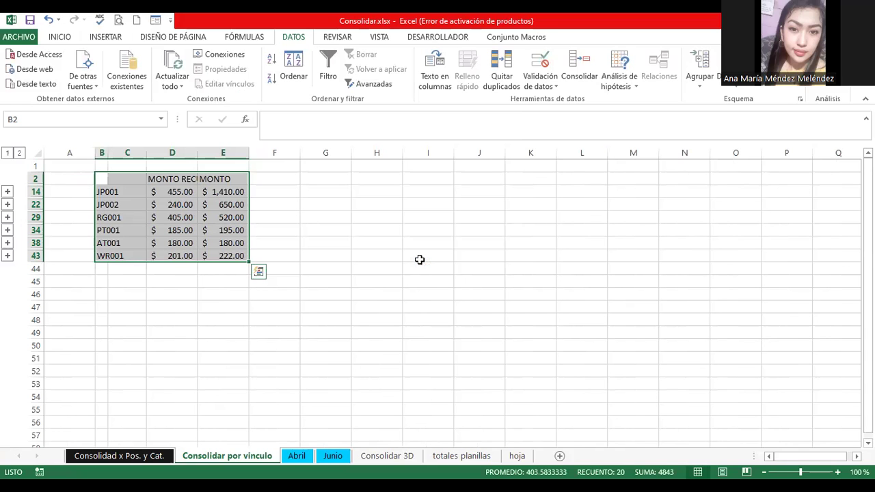
Expand all outline groups at level 2 to reveal each collector's linked detail rows
ctrl+scroll(321, 250, up, 4)
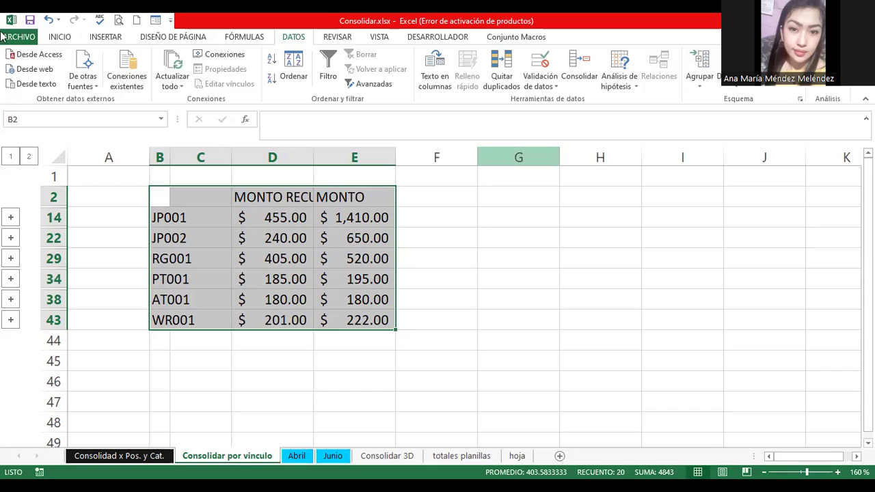
click(28, 157)
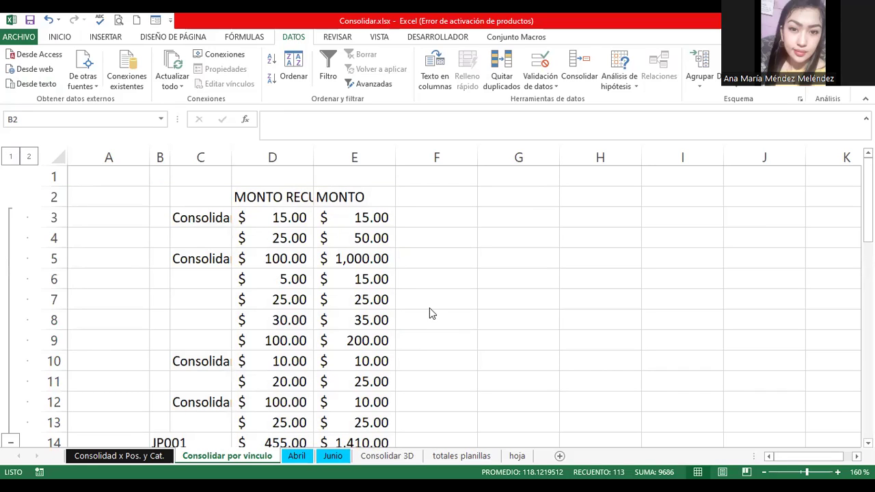
scroll(425, 306, down, 1)
scroll(426, 306, down, 3)
scroll(426, 305, down, 1)
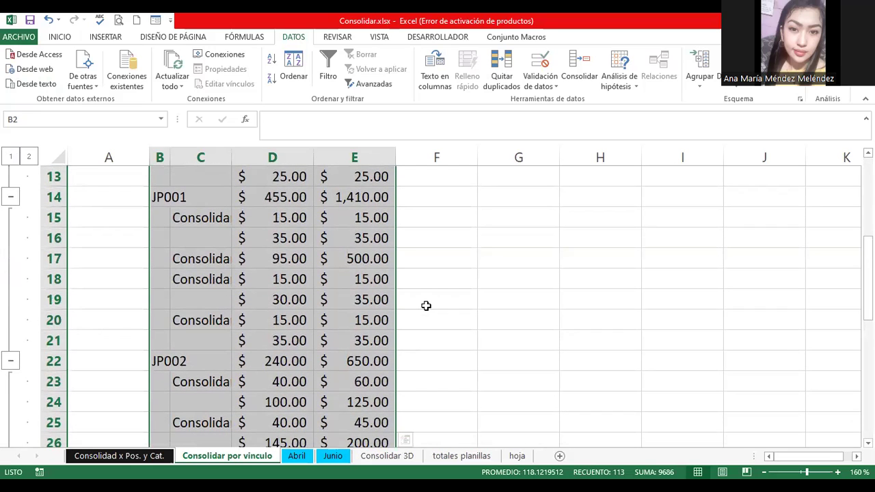
scroll(425, 305, up, 3)
scroll(426, 305, up, 1)
scroll(425, 306, up, 1)
scroll(426, 306, up, 1)
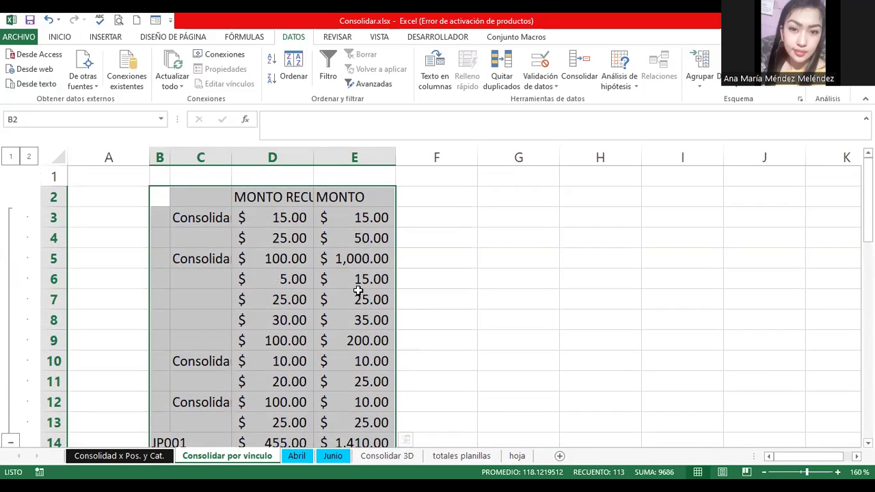
scroll(293, 284, down, 3)
scroll(254, 227, up, 3)
Select and review the linked detail values of the collector groups
mouse_move(222, 217)
mouse_down()
mouse_move(369, 395)
mouse_move(369, 420)
mouse_up()
scroll(214, 387, down, 3)
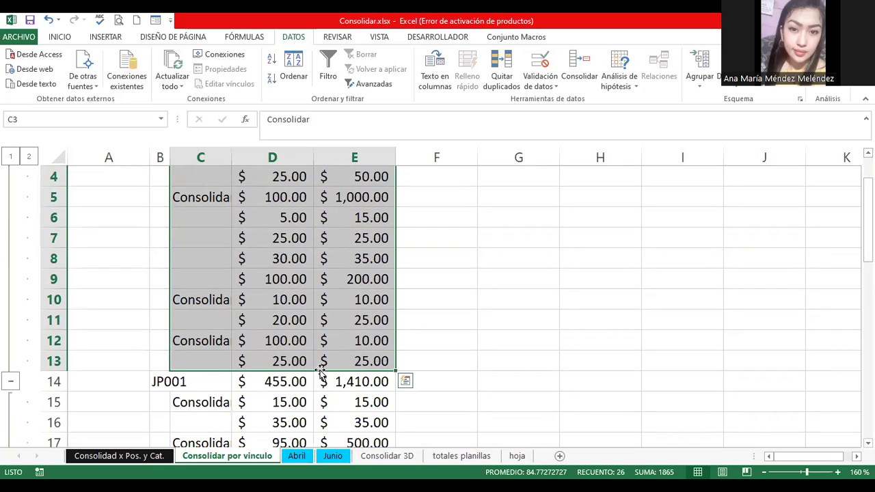
scroll(321, 372, down, 3)
mouse_move(205, 219)
mouse_down()
mouse_move(260, 218)
mouse_move(329, 354)
mouse_up()
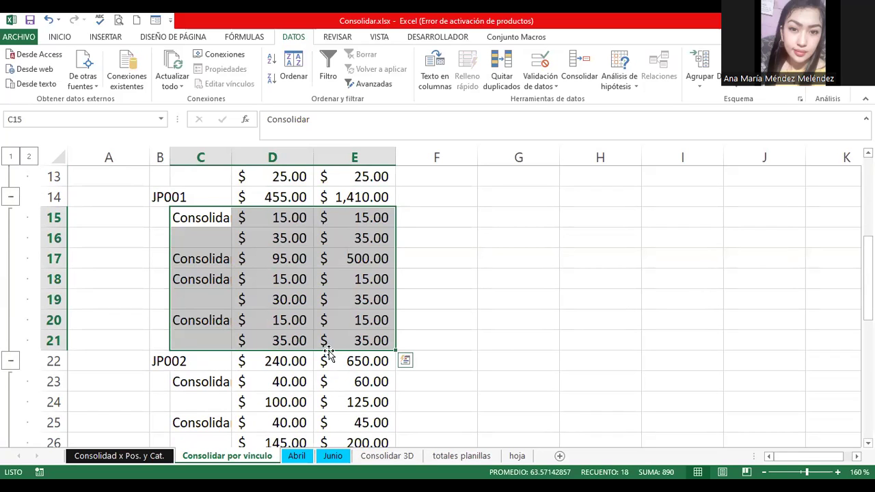
scroll(329, 353, down, 3)
mouse_move(271, 298)
mouse_down()
mouse_move(360, 311)
mouse_move(361, 299)
mouse_up()
scroll(344, 333, down, 3)
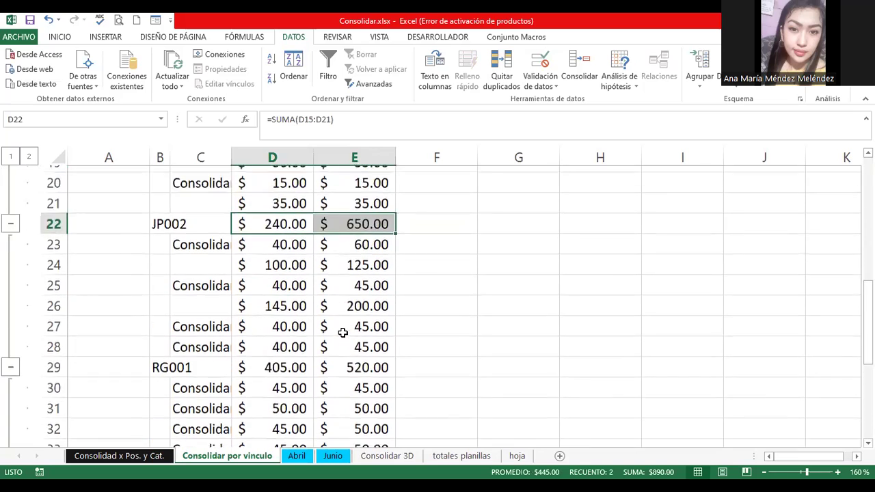
scroll(343, 333, down, 3)
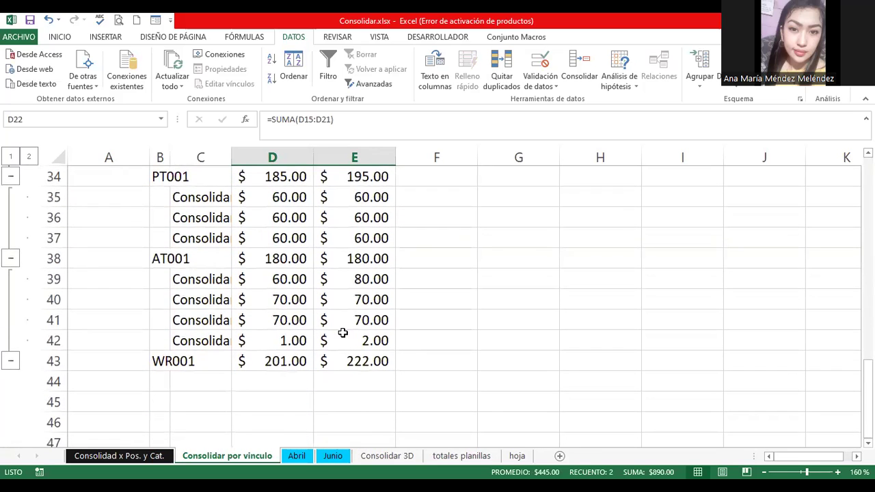
scroll(343, 332, up, 4)
scroll(342, 333, up, 6)
scroll(342, 334, up, 1)
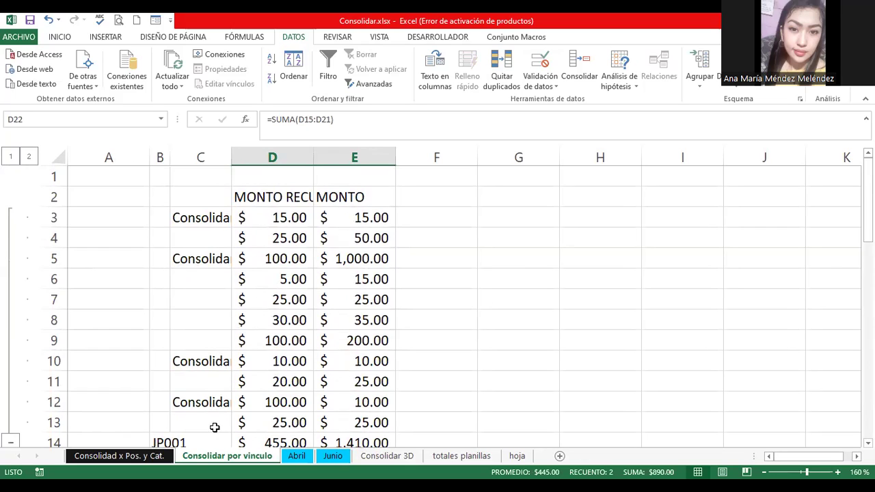
Select D3 to inspect its link formula to the source sheet
click(280, 217)
key(shift+Down)
click(281, 217)
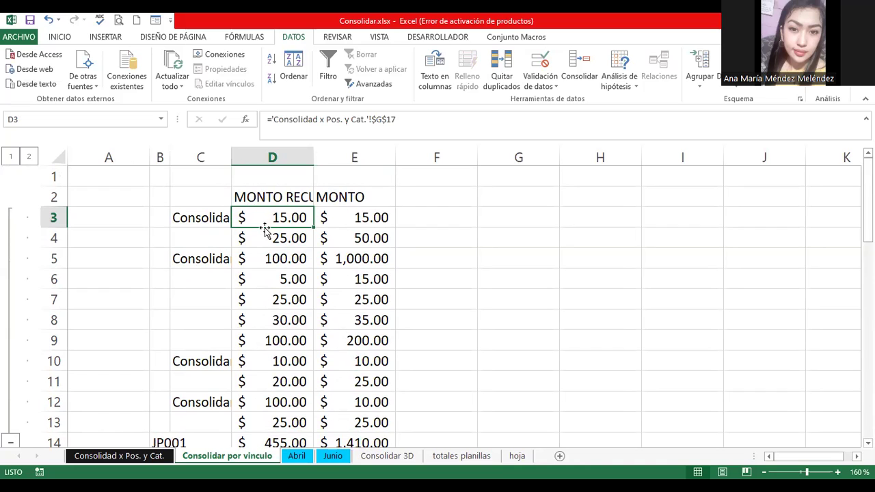
Enter 238 in G17 of Consolidad x Pos. y Cat., then return to Consolidar por vínculo
click(136, 457)
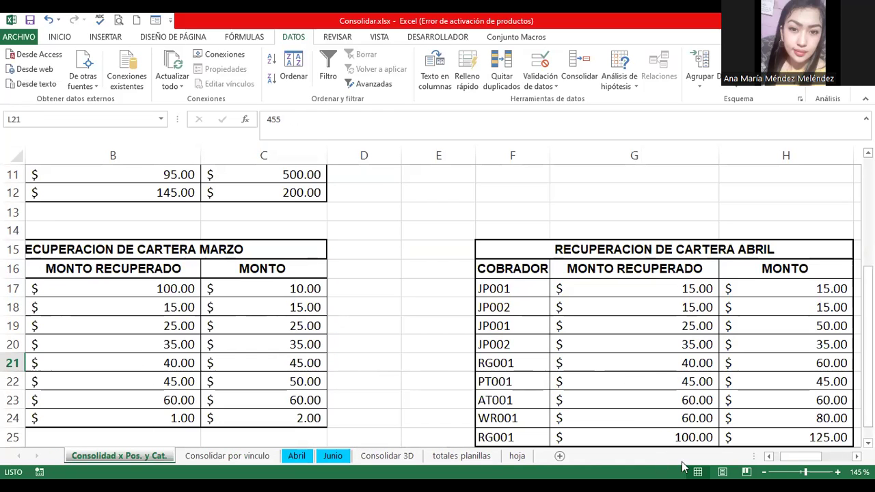
click(769, 456)
scroll(241, 330, up, 2)
scroll(239, 273, up, 2)
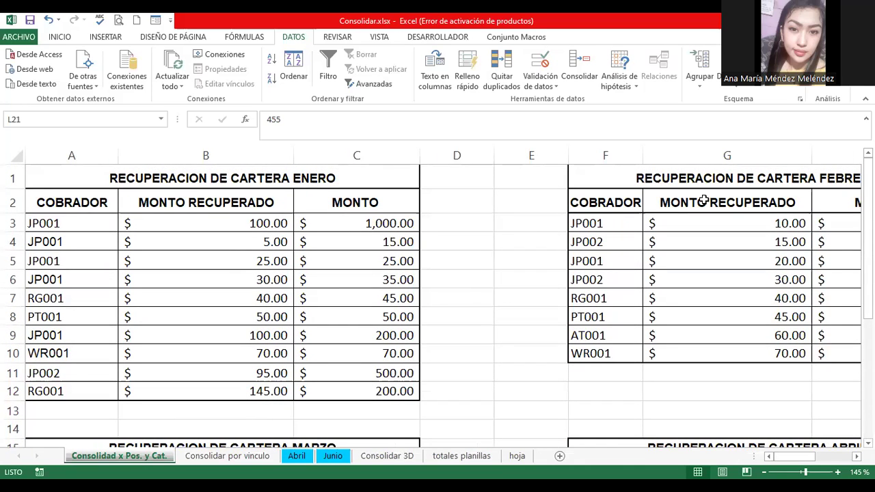
scroll(701, 336, down, 3)
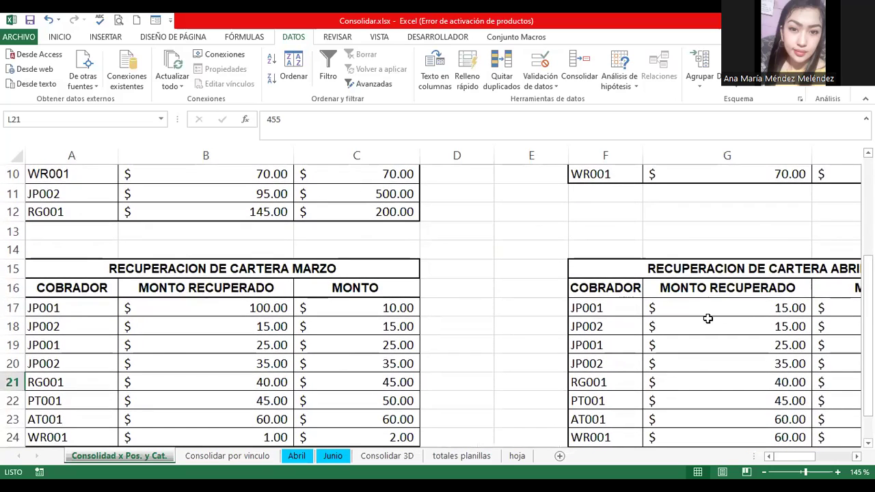
click(703, 305)
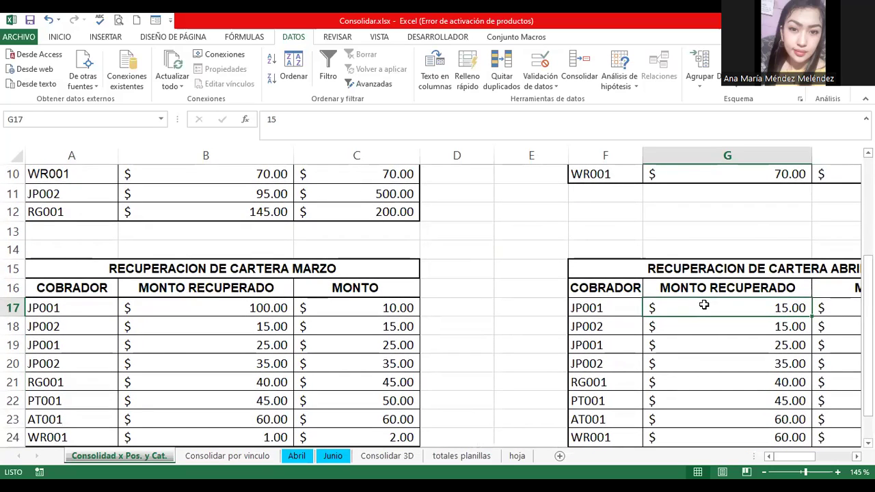
text(2)
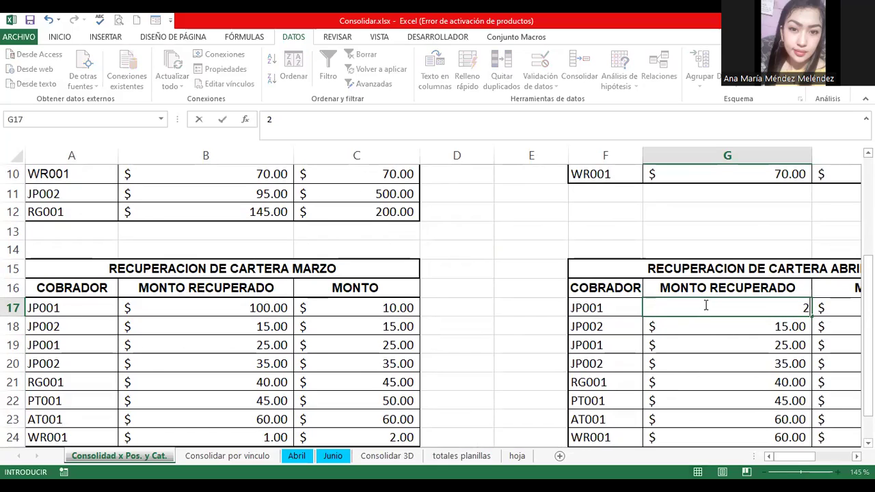
text(38)
key(Return)
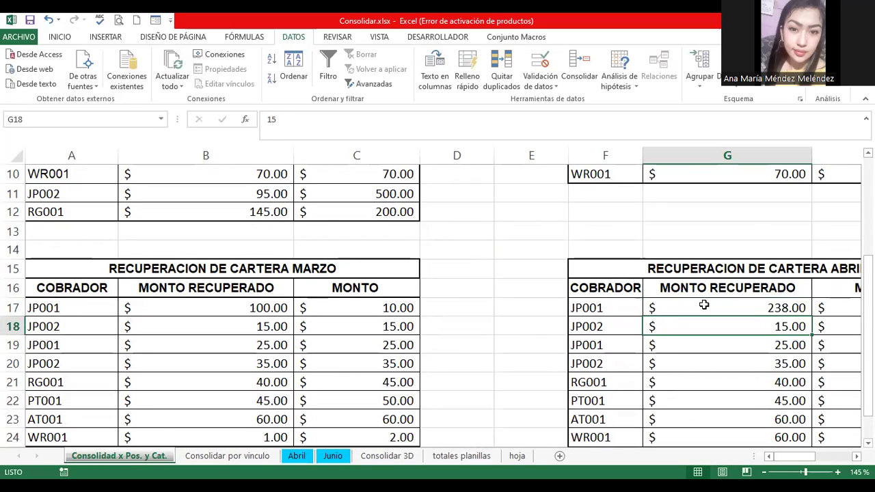
click(227, 456)
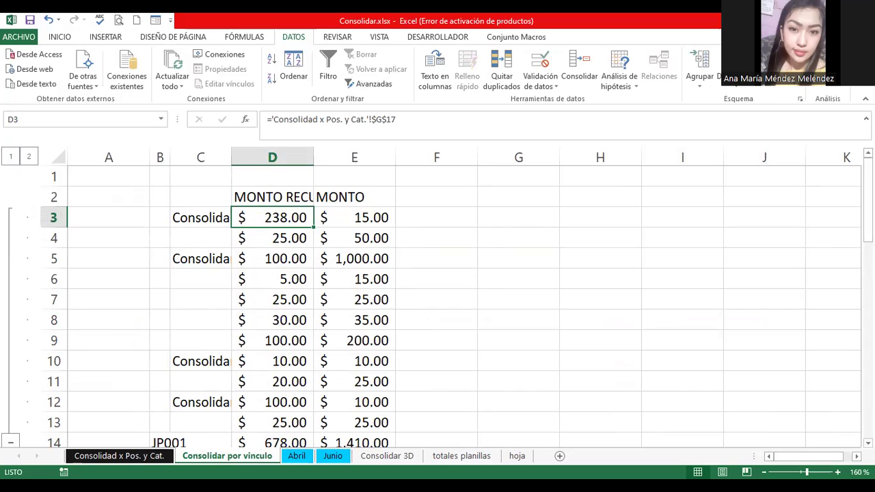
On Consolidad x Pos. y Cat., check the label-consolidated JP001 total in L21
click(114, 456)
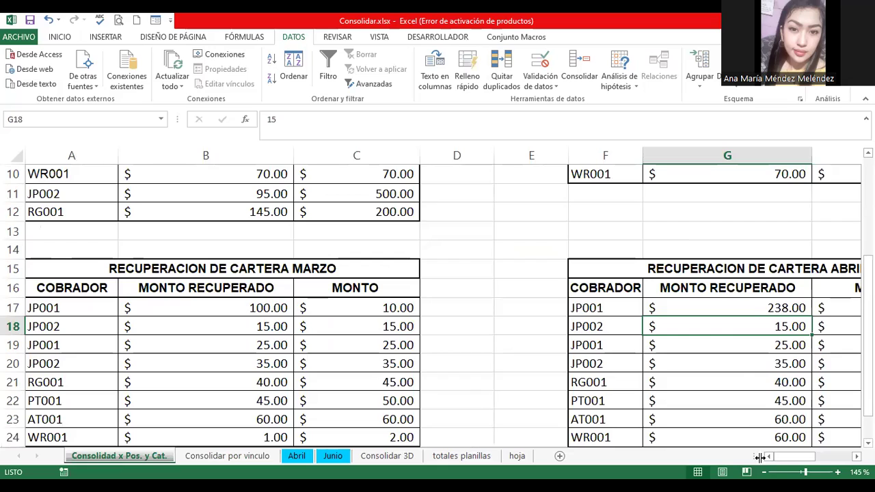
drag(781, 459, 811, 462)
scroll(779, 397, up, 1)
scroll(780, 394, up, 1)
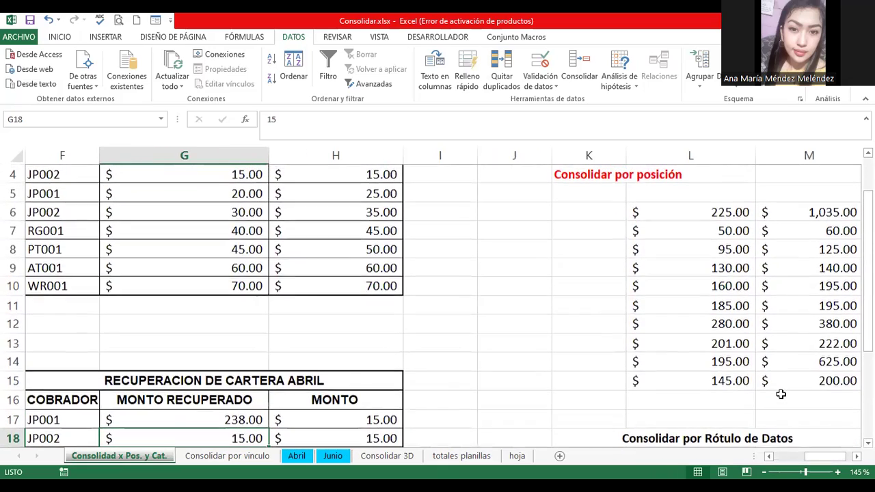
scroll(781, 394, up, 1)
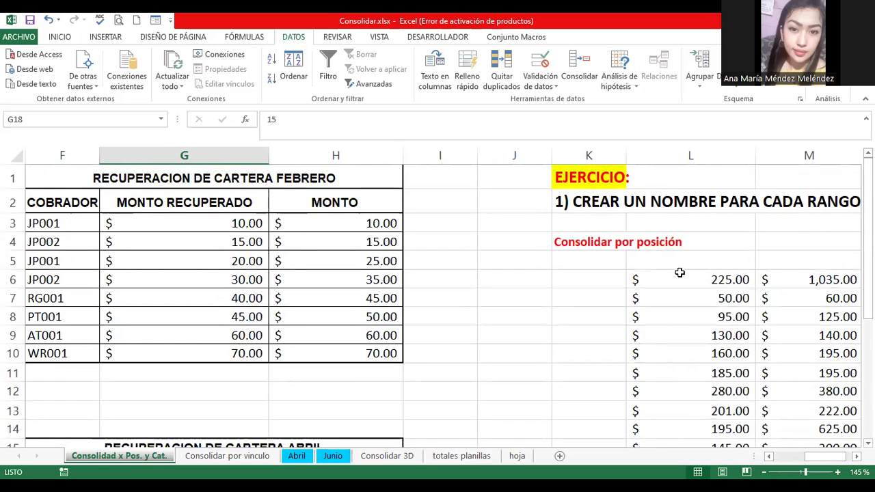
scroll(680, 273, down, 3)
scroll(704, 322, down, 1)
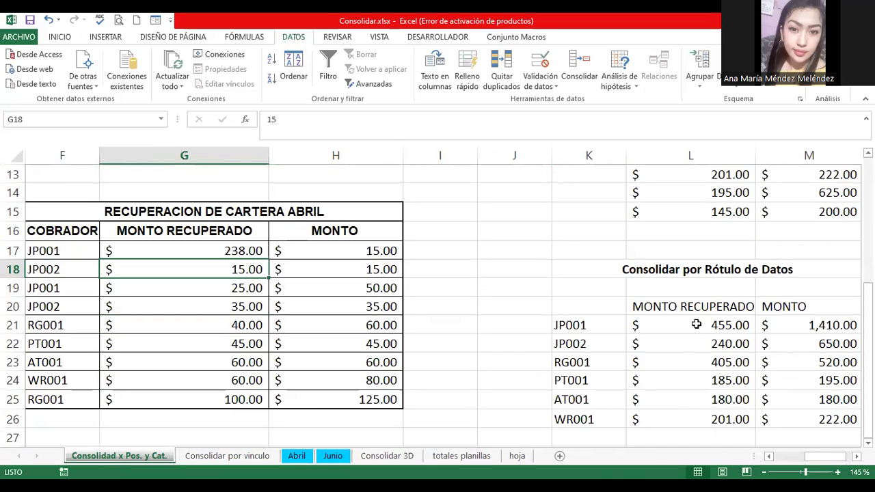
click(698, 324)
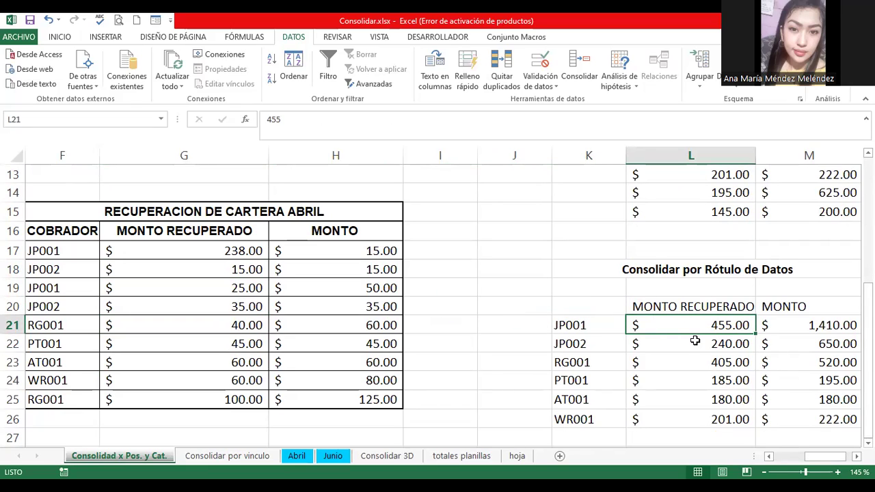
Change G17 to 600, compare the L21 and L6 totals, and return to Consolidar por vínculo
click(197, 252)
text(600)
key(Return)
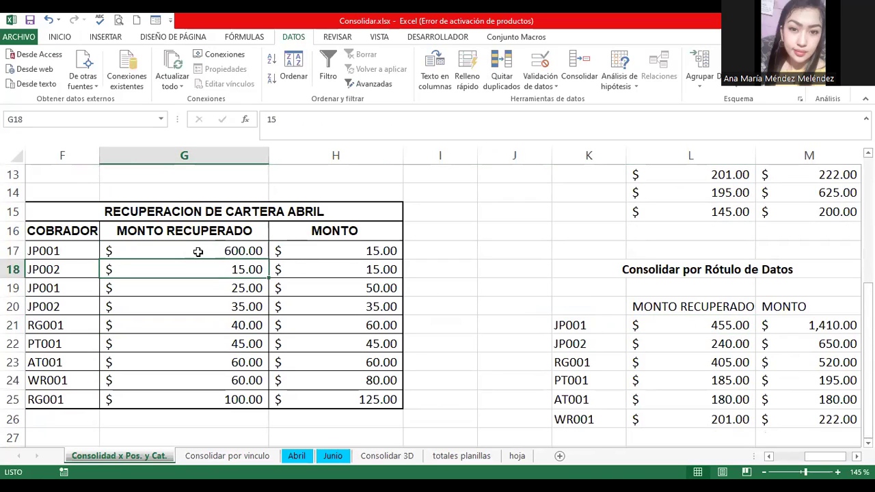
click(727, 320)
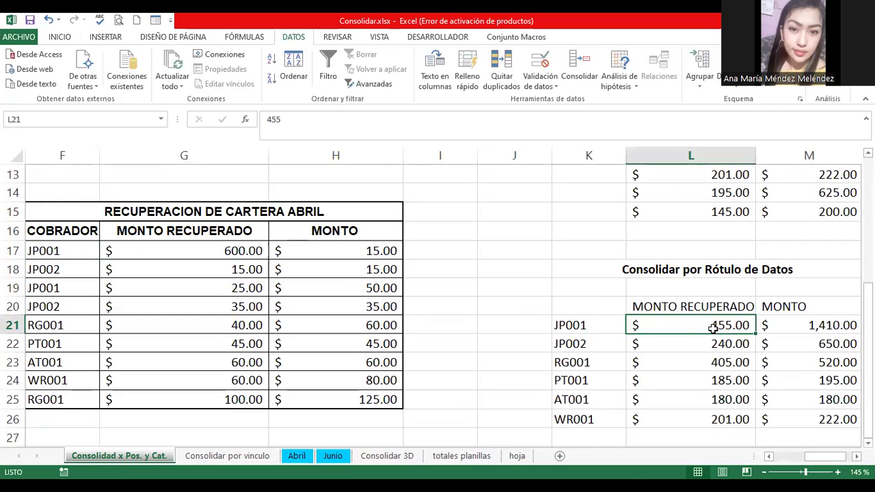
scroll(710, 326, up, 4)
click(712, 279)
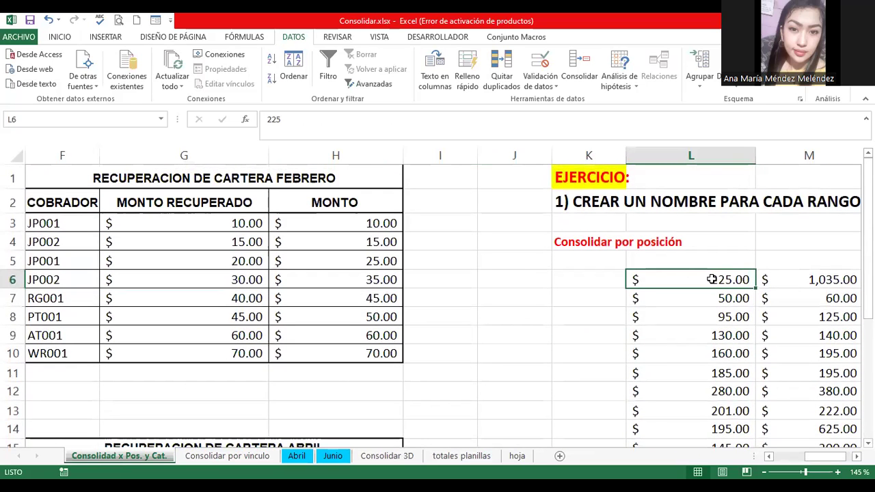
click(254, 456)
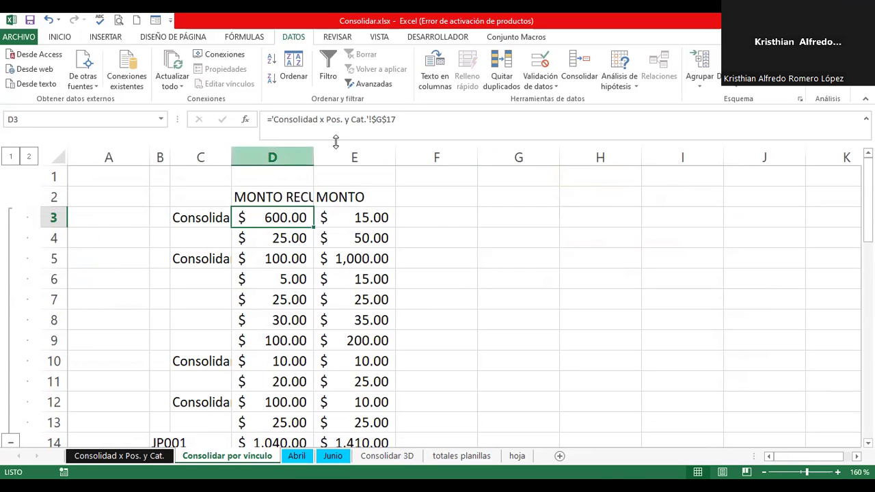
Autofit columns D and E so their headers and values show in full
drag(313, 149, 382, 158)
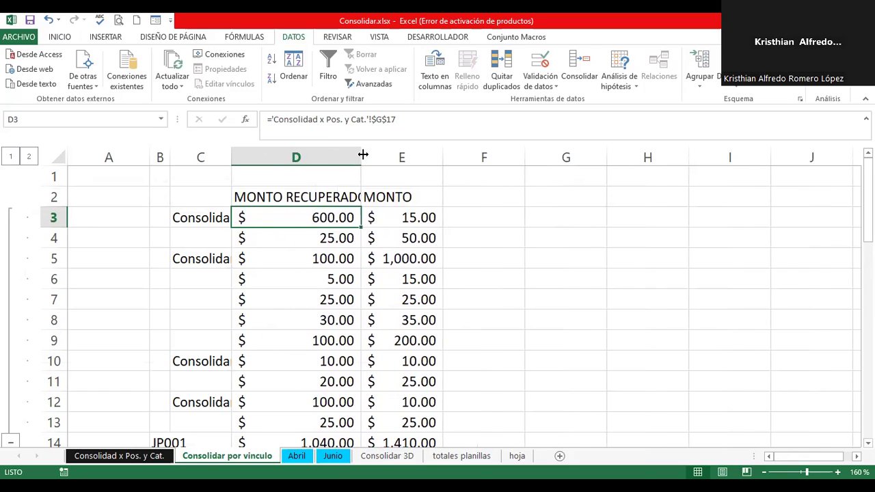
double_click(462, 152)
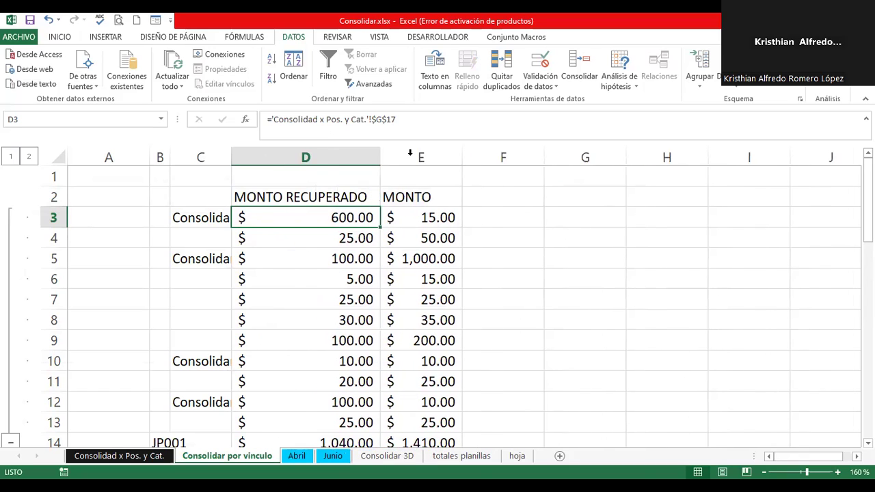
double_click(380, 153)
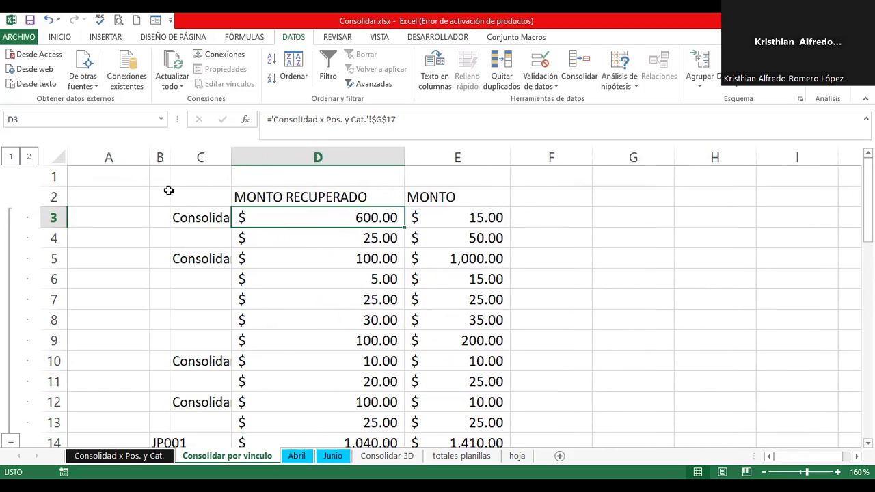
Enter the title 'Consolidación por Vínculos' in C1 and select C1:E2
click(189, 176)
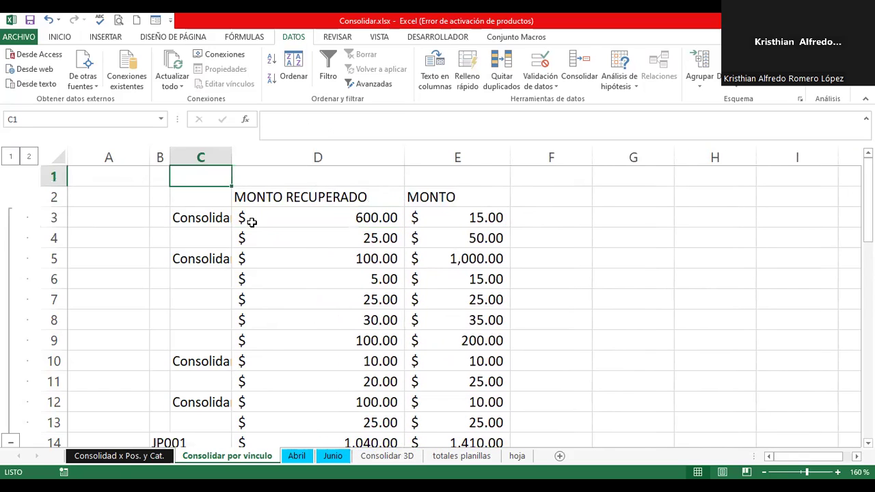
text(Consolid)
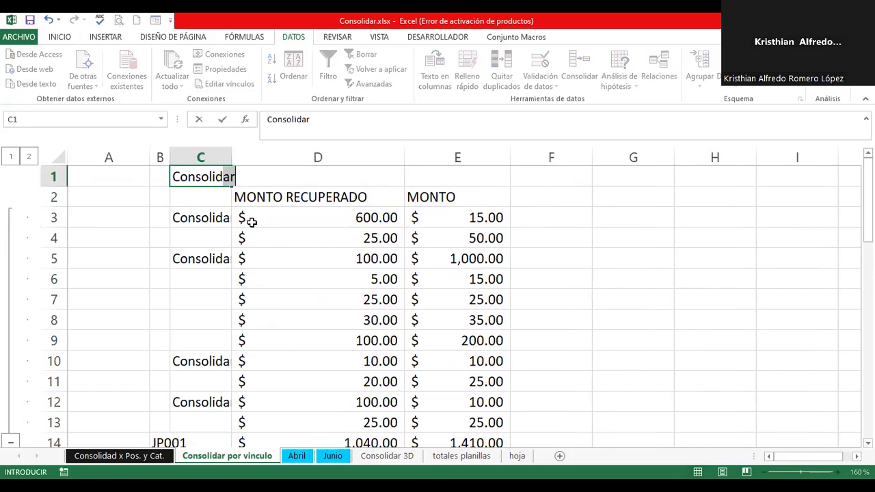
text(ación por Vínculos)
key(ctrl+Home)
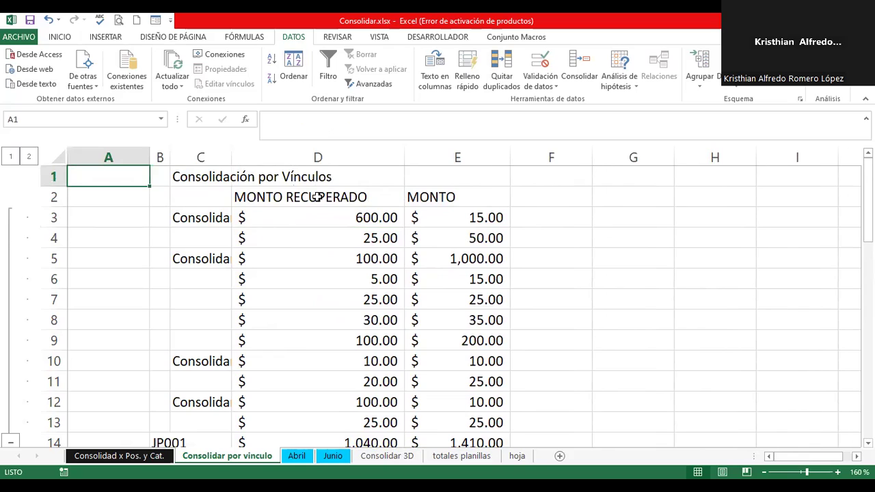
drag(200, 176, 445, 187)
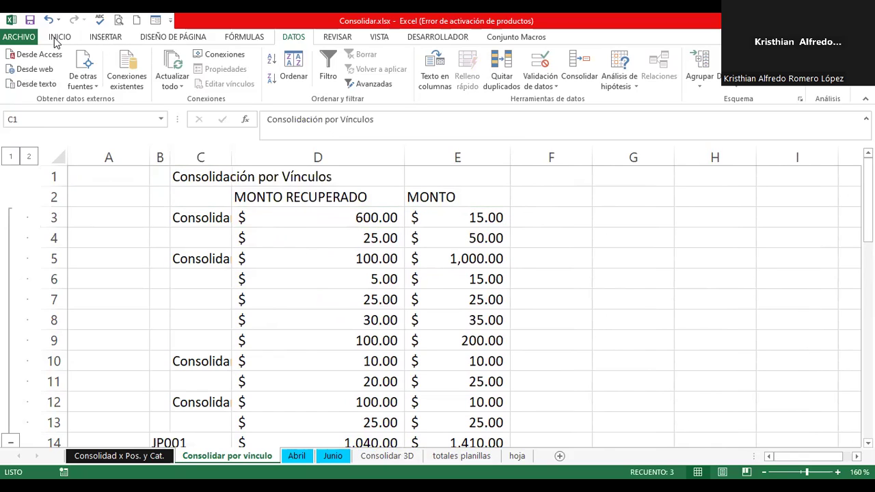
key(shift+Down)
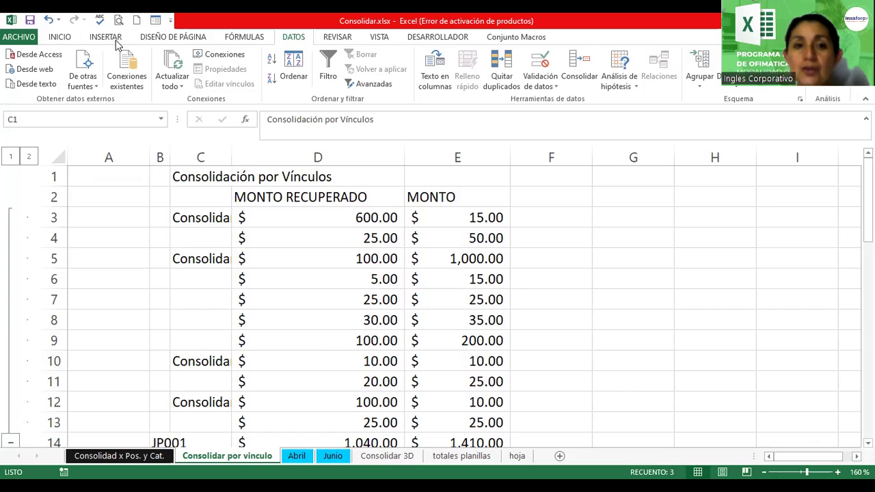
Try merging C1:E2, then cancel the warning that values would be discarded
click(71, 38)
click(325, 79)
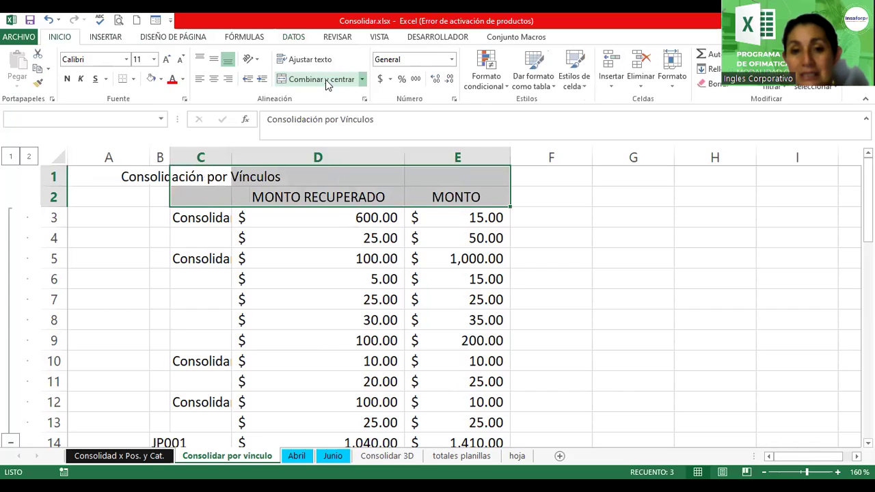
click(472, 297)
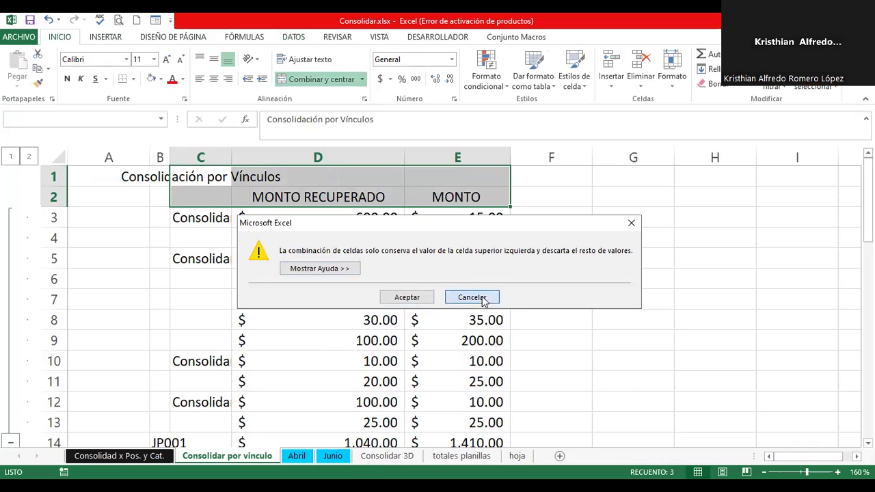
click(287, 189)
Merge and centre the title across C1:E1 in bold italic, then collapse the outline to level 1
drag(206, 179, 442, 173)
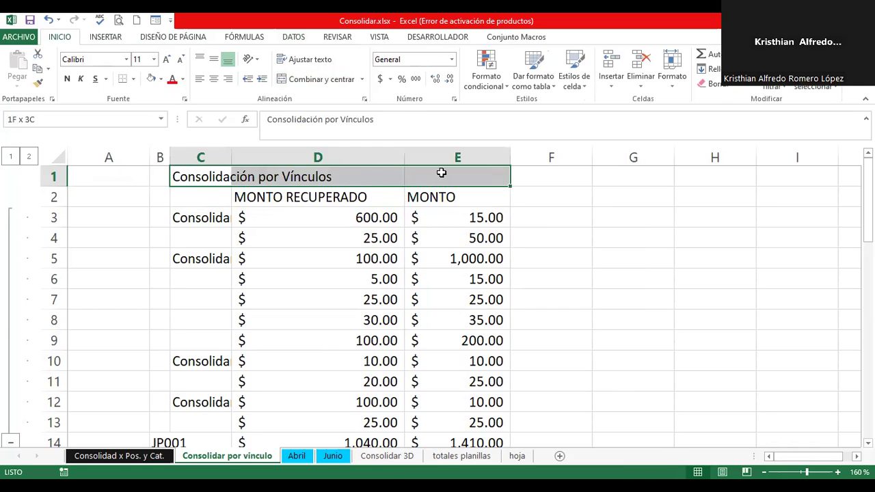
click(312, 80)
click(67, 79)
click(81, 79)
click(287, 218)
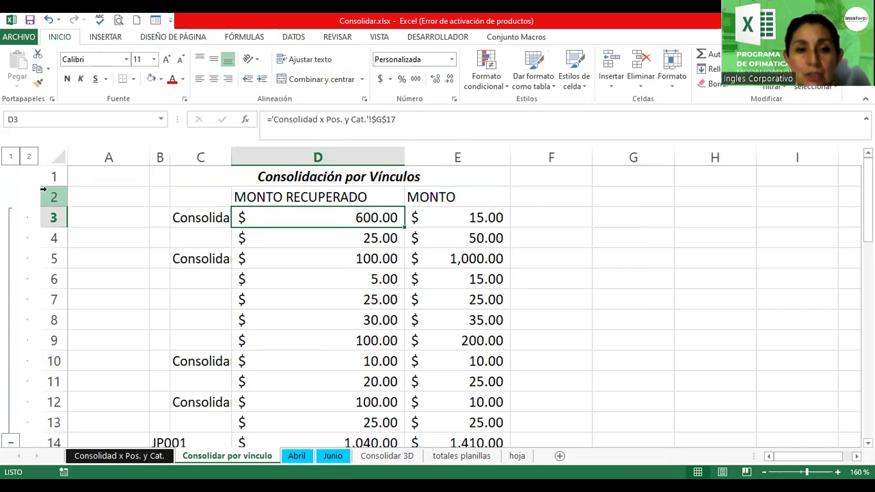
click(13, 157)
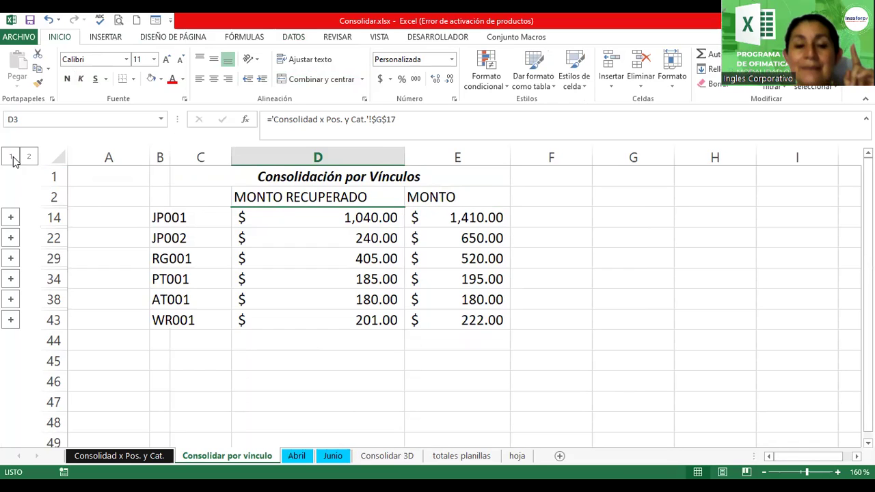
drag(183, 218, 192, 321)
click(157, 217)
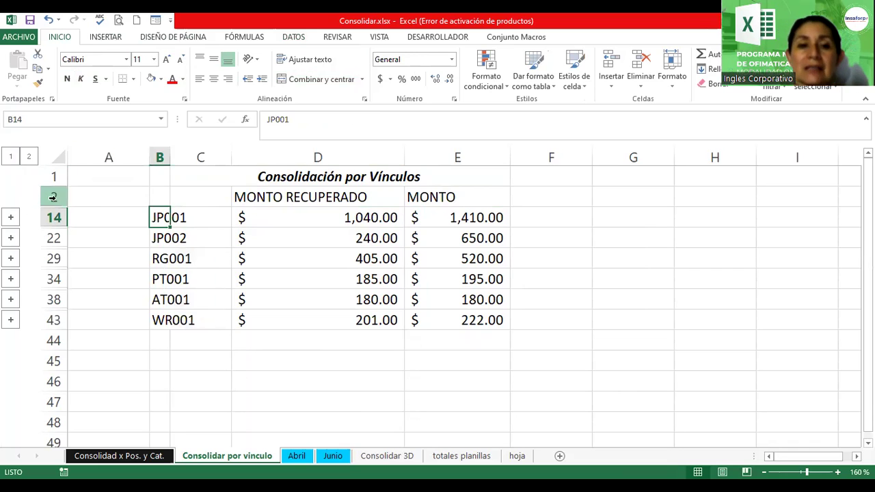
click(10, 217)
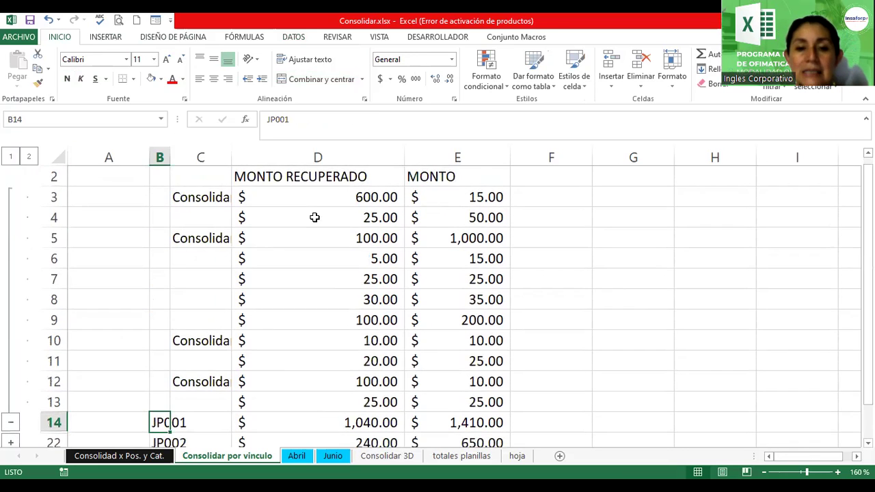
scroll(312, 217, down, 2)
scroll(313, 222, down, 2)
scroll(313, 226, up, 2)
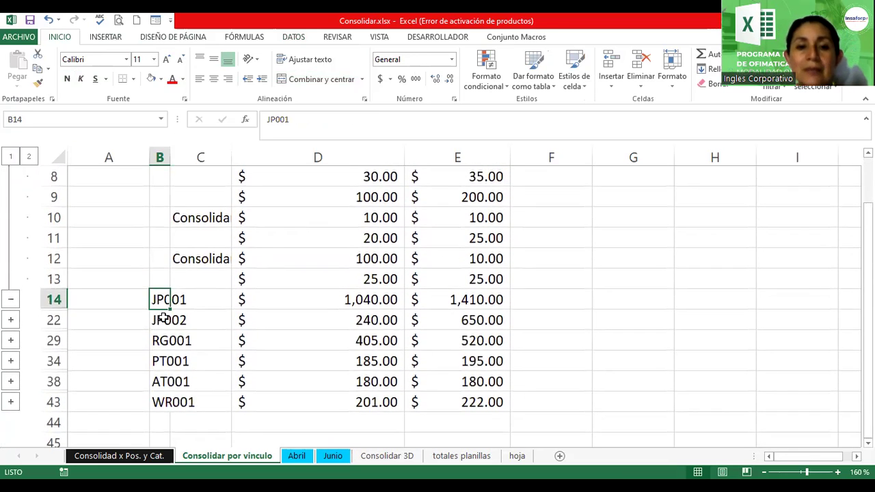
scroll(371, 293, up, 1)
scroll(341, 287, up, 2)
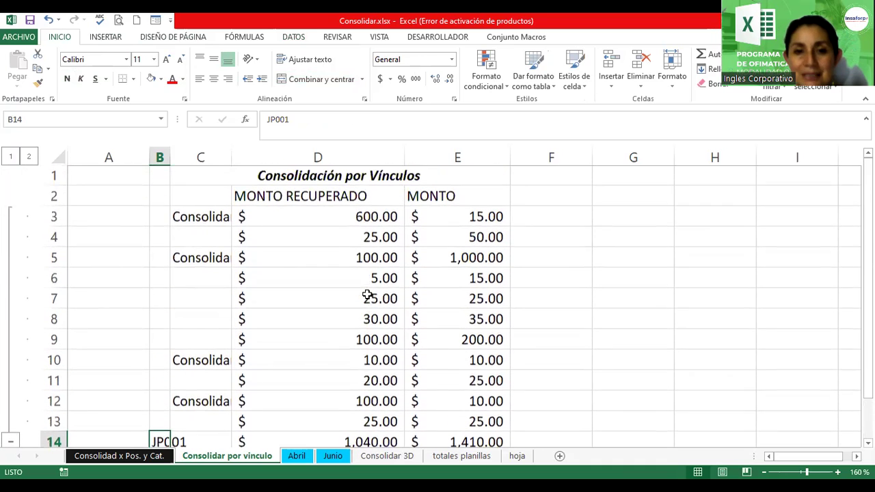
scroll(50, 270, down, 2)
click(10, 321)
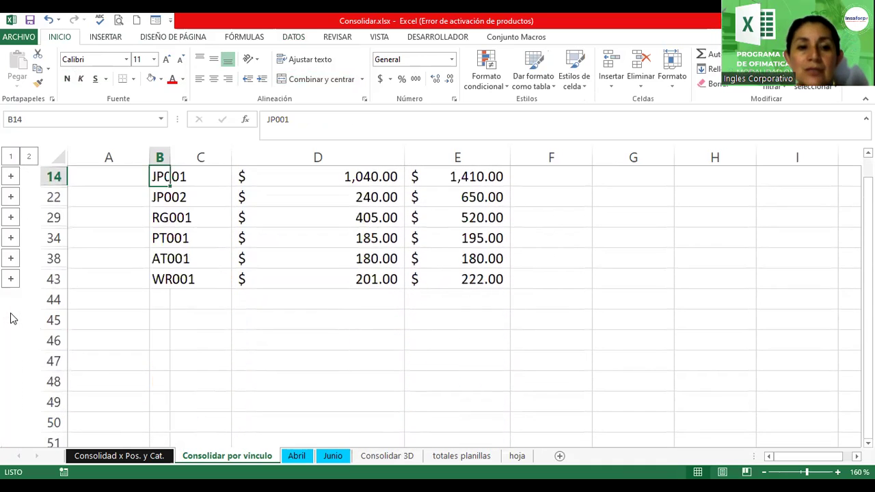
scroll(42, 262, up, 1)
scroll(176, 258, up, 1)
drag(160, 217, 163, 318)
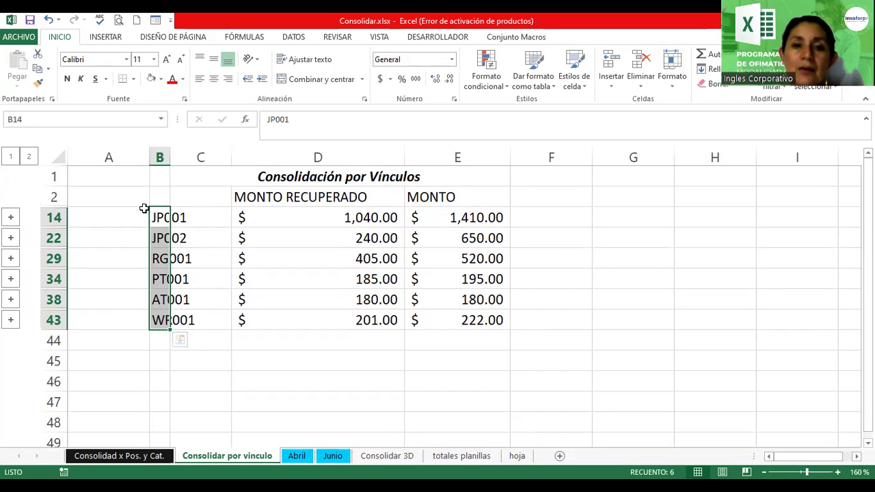
Apply all borders to every cell of the summary table B14:E43
click(161, 196)
drag(247, 211, 494, 299)
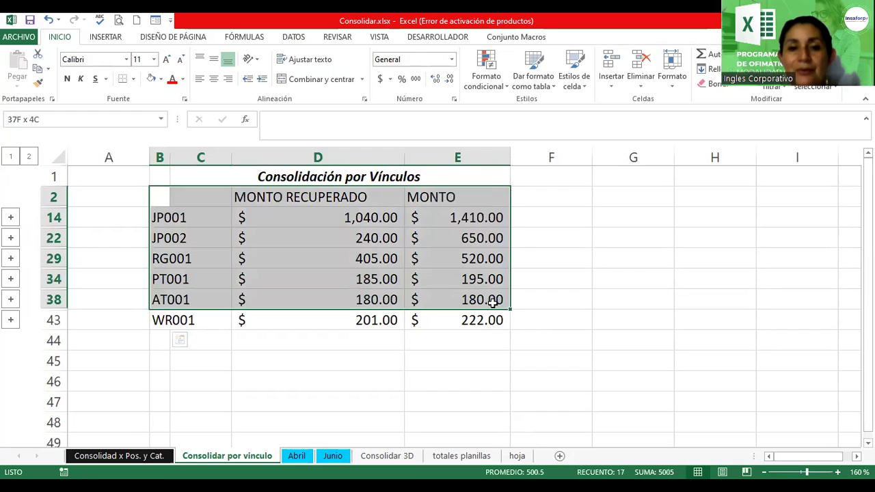
click(445, 285)
drag(172, 216, 471, 320)
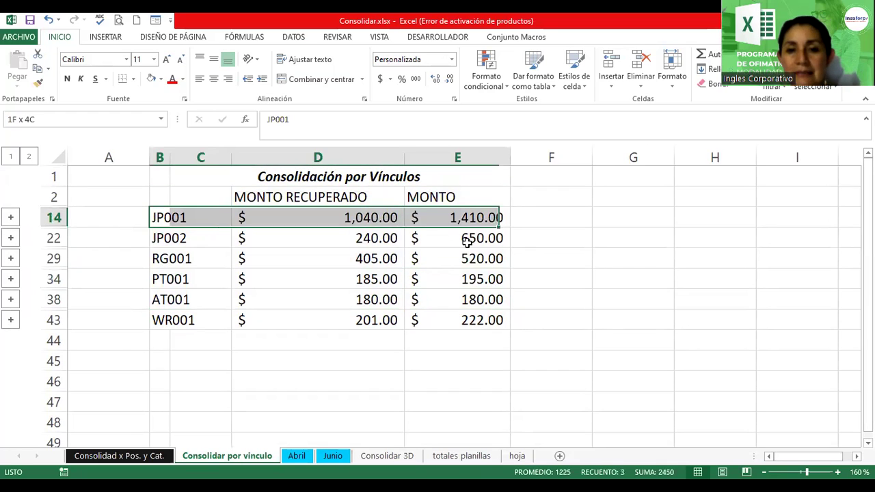
click(133, 78)
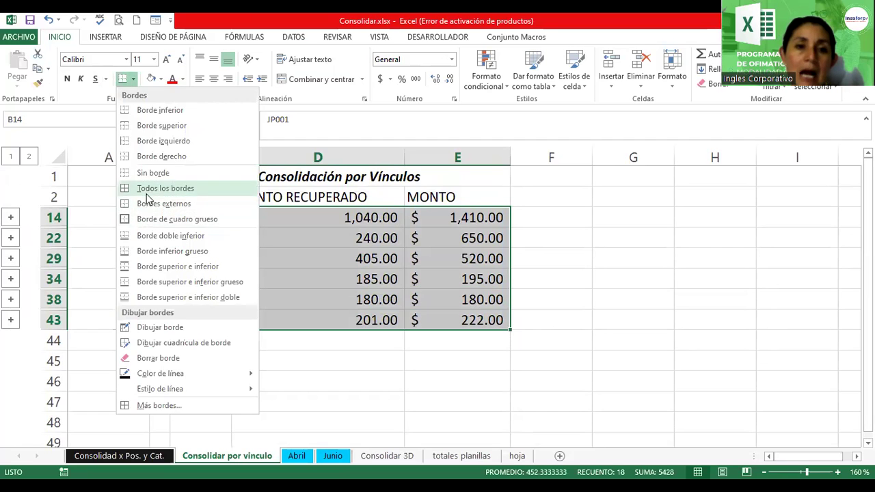
click(148, 224)
click(133, 81)
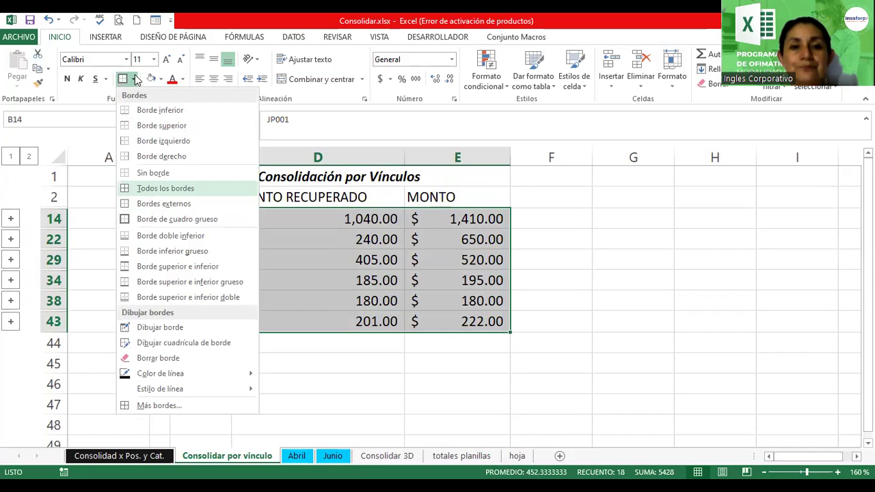
click(151, 220)
Select cell D2, then go to the Consolidad x Pos. y Cat. sheet
click(318, 259)
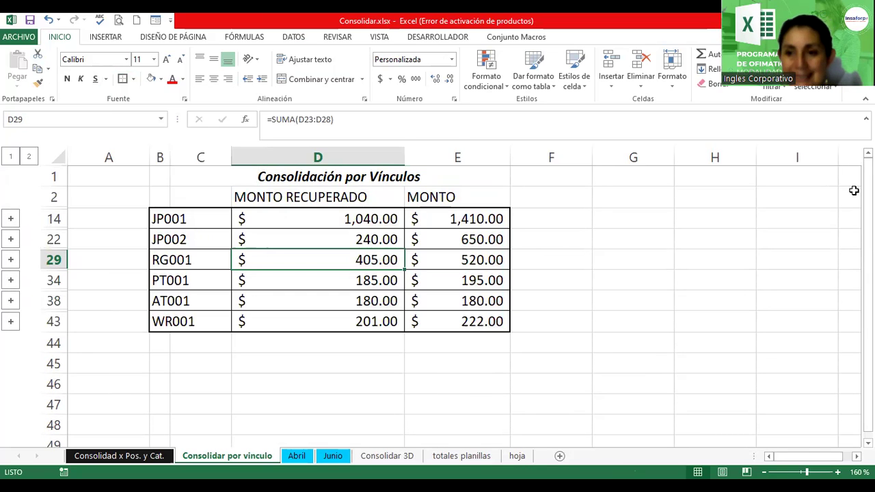
click(338, 190)
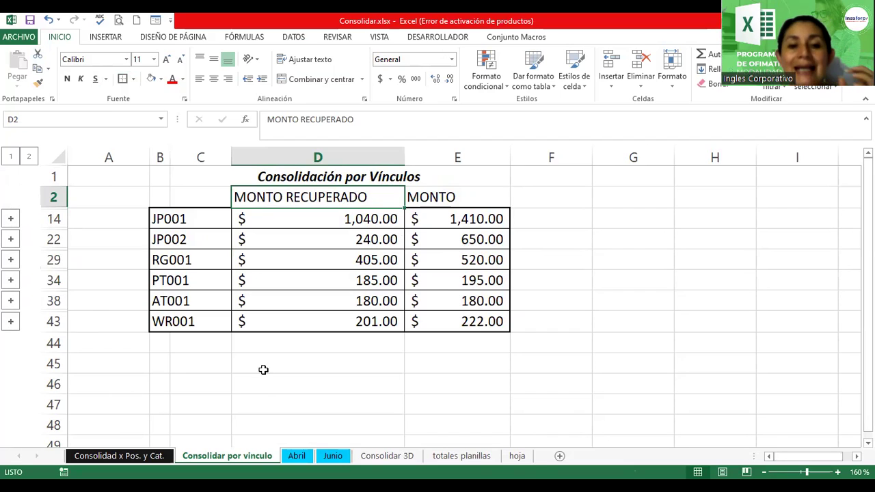
click(142, 458)
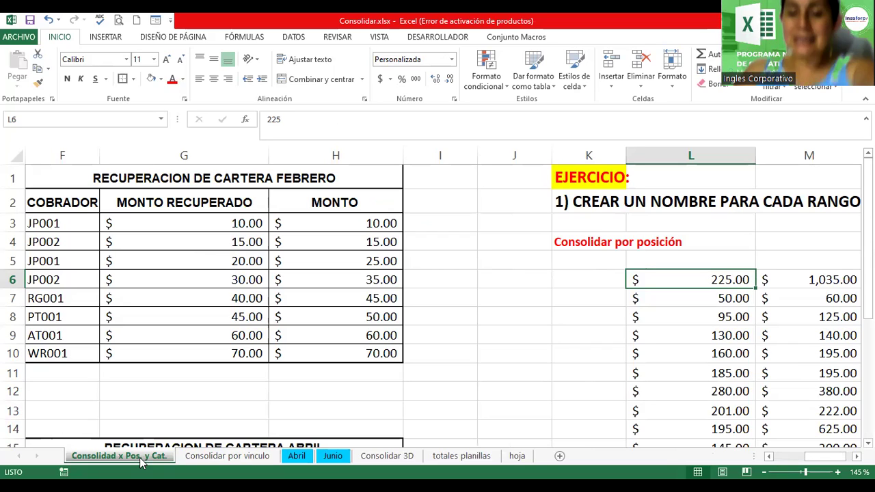
Pass through the Consolidar por vínculo sheet to the Abril payroll sheet
click(207, 456)
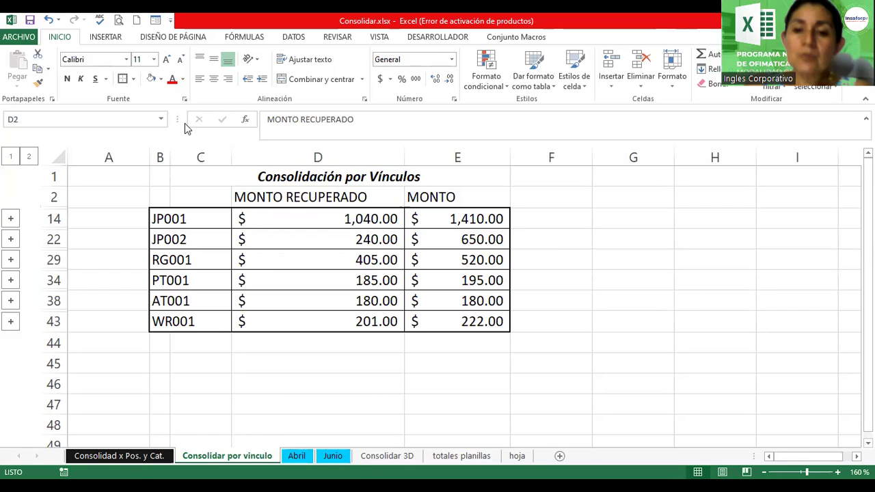
click(296, 456)
scroll(312, 395, up, 1)
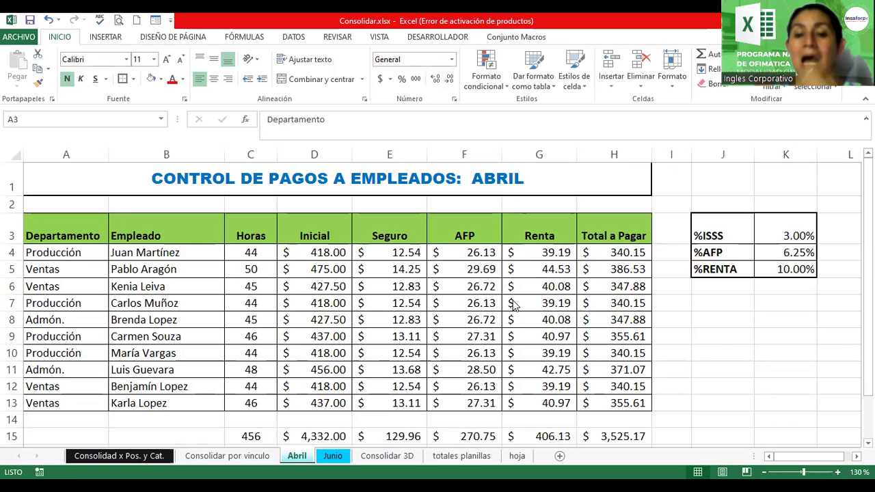
Switch from the Consolidar 3D sheet to the totales planillas sheet
click(397, 455)
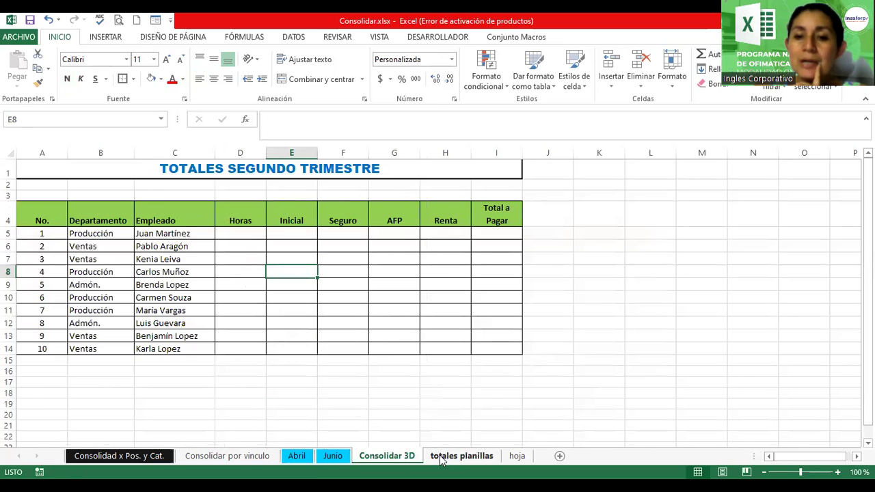
click(440, 457)
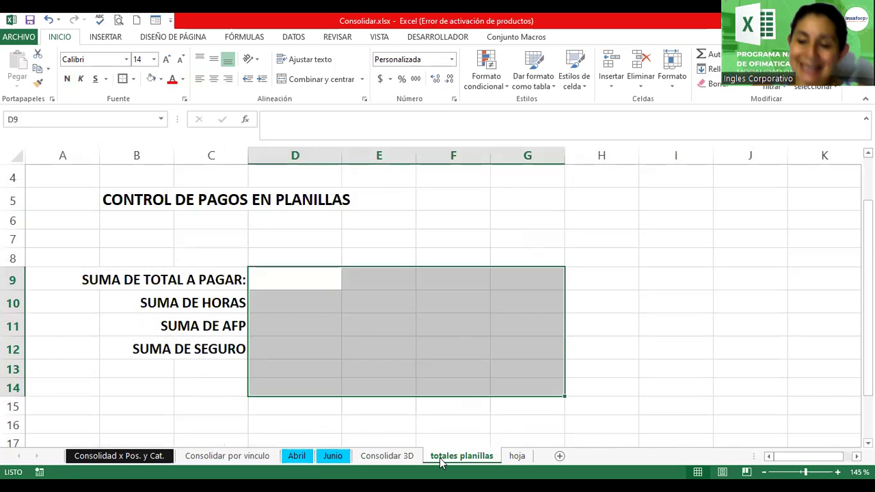
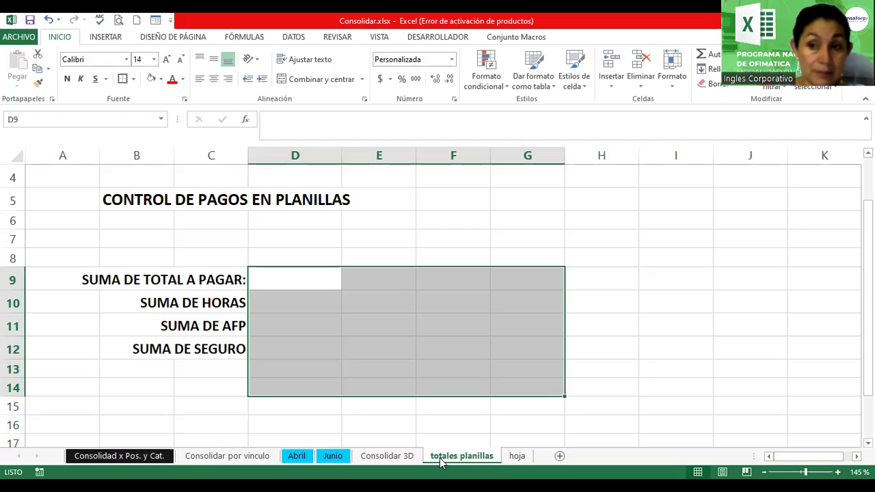
Compare Horas values across the Abril, Consolidar por vinculo and Junio sheets, then select the Abril payroll table
click(287, 457)
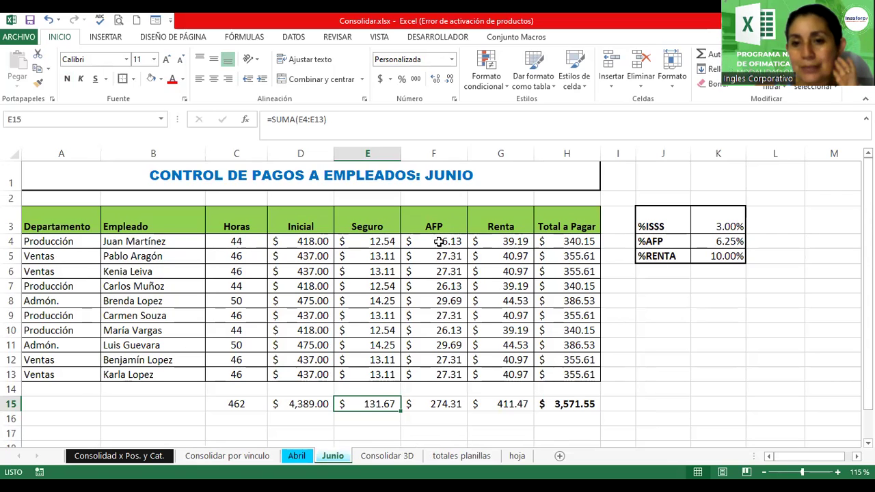
click(250, 458)
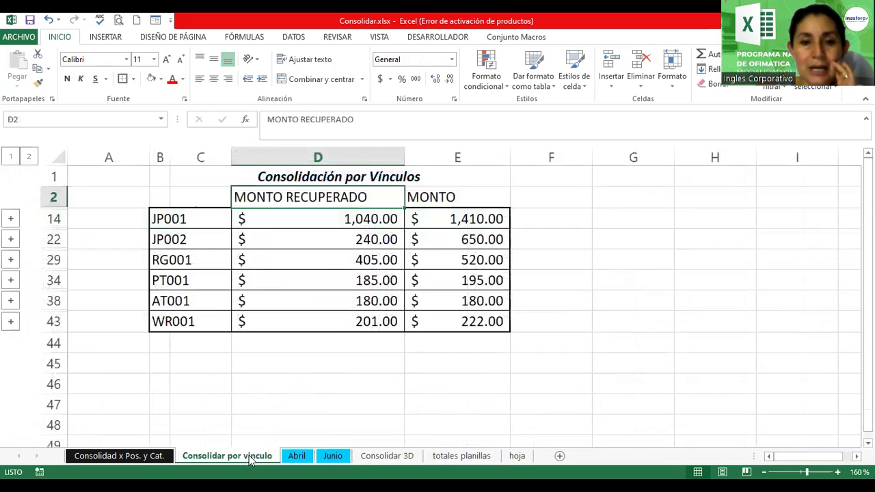
click(298, 458)
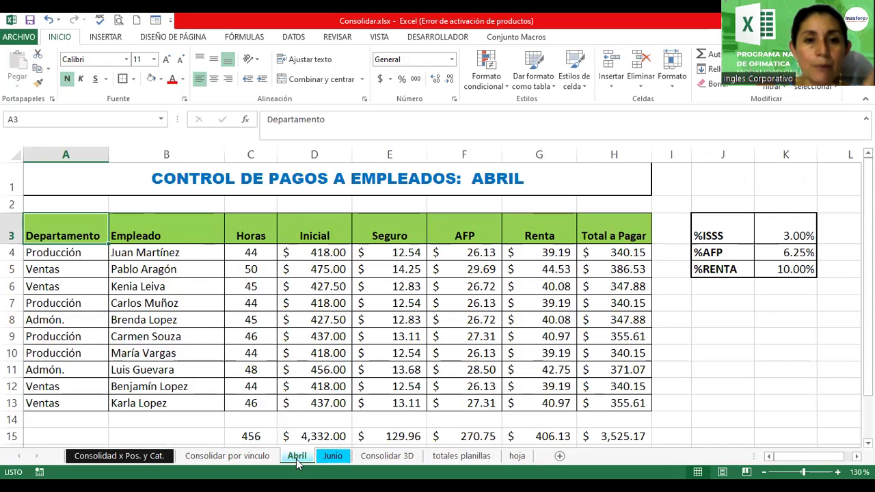
click(338, 460)
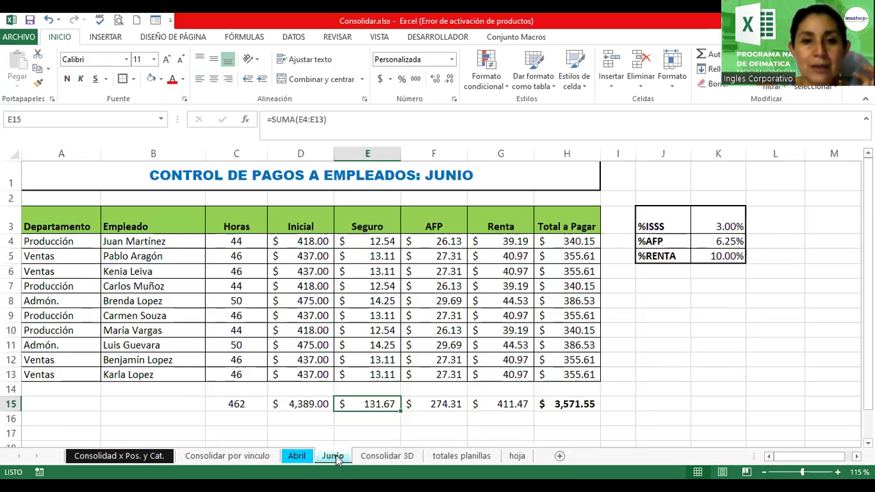
click(246, 257)
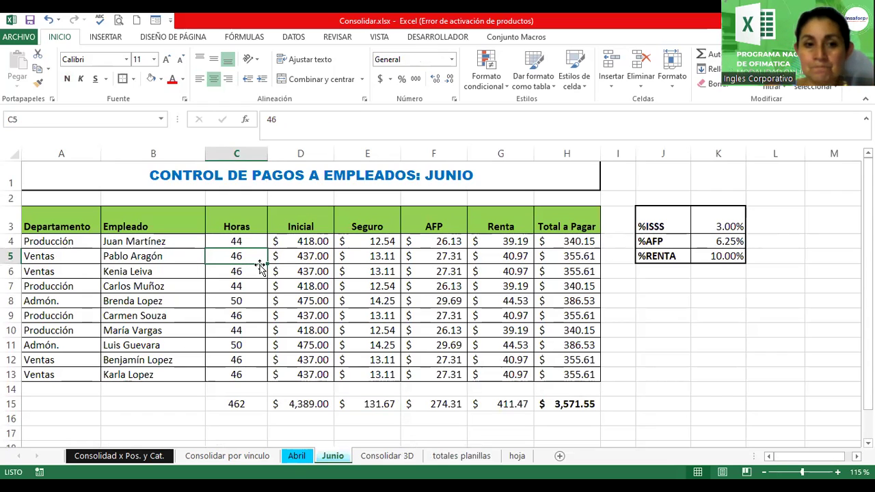
click(301, 459)
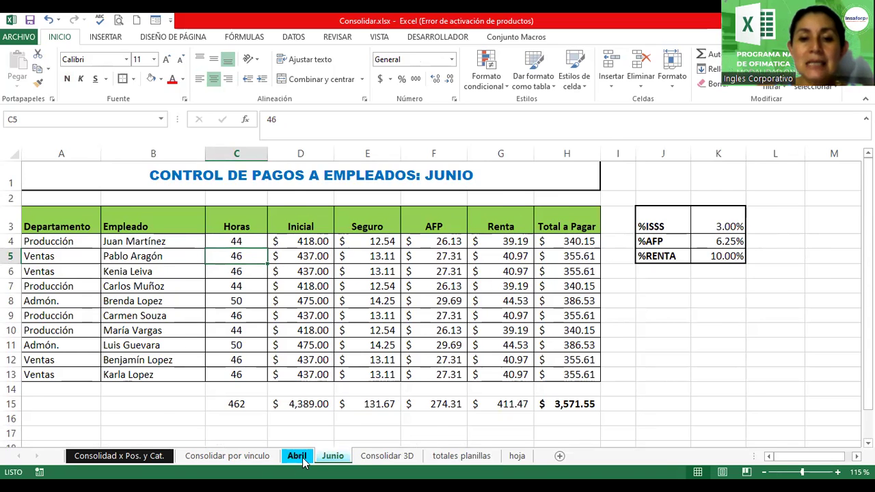
click(271, 282)
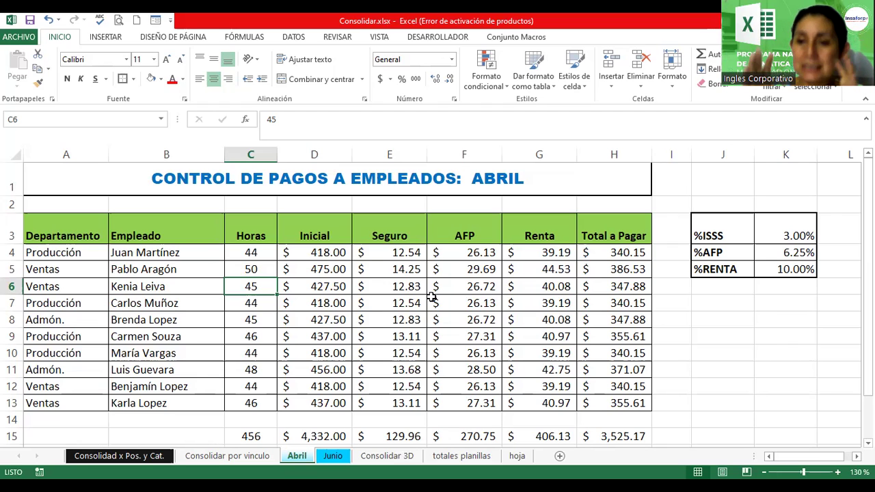
mouse_move(76, 229)
mouse_down()
mouse_move(620, 412)
mouse_move(618, 403)
mouse_up()
Review the Abril row 15 totals for Horas, Inicial, Seguro, AFP, Renta and Total a Pagar
scroll(492, 384, down, 1)
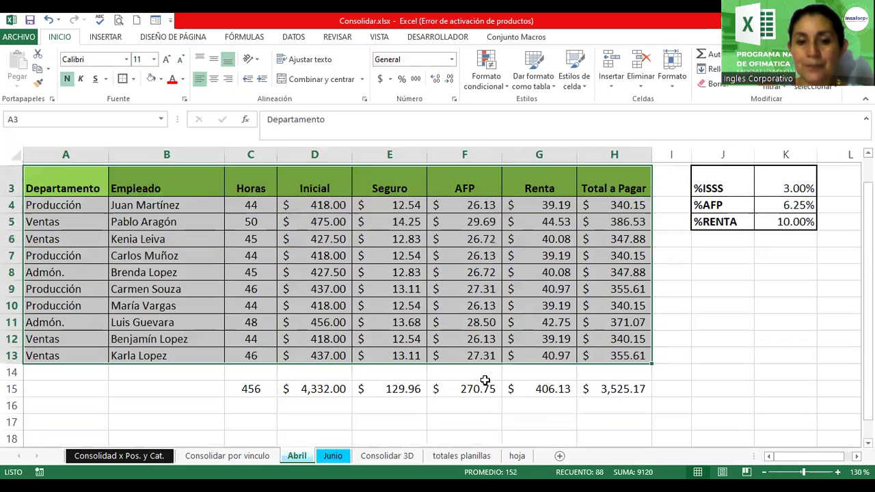
scroll(93, 281, down, 2)
click(245, 303)
click(300, 304)
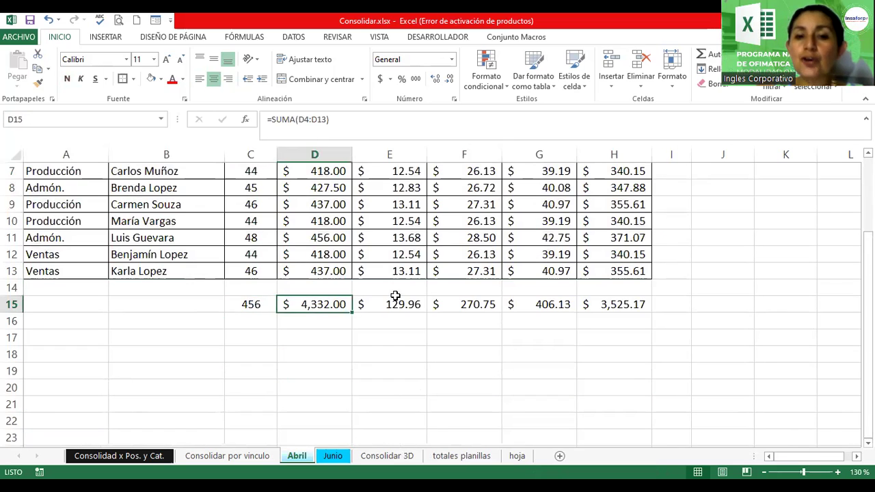
click(389, 304)
click(465, 304)
click(538, 305)
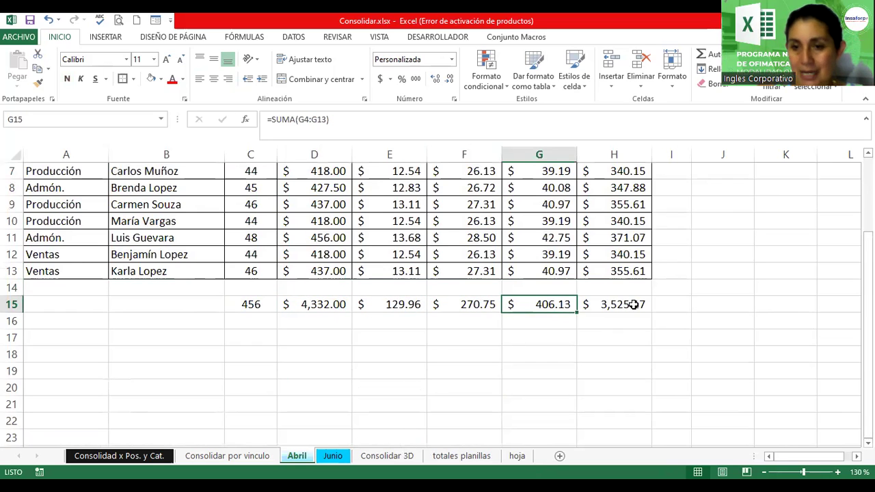
click(633, 304)
scroll(622, 301, up, 2)
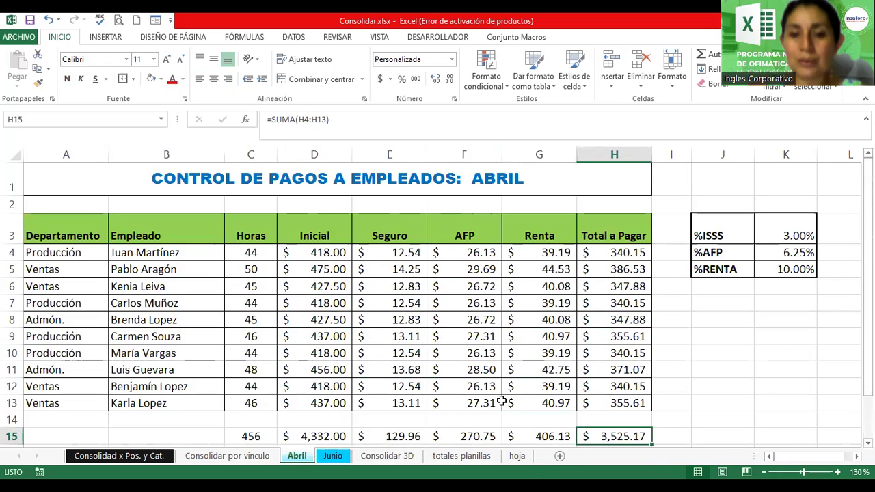
Pick summary cells on totales planillas and recheck the Abril and Junio Total a Pagar sums
click(455, 456)
click(307, 311)
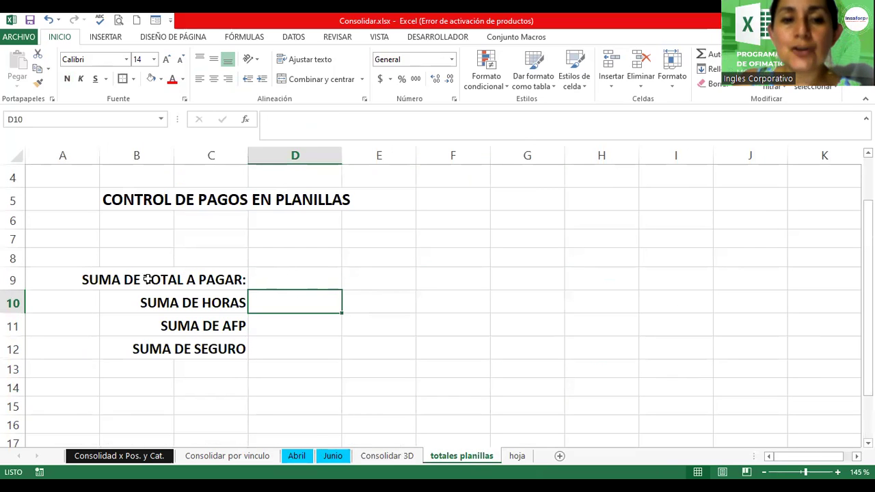
click(282, 278)
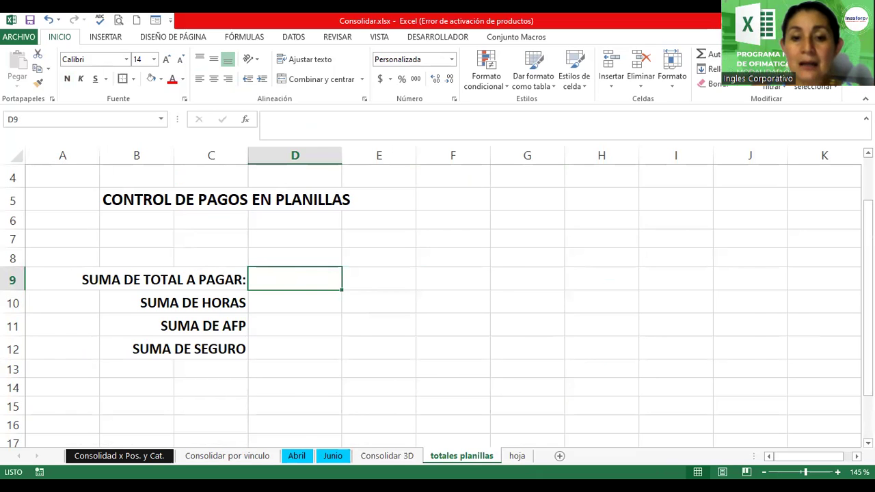
click(301, 456)
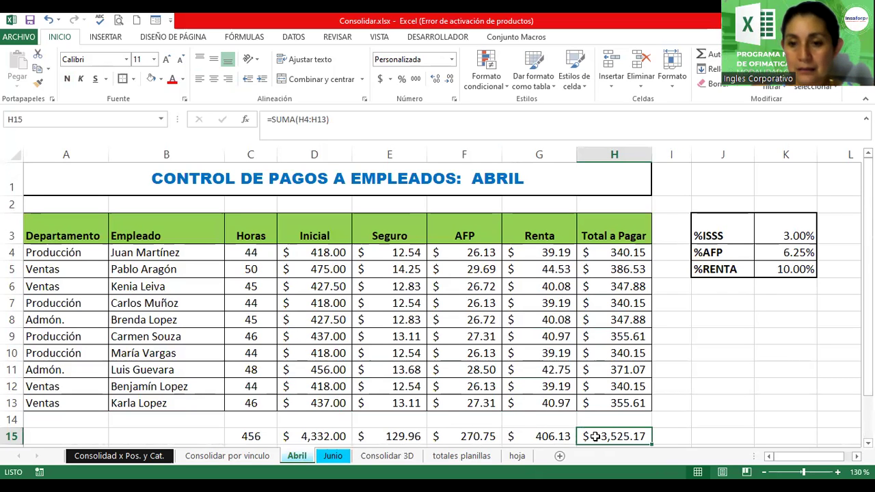
scroll(599, 438, down, 1)
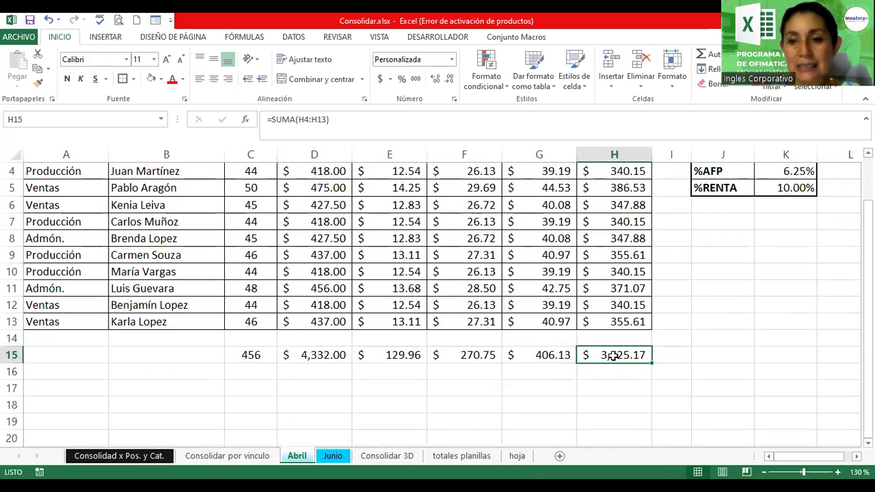
click(333, 455)
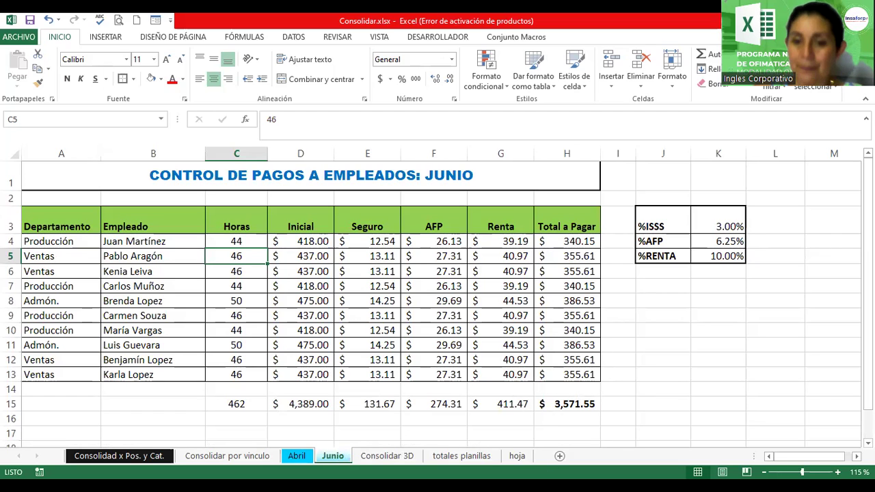
click(461, 456)
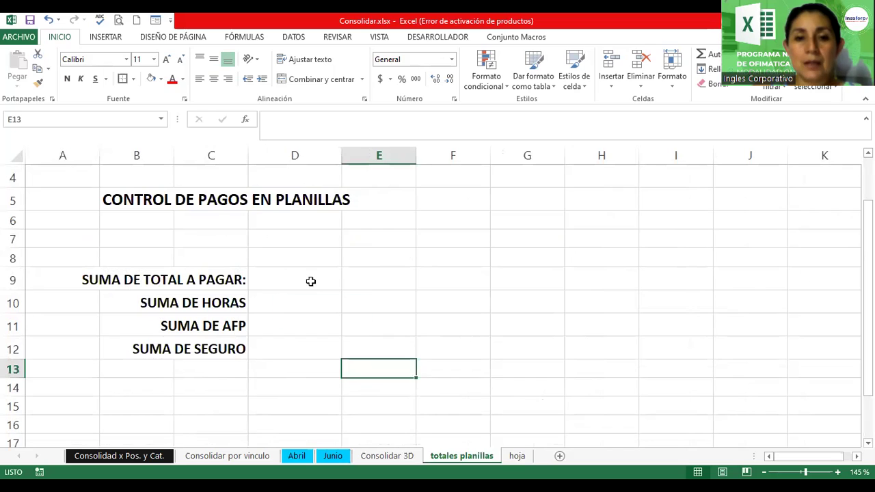
Start a =suma( formula in D9 referencing Abril through Junio, then cancel it
click(310, 281)
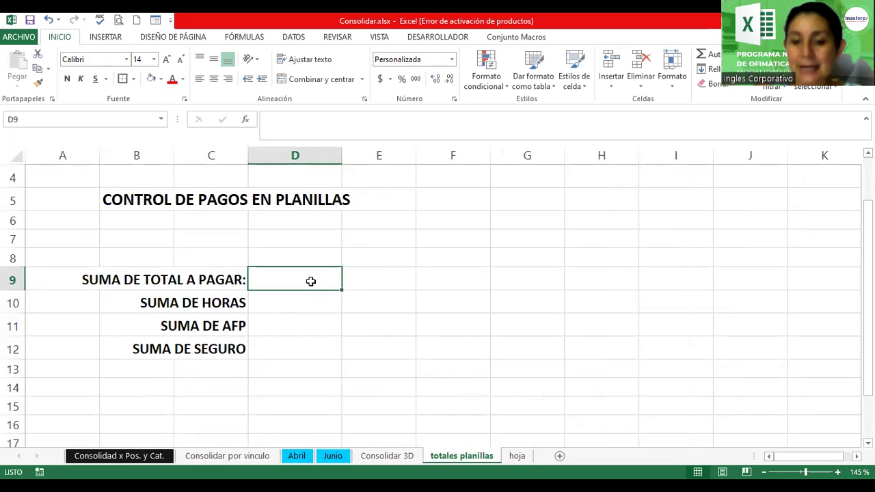
double_click(310, 281)
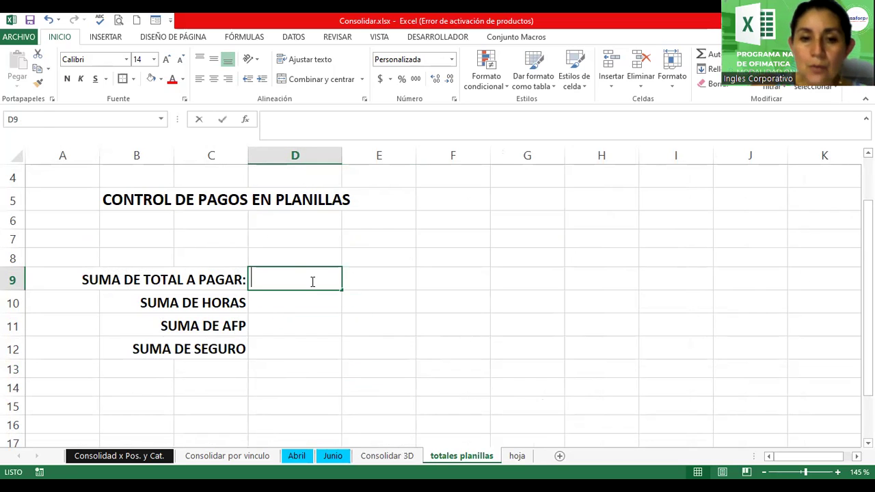
text(=)
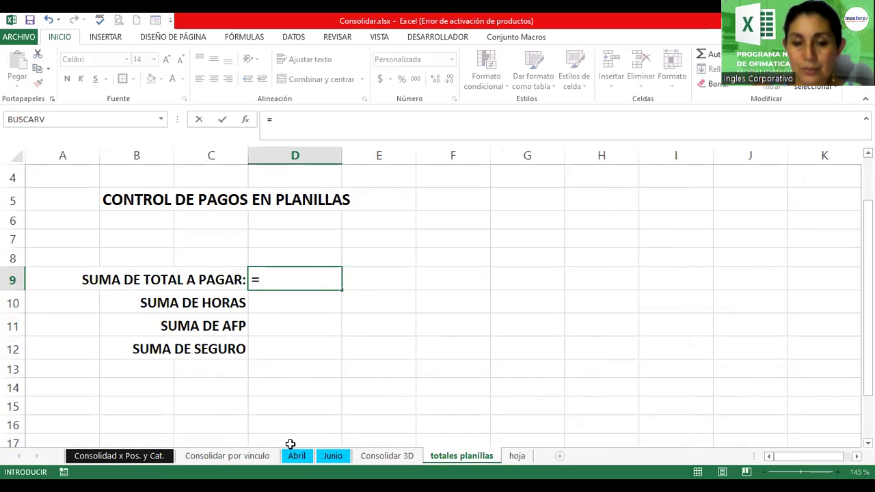
text(s)
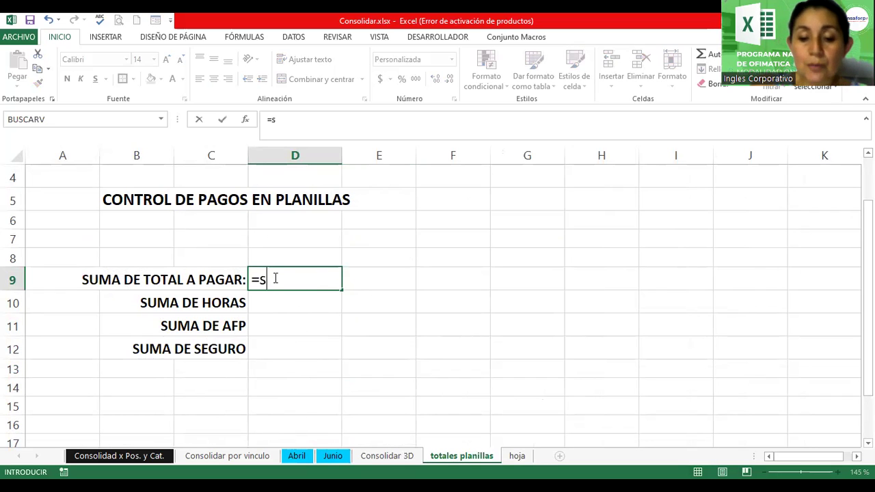
text(uma()
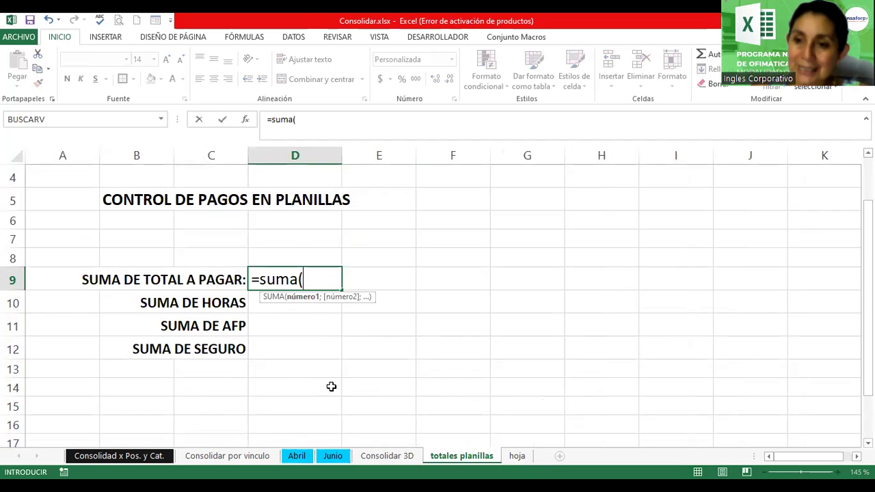
click(296, 456)
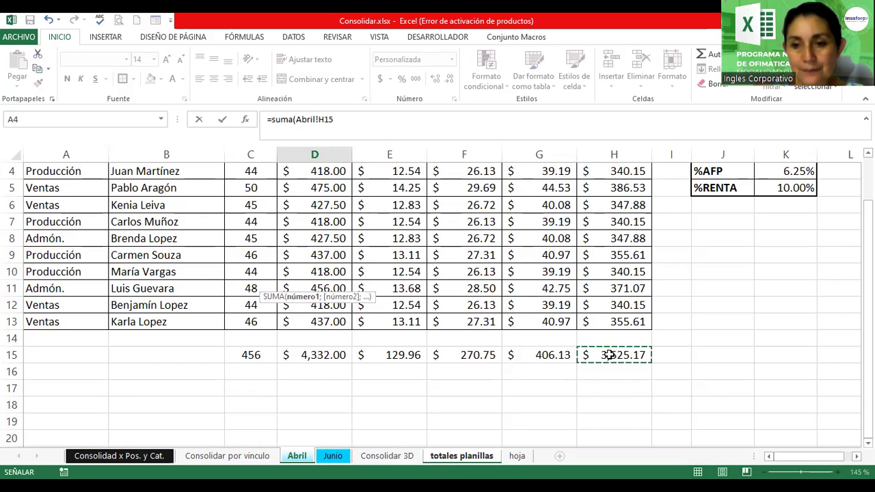
shift+click(333, 456)
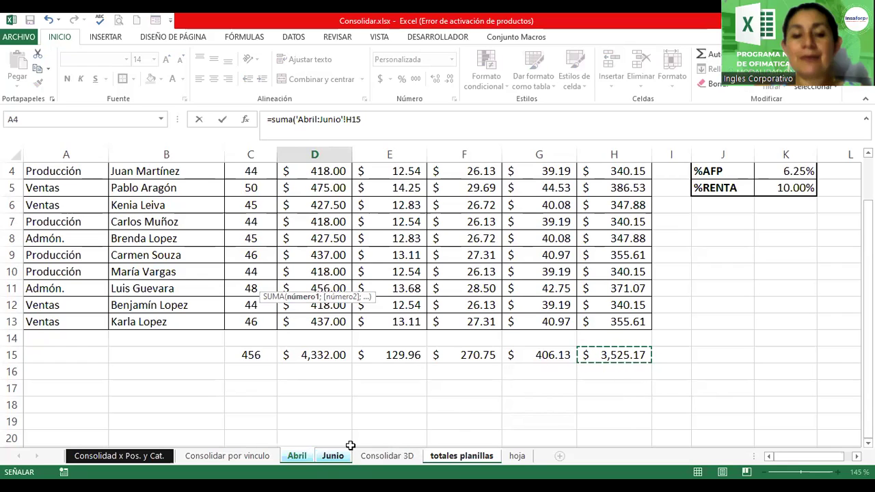
key(Escape)
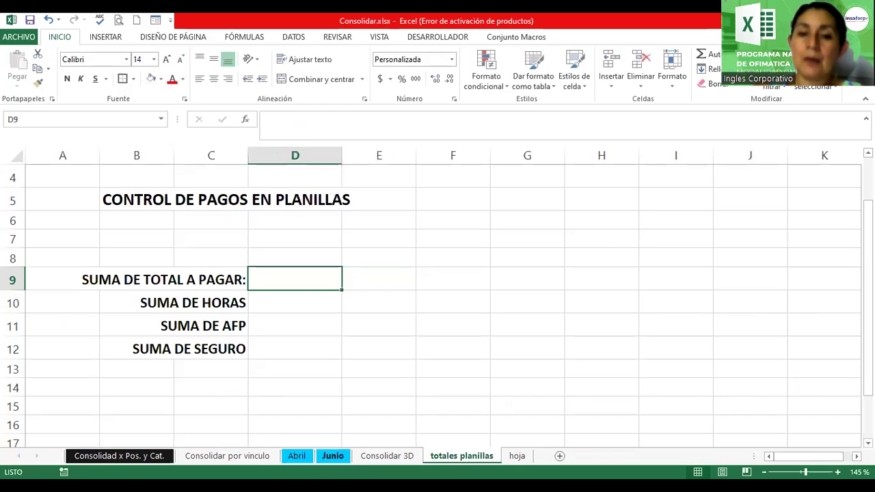
Briefly group the Abril and Junio sheets, then return to totales planillas
click(352, 363)
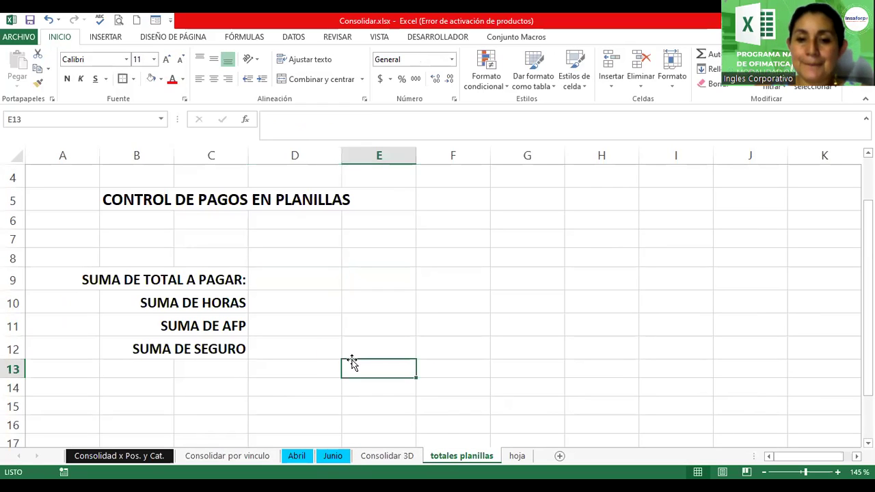
click(333, 456)
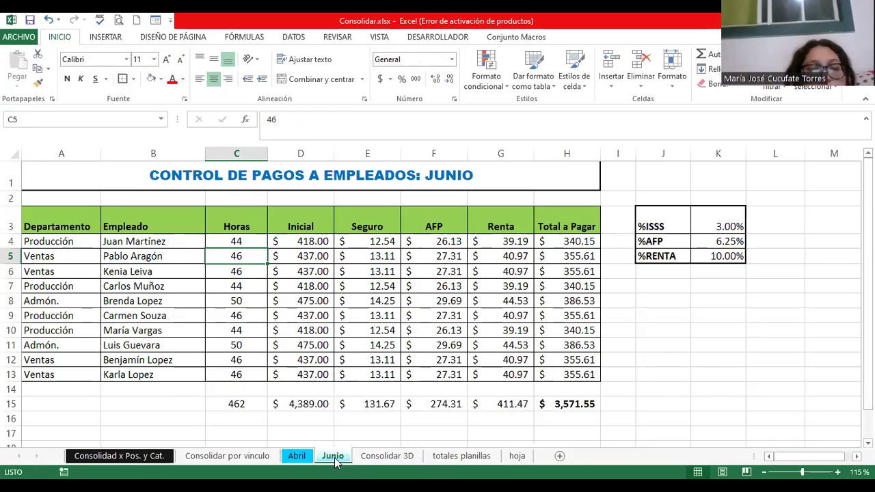
ctrl+click(297, 457)
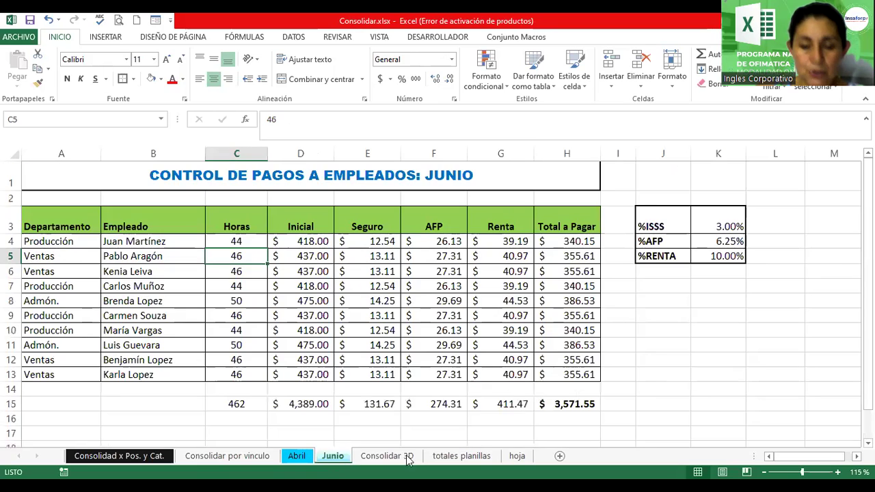
click(297, 456)
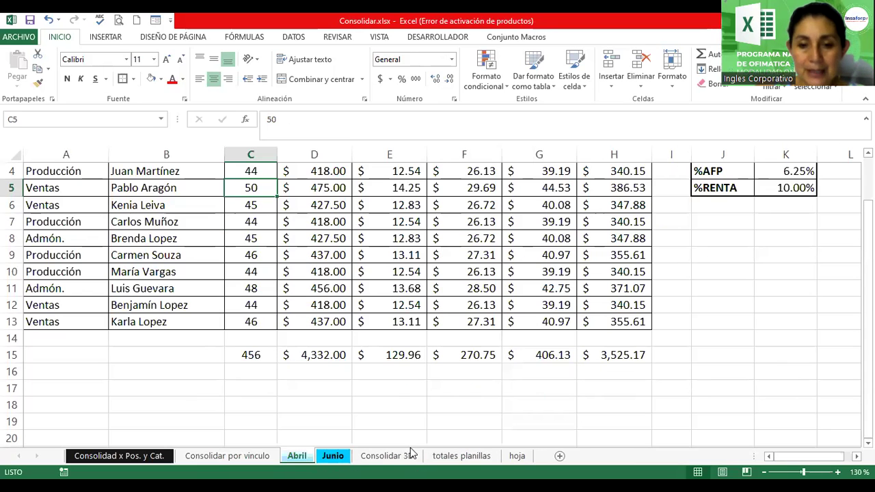
click(469, 456)
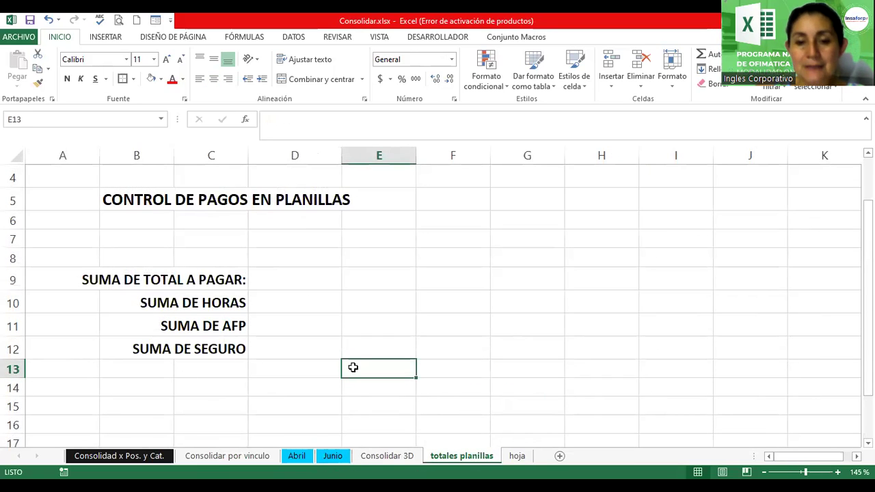
Begin a =suma( formula in D9 beside SUMA DE TOTAL A PAGAR
click(296, 285)
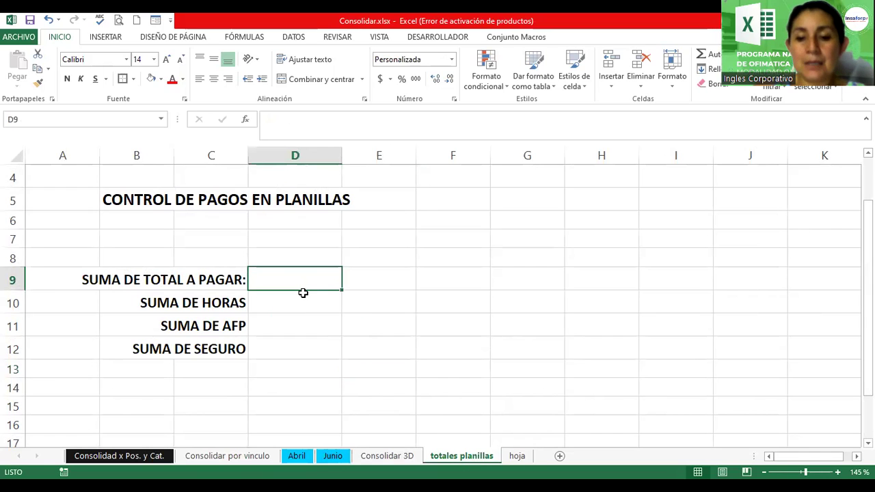
text(=s)
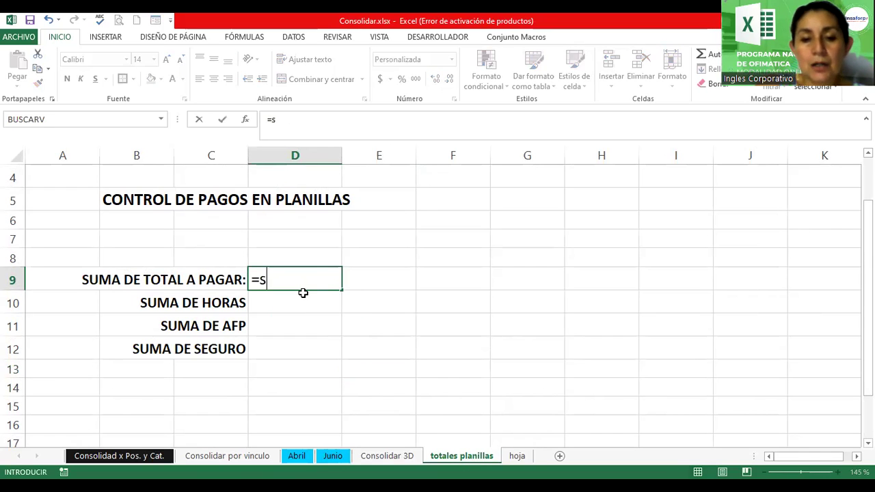
text(uma)
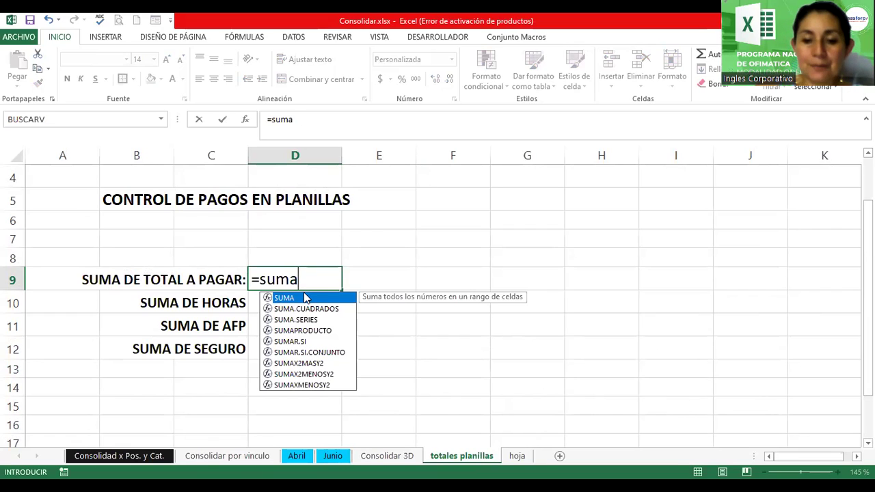
text((Abril!H15)
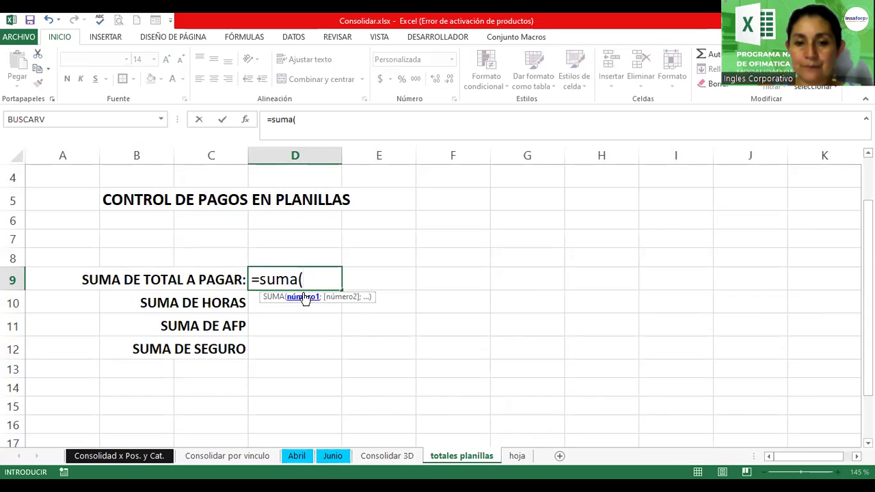
Complete D9 as =SUMA('Abril:Junio'!H15), showing $ 7,096.71
click(300, 457)
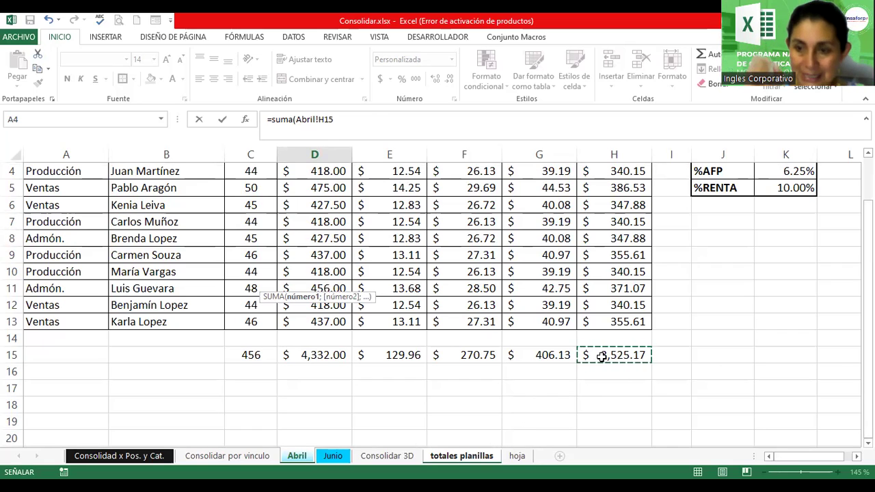
shift+click(335, 457)
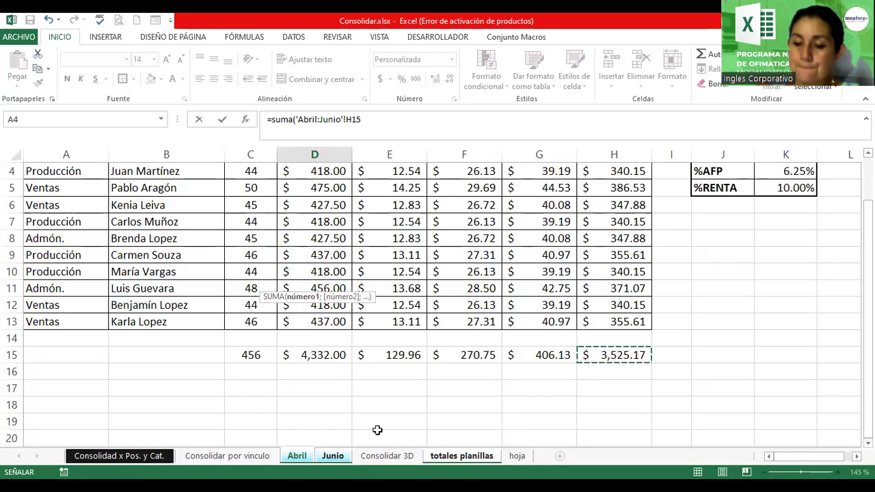
click(376, 120)
text())
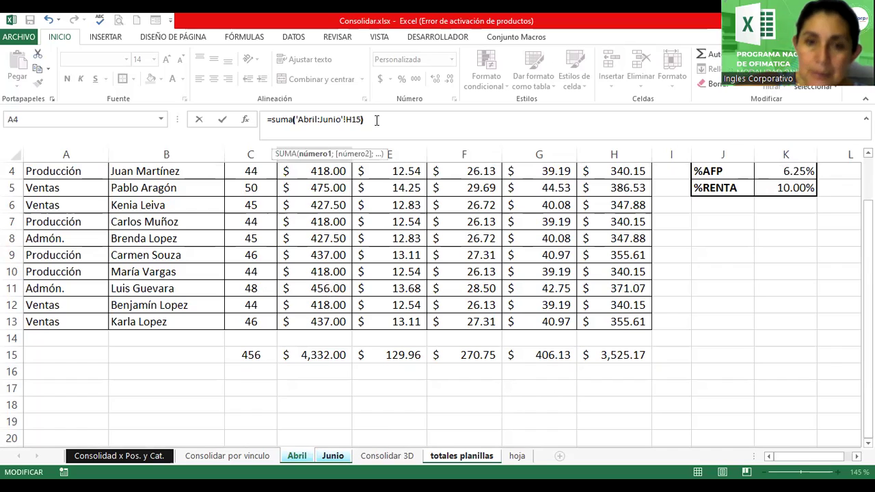
key(Return)
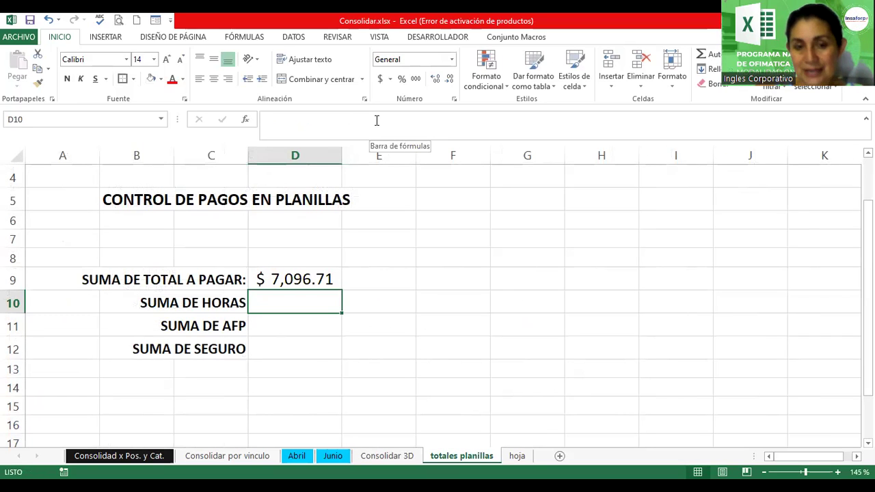
click(307, 279)
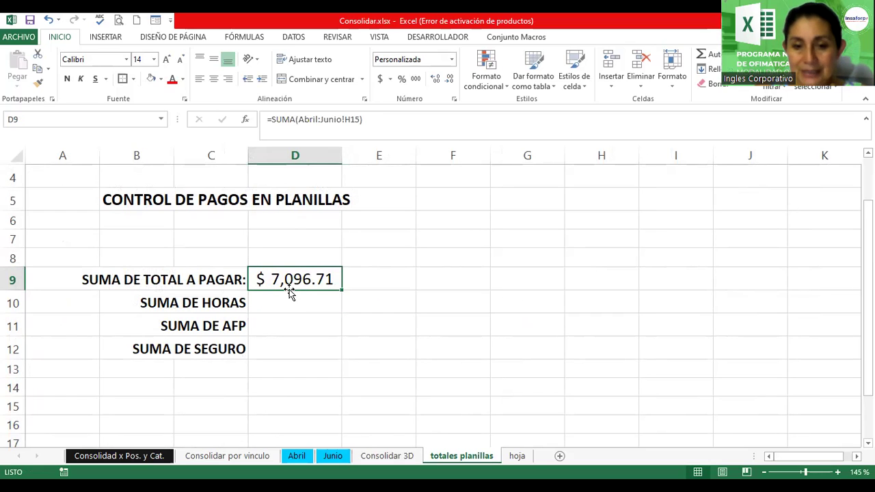
click(448, 279)
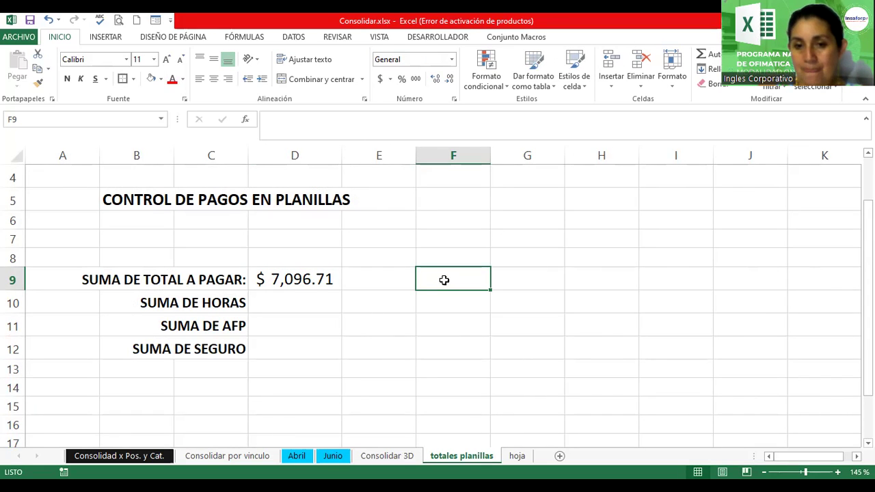
click(281, 304)
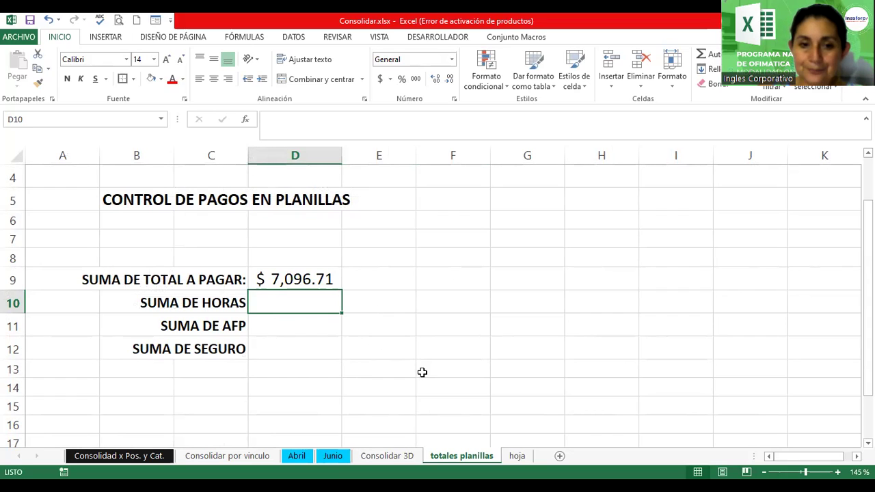
click(296, 456)
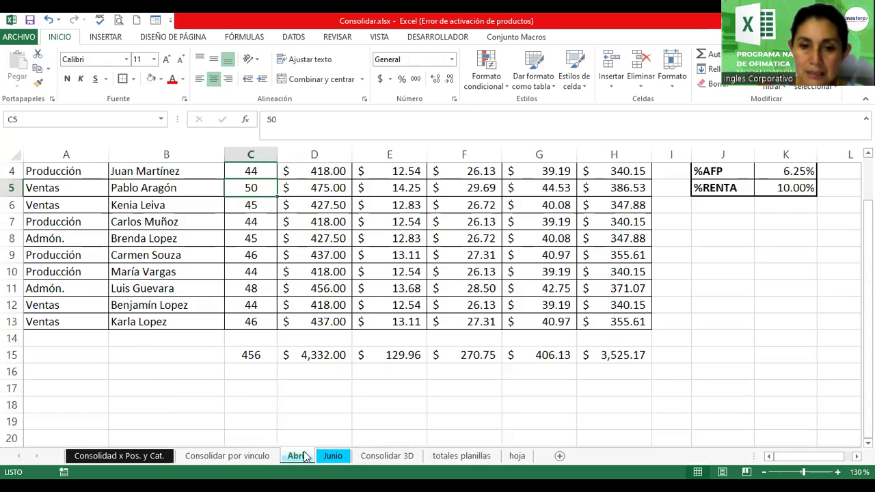
click(332, 458)
click(297, 456)
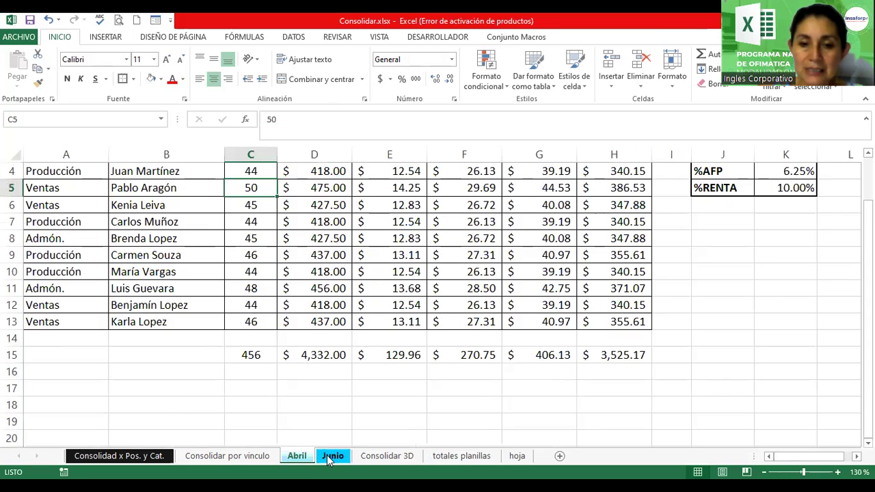
click(470, 457)
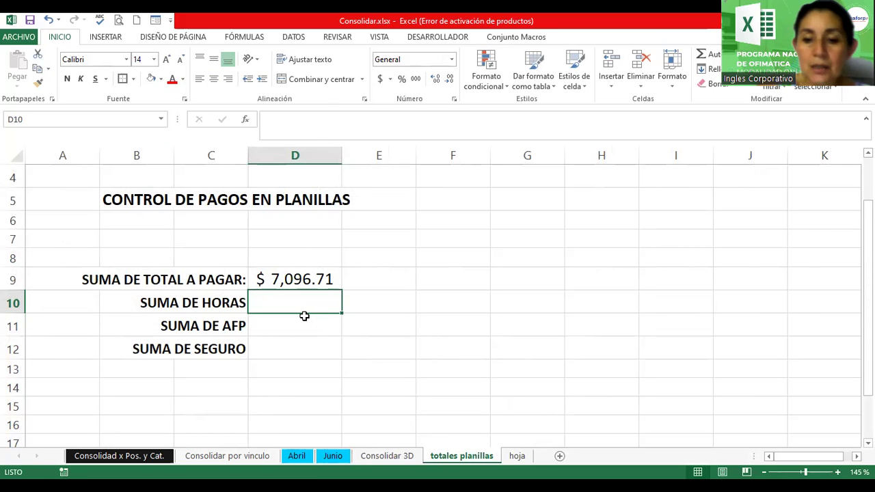
Enter =suma('Abril:Junio'!C15) in D10 so SUMA DE HORAS shows 918
text(=s)
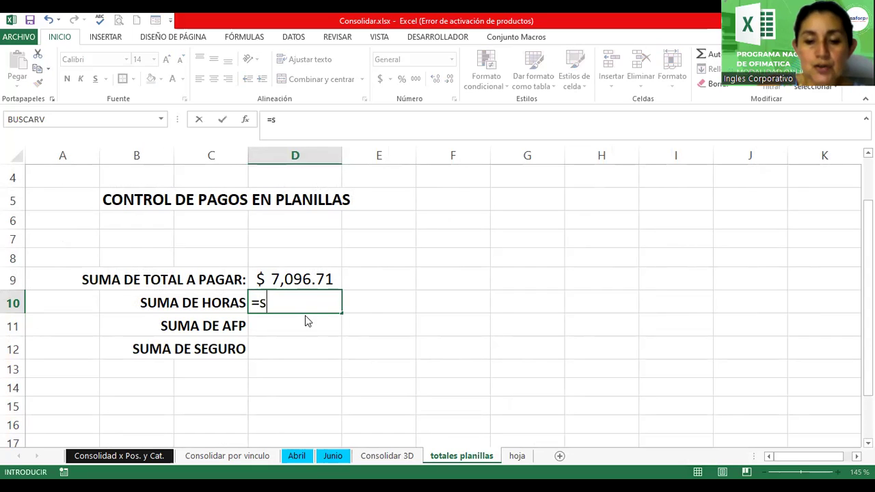
text(uma()
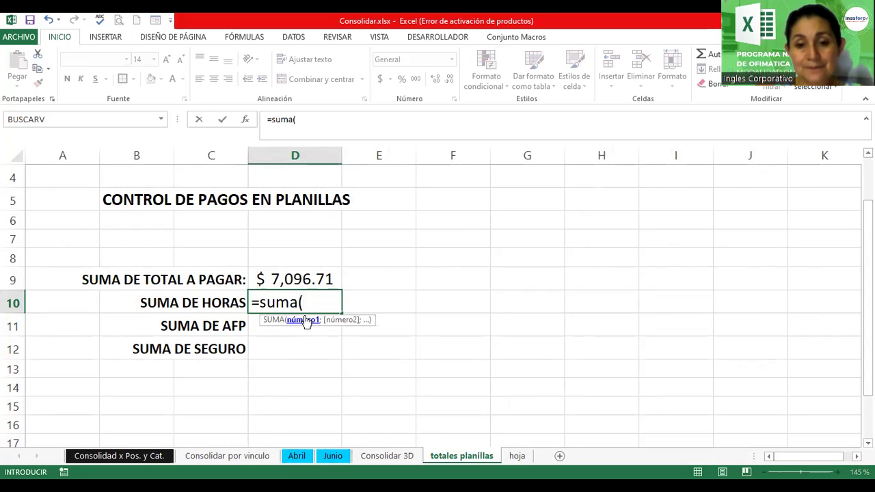
click(297, 457)
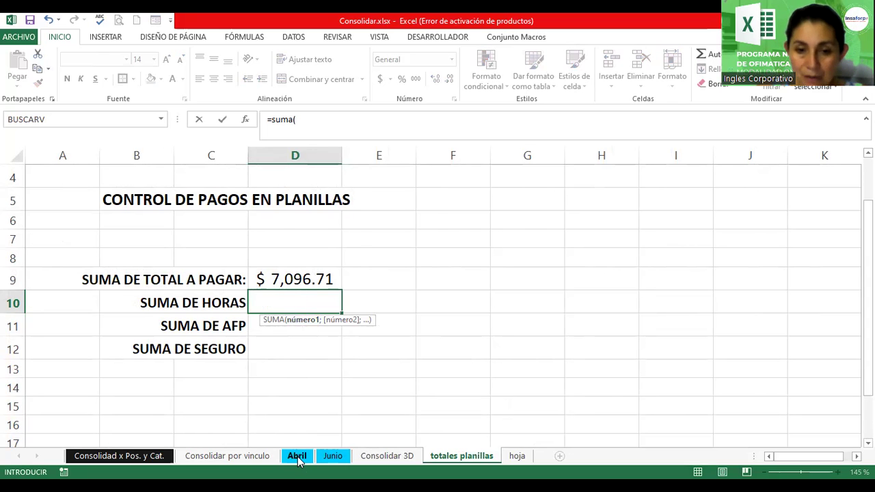
scroll(492, 333, up, 1)
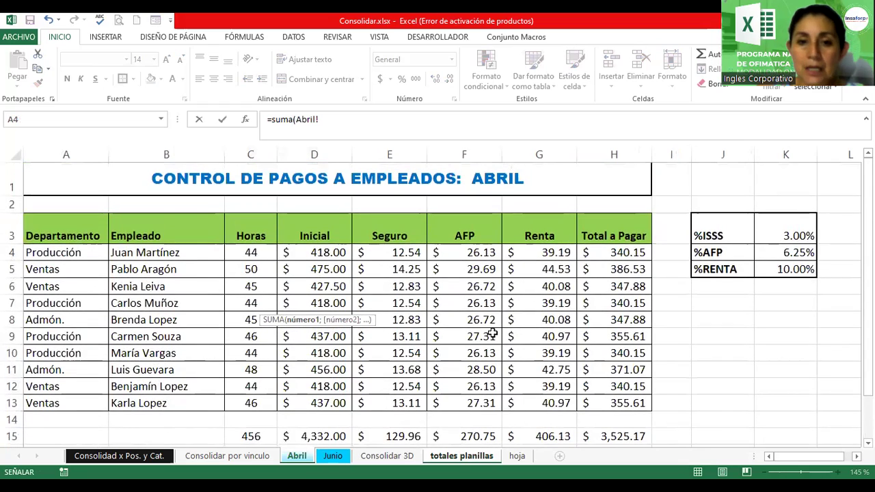
scroll(274, 311, down, 1)
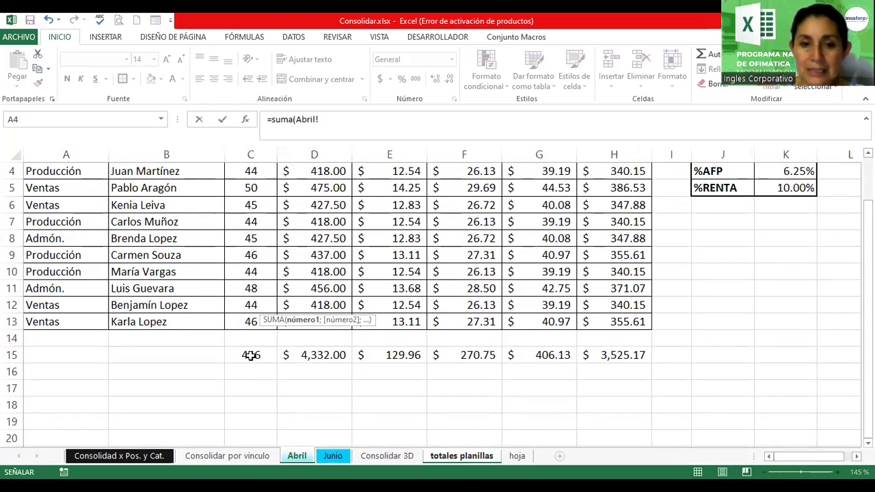
click(252, 357)
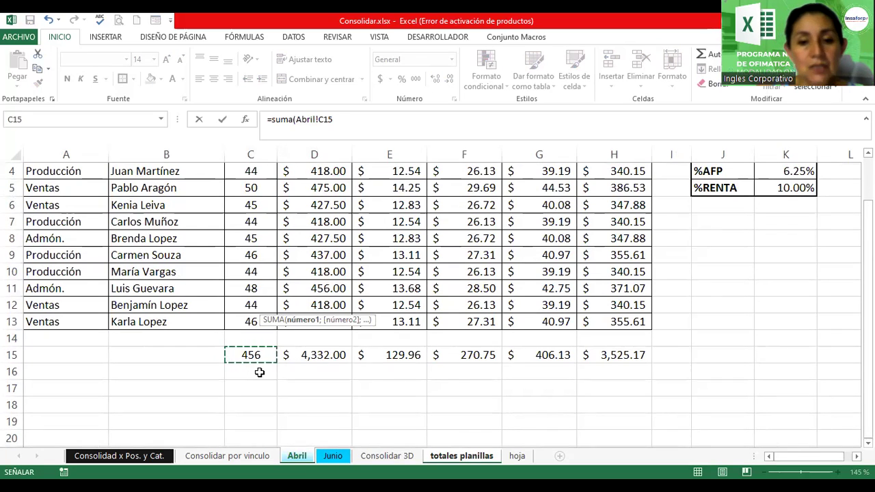
shift+click(333, 456)
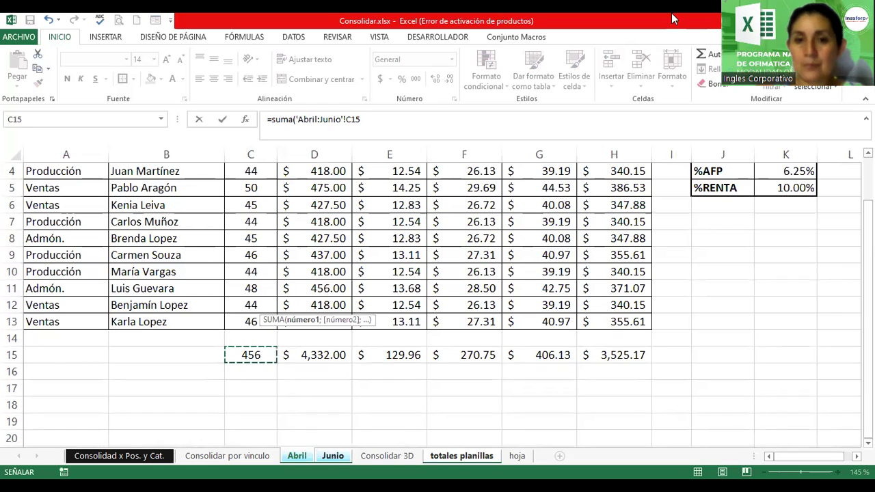
text())
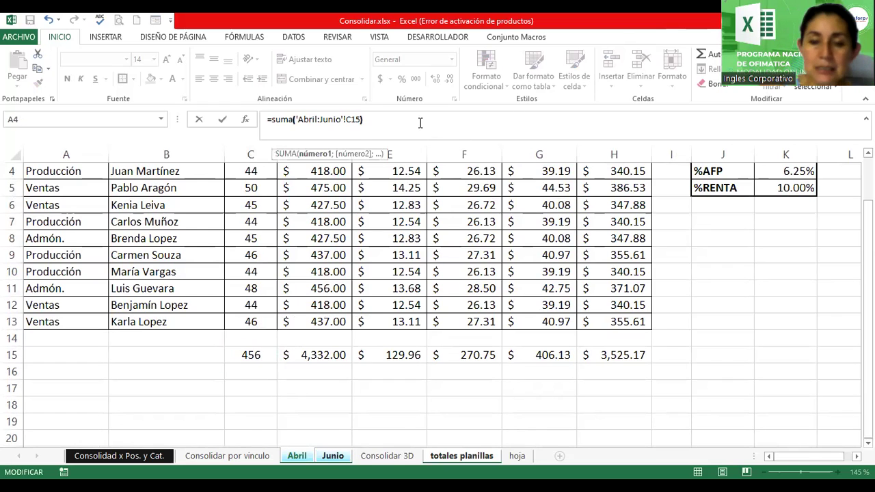
key(Return)
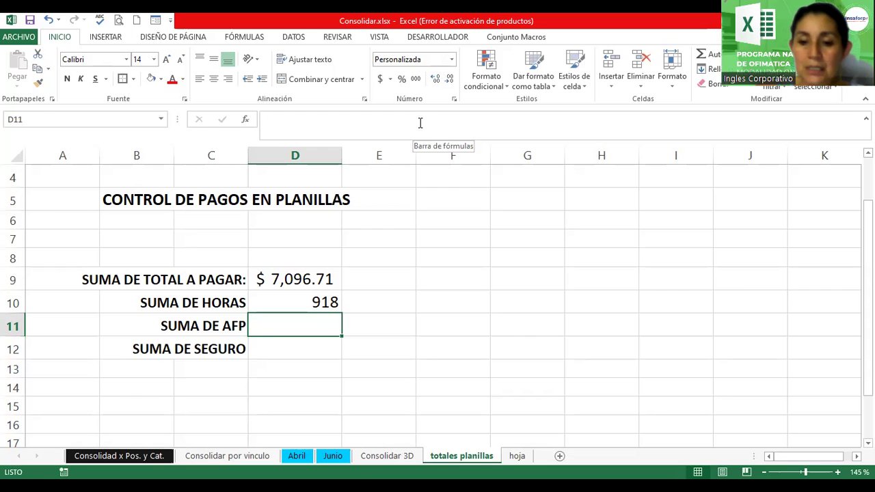
Enter =suma('Abril:Junio'!F15) in D11 for the AFP total of $545.06, fixing a typo
text(=)
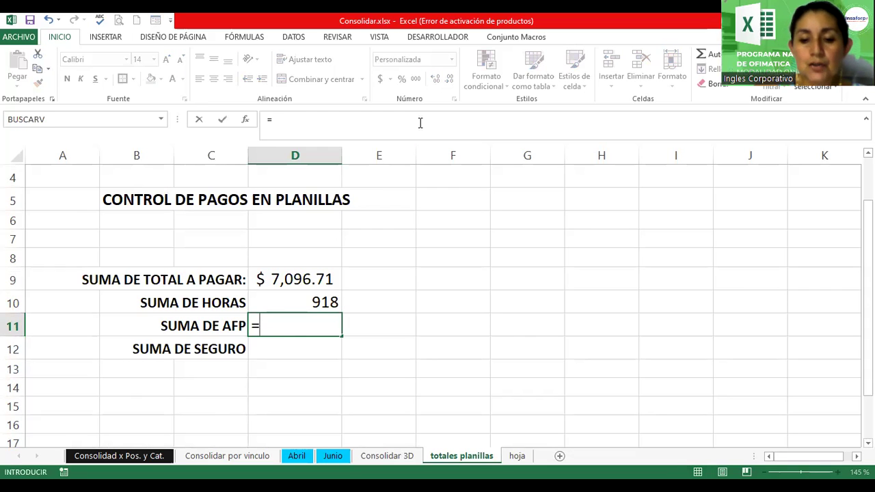
text(sima)
key(BackSpace)
key(BackSpace)
key(BackSpace)
text(uma)
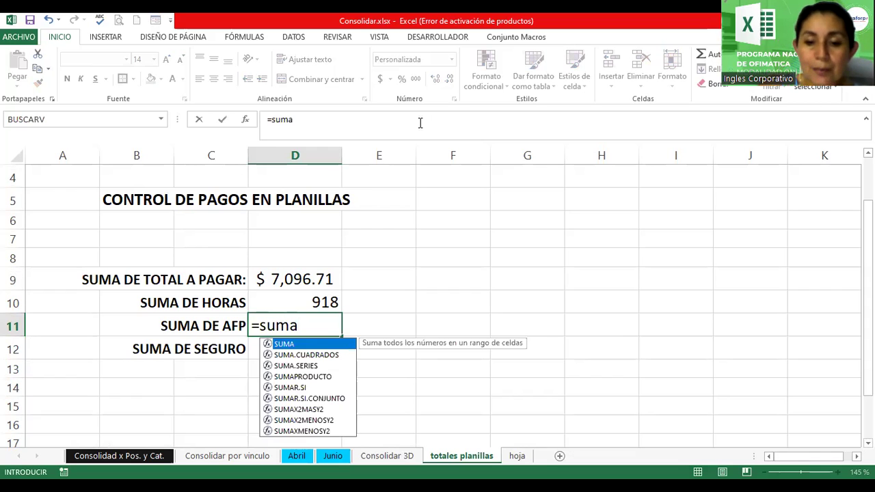
text(()
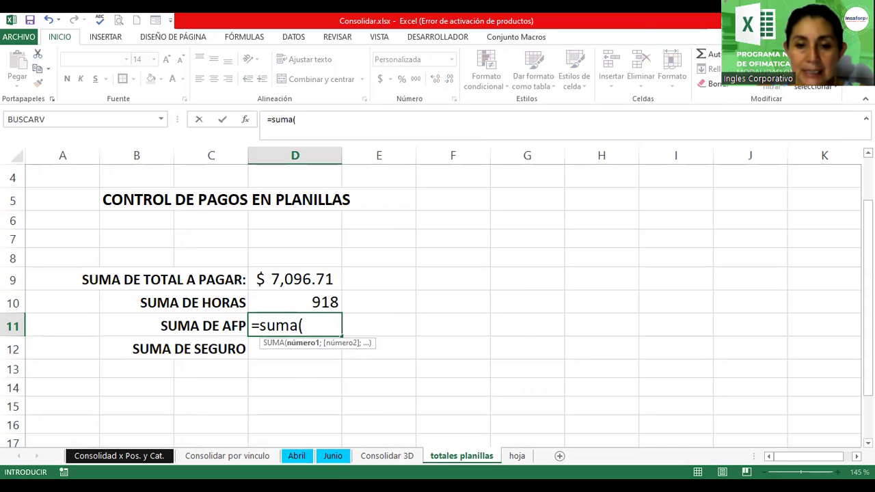
click(297, 456)
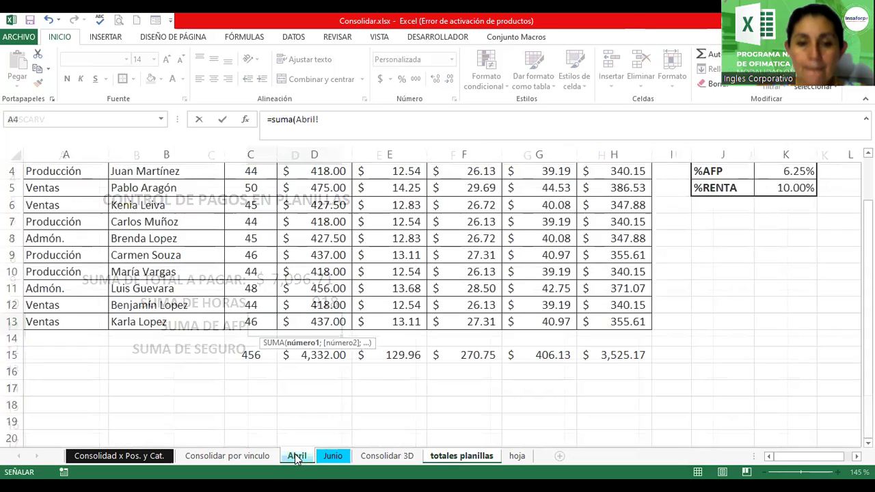
scroll(322, 344, up, 1)
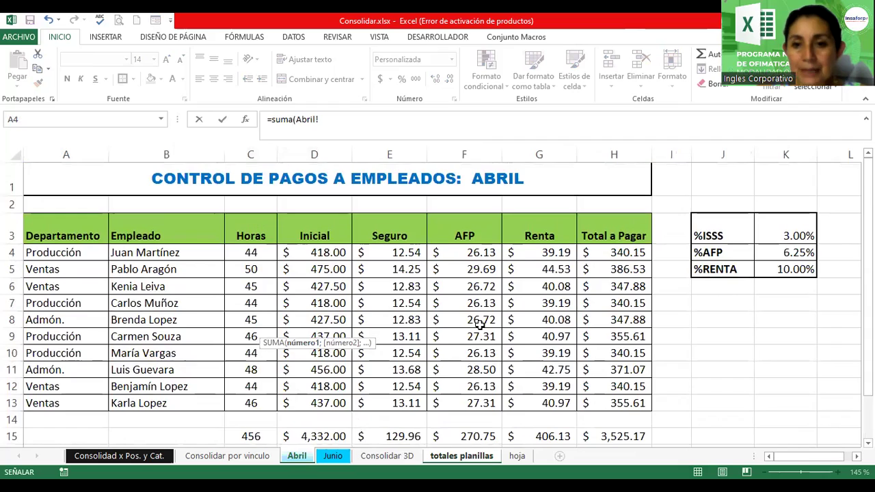
scroll(481, 326, down, 1)
scroll(480, 325, up, 1)
scroll(471, 382, down, 1)
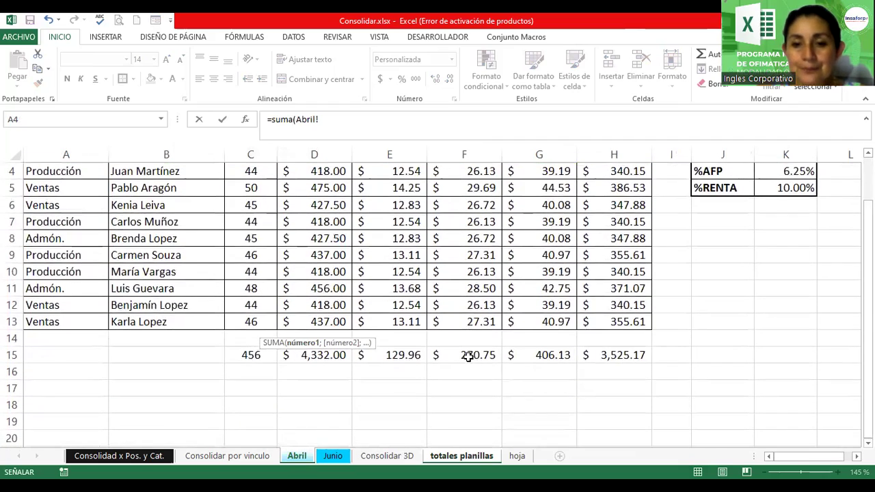
click(469, 355)
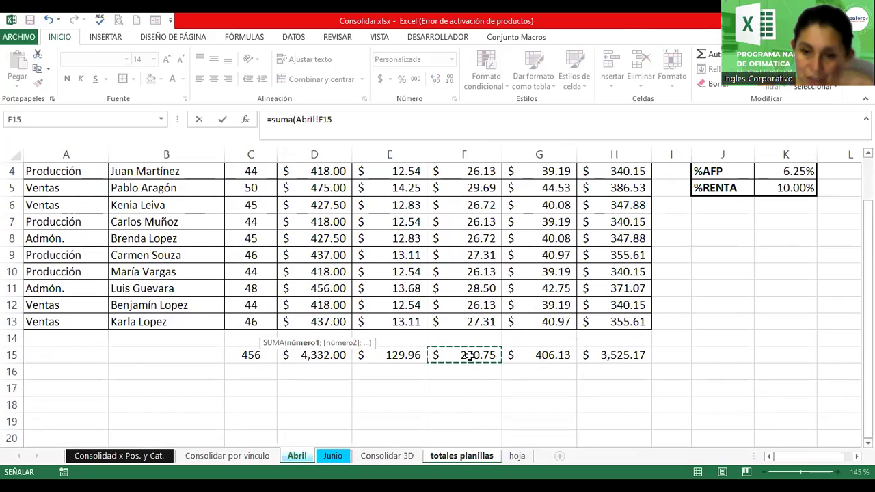
shift+click(333, 456)
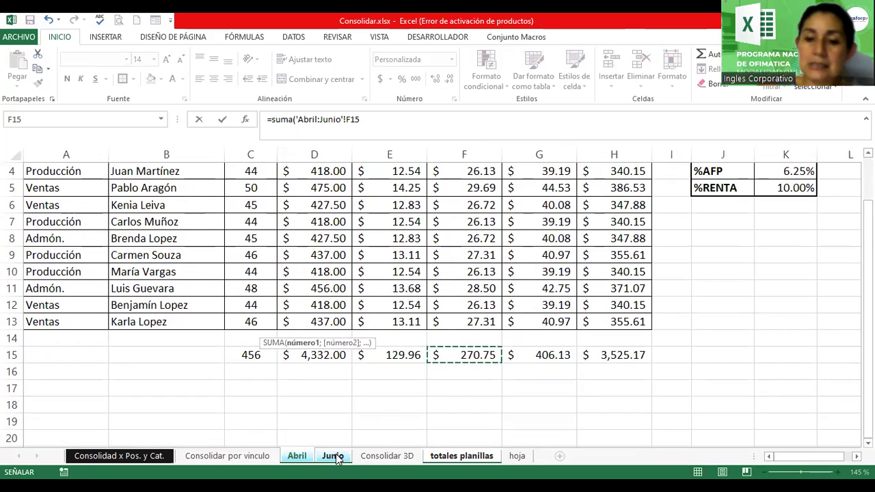
text())
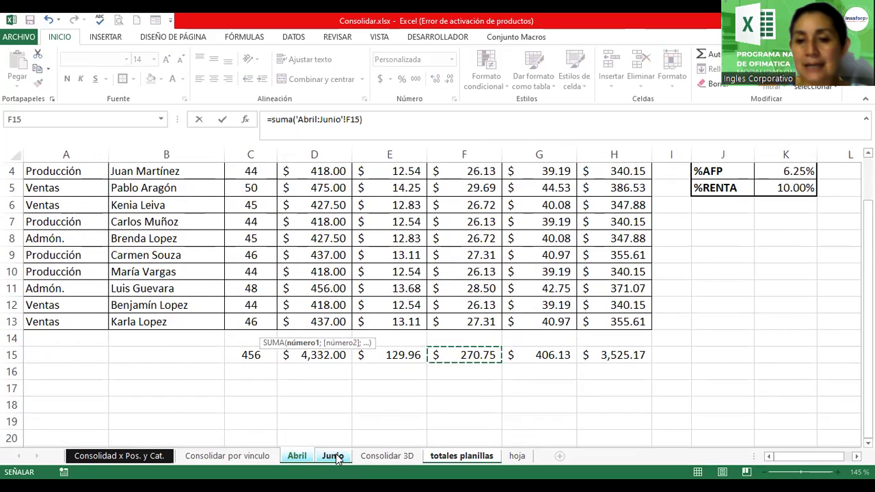
key(Return)
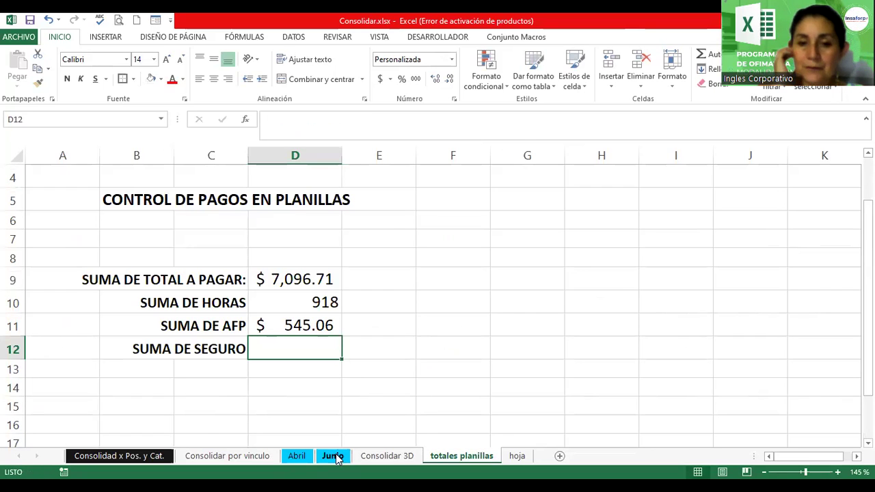
Enter =suma('Abril:Junio'!E15) in D12 so SUMA DE SEGURO shows $ 261.63
text(=suma()
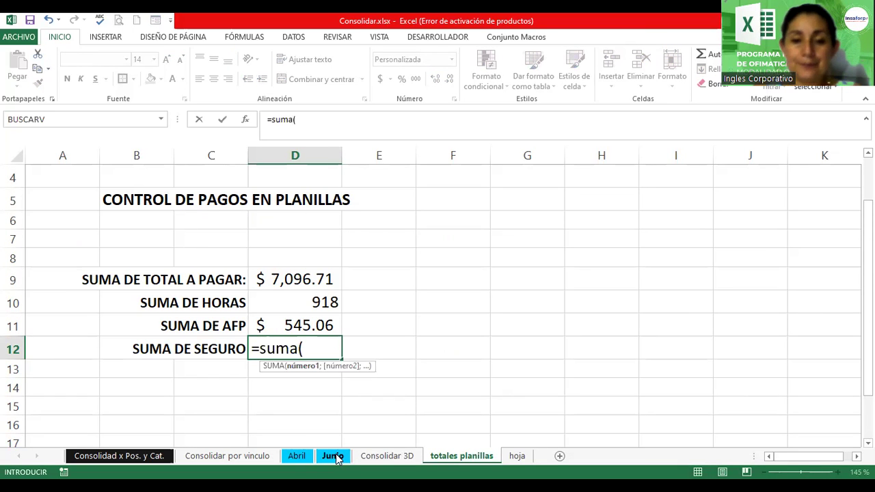
click(300, 457)
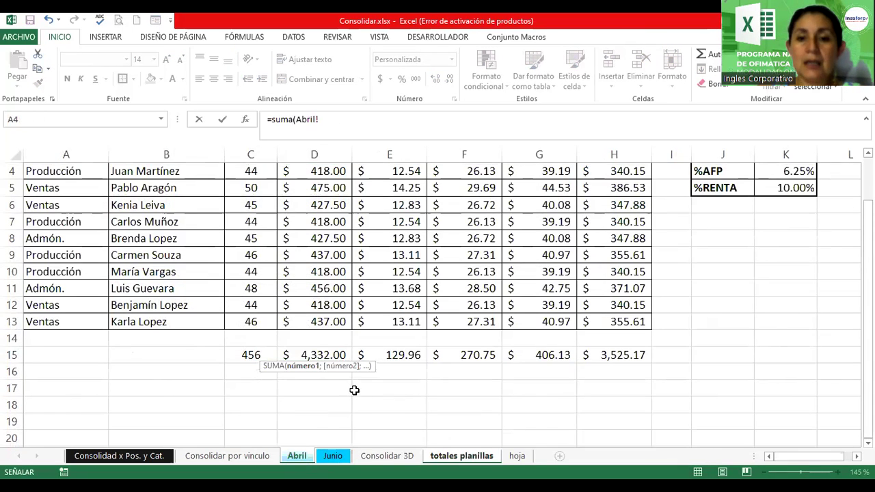
click(402, 458)
click(430, 458)
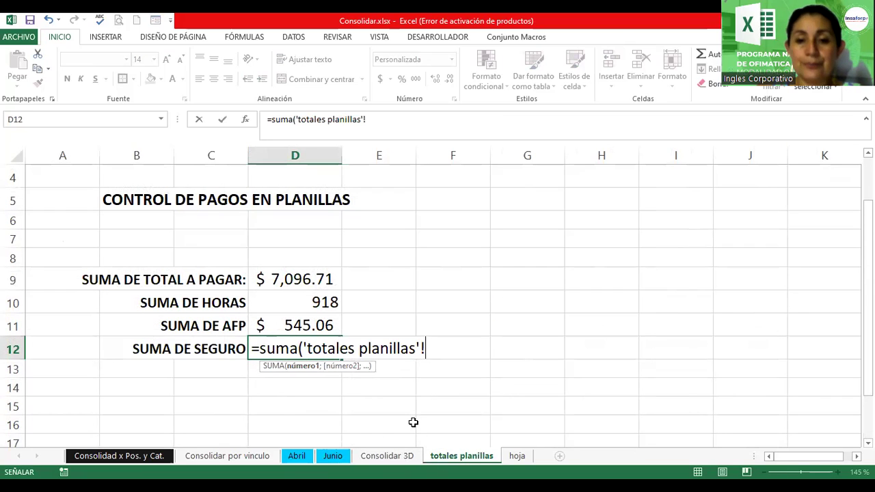
key(BackSpace)
key(BackSpace)
key(BackSpace)
key(BackSpace)
key(BackSpace)
key(BackSpace)
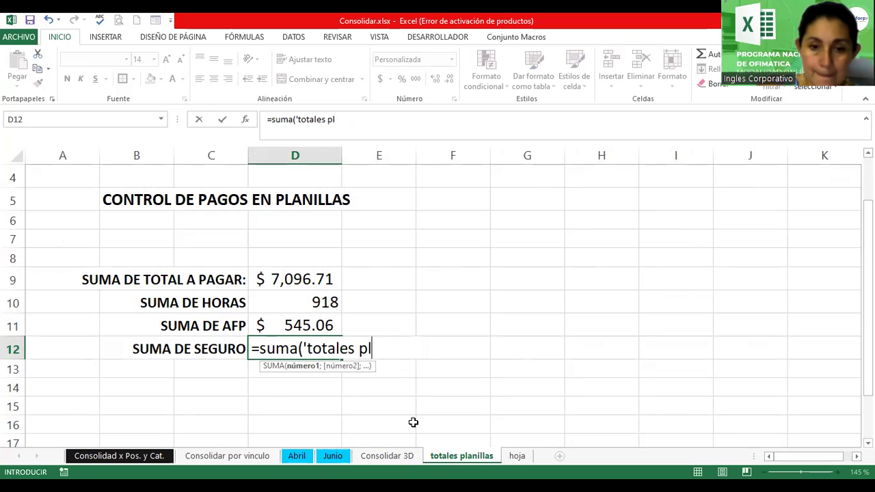
key(BackSpace)
key(BackSpace)
key(BackSpace)
key(BackSpace)
key(BackSpace)
key(BackSpace)
key(BackSpace)
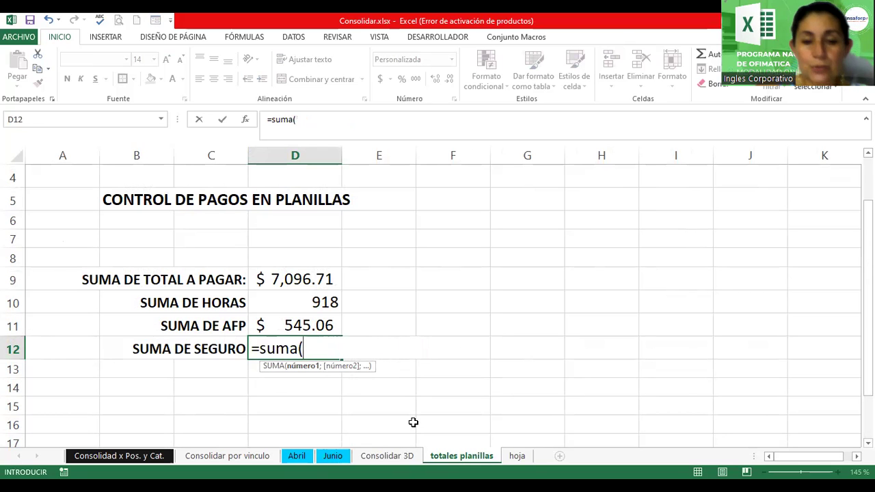
click(298, 457)
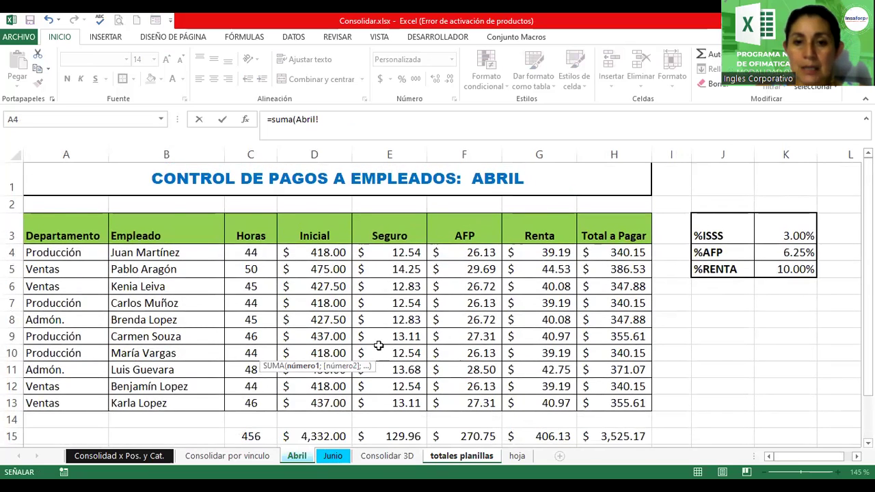
scroll(383, 345, down, 2)
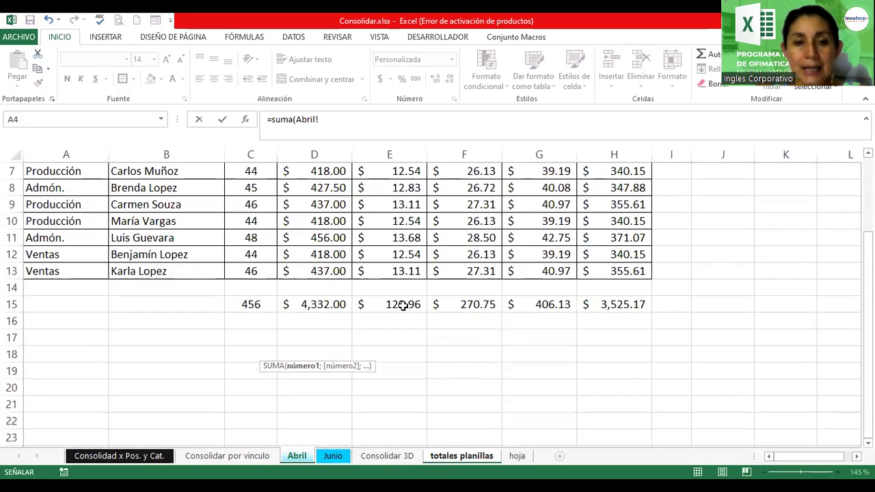
click(403, 306)
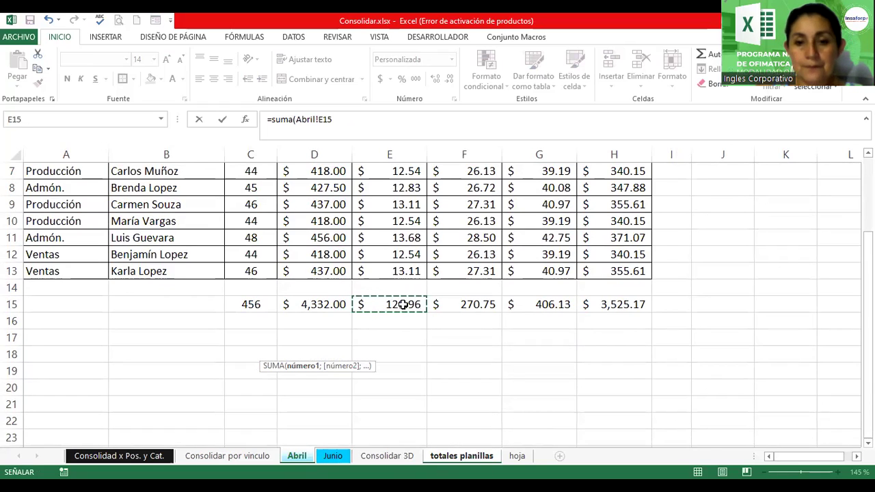
shift+click(332, 457)
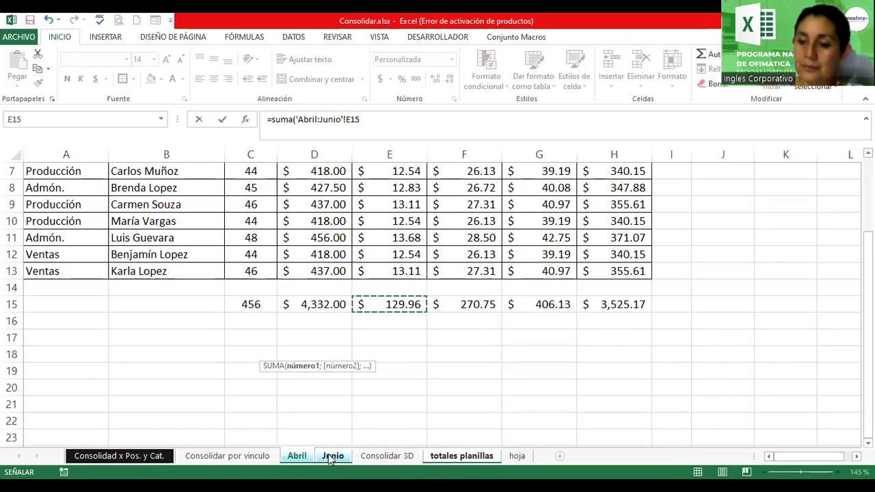
key(Return)
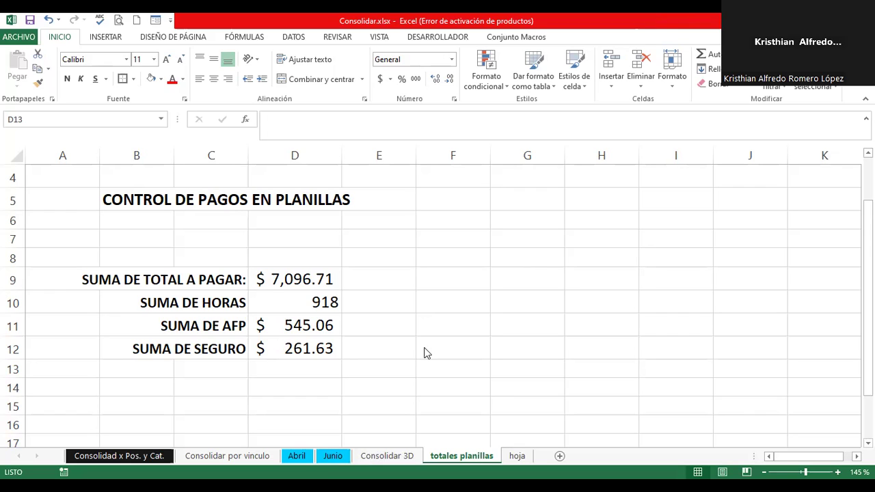
Open the hoja sheet and inspect the Total a Pagar formula in H6
click(515, 458)
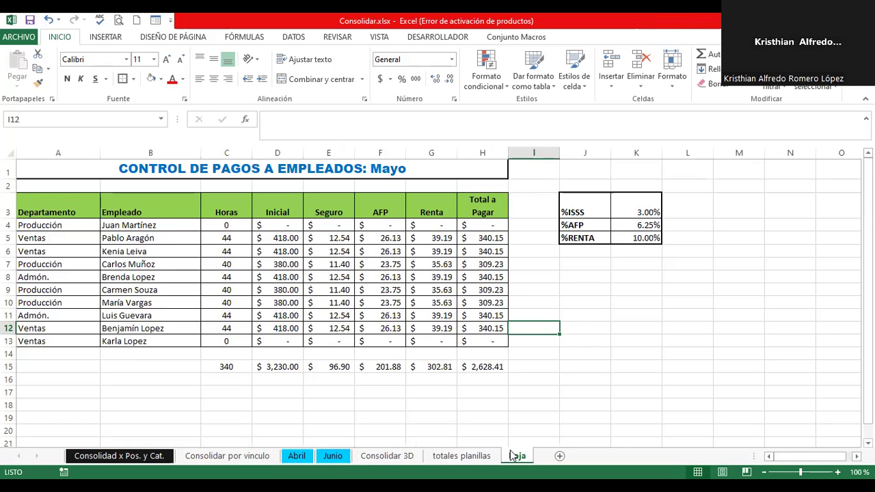
click(471, 251)
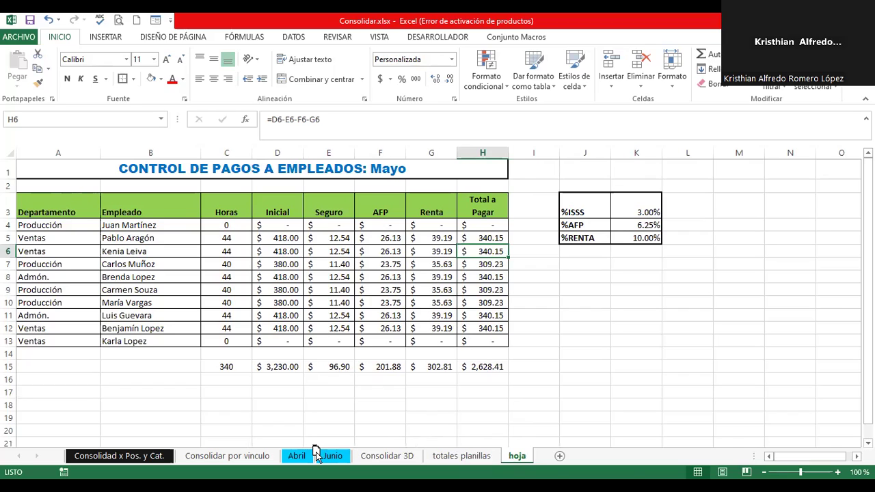
Move the hoja sheet between Abril and Junio so the totals reach $9,725.13
drag(316, 455, 317, 457)
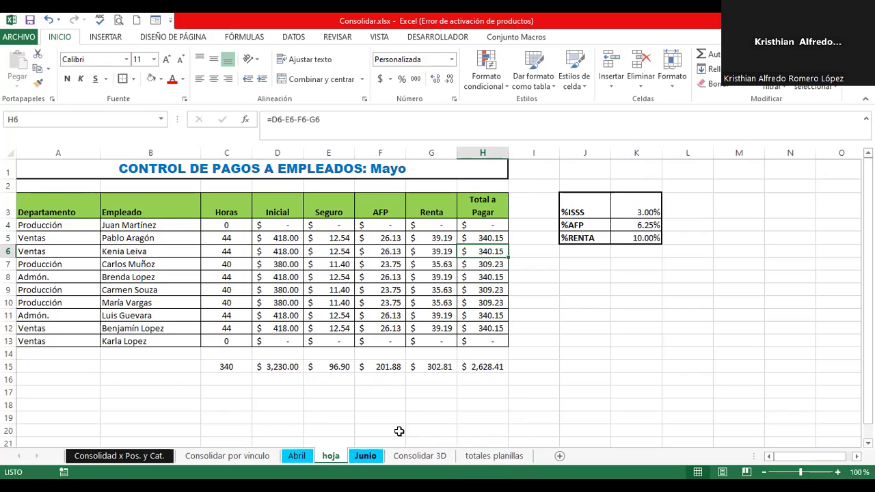
click(418, 406)
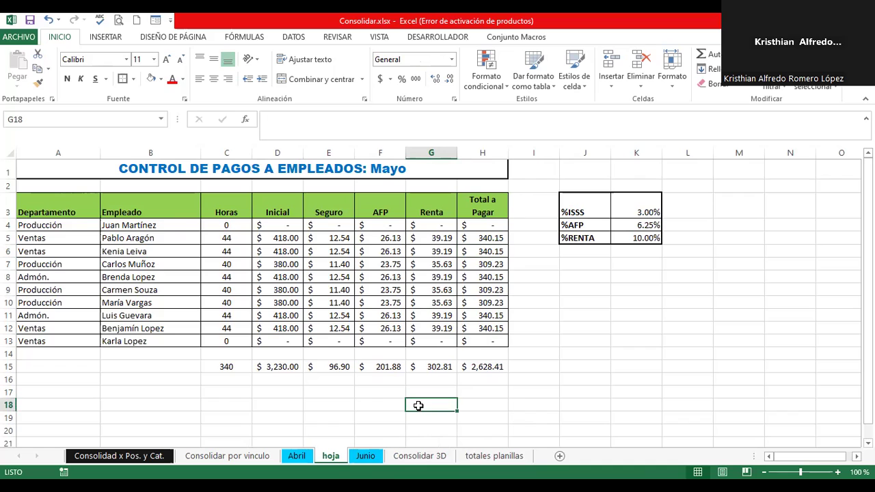
click(485, 458)
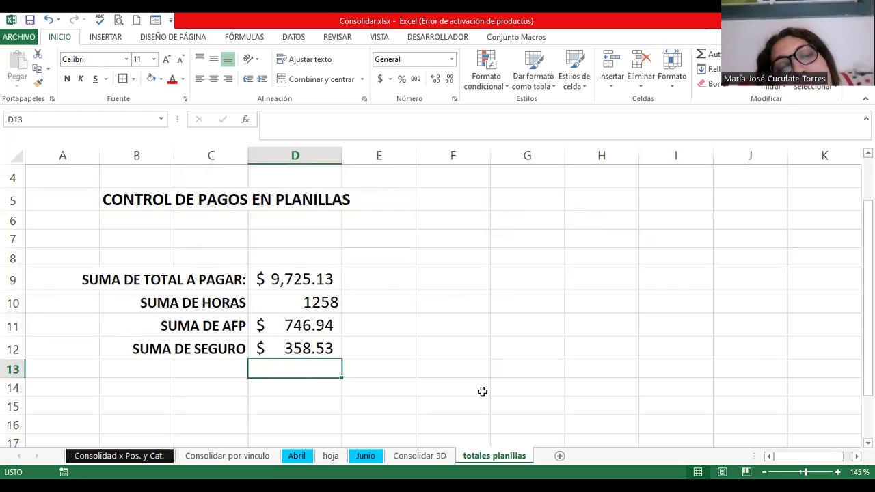
Check D9's =SUMA(Abril:Junio!H15) formula and view the Abril, hoja and Junio sheets
click(285, 274)
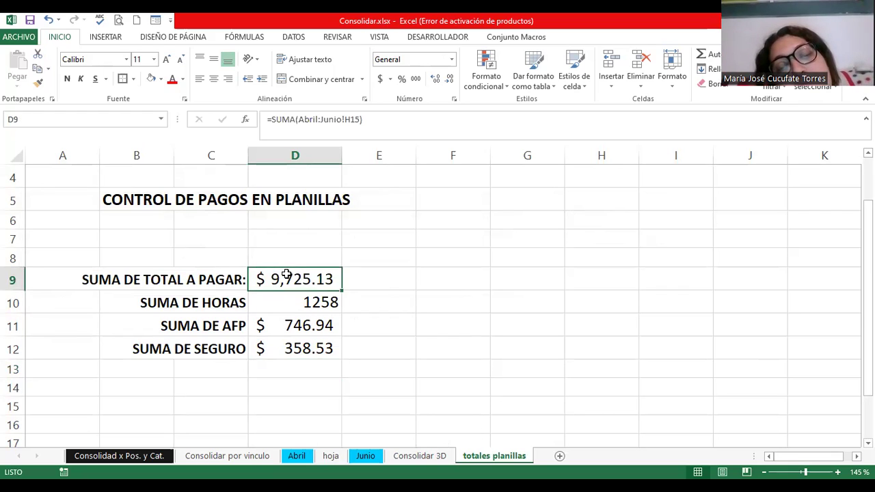
click(319, 119)
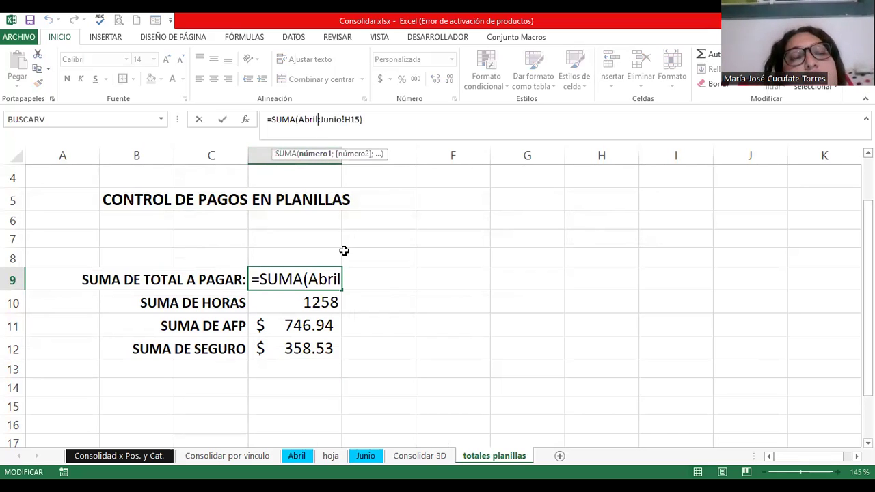
key(Return)
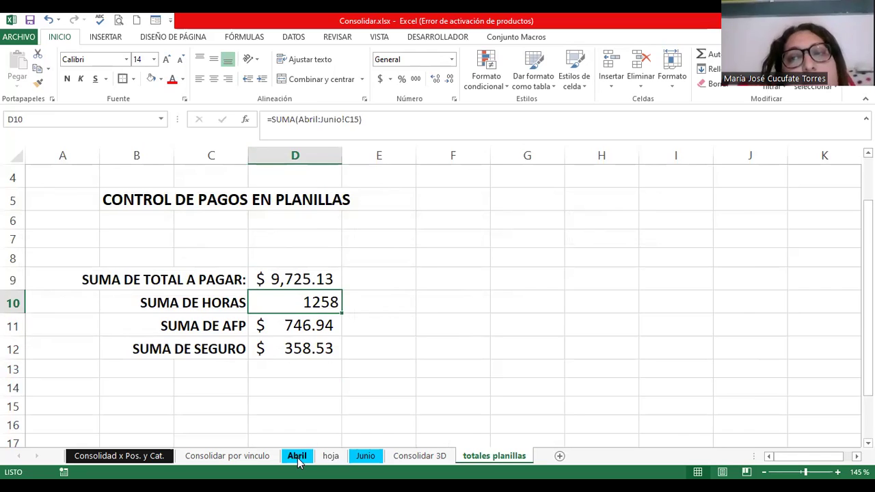
click(298, 462)
click(329, 459)
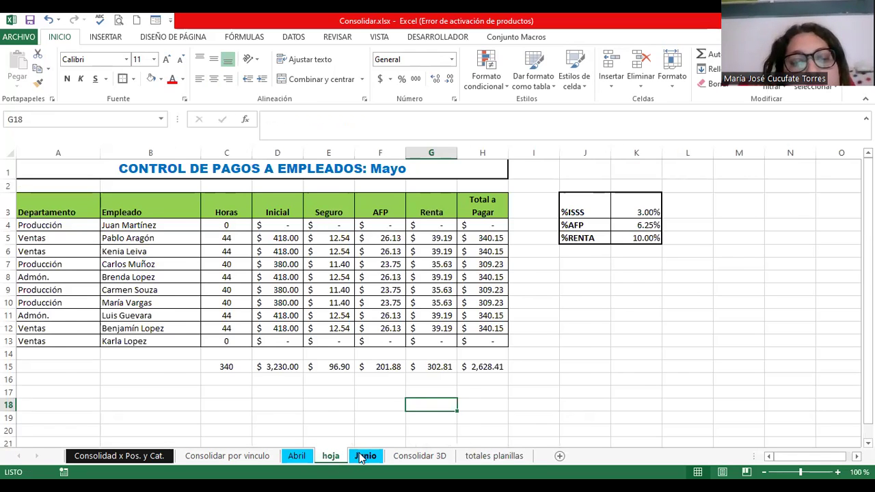
click(360, 458)
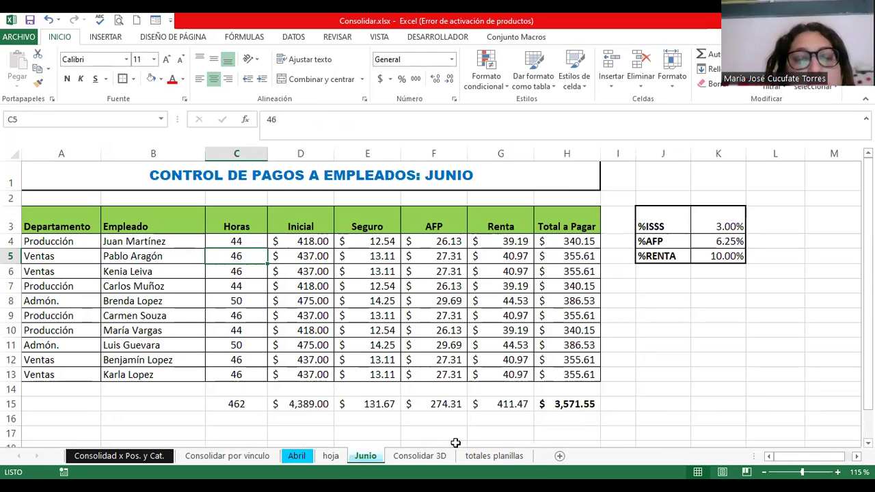
click(472, 457)
drag(287, 278, 292, 344)
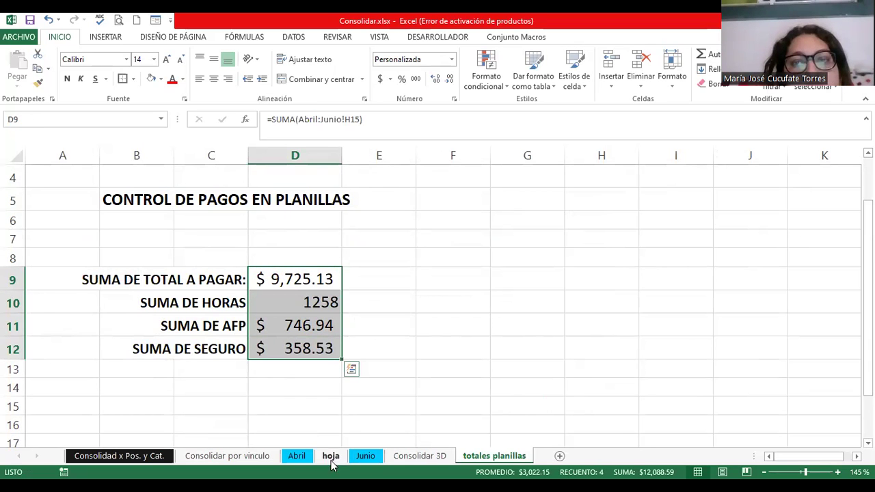
click(344, 419)
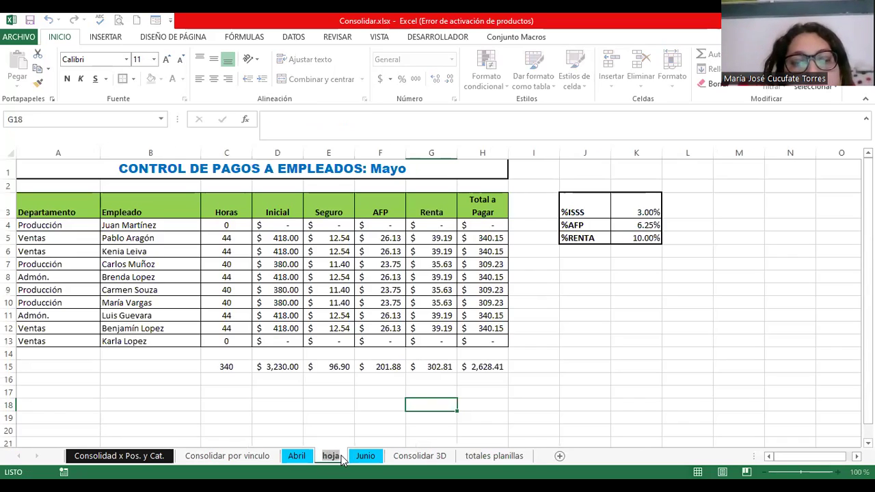
Rename the hoja sheet to Mayo and colour its tab blue
text(Mayo)
key(Return)
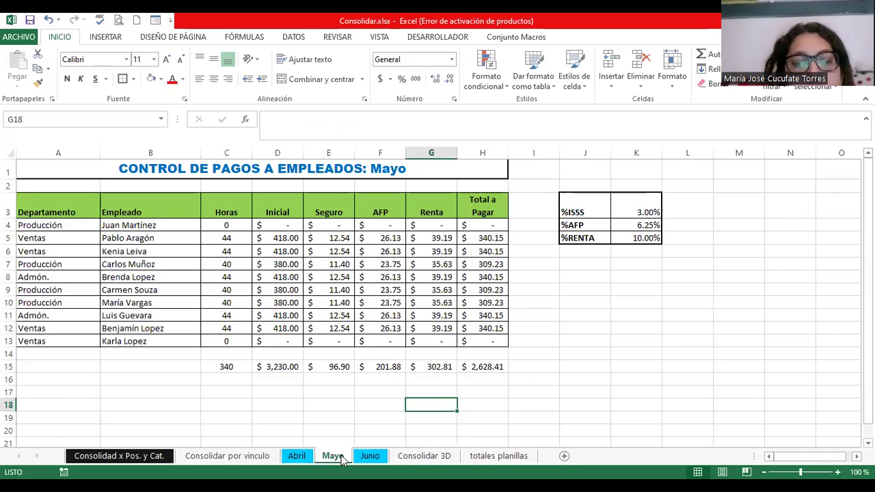
right_click(342, 458)
mouse_move(403, 403)
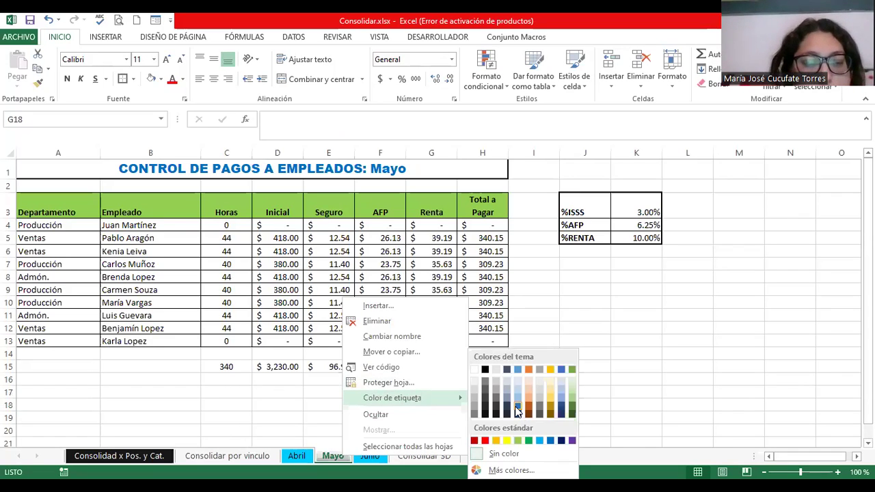
click(516, 409)
click(513, 410)
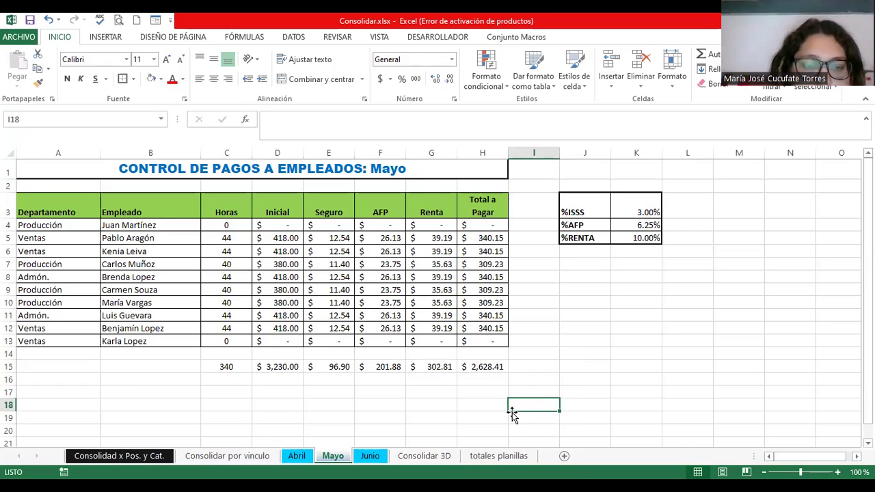
click(476, 456)
click(312, 279)
click(306, 304)
click(308, 323)
click(303, 349)
click(305, 327)
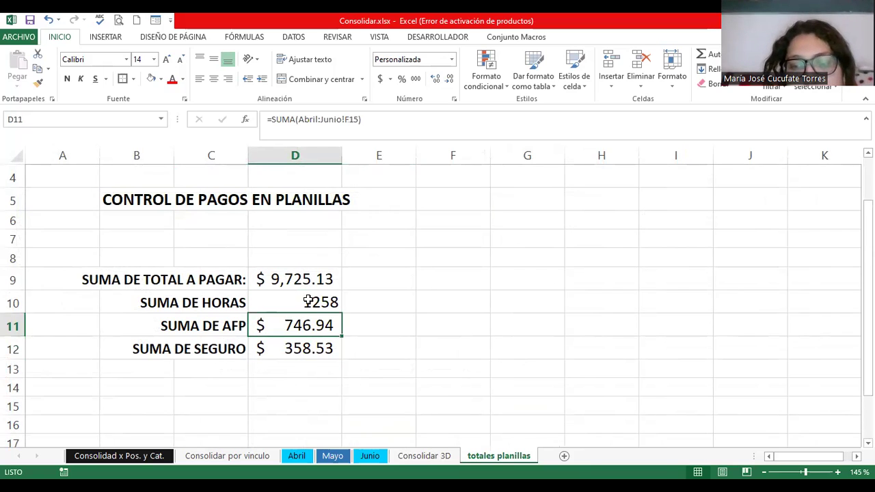
click(308, 301)
click(307, 279)
click(309, 302)
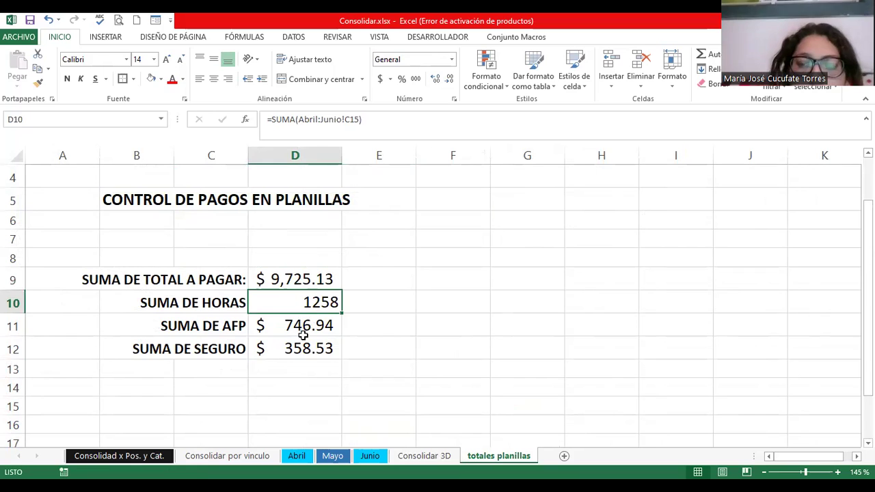
click(305, 321)
click(301, 350)
click(300, 322)
click(305, 295)
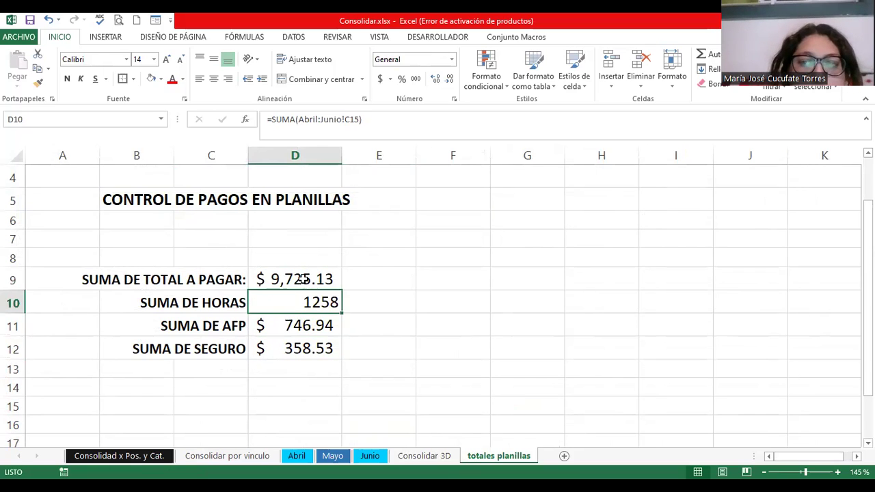
click(302, 279)
click(321, 303)
click(303, 279)
click(308, 302)
click(306, 325)
click(308, 350)
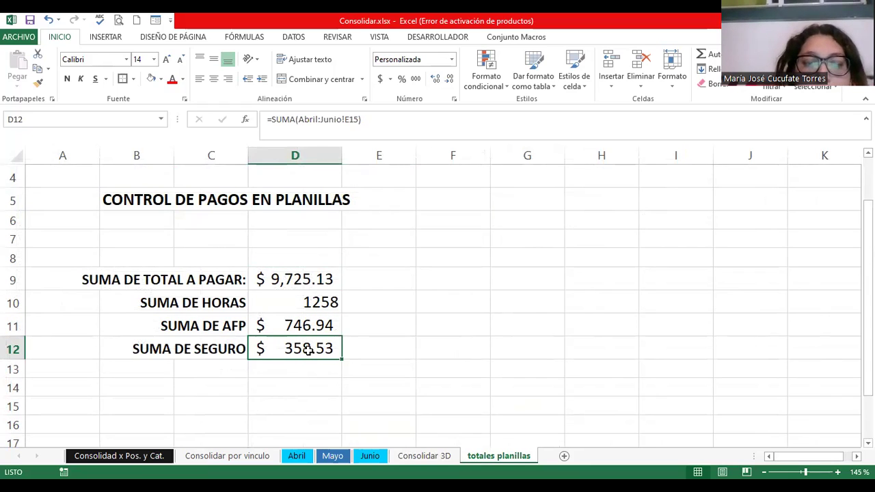
click(310, 280)
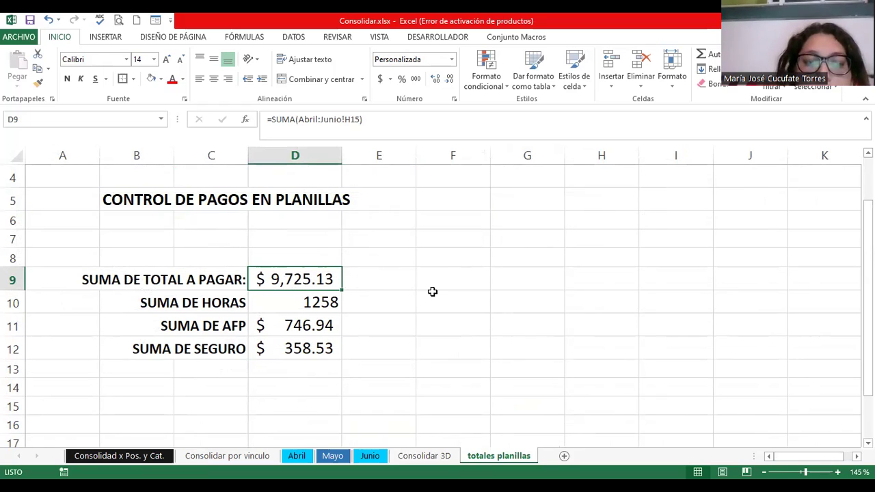
click(448, 257)
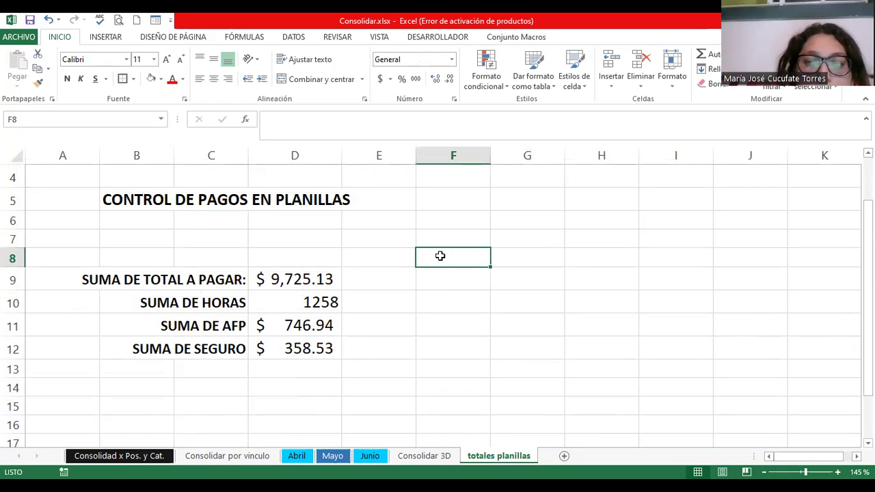
Type Max, Min and Promedio headers and move them one column left to E8:G8
text(Max)
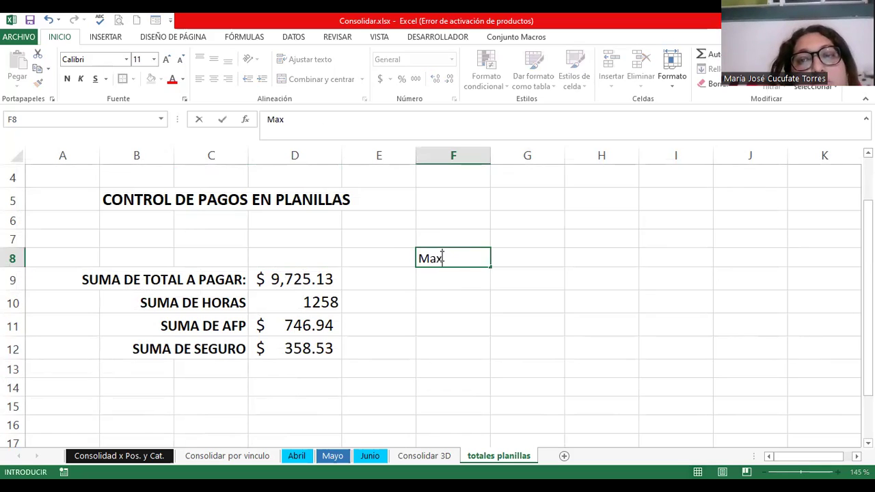
key(Tab)
text(Min)
key(Tab)
text(Proe)
key(BackSpace)
text(medio)
key(Return)
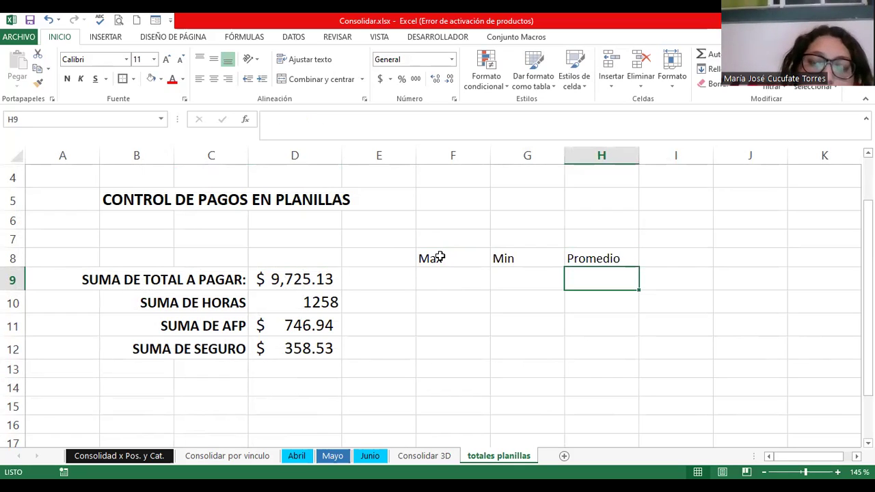
click(443, 258)
drag(444, 259, 595, 258)
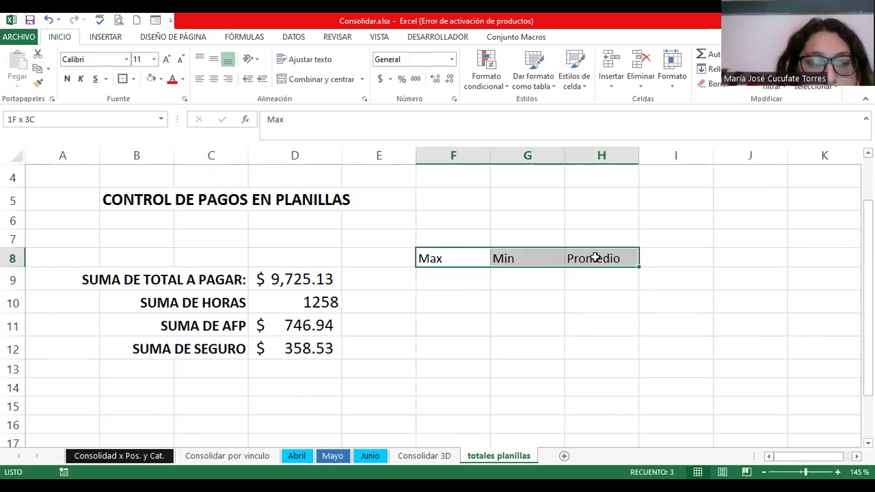
drag(426, 266, 398, 263)
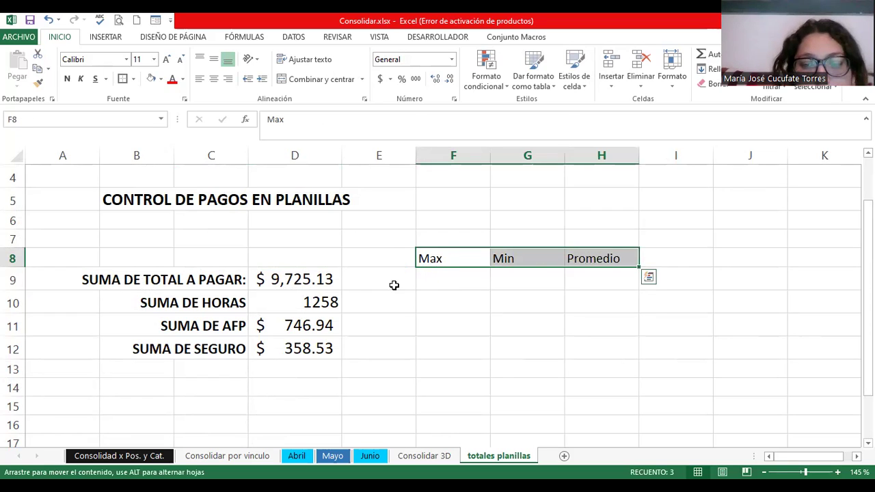
Check the empty cells E9:G9 and E10:E12 under the new headers
click(394, 285)
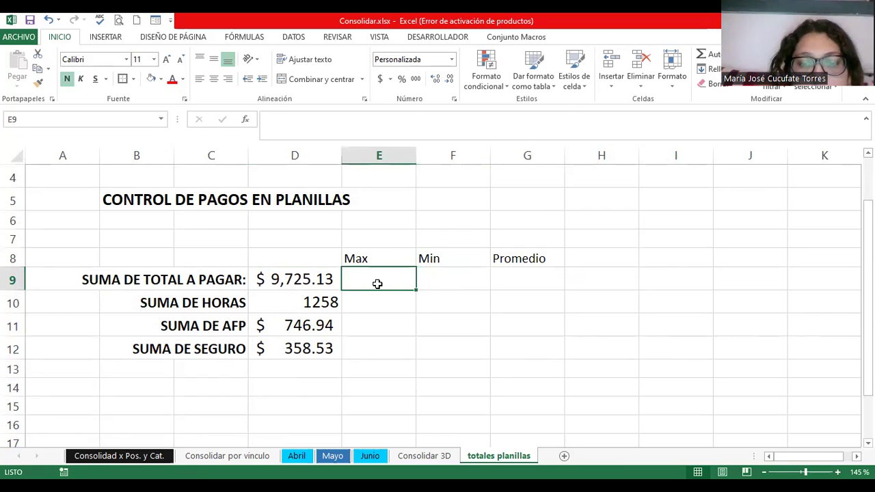
click(443, 280)
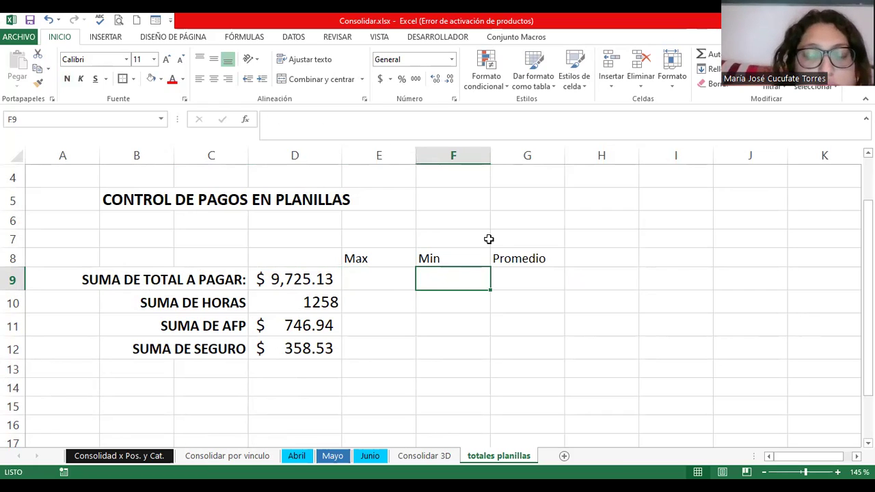
click(535, 278)
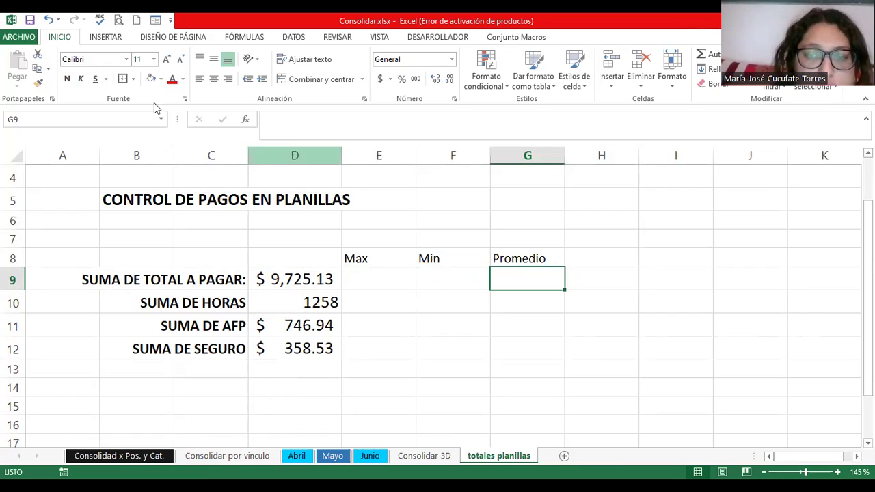
click(375, 301)
click(380, 320)
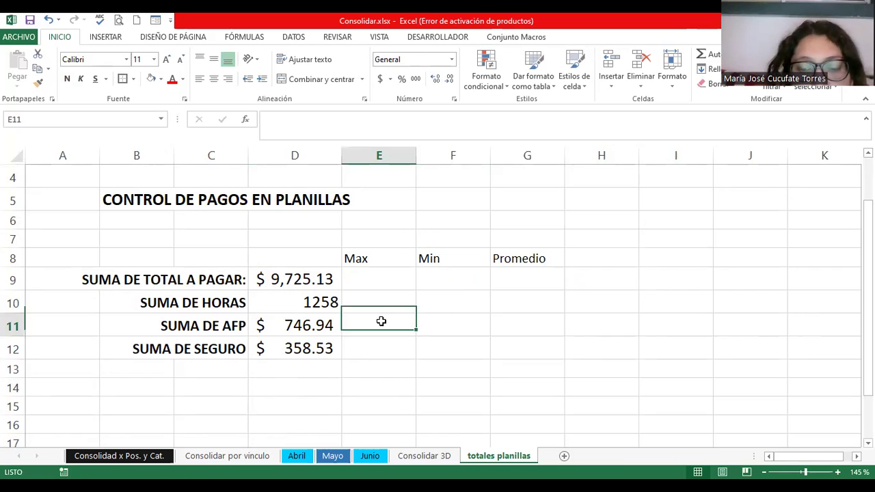
click(383, 348)
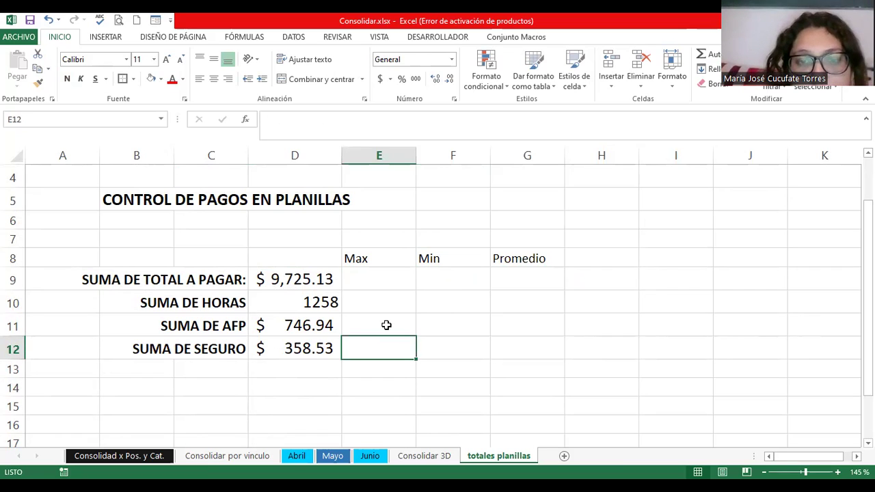
Give E8:G12 all borders plus a thick outer border
click(359, 258)
drag(456, 262, 537, 352)
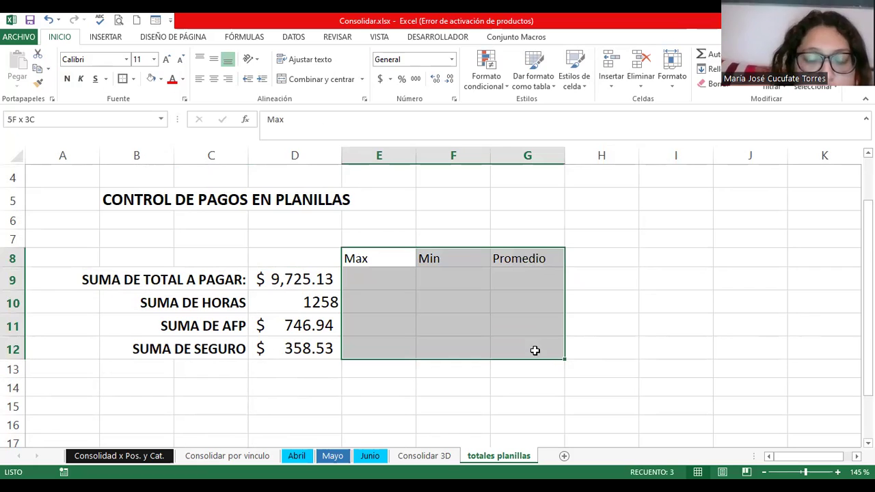
click(134, 80)
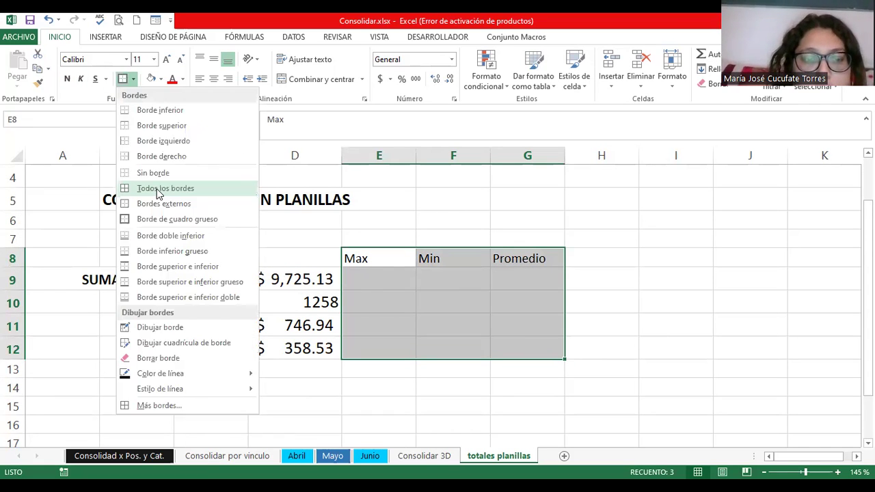
click(157, 191)
click(133, 82)
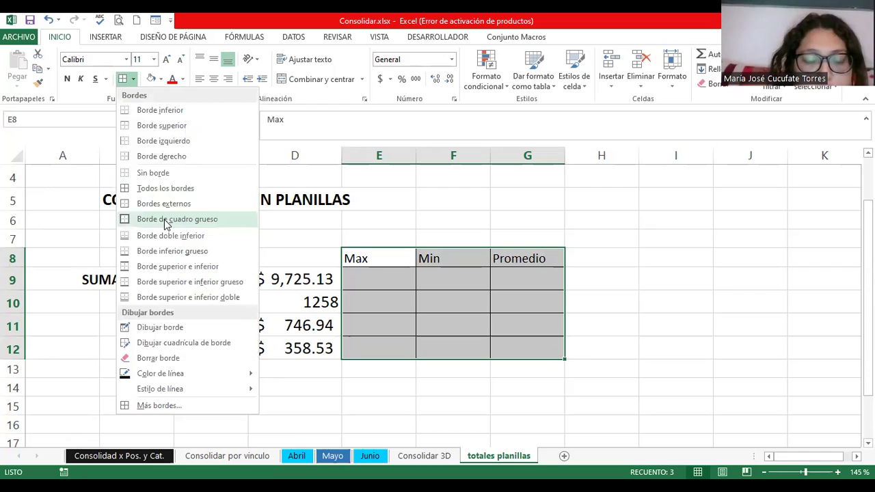
click(400, 273)
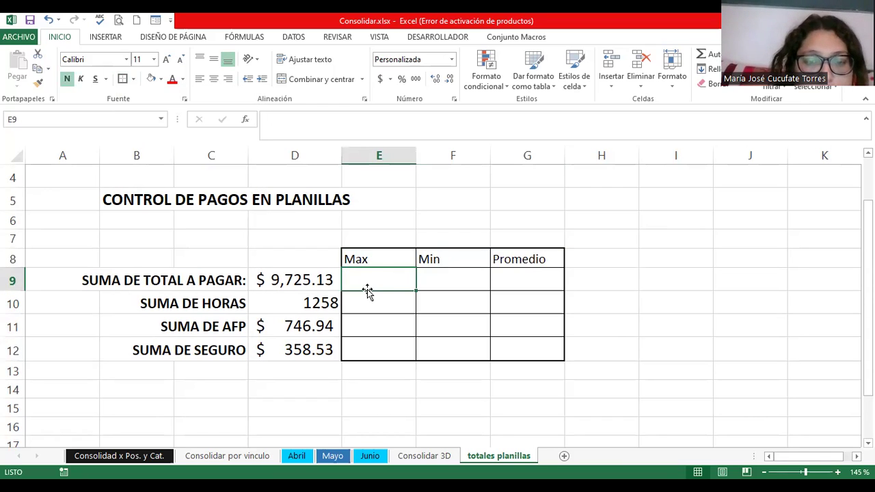
Enter =MAX('Abril:Junio'!H15) in E9 to get the highest total to pay, $3,571.55
text(=)
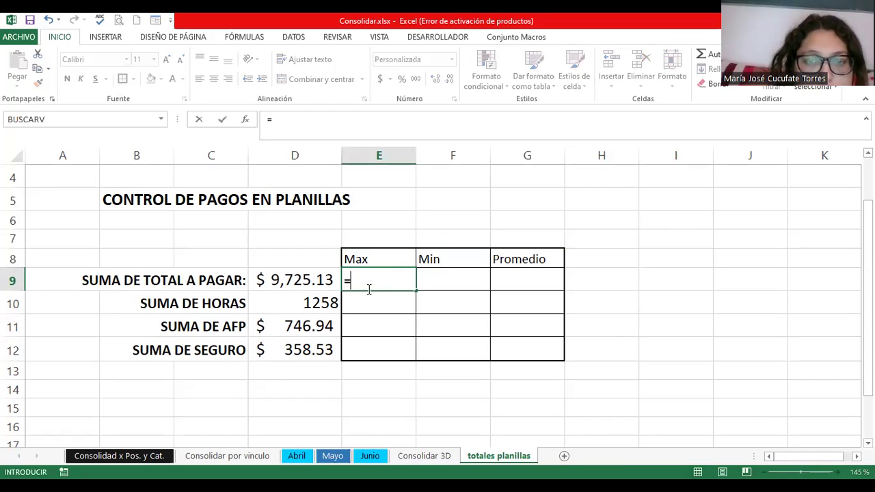
text(max)
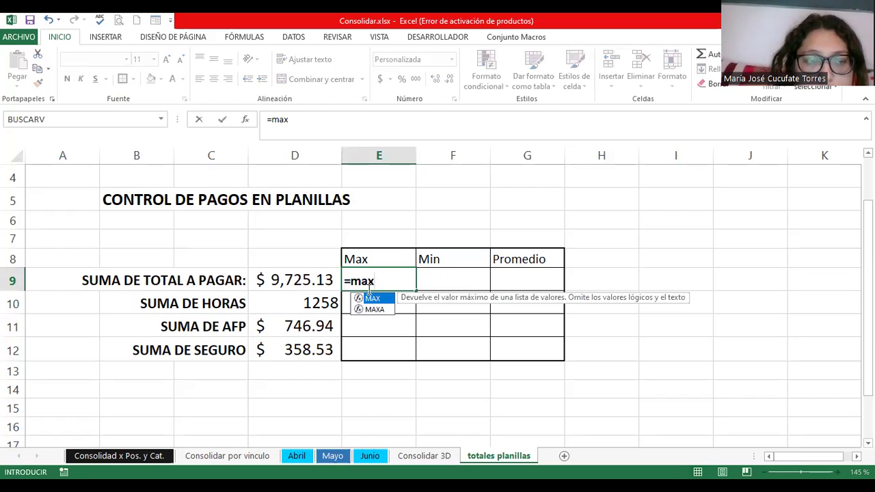
text(()
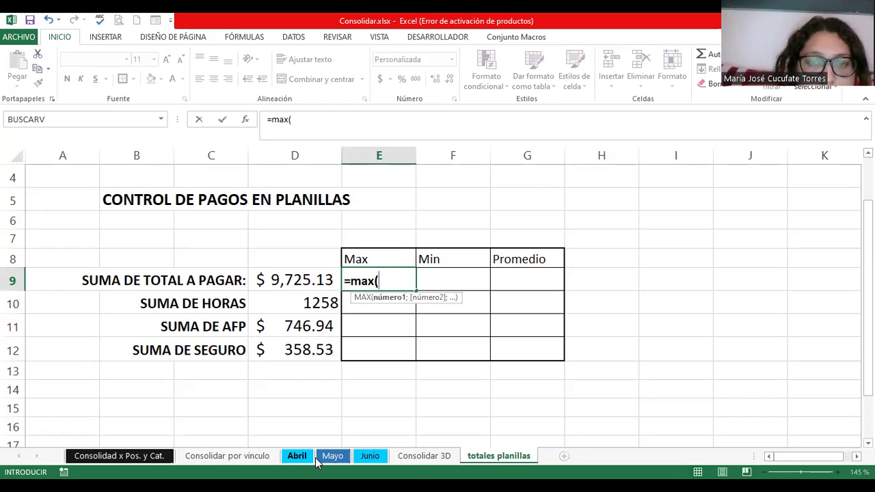
click(300, 456)
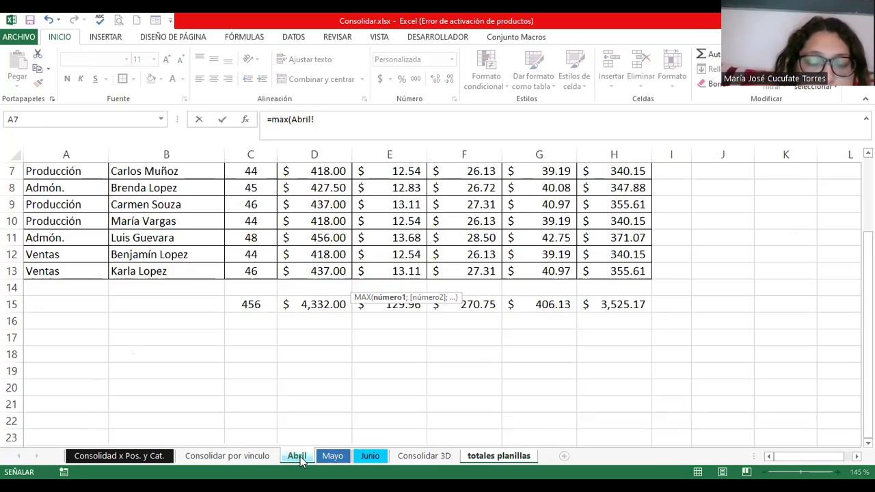
scroll(393, 382, up, 2)
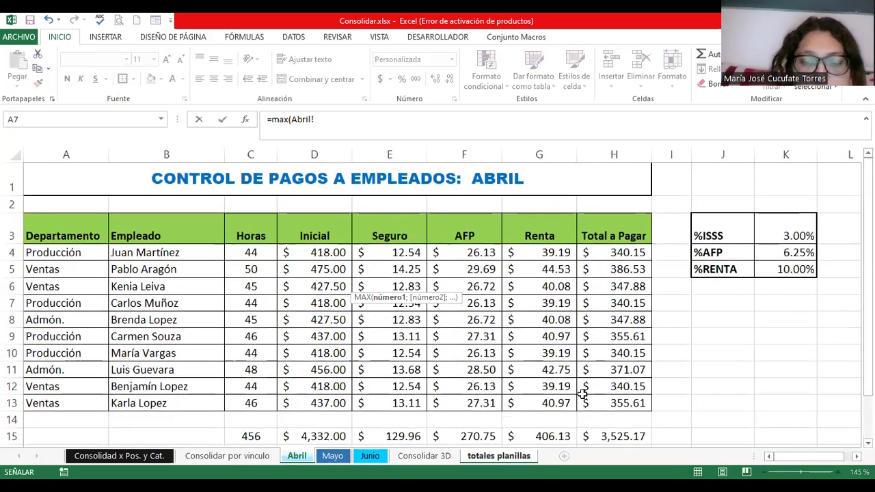
scroll(588, 386, down, 1)
click(607, 354)
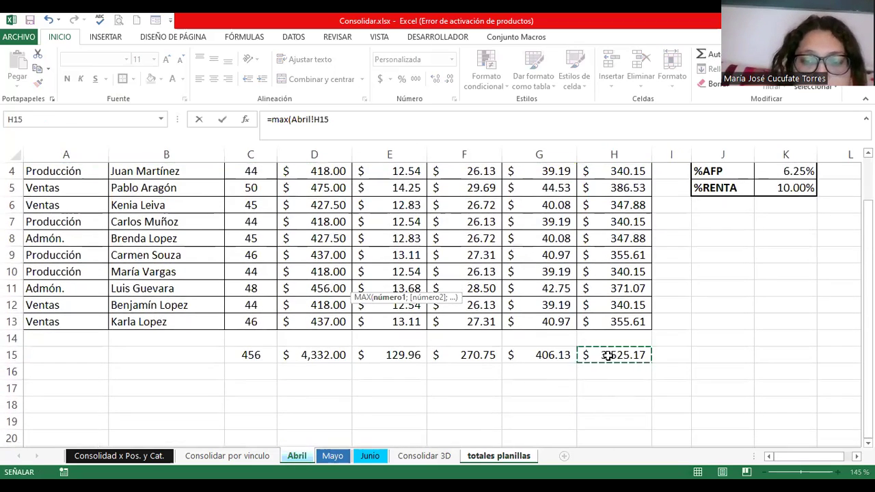
scroll(607, 354, up, 1)
scroll(607, 356, down, 2)
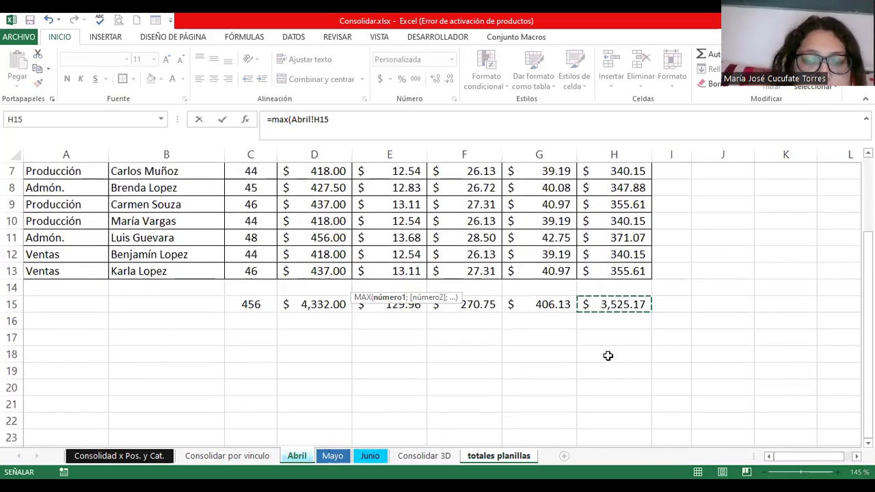
shift+click(335, 456)
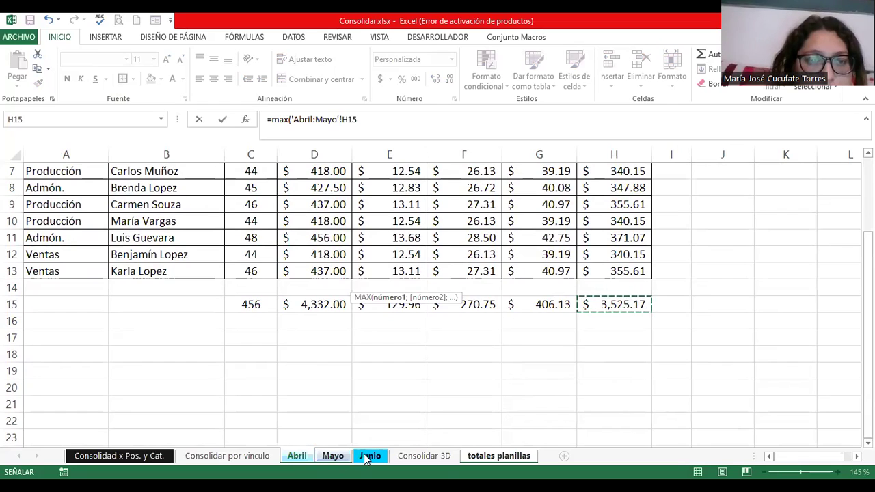
shift+click(366, 456)
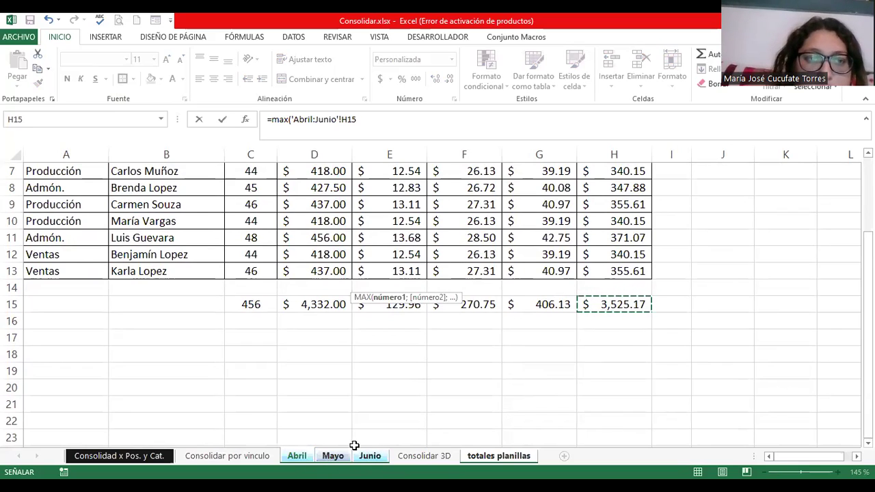
click(381, 128)
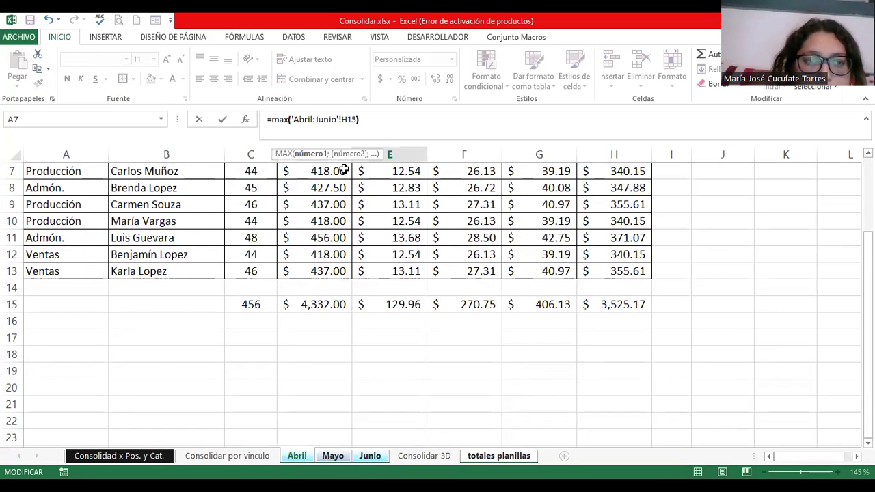
key(Return)
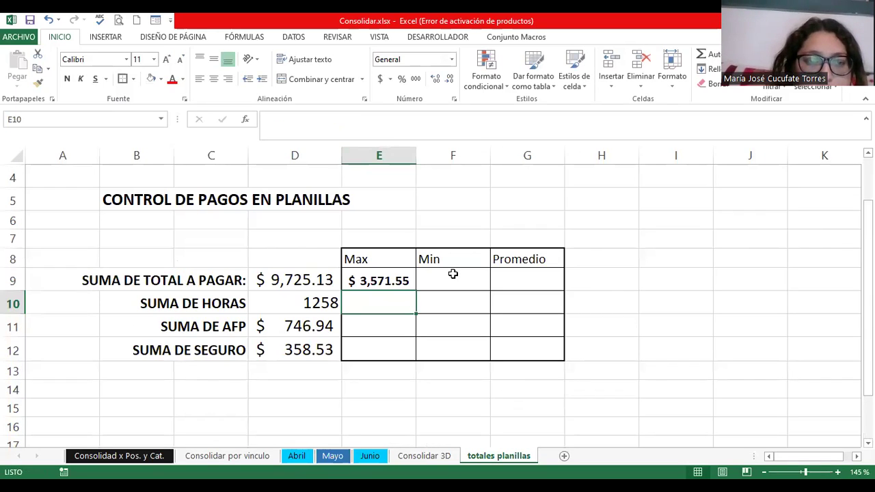
Enter =MIN('Abril:Junio'!H15) in F9, giving 2628.4125
click(392, 281)
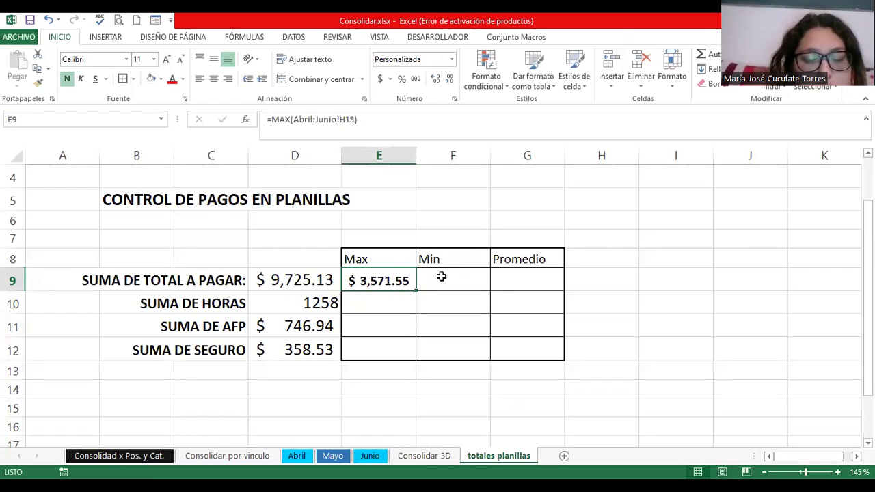
click(442, 277)
text(=)
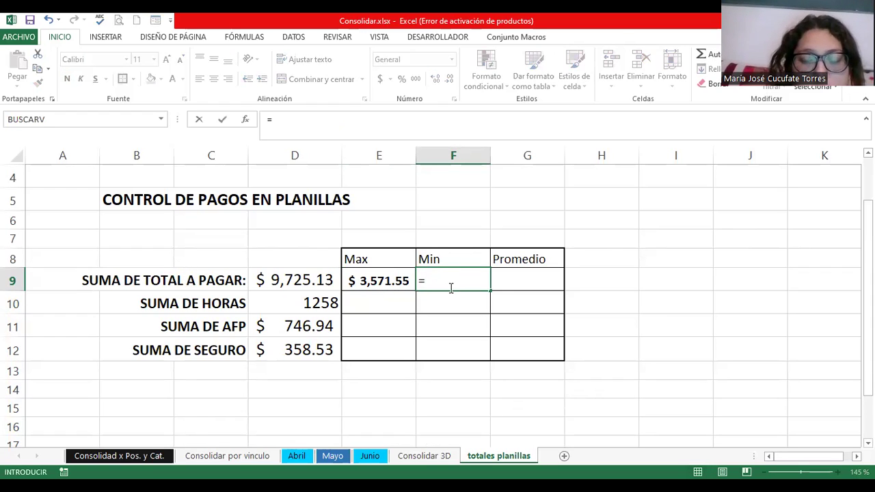
text(min()
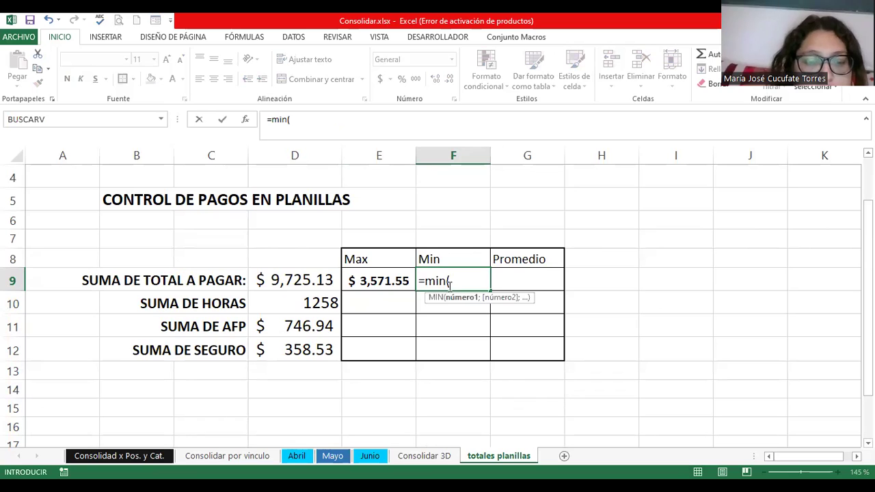
click(296, 456)
click(599, 303)
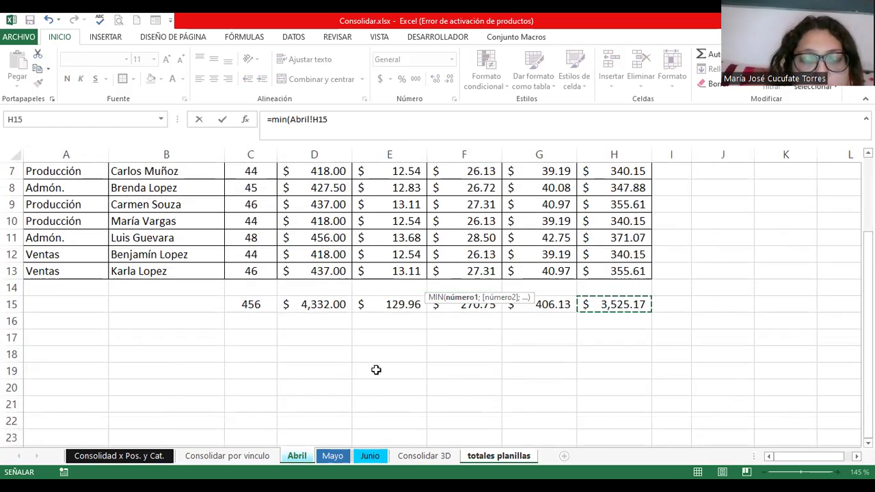
shift+click(335, 457)
shift+click(369, 456)
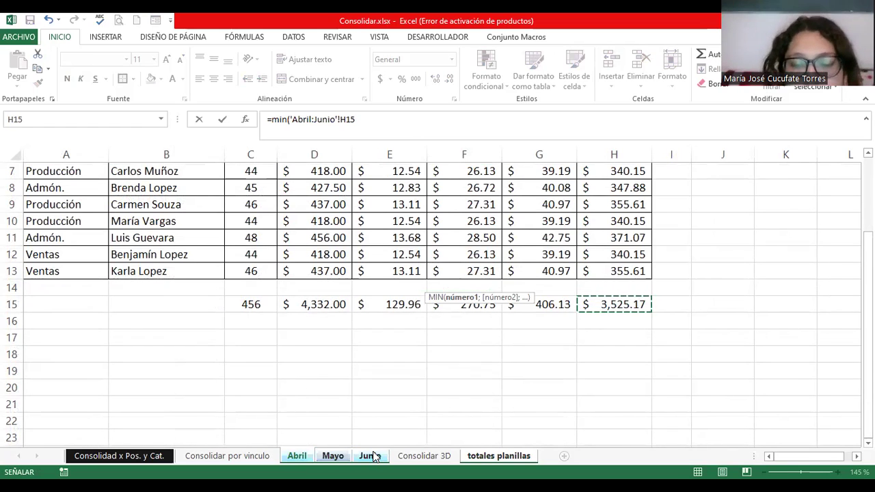
key(Return)
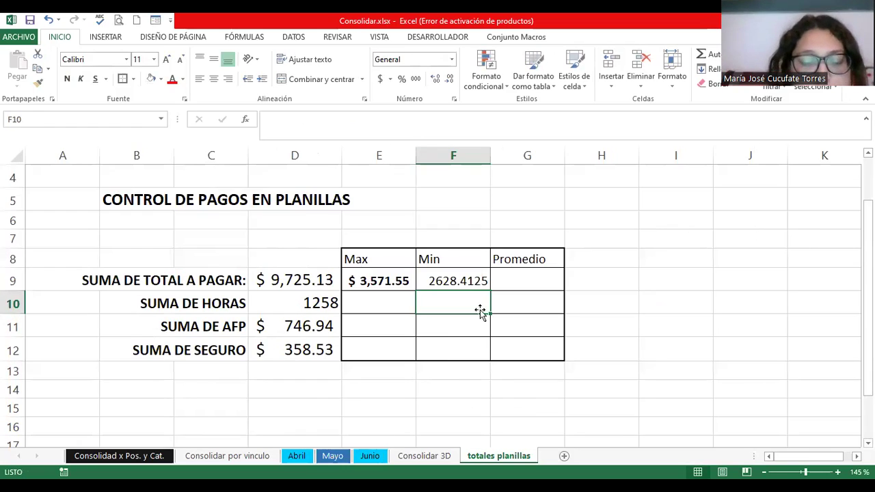
Enter =PROMEDIO('Abril:Junio'!H15) in G9, giving 3241.7088, then select E9:G9
click(498, 276)
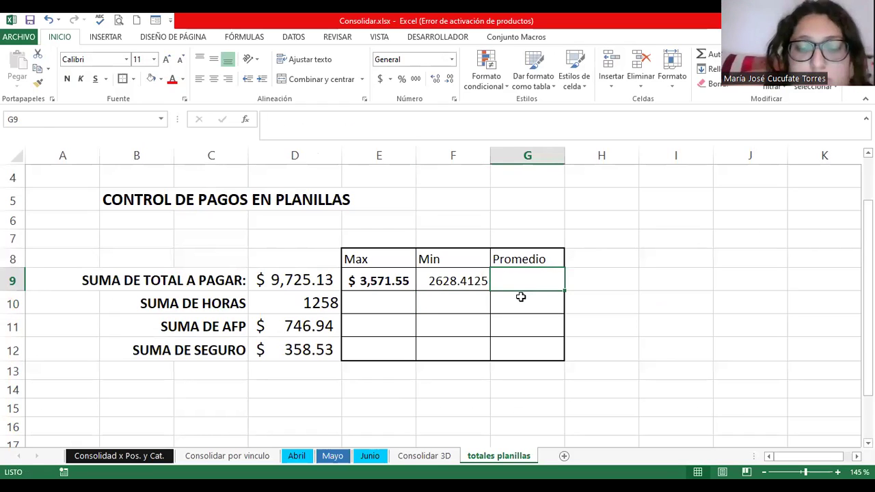
text(=p)
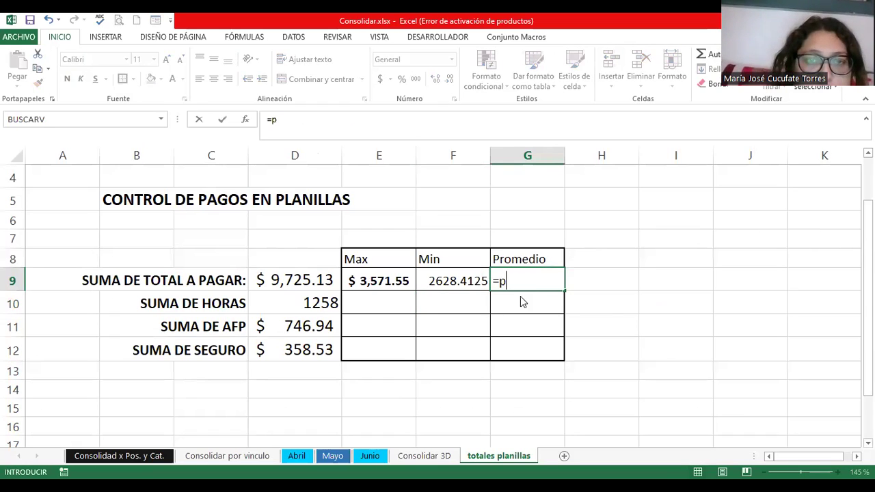
text(romedio)
double_click(521, 301)
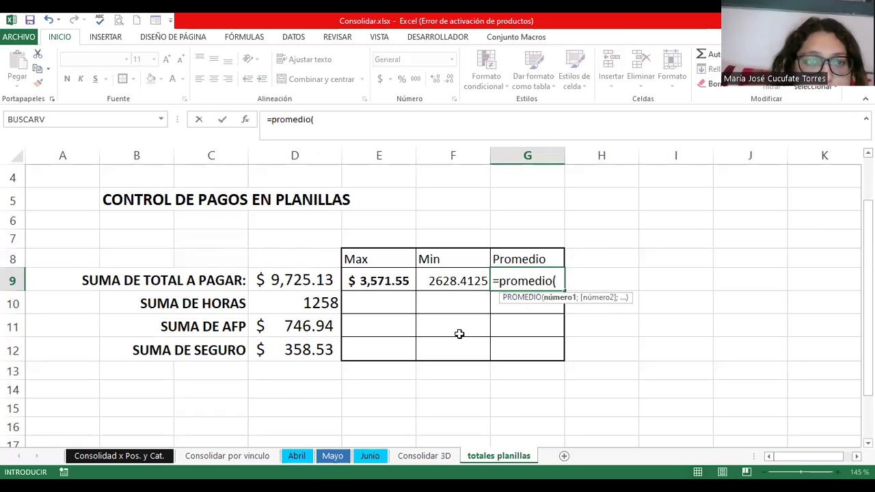
click(298, 458)
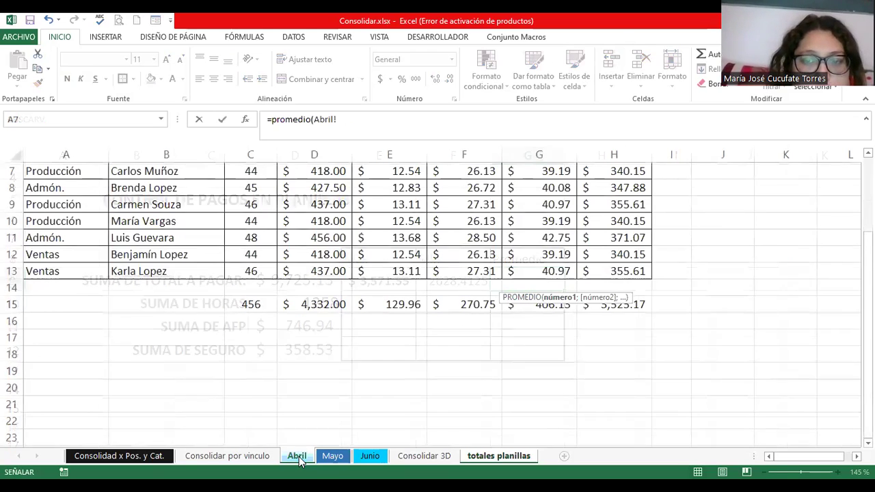
click(615, 305)
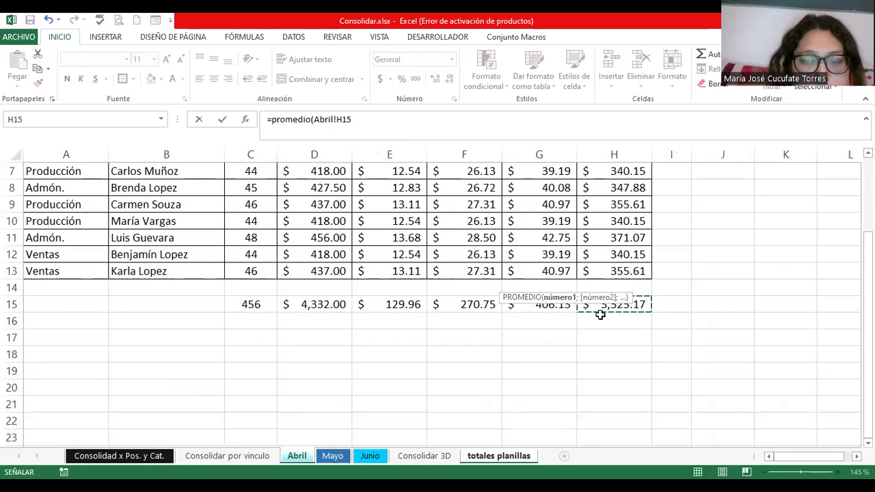
shift+click(332, 456)
shift+click(369, 456)
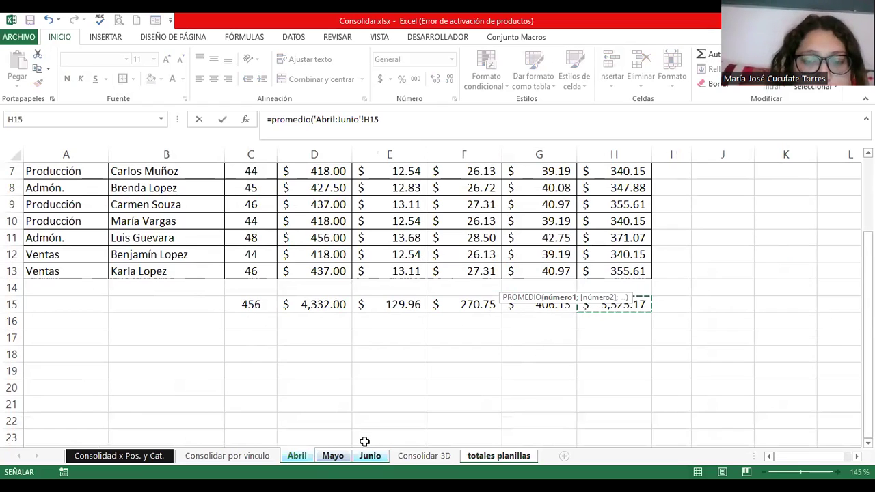
key(Return)
drag(367, 280, 508, 283)
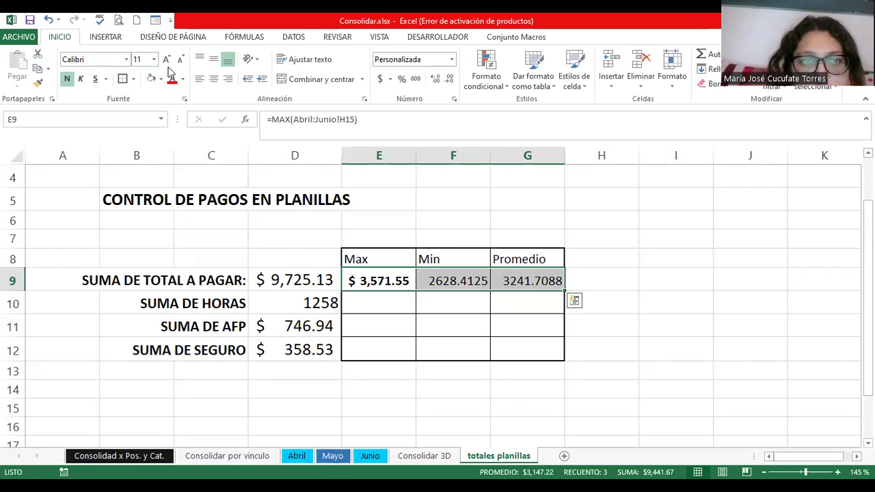
Format the E9:G9 results as italic currency amounts
click(382, 79)
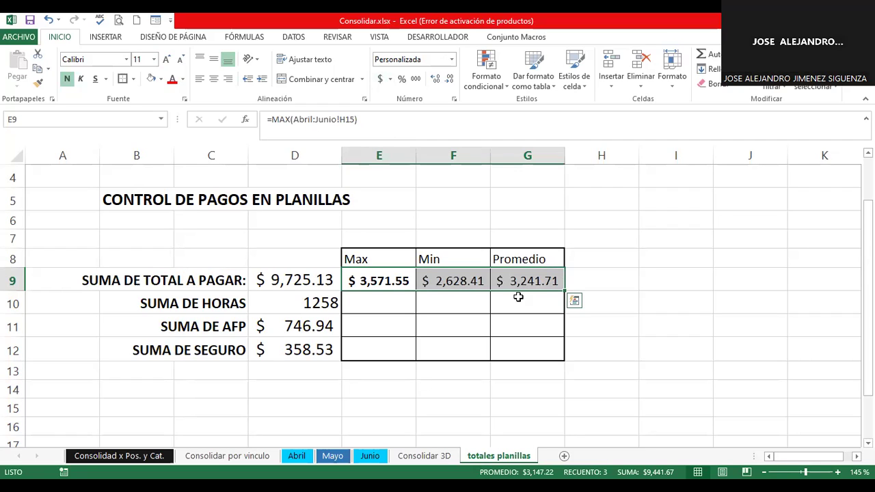
click(80, 78)
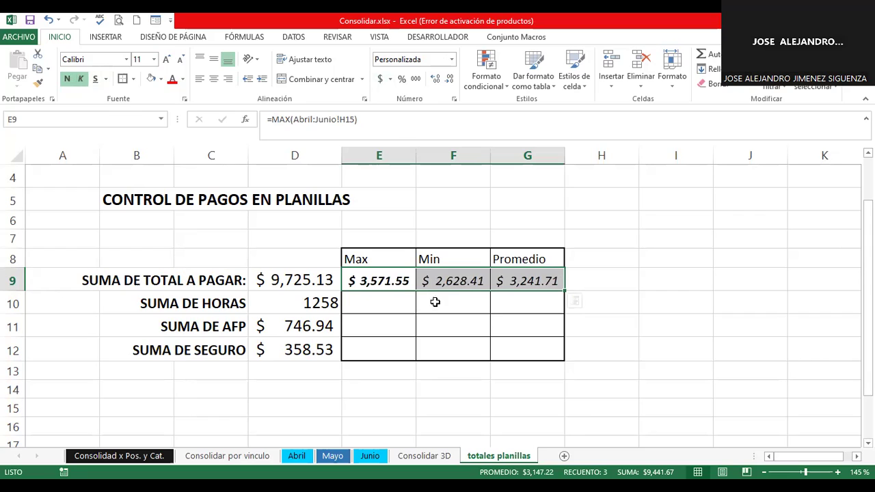
drag(434, 302, 486, 305)
Review the Promedio formula in G9 and reconfirm it unchanged
click(523, 282)
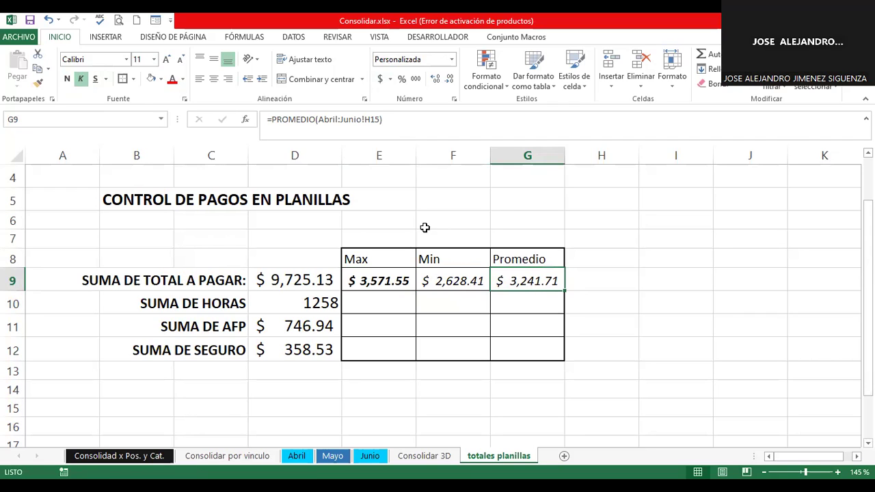
click(340, 120)
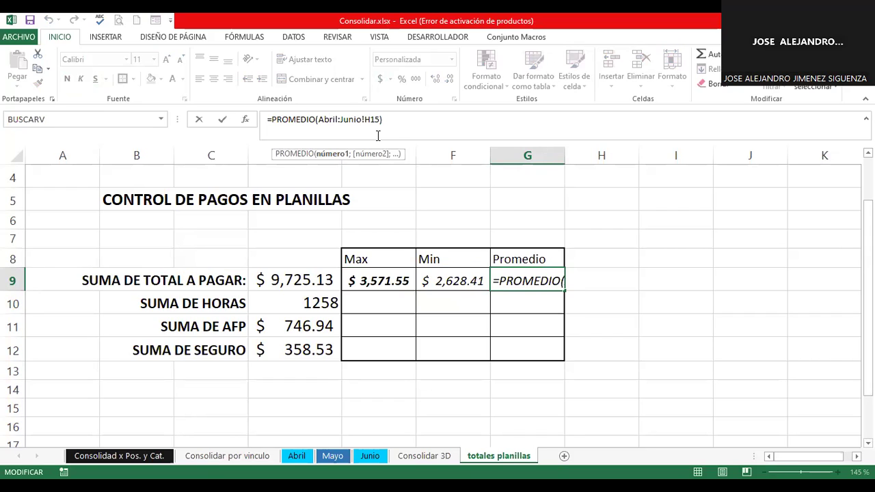
click(380, 304)
Check the Abril C15 hours total, then enter =max(abril:junio!C15) in E10, giving 462
text(=)
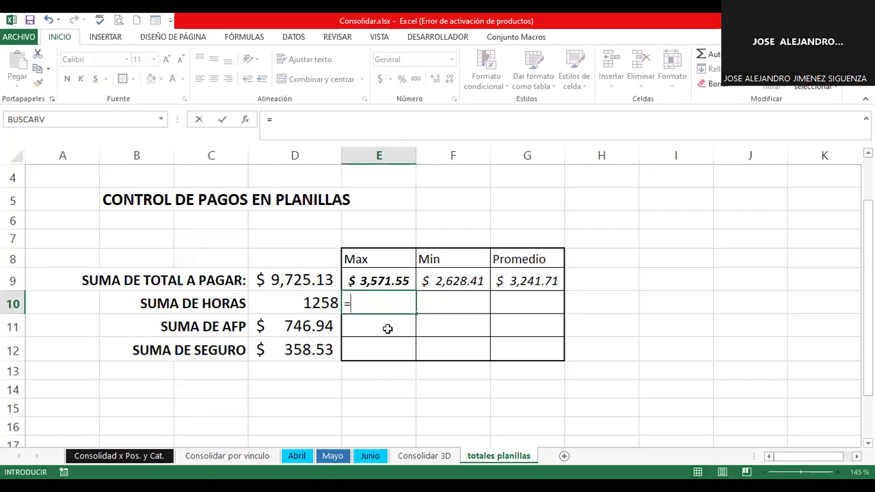
text(max)
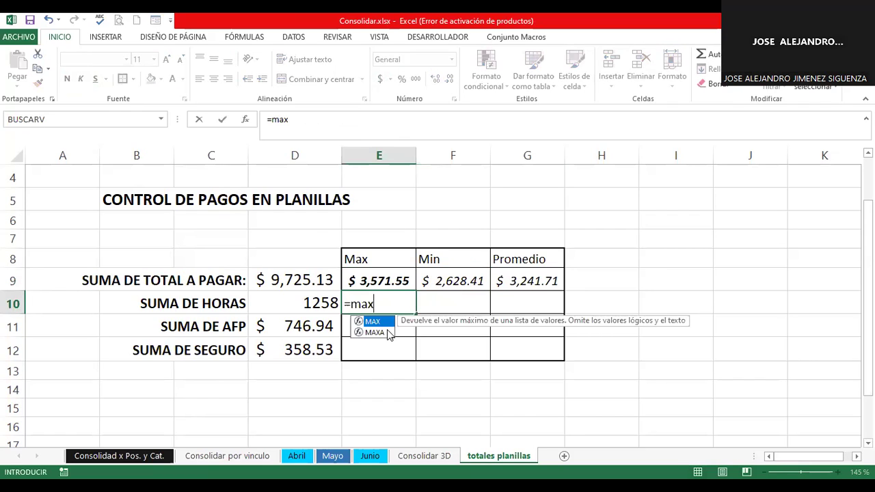
text(()
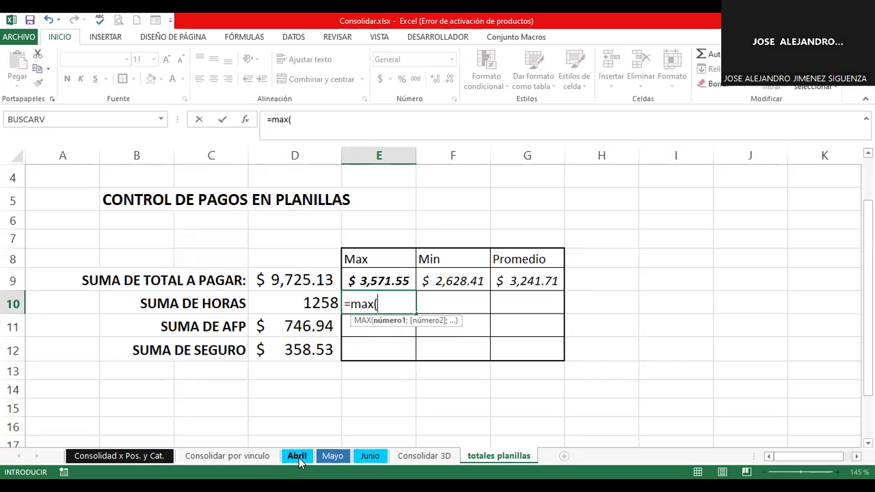
click(298, 460)
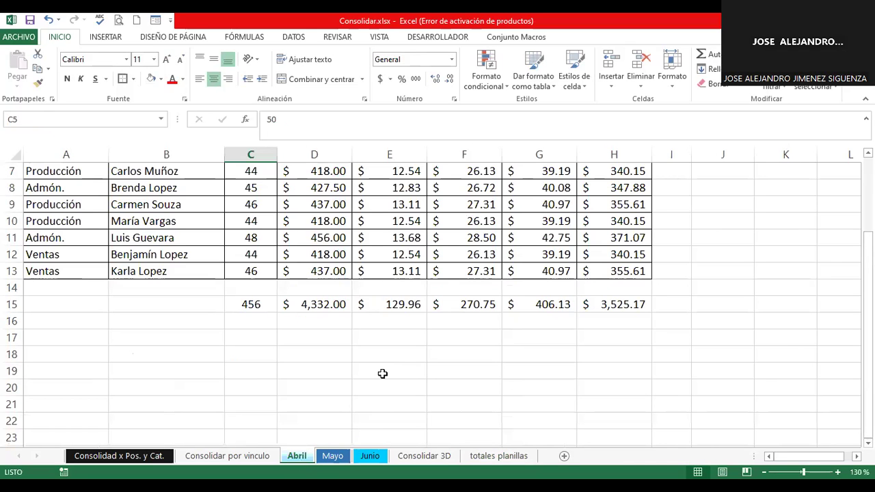
click(480, 455)
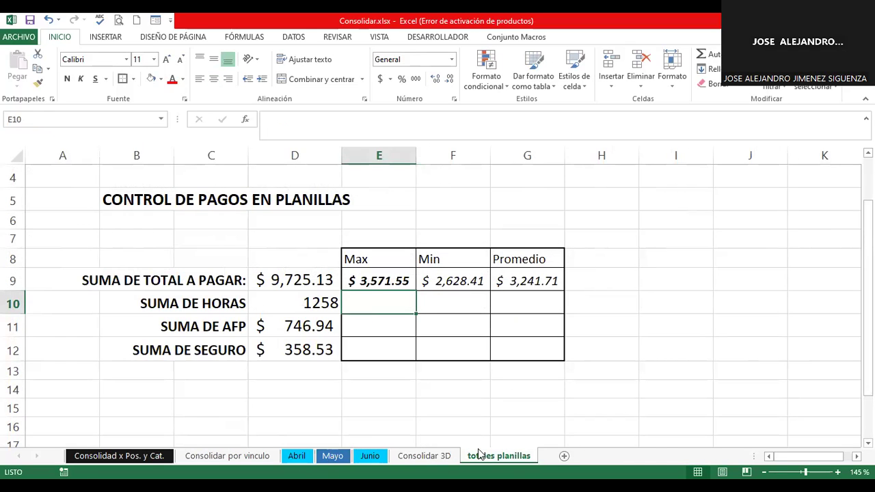
click(298, 459)
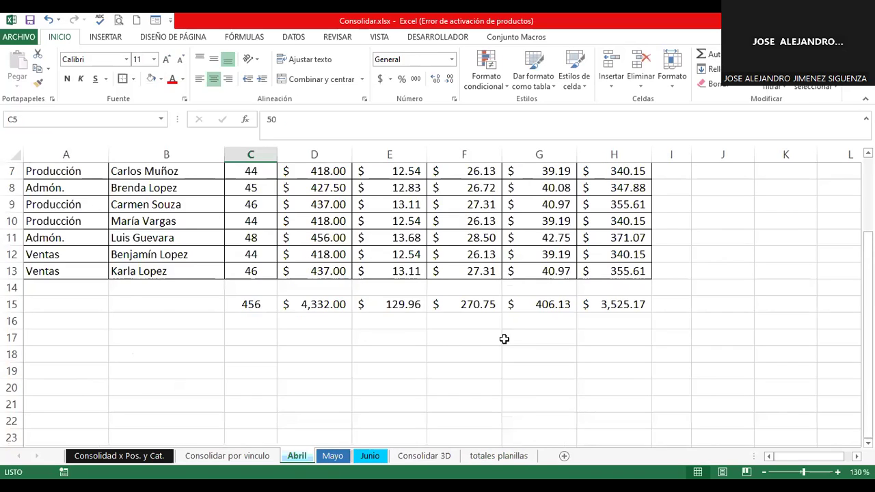
scroll(504, 339, up, 2)
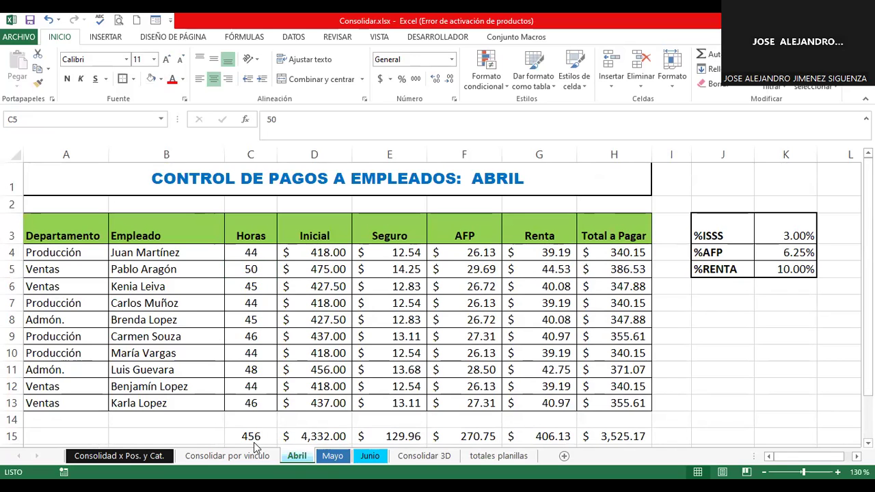
click(495, 457)
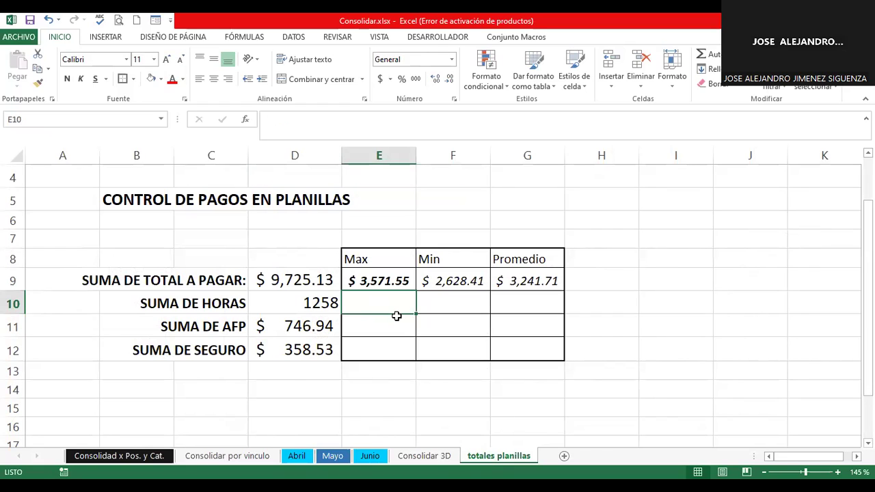
text(=)
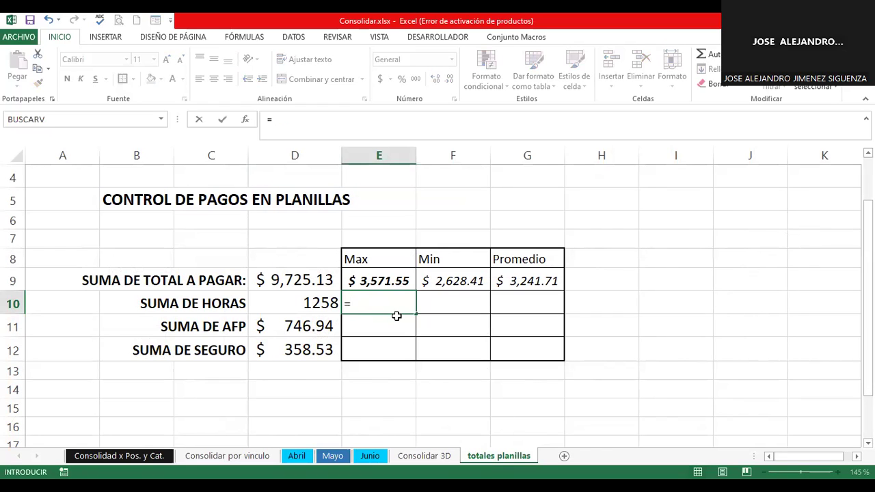
text(max(a)
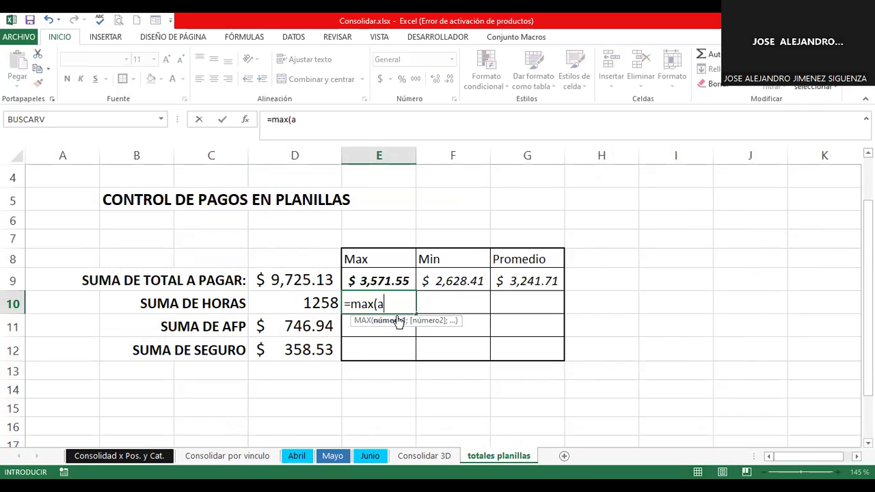
text(bril:j)
text(unio!)
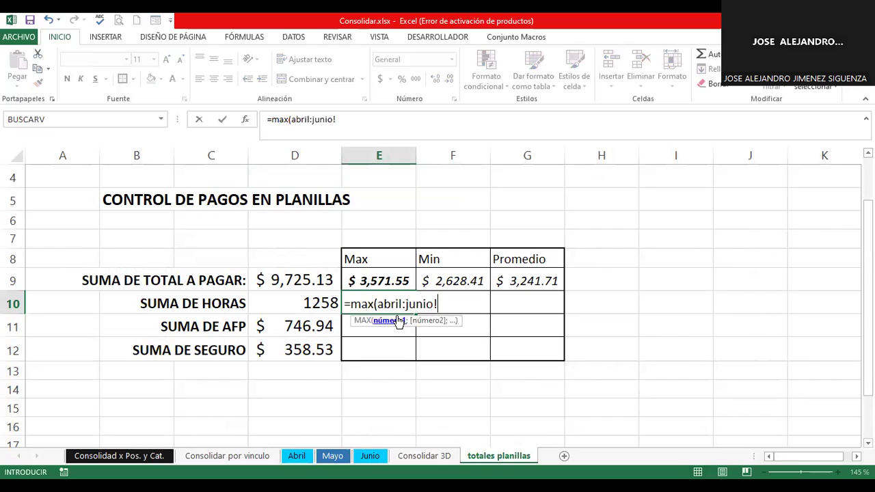
text(C15)
text())
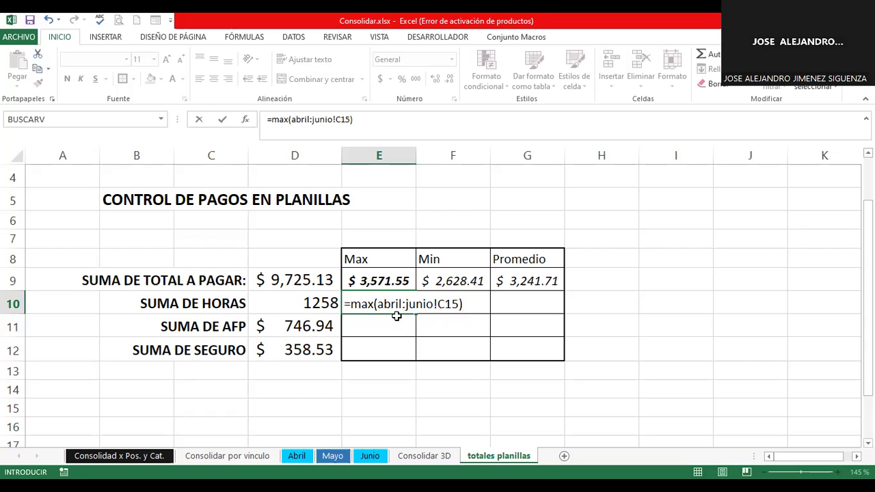
key(Return)
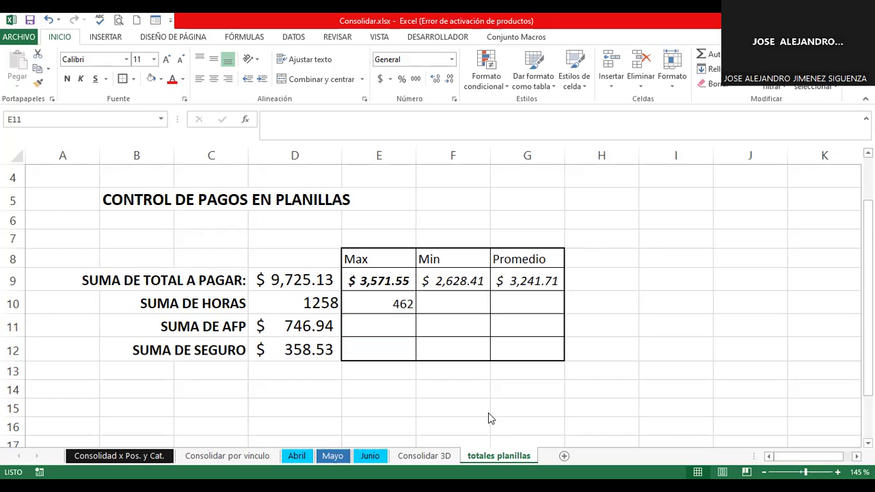
click(436, 302)
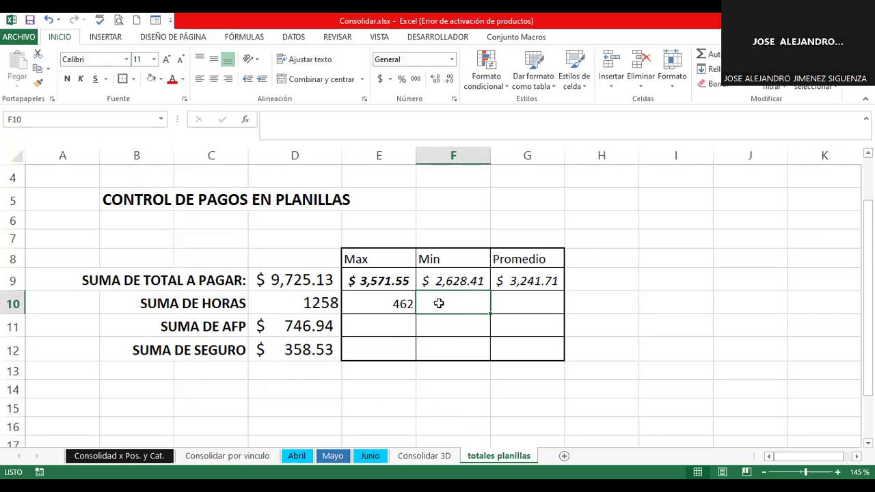
Enter =MIN('Abril:Junio'!C15) in F10, fixing a wrong sheet reference, for a minimum of 340 hours
text(=)
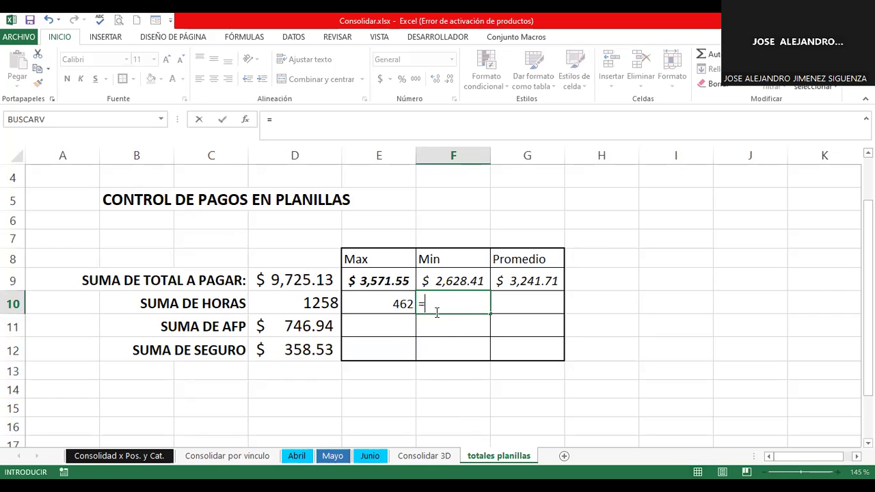
text(min()
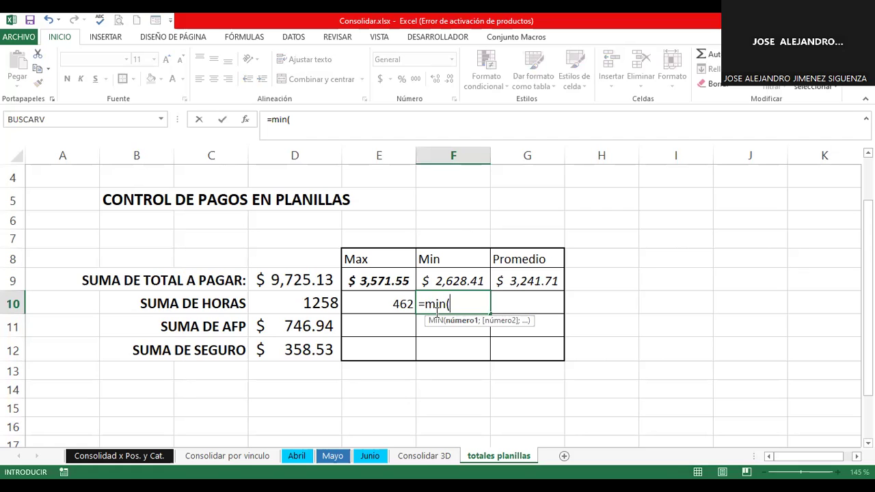
click(299, 455)
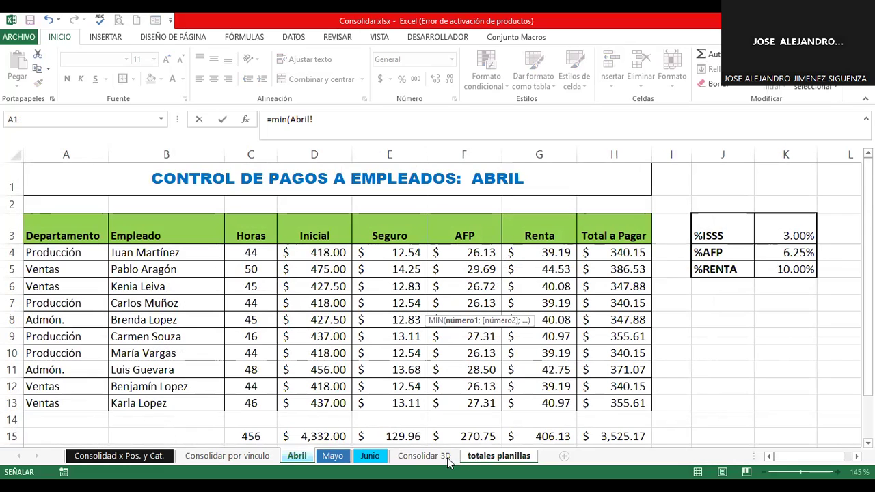
click(470, 460)
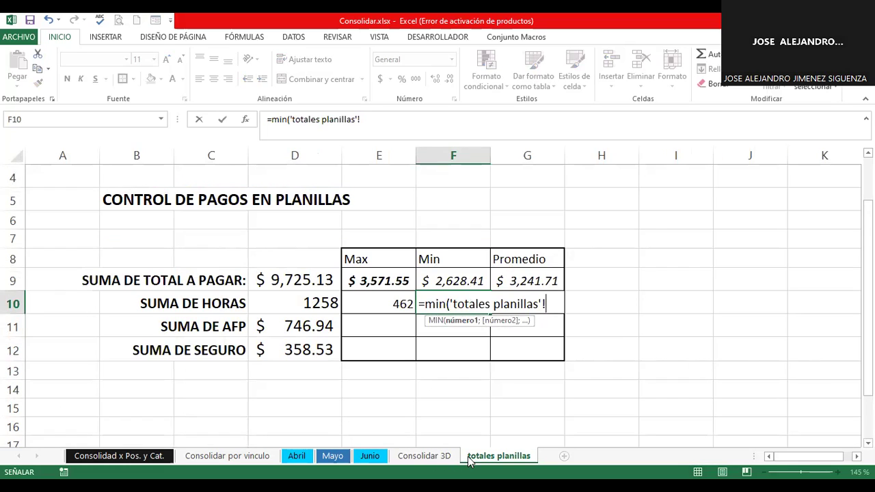
key(BackSpace)
key(BackSpace)
key(BackSpace)
key(BackSpace)
key(BackSpace)
key(BackSpace)
key(BackSpace)
key(BackSpace)
key(BackSpace)
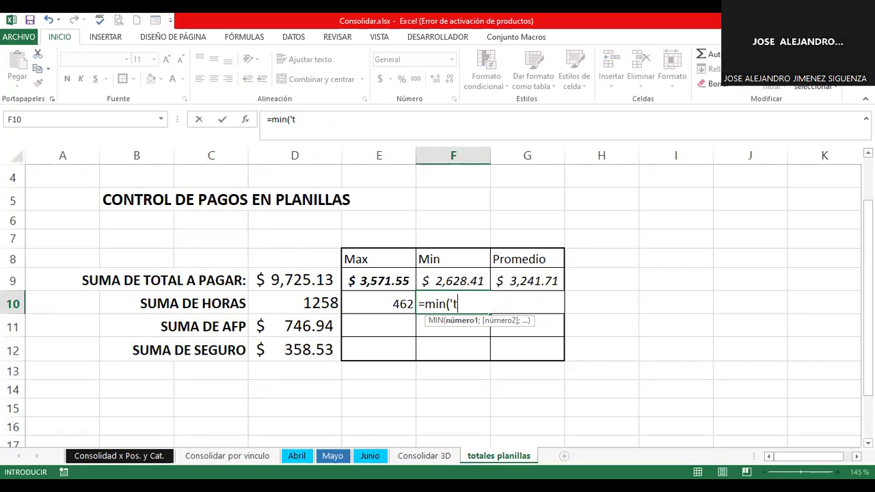
key(BackSpace)
key(BackSpace)
click(296, 455)
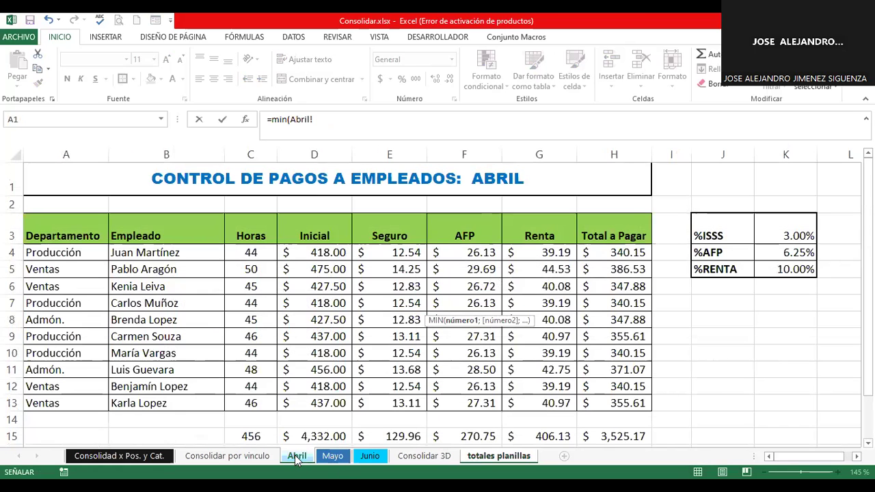
scroll(441, 311, down, 1)
scroll(400, 319, up, 1)
scroll(300, 369, down, 1)
click(253, 354)
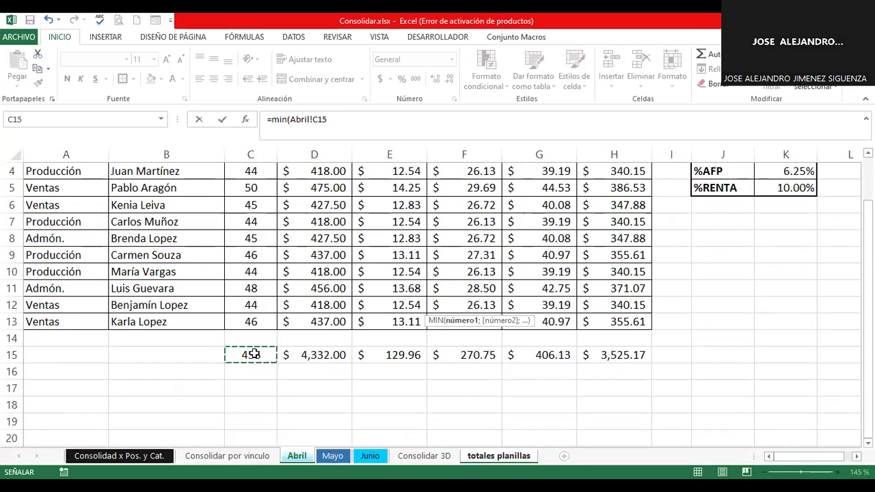
shift+click(330, 456)
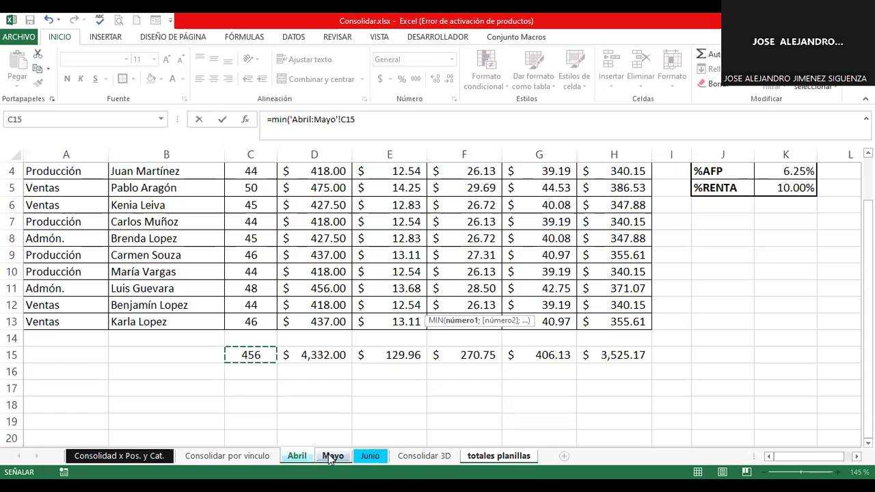
shift+click(370, 457)
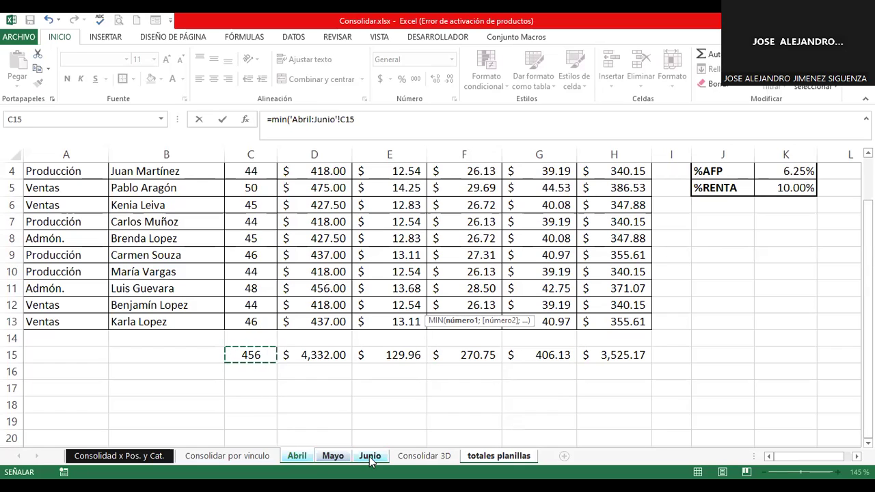
key(Return)
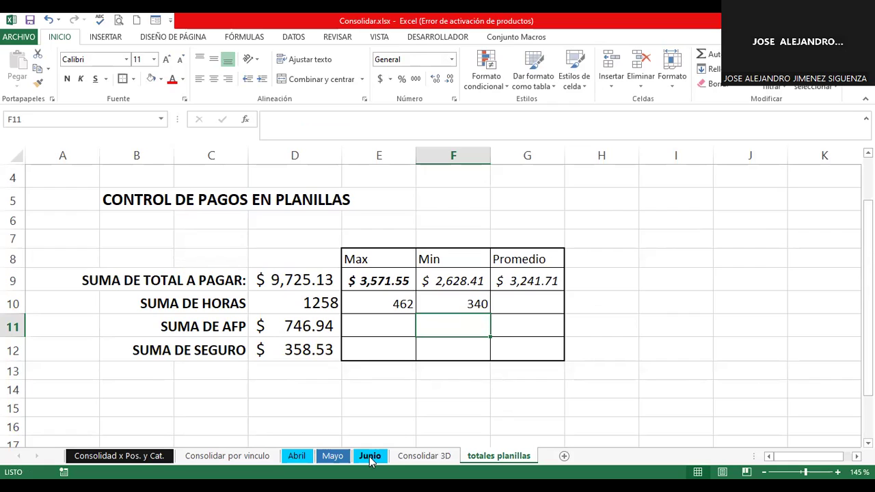
Enter =PROMEDIO('Abril:Junio'!C15) in G10, averaging the hours to 419.33333
click(544, 301)
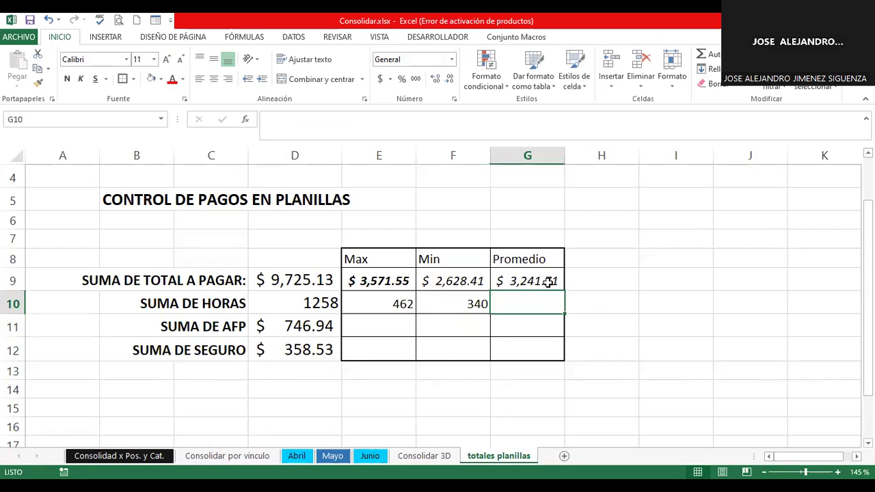
text(=)
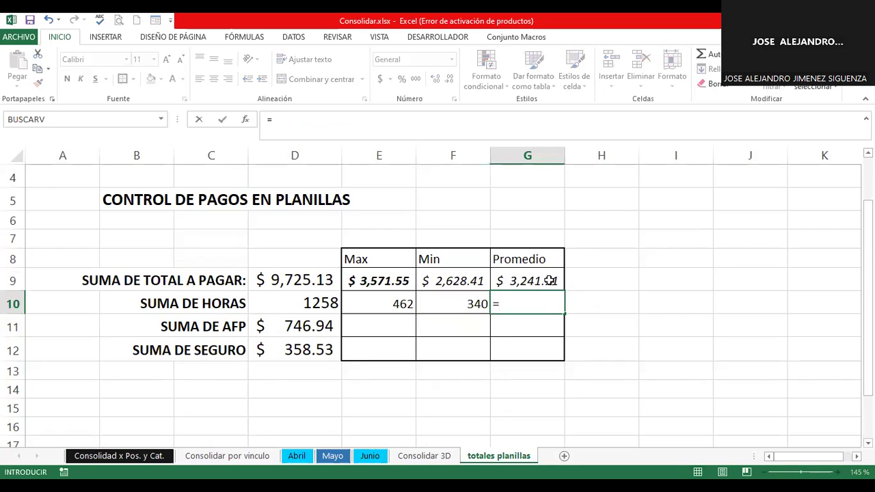
text(promedio()
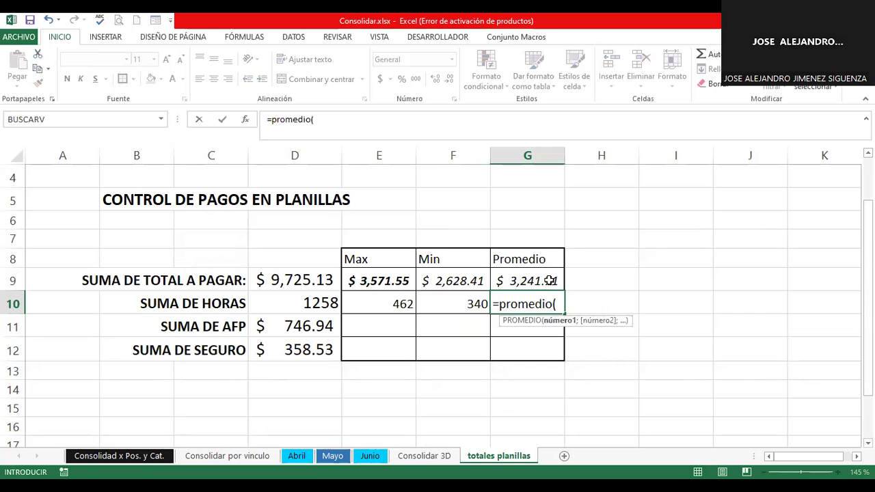
click(297, 457)
scroll(410, 384, up, 1)
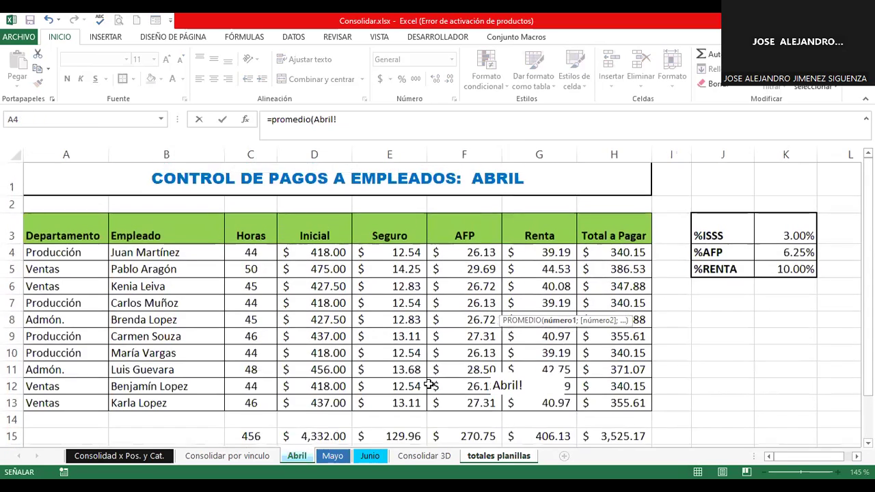
scroll(296, 382, down, 1)
click(259, 354)
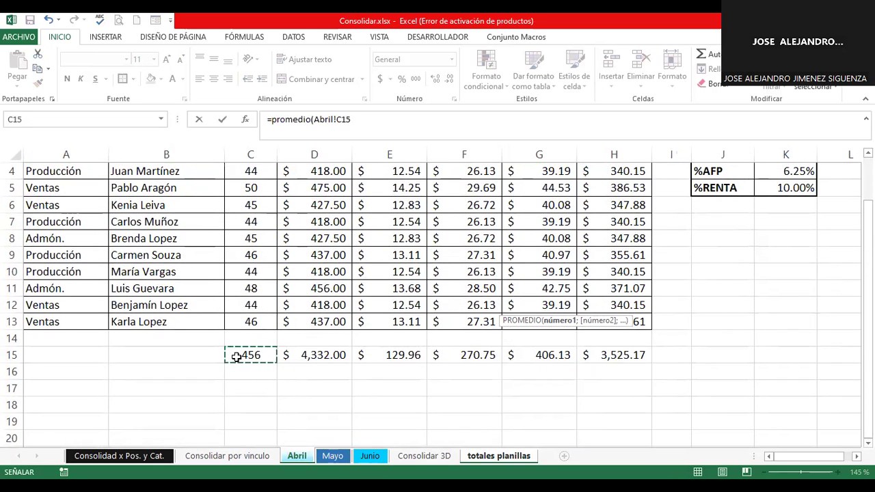
shift+click(333, 457)
shift+click(366, 459)
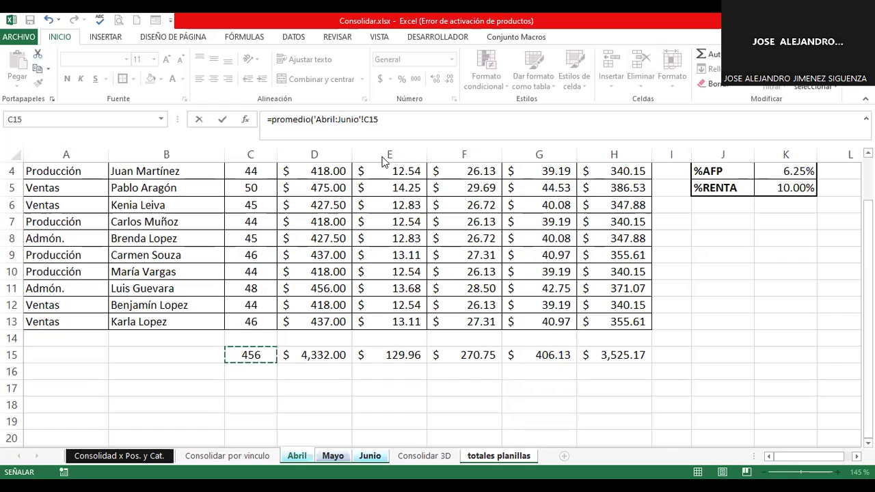
click(388, 121)
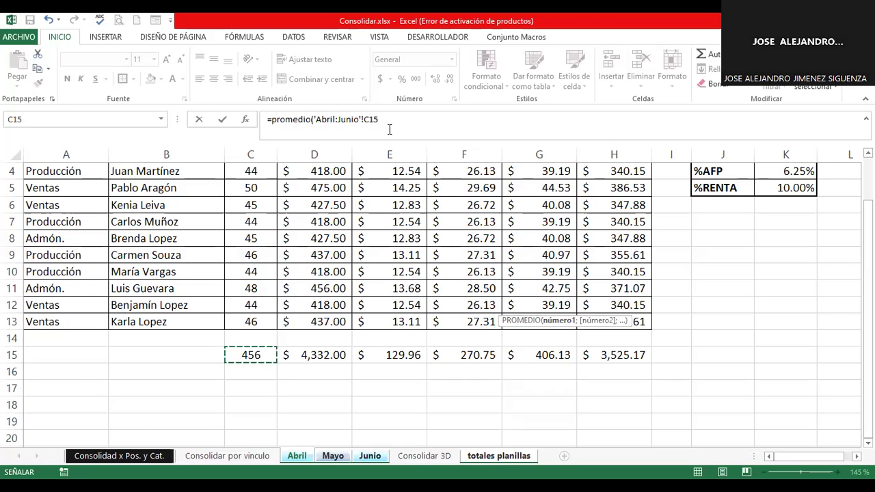
click(388, 128)
text())
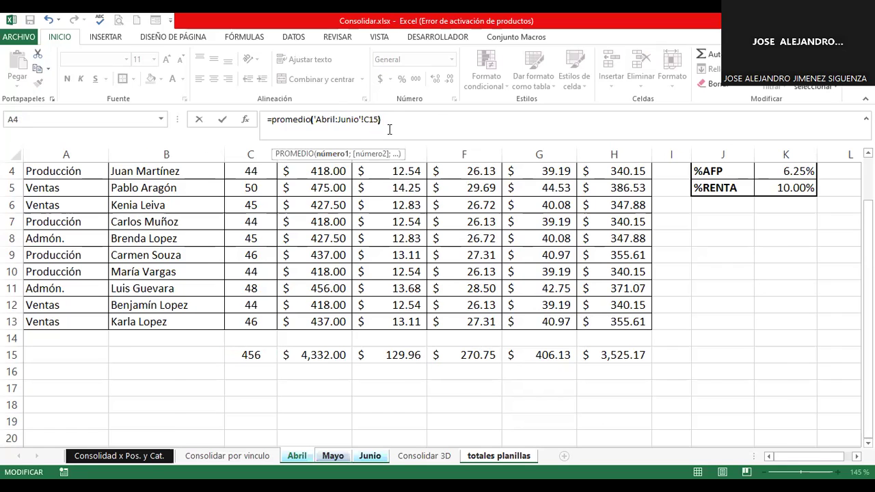
key(Return)
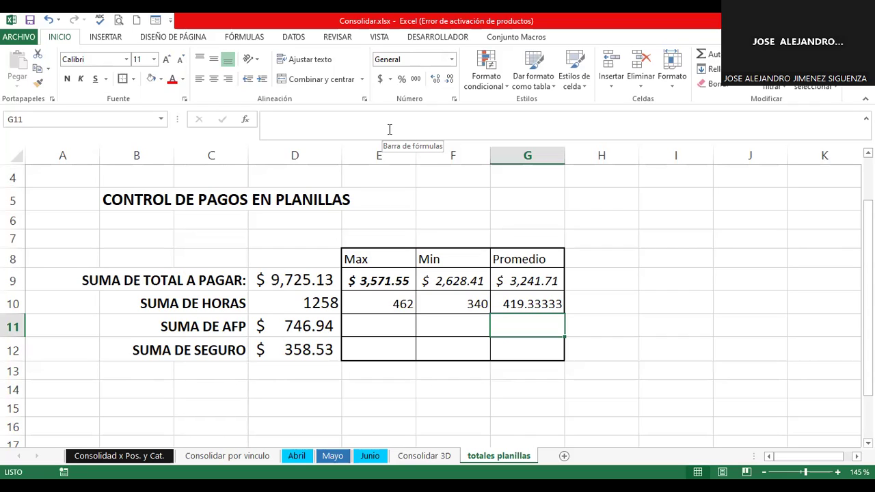
click(135, 60)
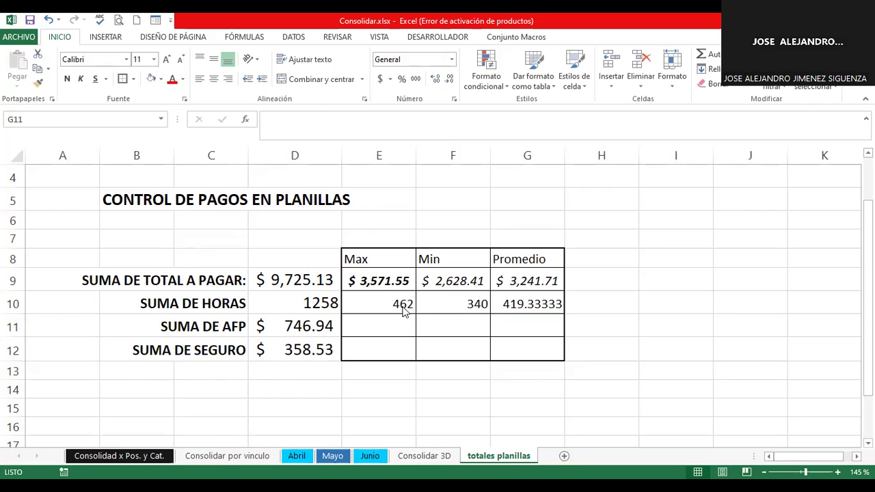
click(385, 303)
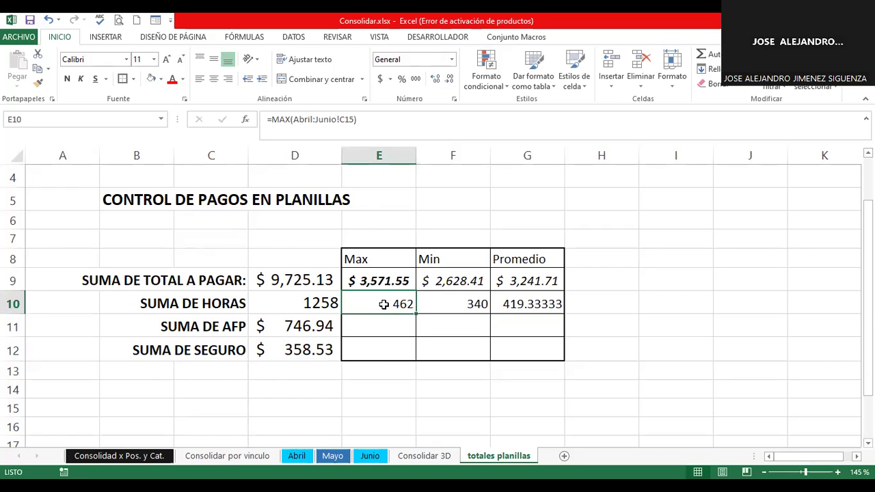
double_click(382, 304)
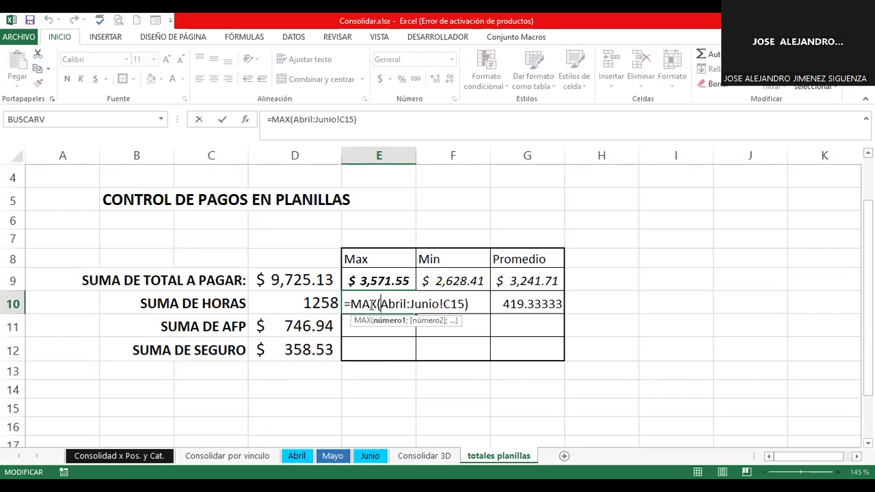
drag(377, 303, 353, 300)
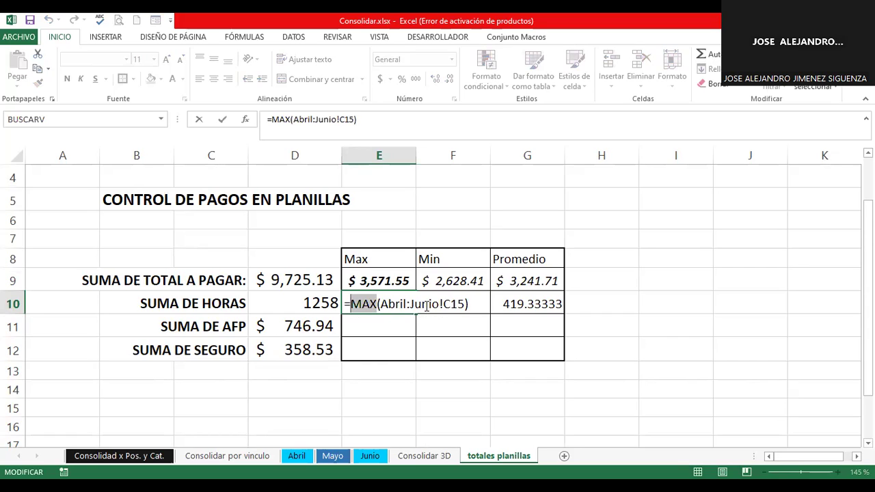
click(369, 303)
key(Return)
double_click(453, 302)
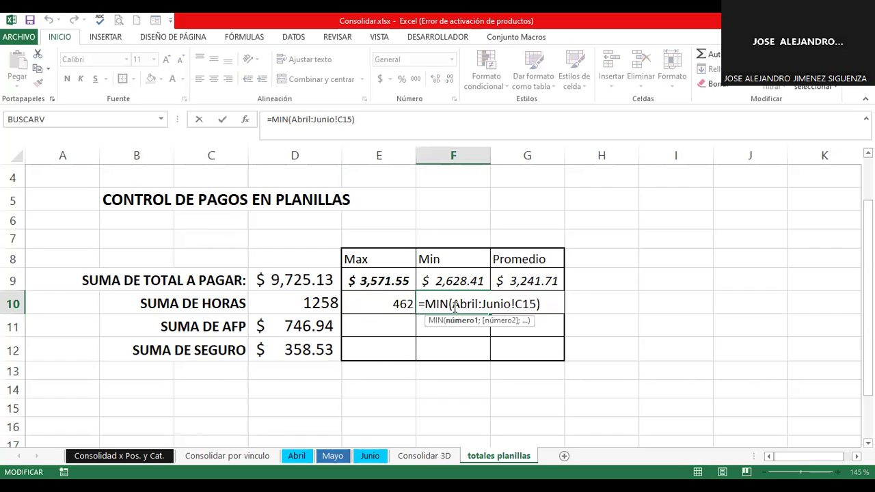
drag(452, 302, 515, 303)
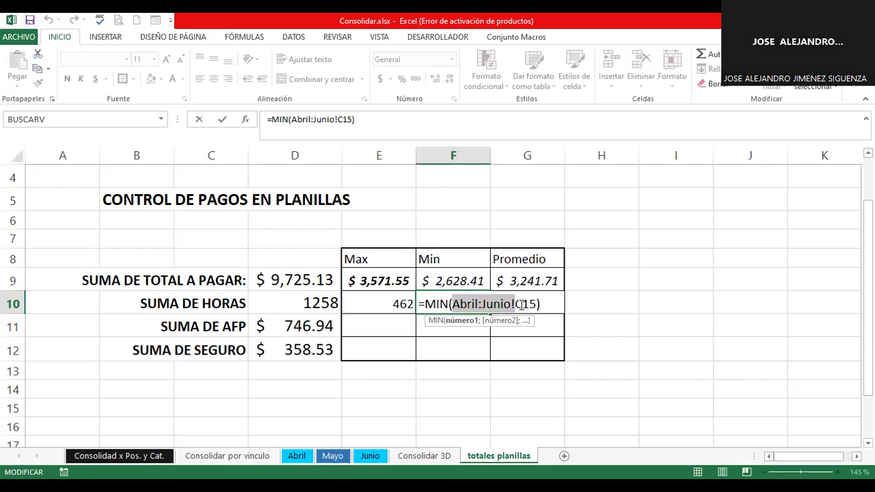
double_click(432, 305)
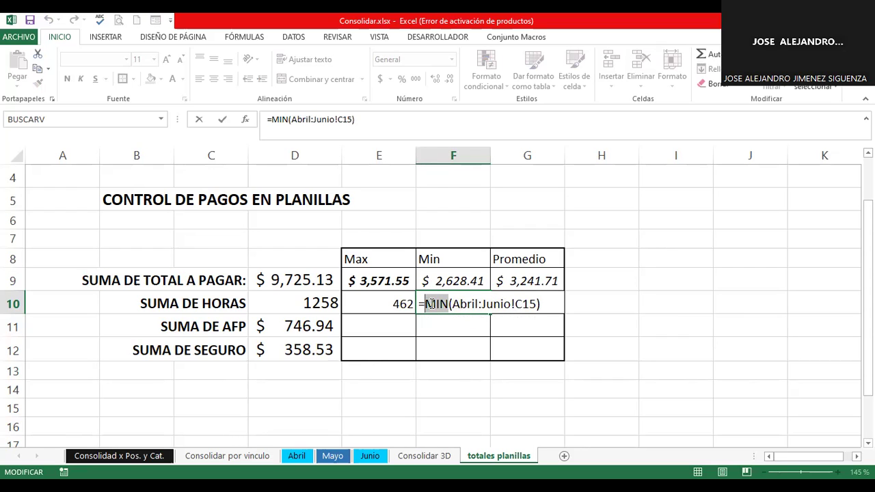
key(Return)
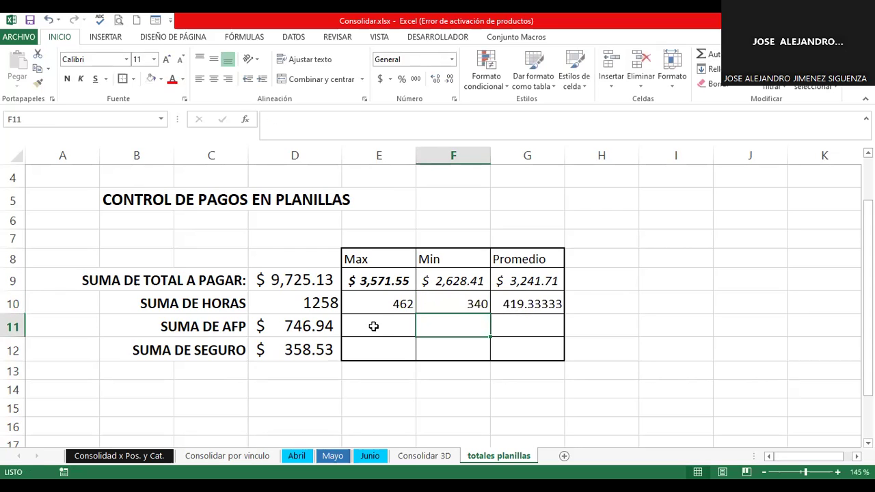
click(381, 329)
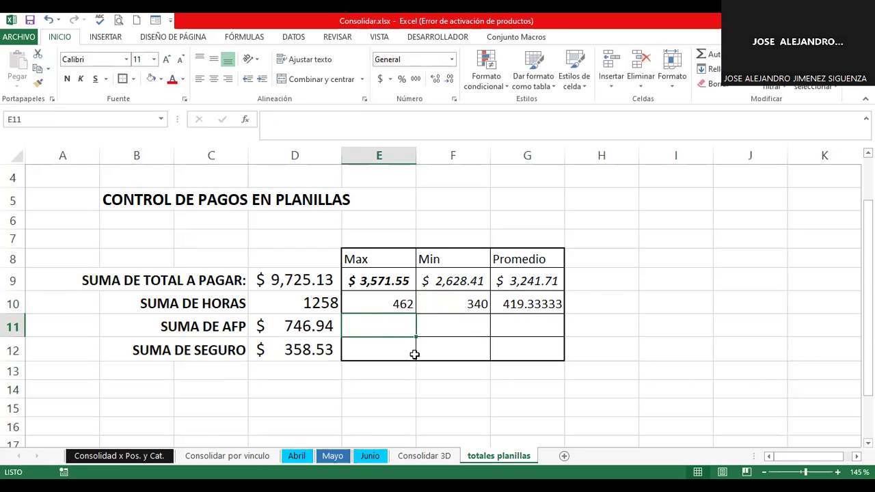
drag(385, 304, 416, 307)
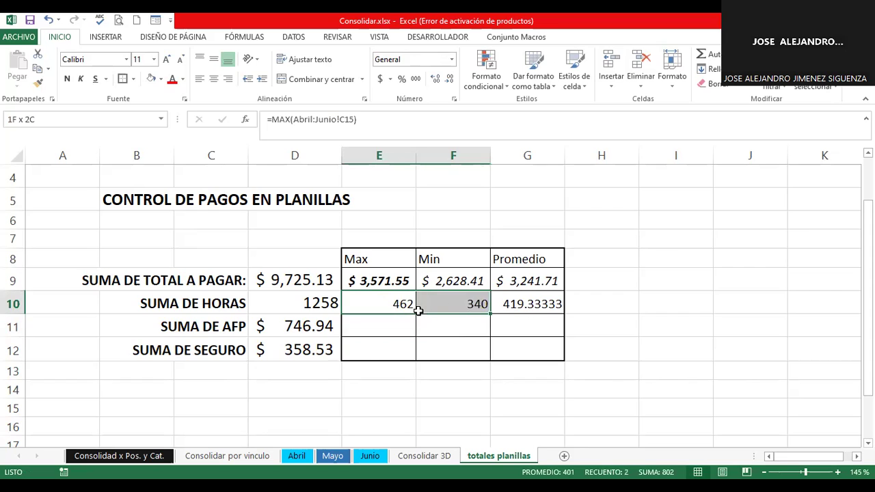
click(451, 306)
click(532, 304)
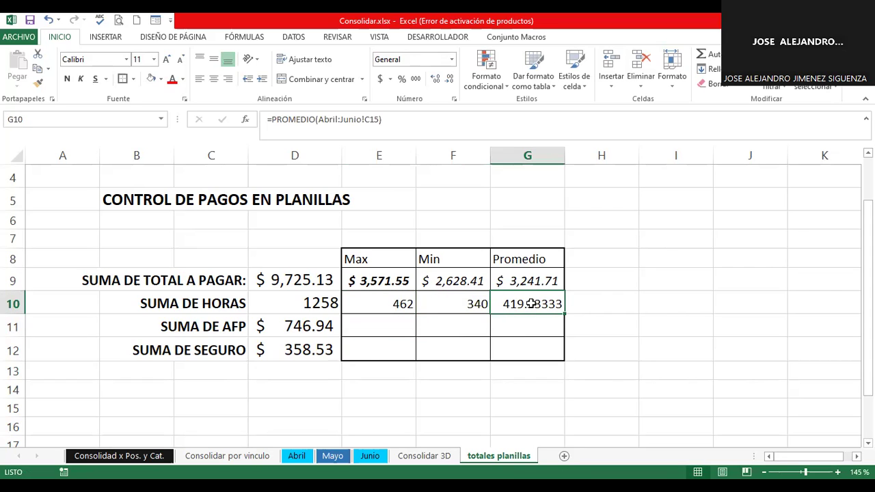
click(380, 332)
Enter =SUMA('Abril:Junio'!F15) in E11 for SUMA DE AFP, giving 746.9375
text(=)
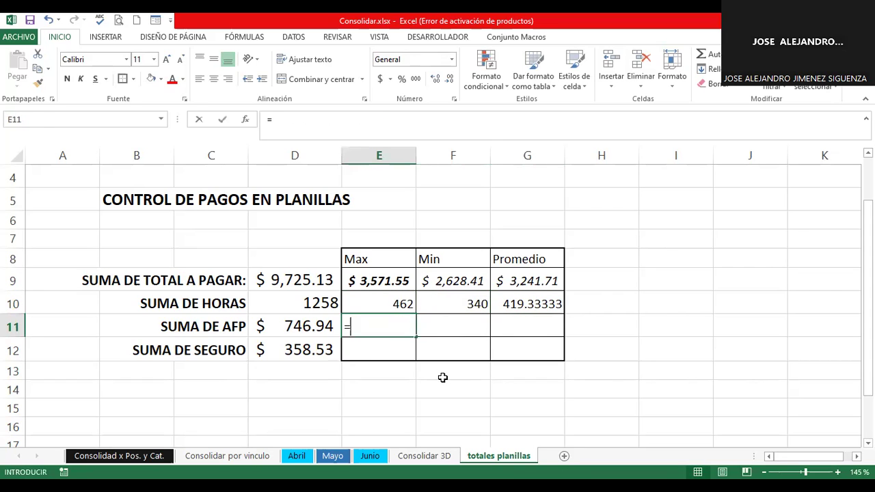
text(suma/)
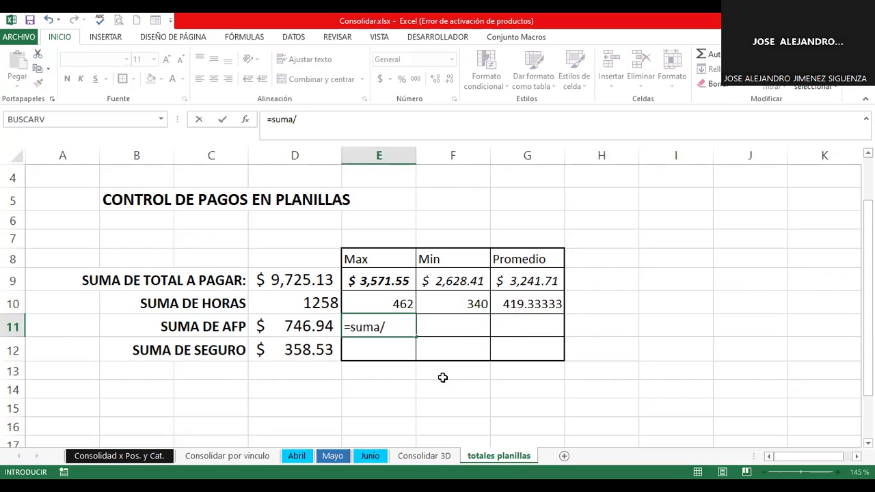
key(BackSpace)
text(()
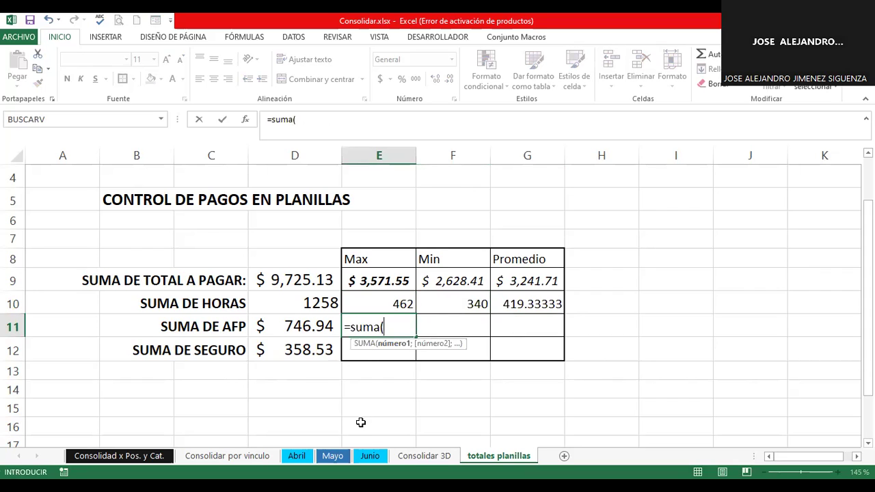
click(297, 455)
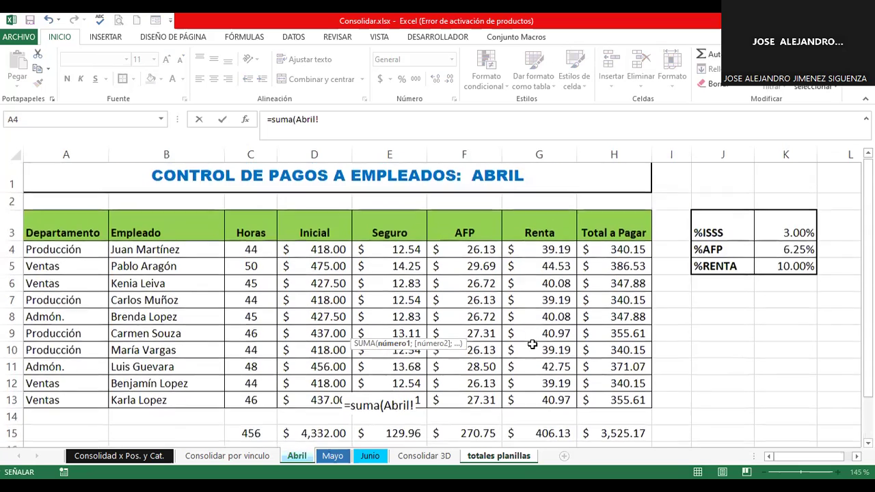
click(455, 433)
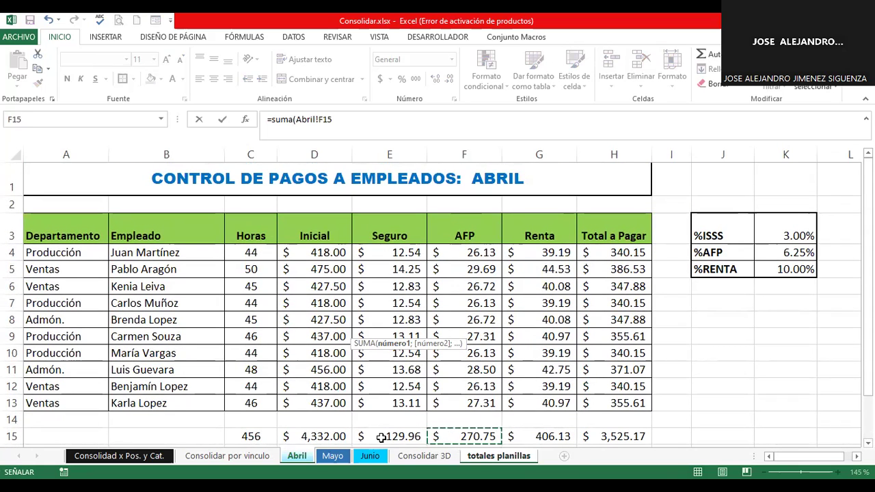
shift+click(335, 458)
shift+click(367, 456)
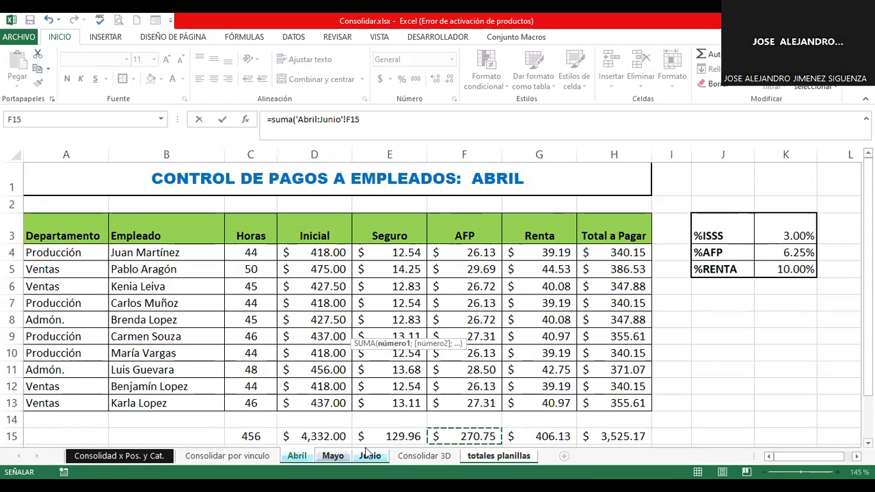
key(Return)
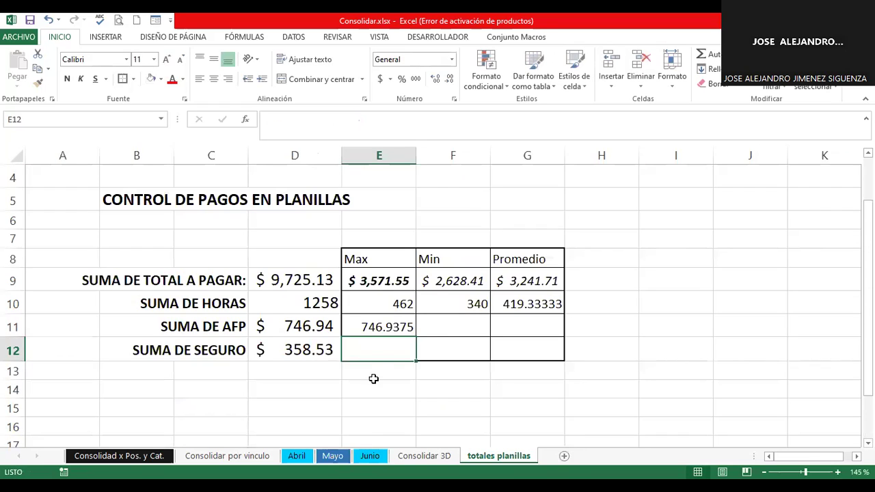
click(392, 326)
click(453, 326)
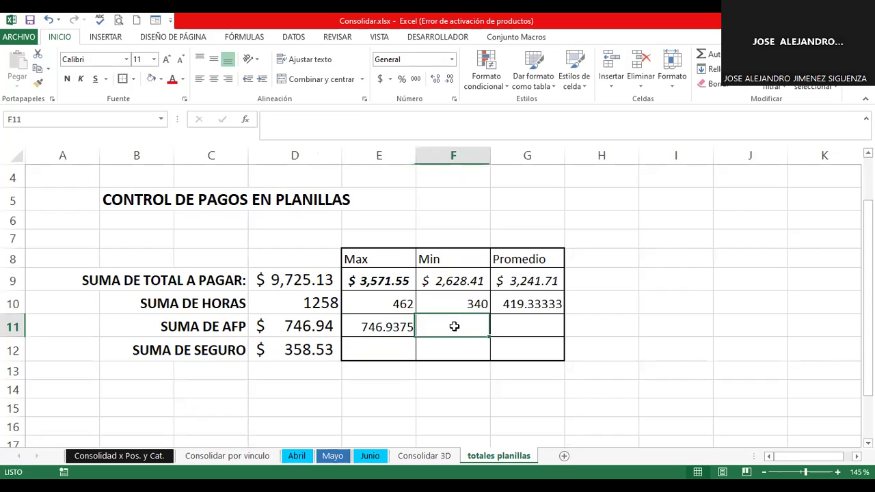
Make the E8:G8 Max/Min/Promedio headers red, bold, size 12, centred, with light green fill
drag(376, 260, 540, 271)
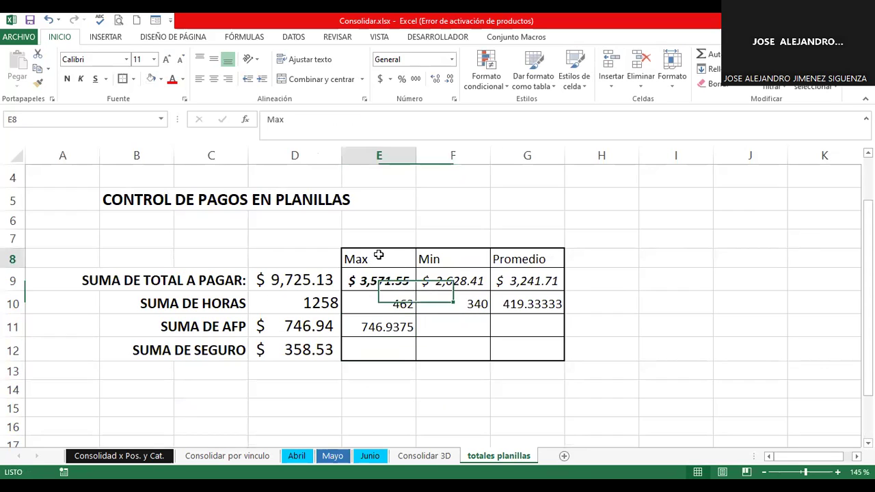
click(542, 267)
drag(352, 257, 515, 261)
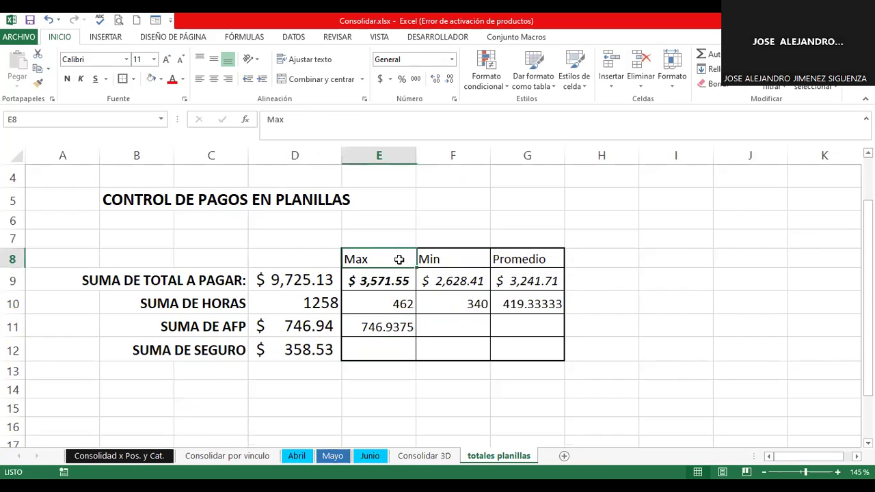
click(172, 79)
click(68, 79)
click(166, 59)
click(217, 78)
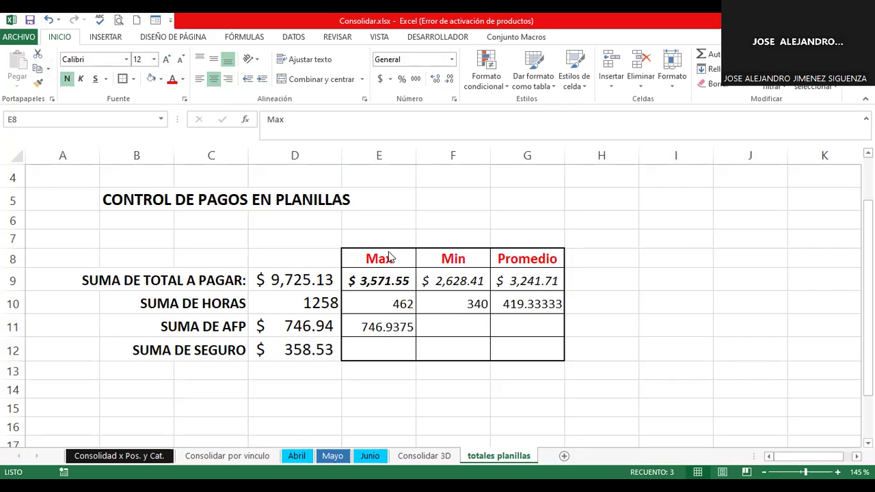
drag(390, 256, 523, 258)
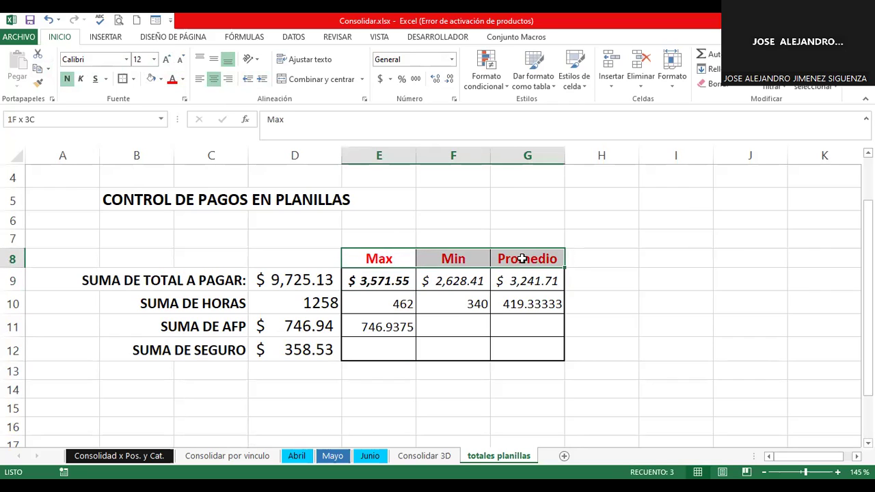
click(160, 79)
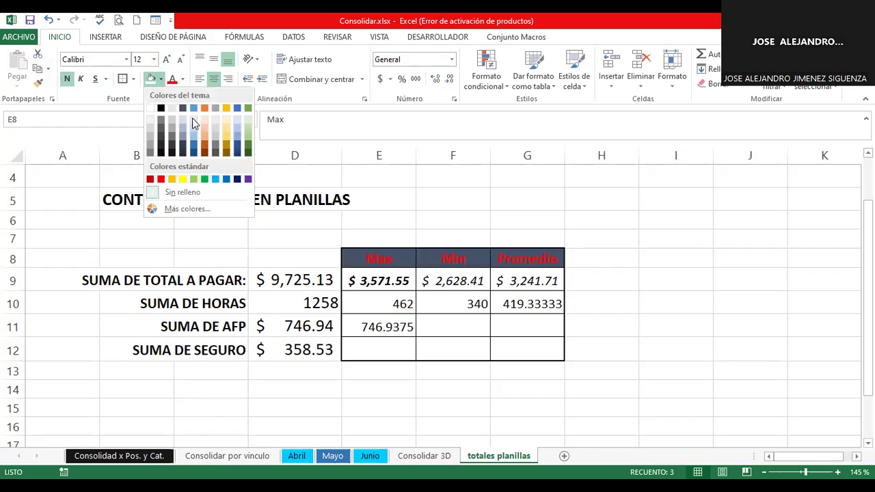
click(244, 120)
Shade the D9:D12 totals light gold
click(410, 303)
click(398, 281)
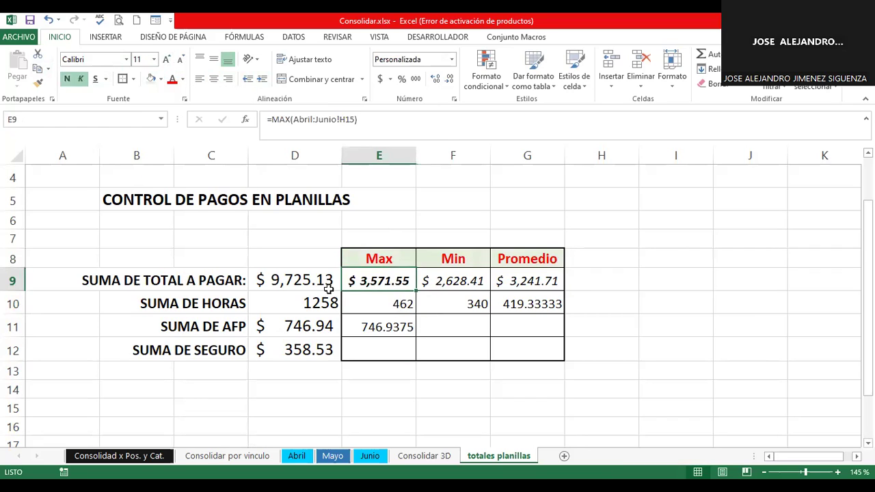
drag(329, 289, 325, 349)
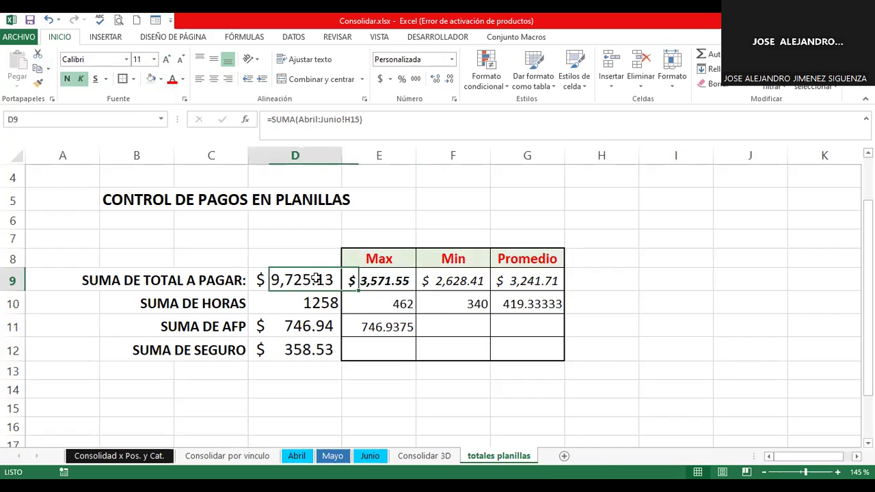
click(161, 78)
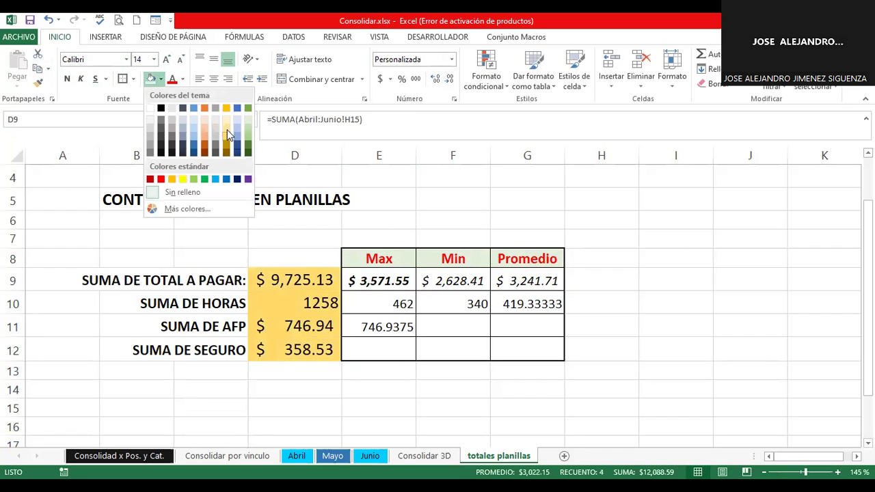
click(227, 130)
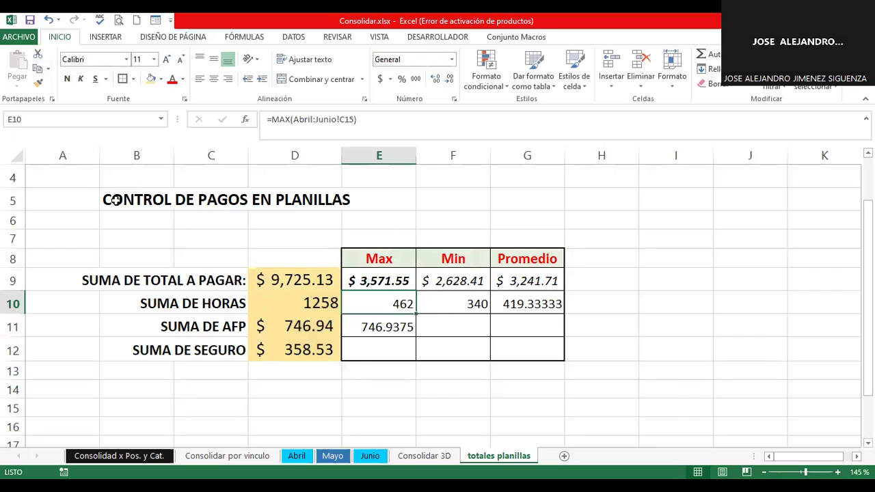
Merge and centre the title across B5:G5 and enlarge it to 18 points
drag(123, 200, 537, 198)
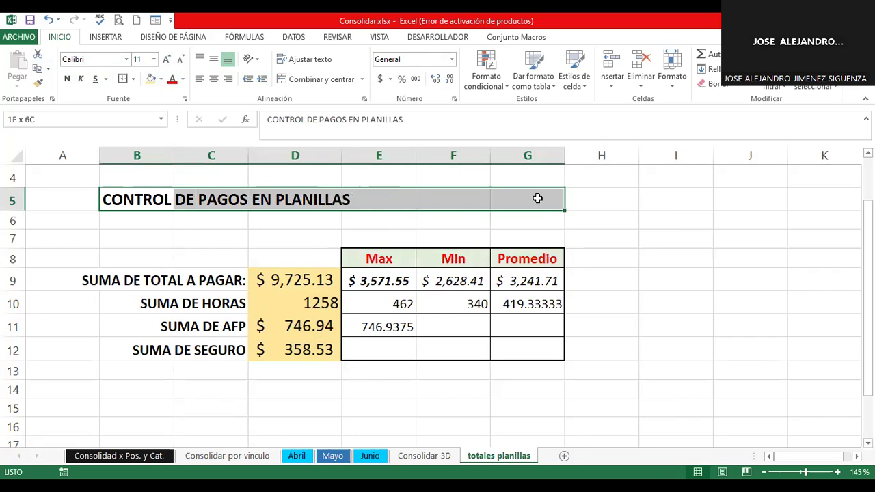
click(324, 82)
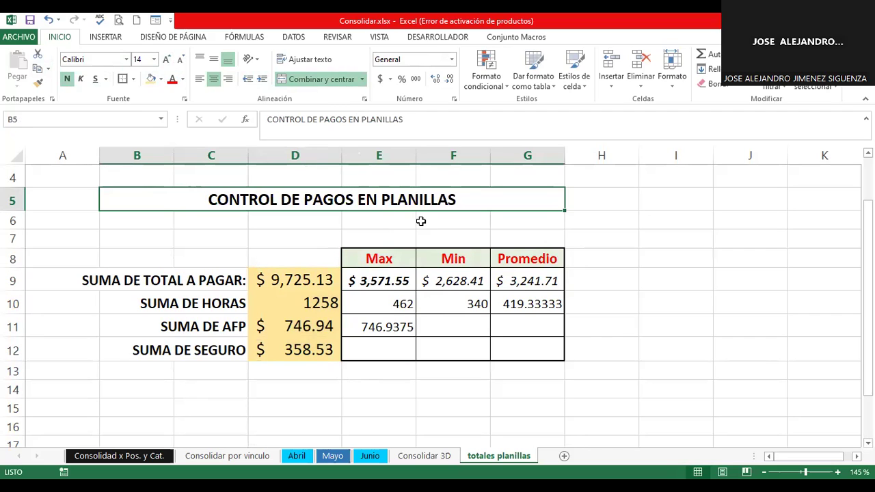
click(166, 60)
click(166, 59)
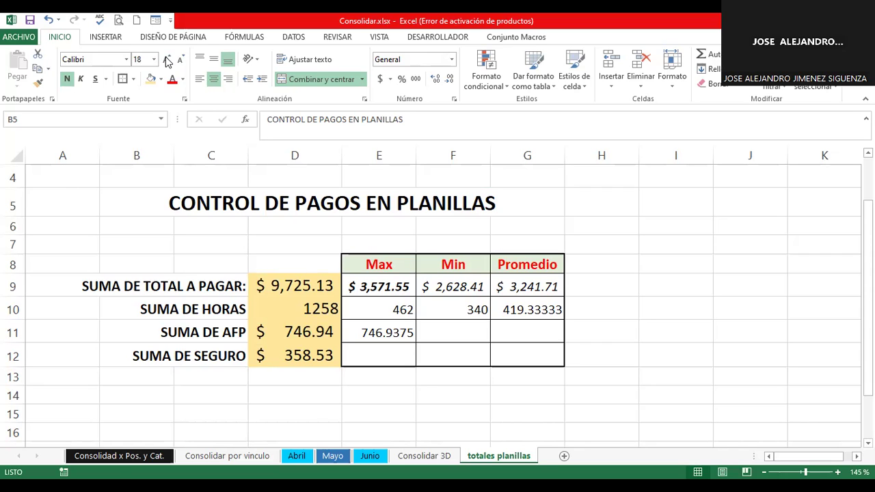
click(133, 465)
click(444, 311)
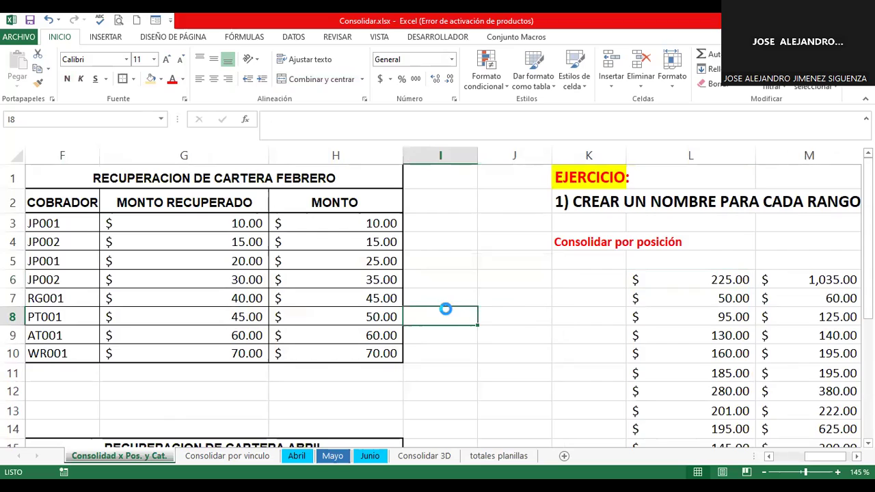
ctrl+scroll(445, 309, down, 3)
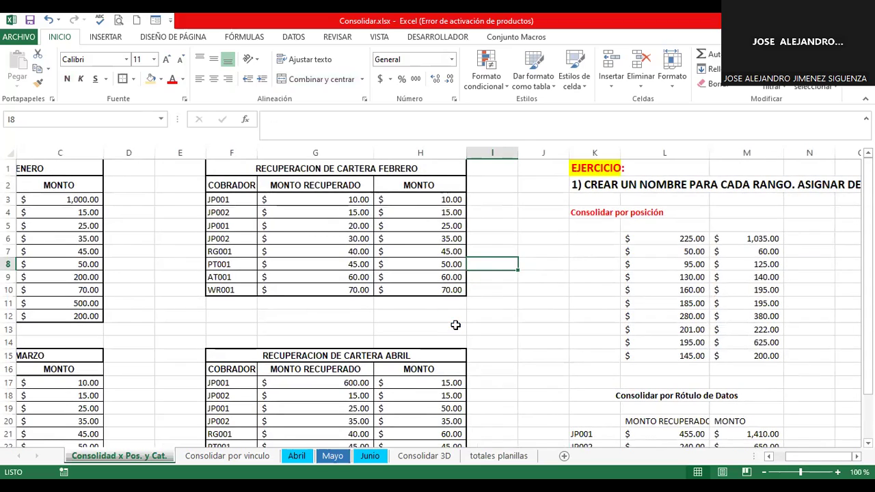
ctrl+scroll(455, 325, down, 1)
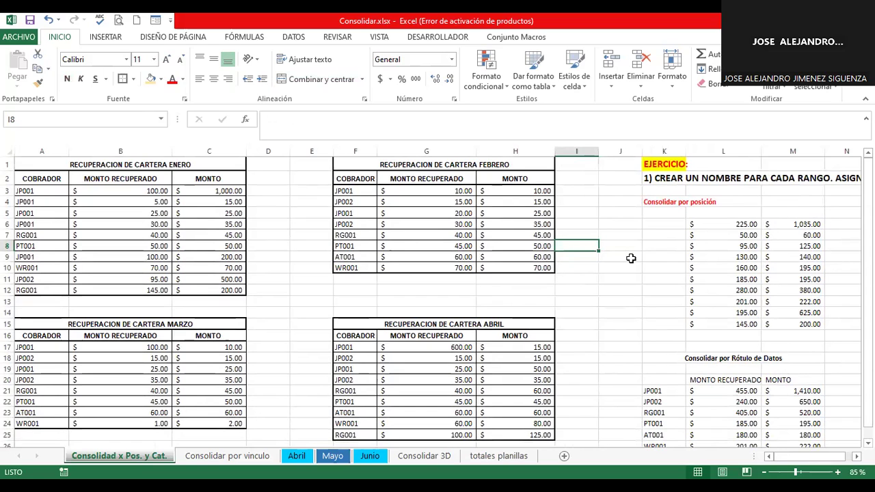
click(694, 227)
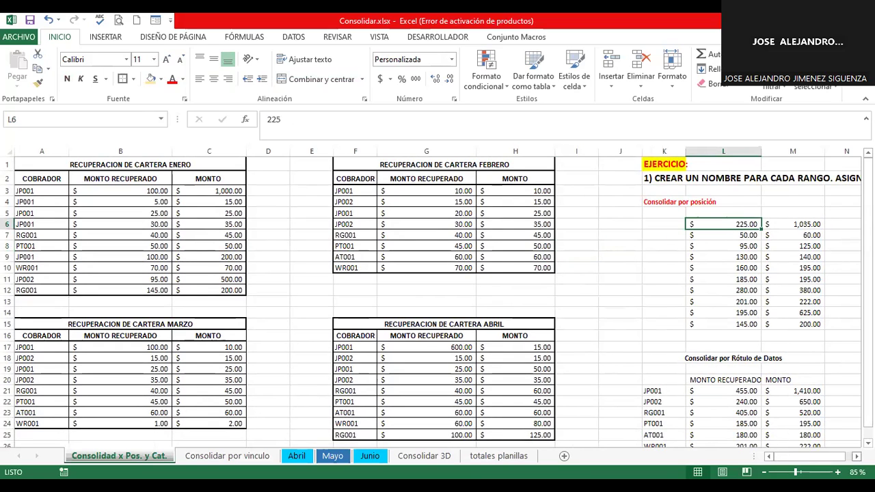
click(856, 455)
click(856, 456)
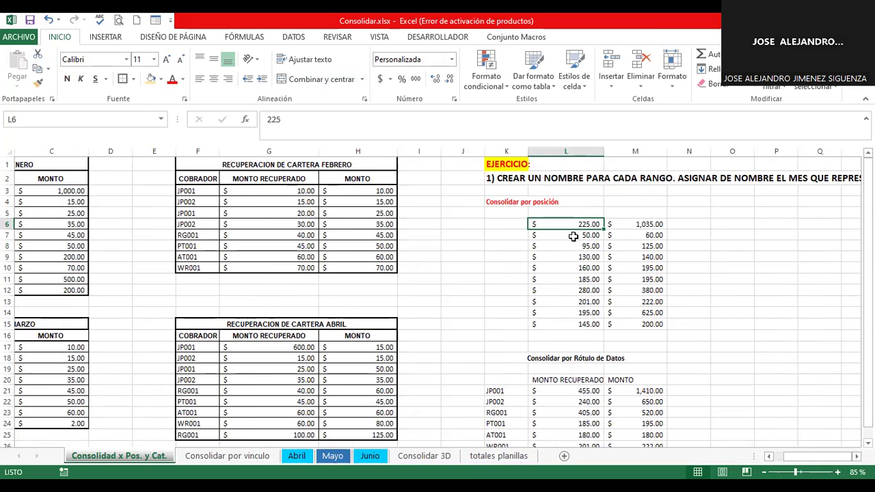
scroll(663, 308, down, 3)
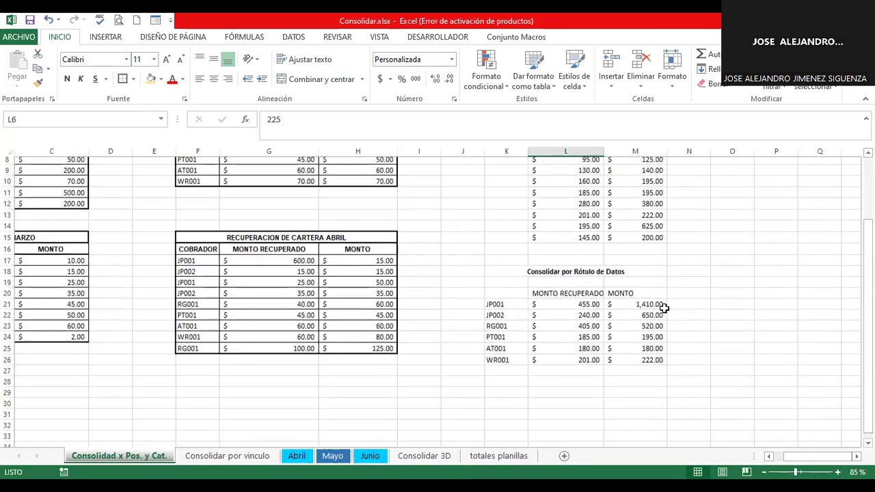
scroll(733, 355, down, 2)
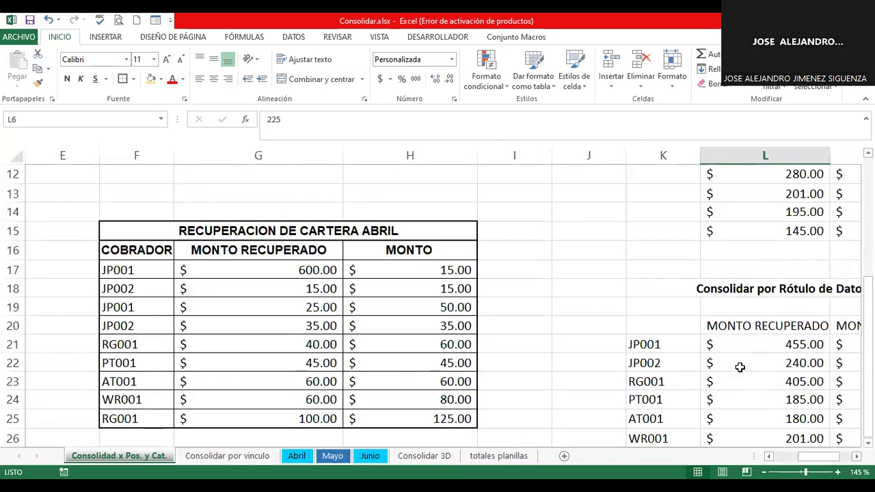
scroll(665, 333, right, 2)
scroll(665, 334, down, 1)
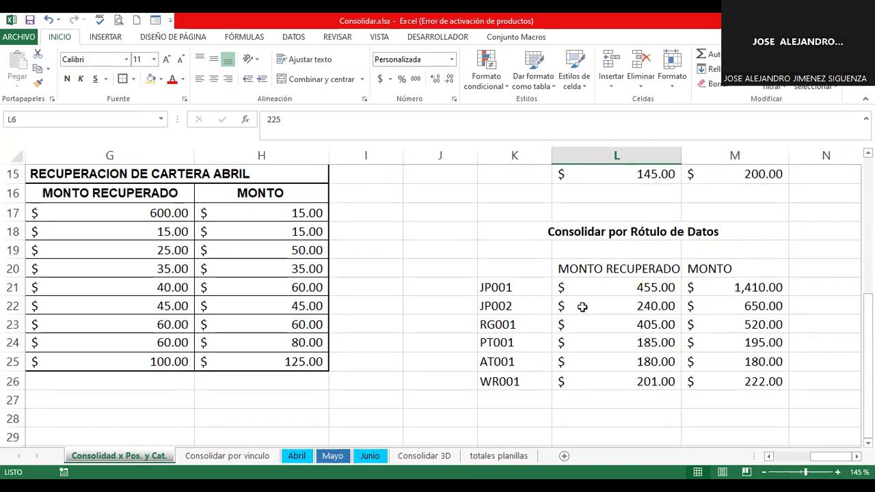
click(584, 269)
click(726, 270)
click(635, 274)
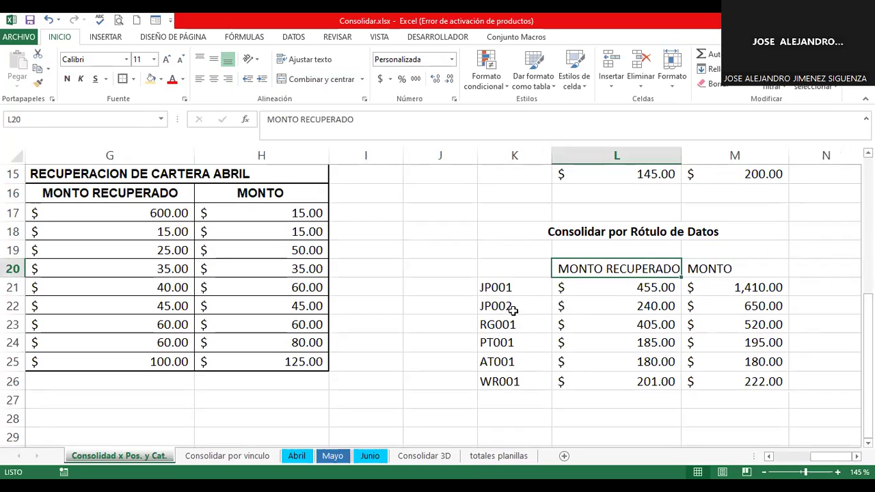
drag(511, 288, 518, 380)
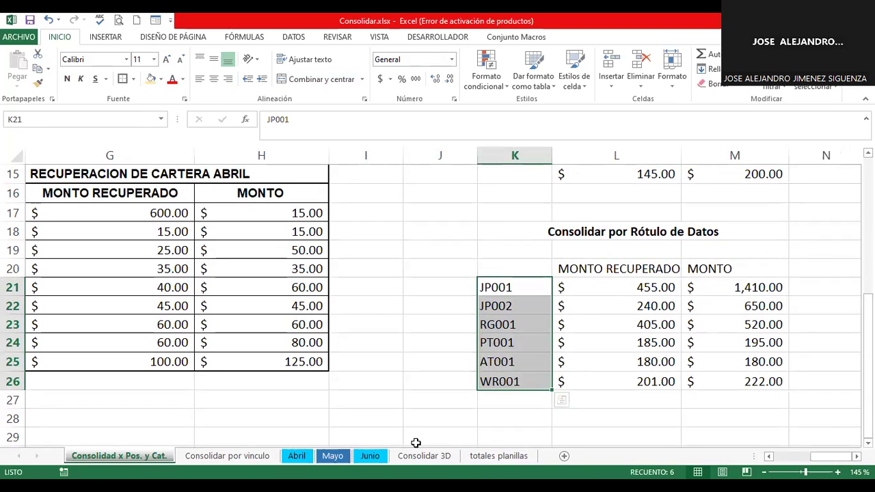
click(495, 460)
click(402, 288)
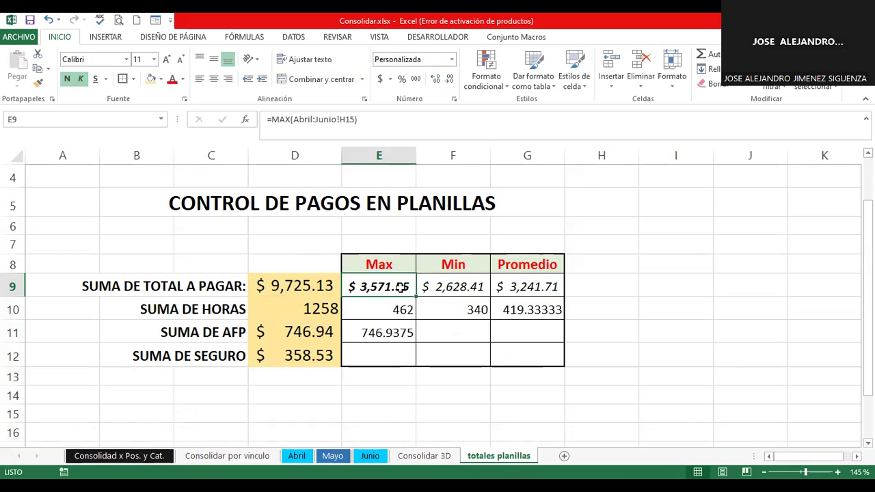
click(383, 416)
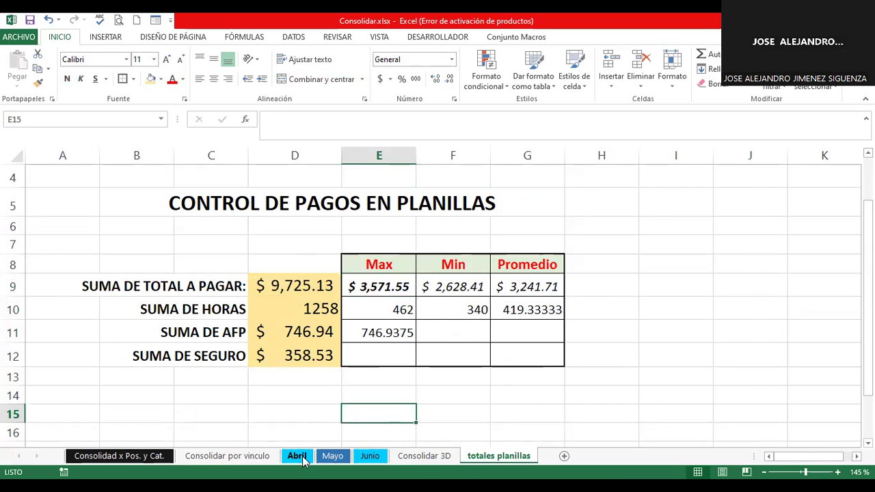
click(302, 458)
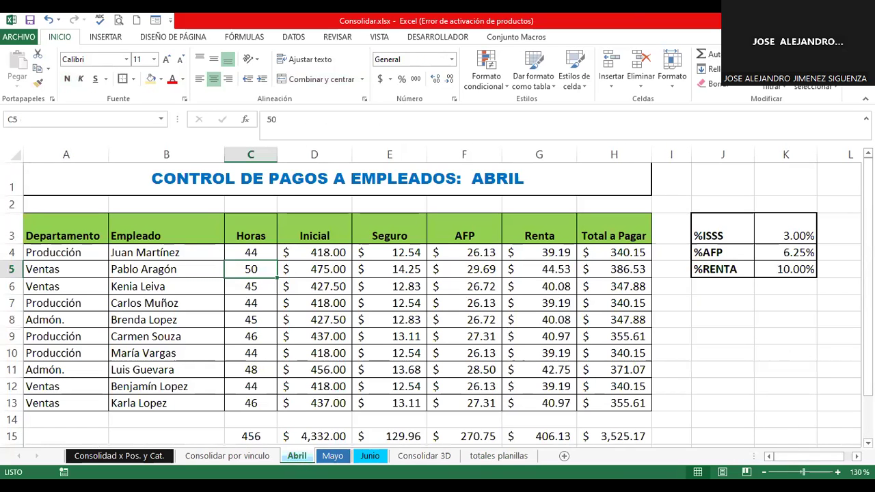
ctrl+scroll(437, 301, down, 1)
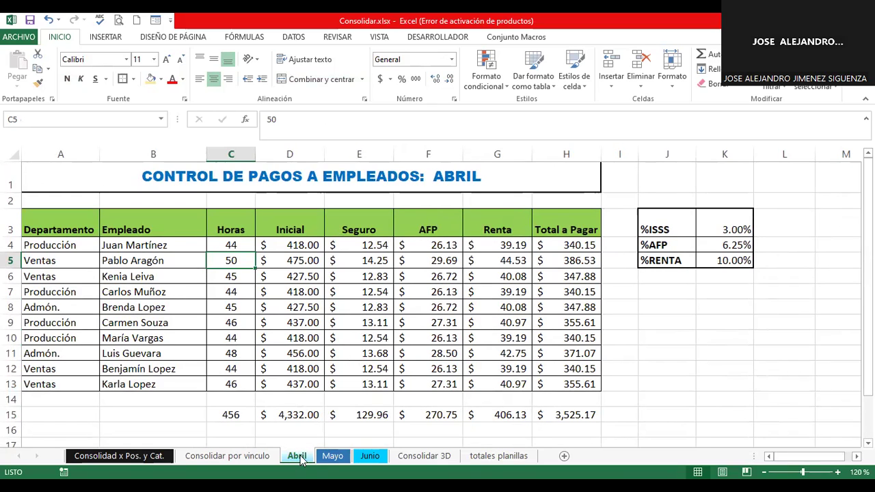
click(333, 456)
click(369, 456)
click(334, 456)
click(301, 456)
click(333, 456)
click(369, 456)
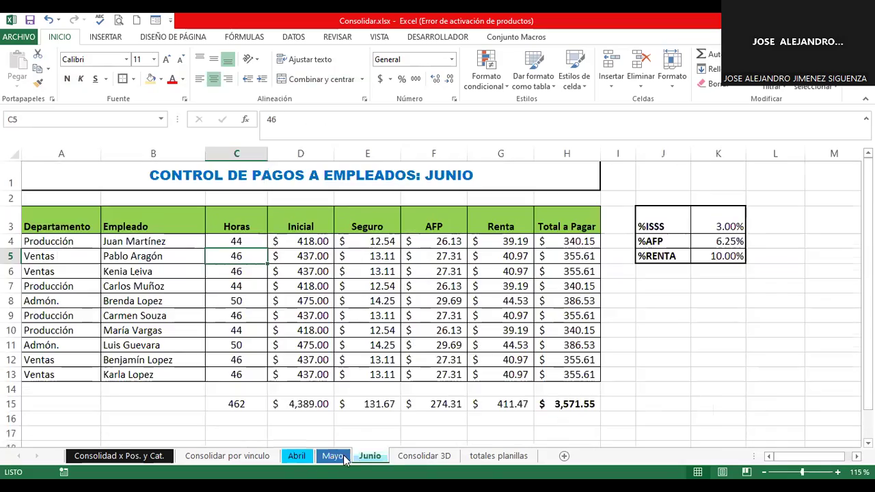
click(332, 455)
click(301, 458)
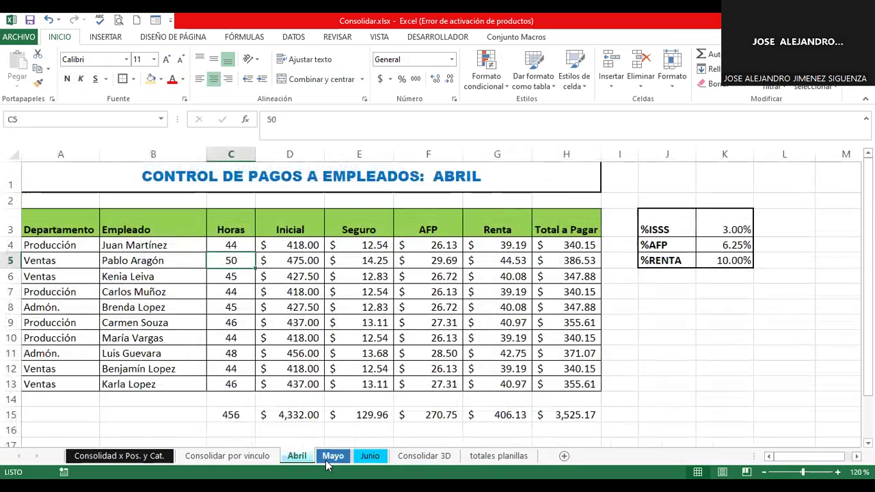
click(329, 456)
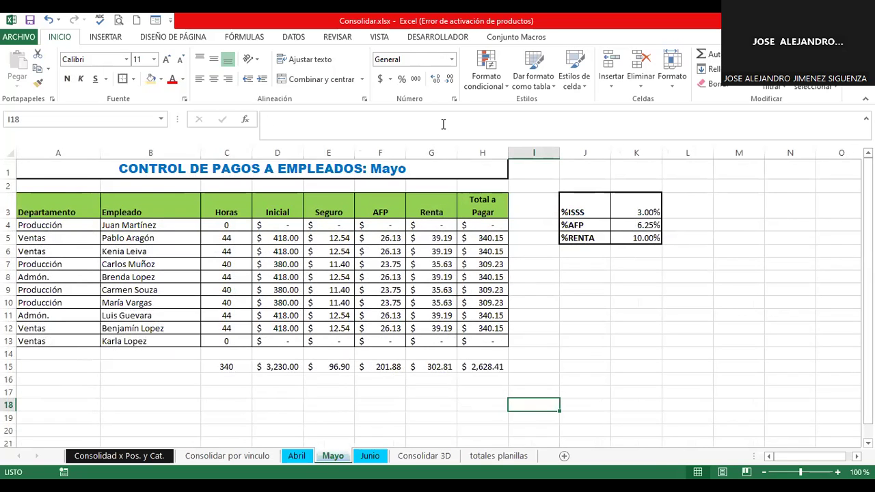
click(41, 203)
click(296, 456)
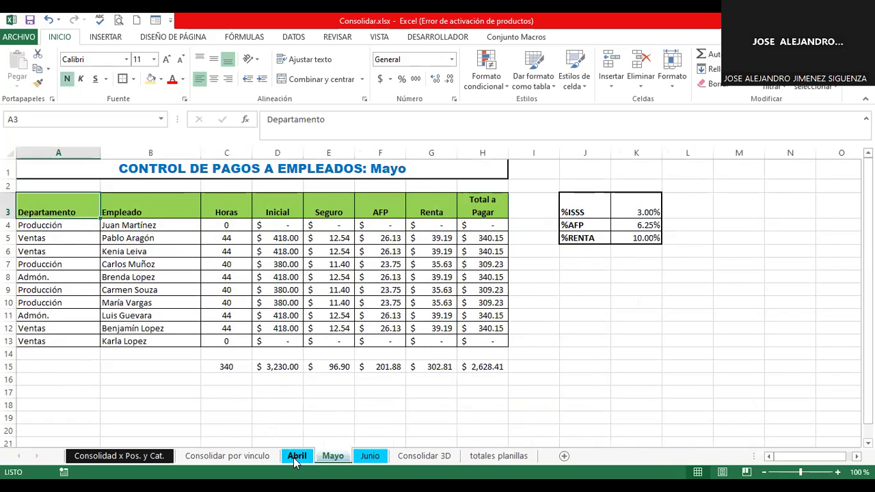
click(44, 231)
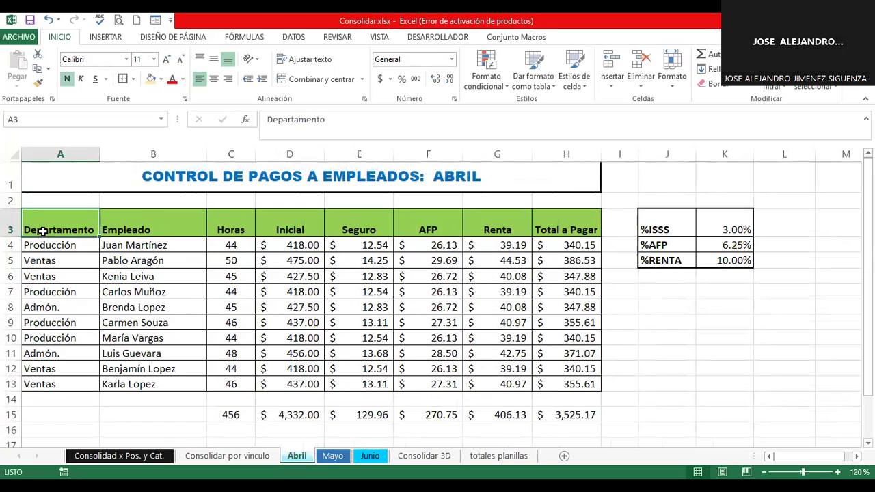
click(134, 229)
click(234, 234)
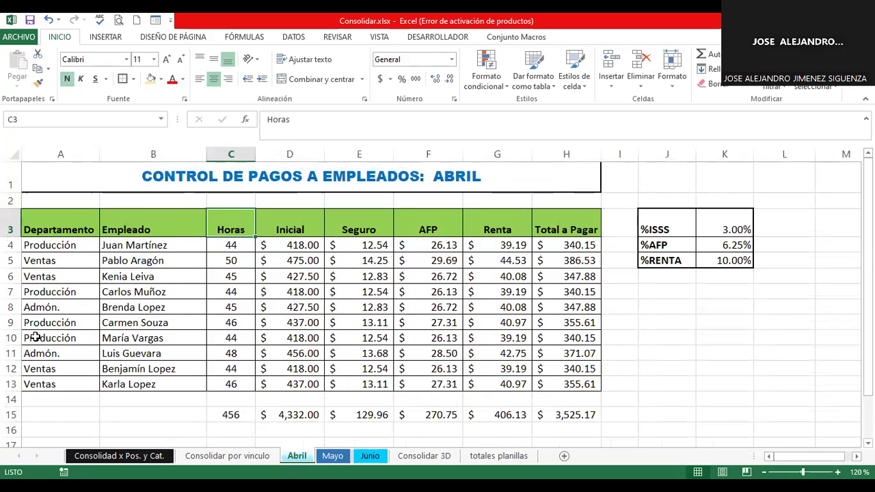
click(297, 230)
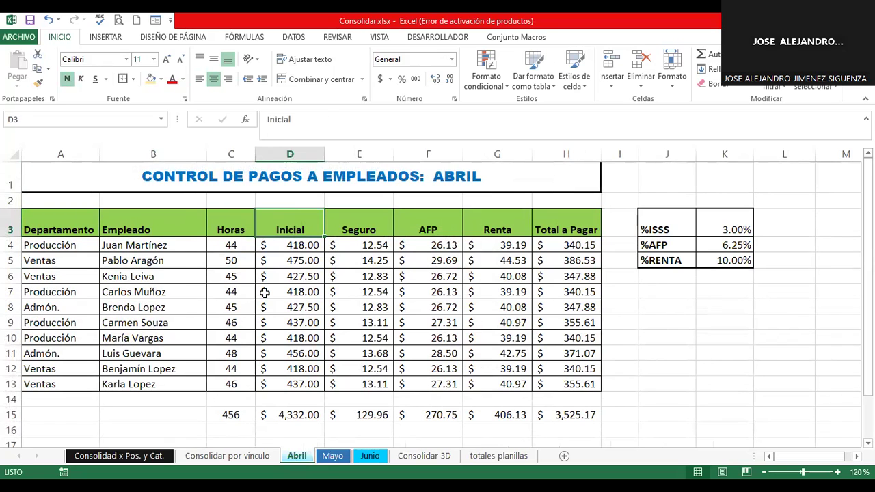
click(232, 419)
click(289, 415)
click(359, 415)
click(427, 415)
click(502, 415)
click(561, 416)
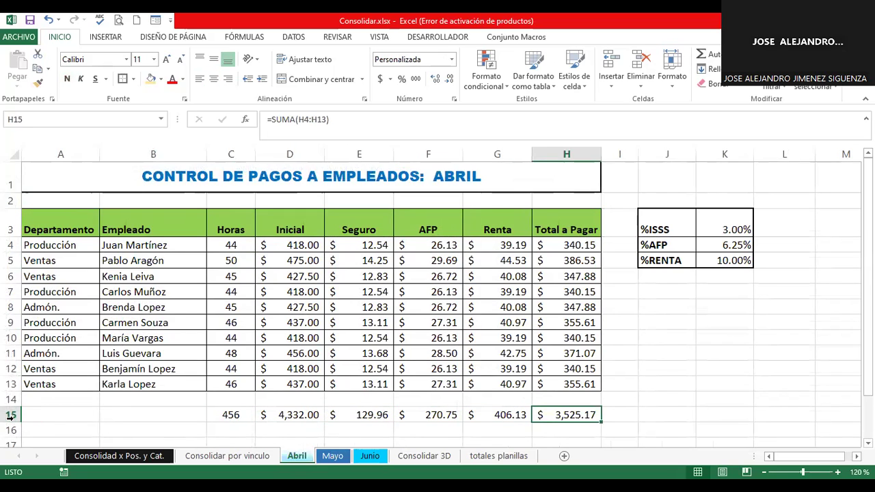
click(333, 455)
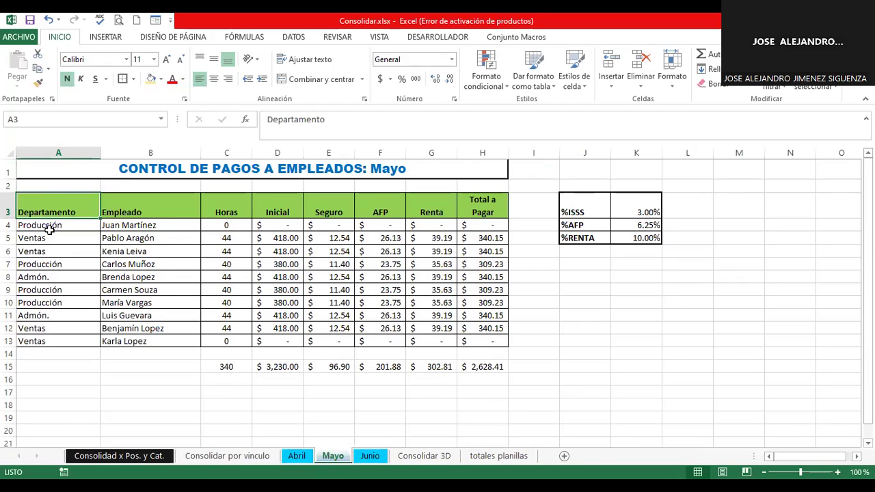
click(9, 366)
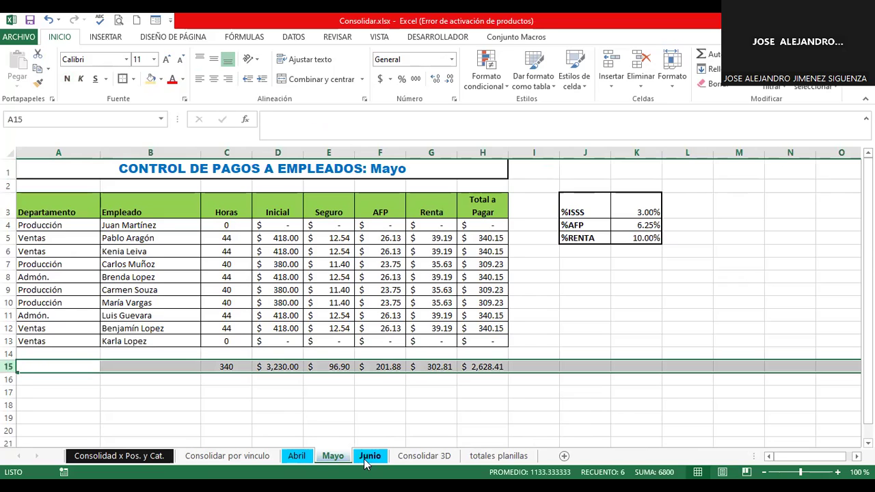
click(370, 456)
click(10, 224)
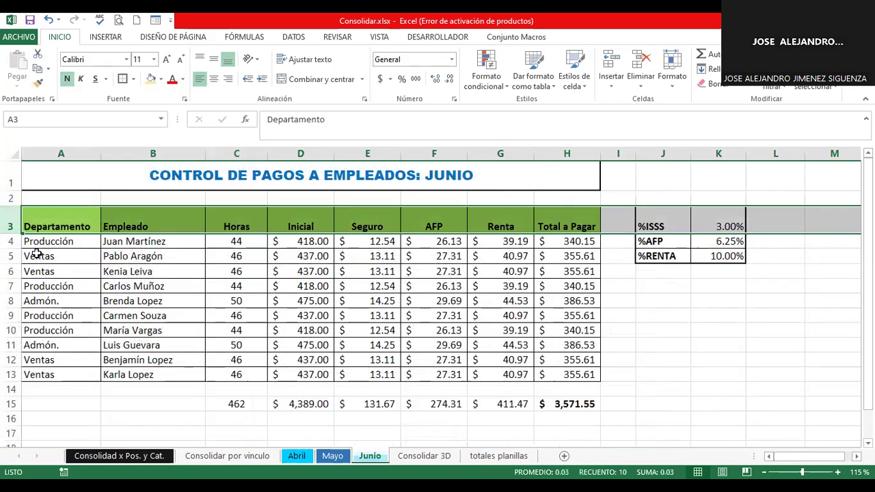
click(10, 404)
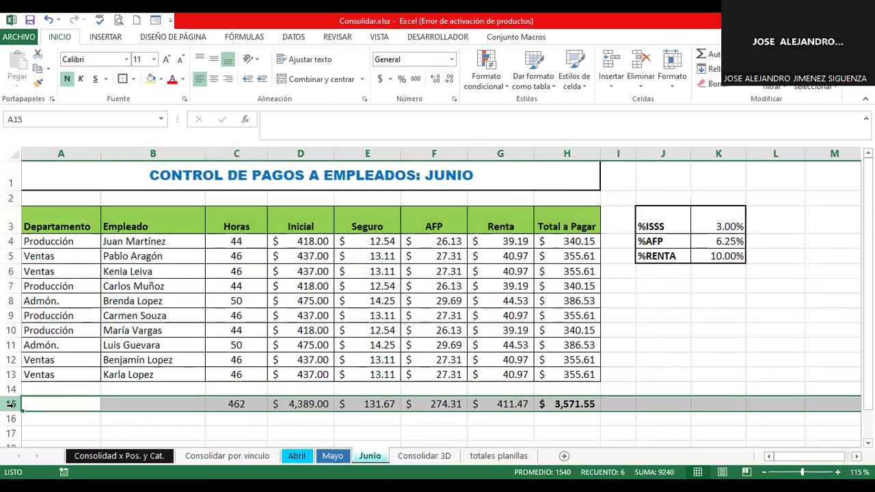
click(13, 217)
click(401, 216)
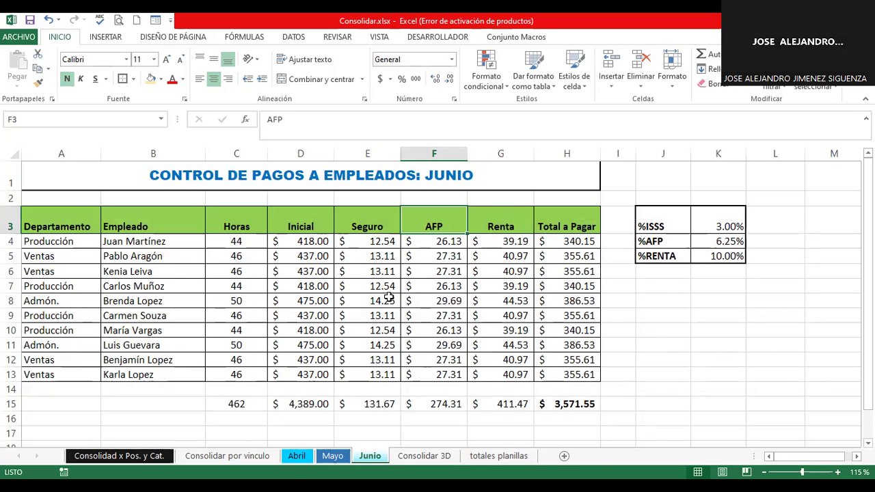
Review the Max, Min and Promedio formulas in E9 through G10 on totales planillas
click(499, 455)
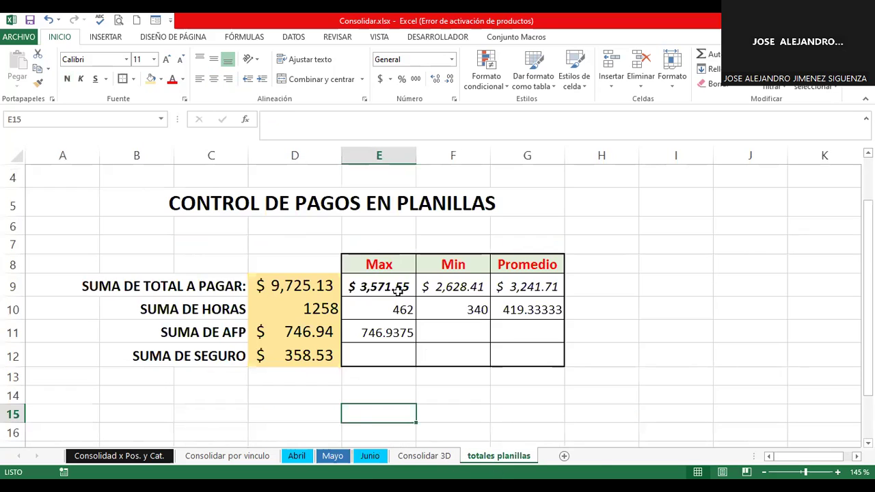
click(403, 287)
click(401, 308)
click(394, 330)
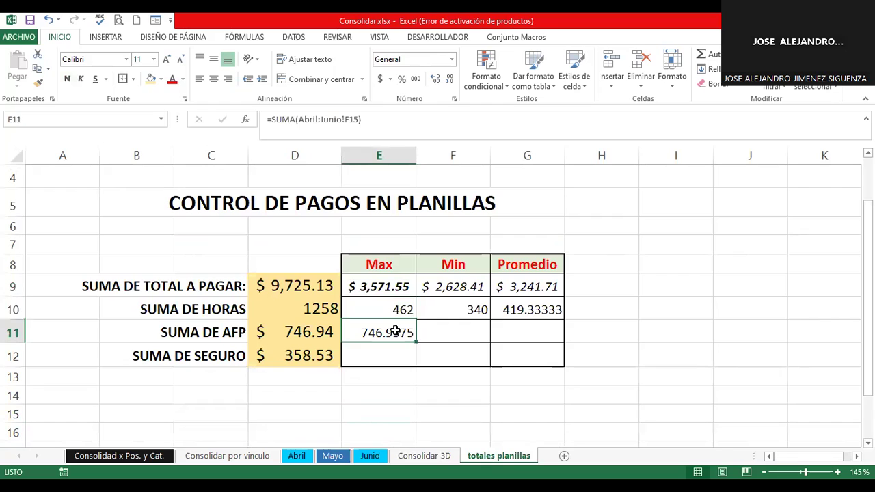
click(439, 287)
click(537, 308)
click(512, 279)
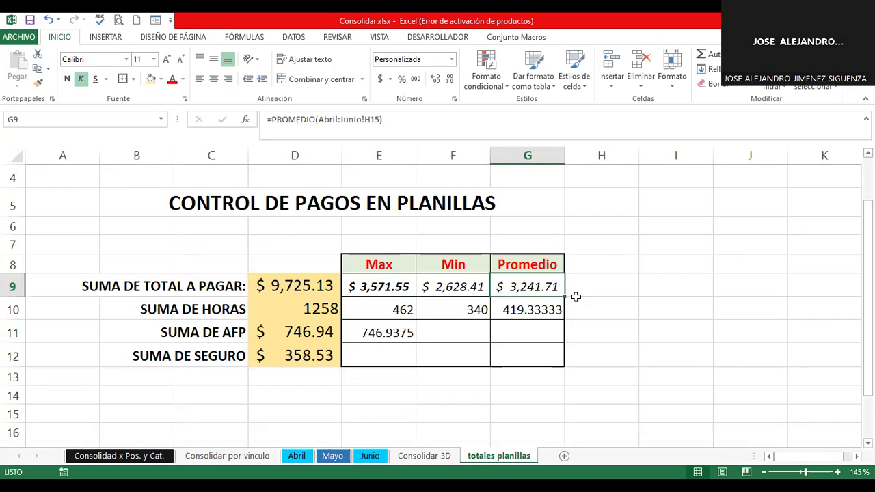
Draw a blue curved block arrow right of the table, spanning rows 8 to 12
click(644, 280)
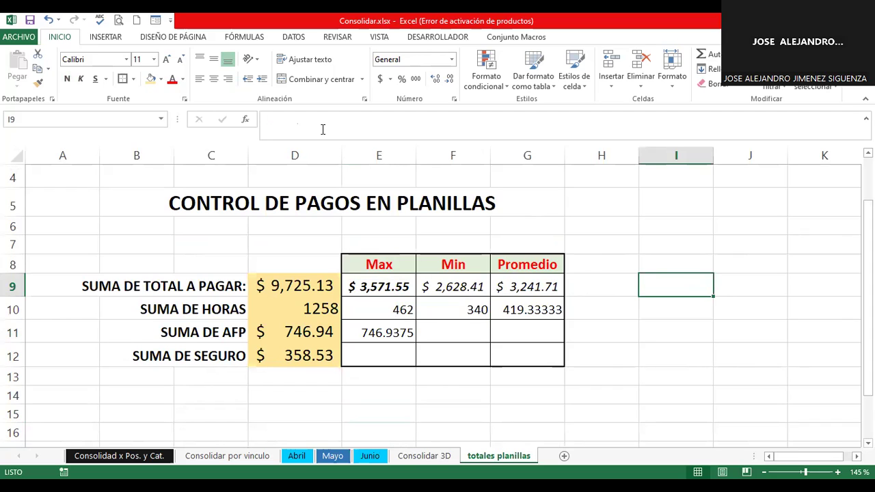
scroll(248, 74, down, 1)
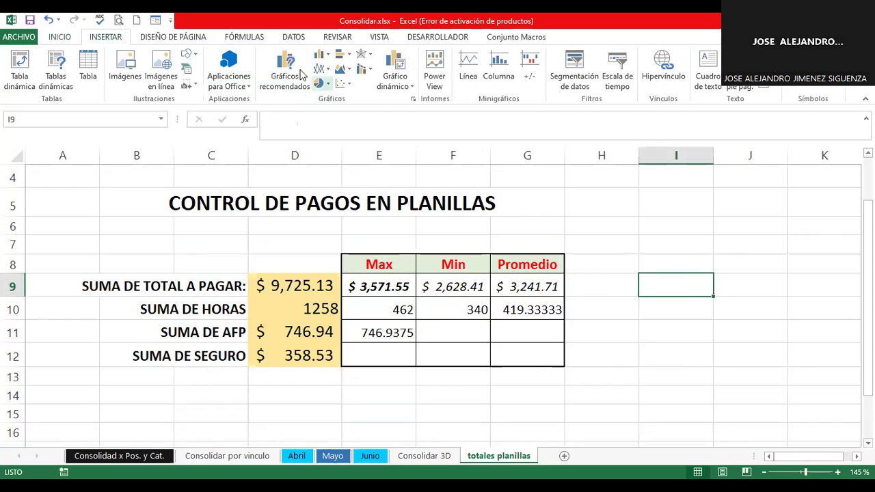
click(189, 55)
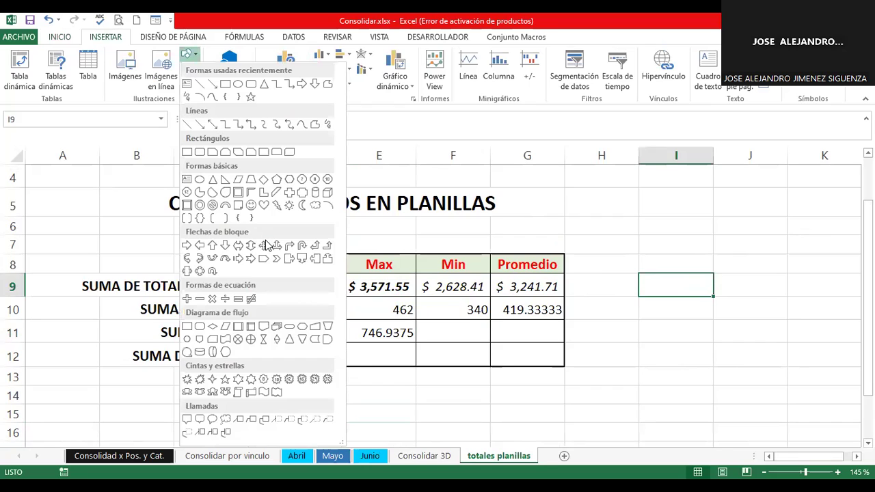
click(200, 259)
mouse_move(613, 245)
mouse_down()
mouse_move(703, 405)
mouse_move(617, 365)
mouse_move(633, 358)
mouse_up()
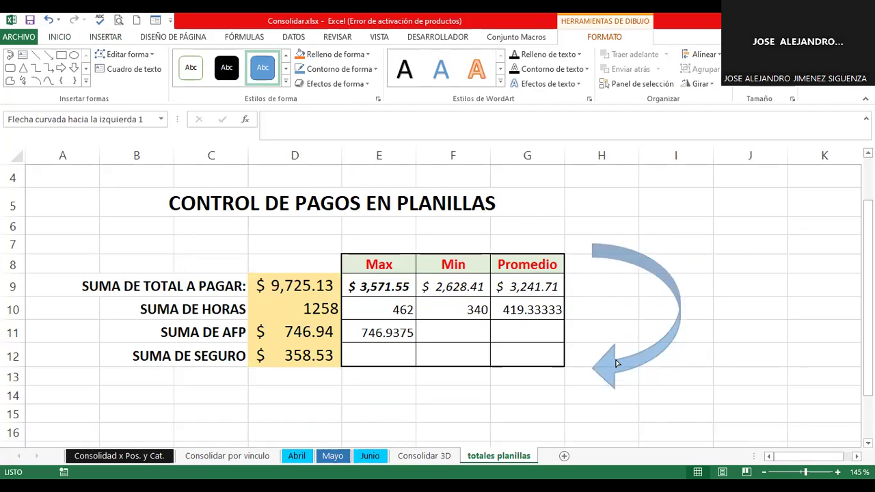
click(752, 320)
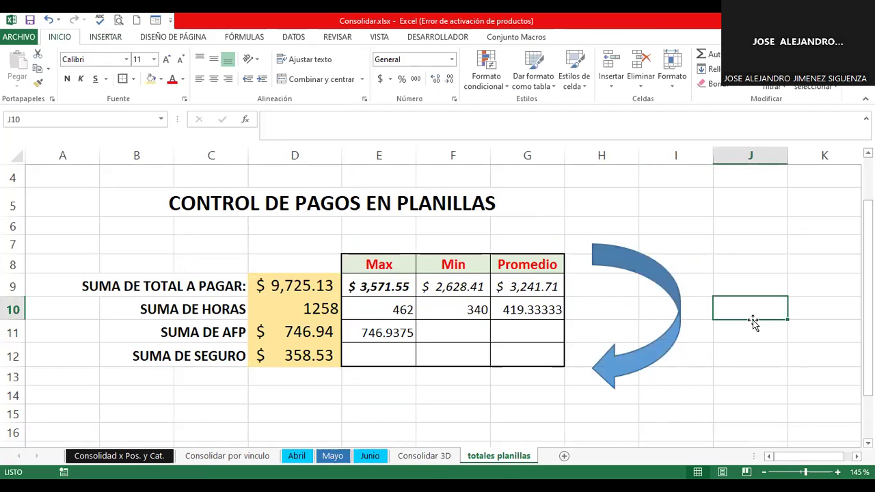
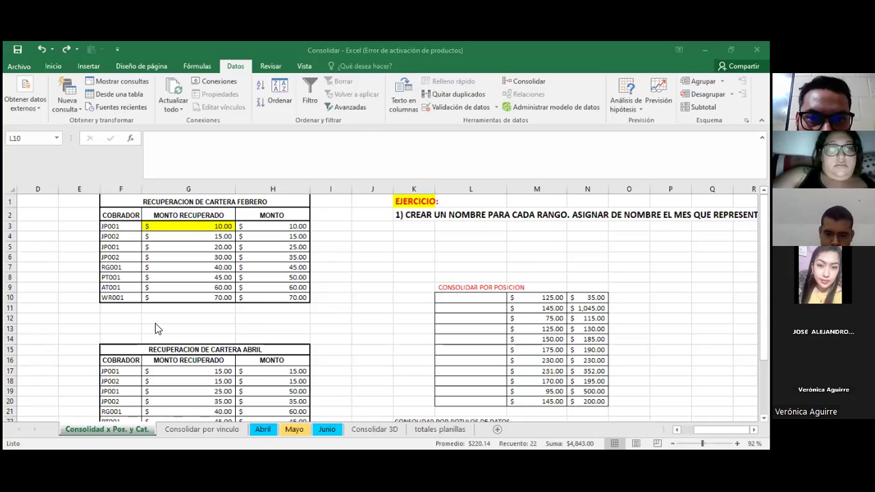
Scroll up and down the sheet to look over the monthly tables
scroll(460, 343, down, 8)
scroll(467, 336, up, 7)
scroll(467, 328, up, 1)
scroll(467, 318, down, 1)
scroll(472, 305, down, 7)
scroll(471, 301, down, 5)
scroll(471, 299, up, 10)
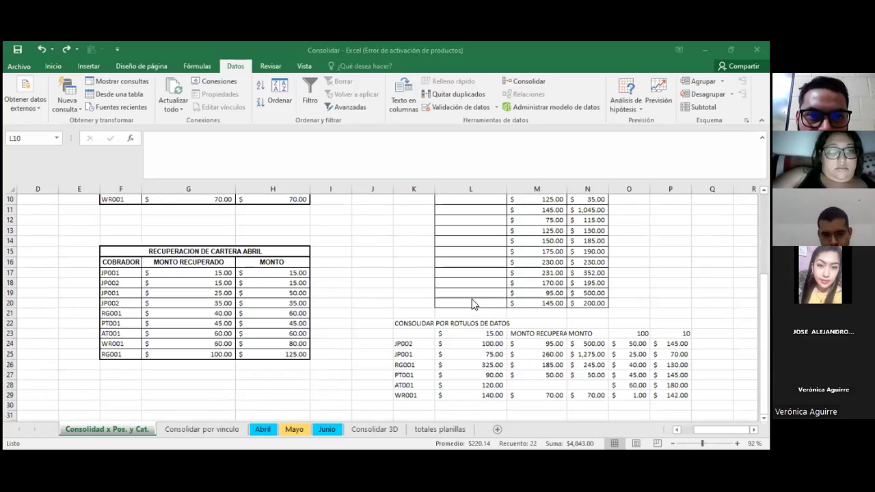
scroll(472, 299, up, 3)
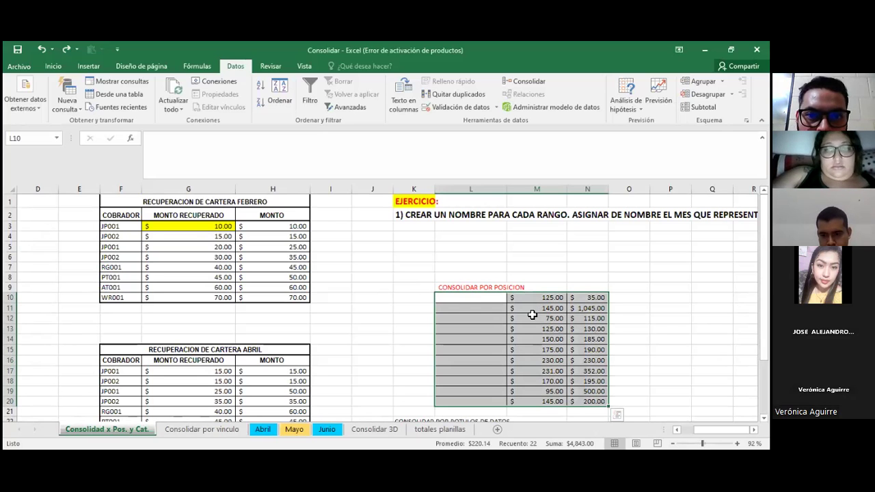
scroll(509, 333, down, 1)
scroll(511, 338, down, 2)
scroll(540, 275, up, 2)
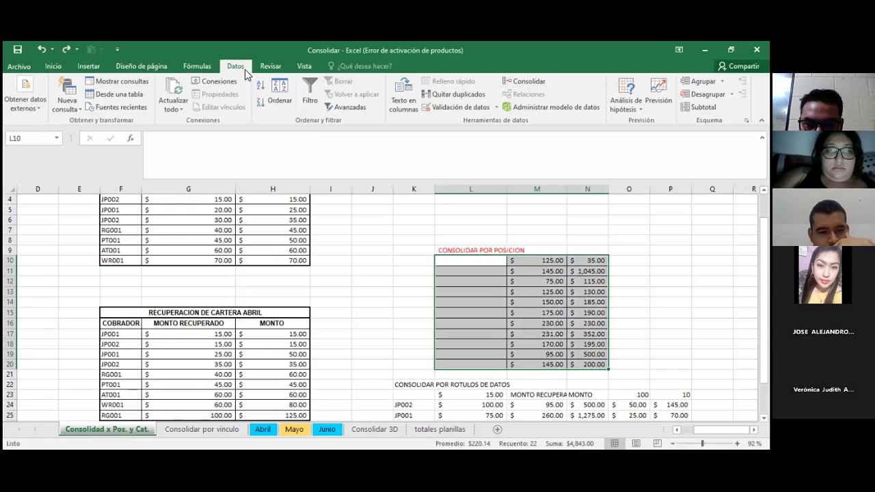
Review the names ABRIL, Enero, FEBRERO and MARZO in Name Manager, then open the Name Box list
click(196, 66)
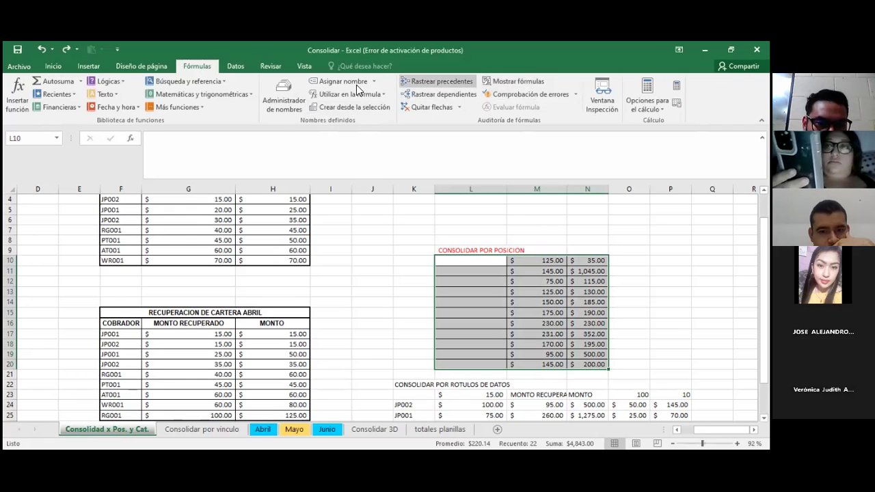
click(284, 106)
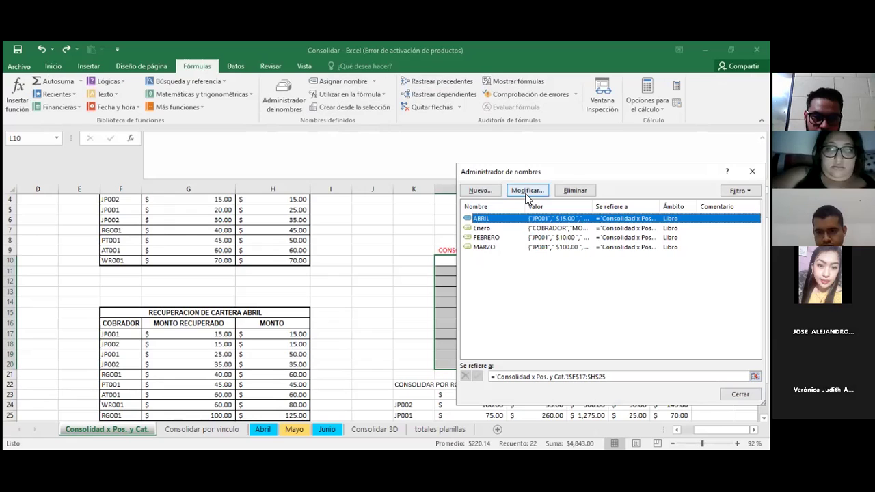
key(Tab)
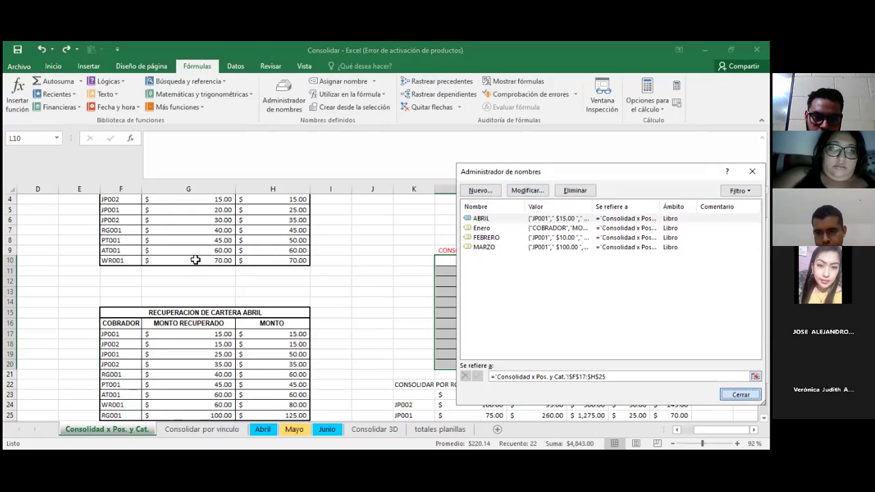
key(Return)
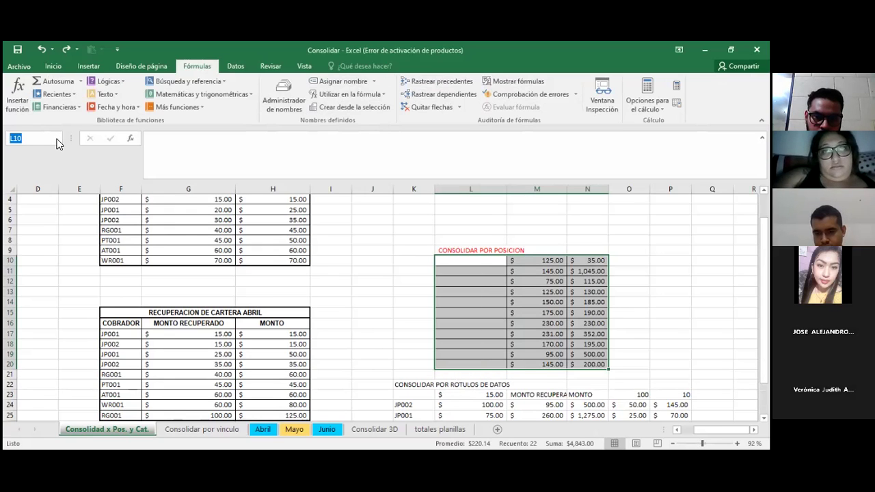
click(56, 139)
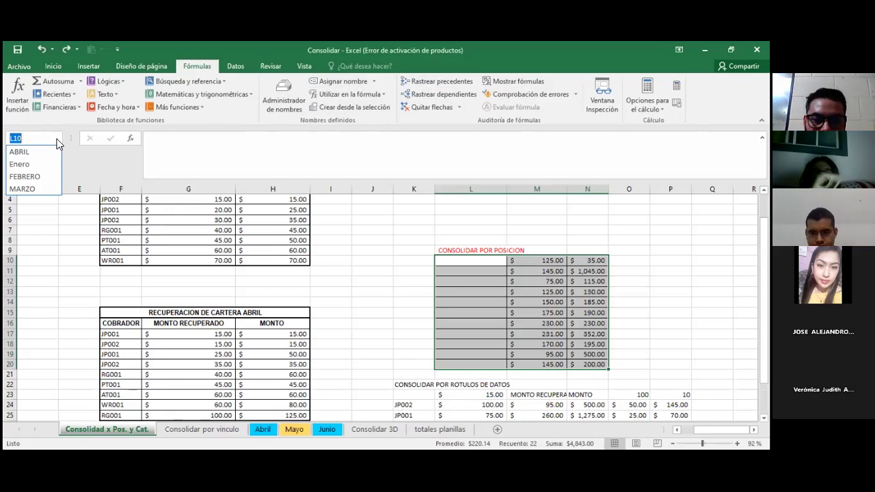
Jump to the Enero, MARZO, Enero and FEBRERO ranges from the Name Box to see their cells
click(20, 164)
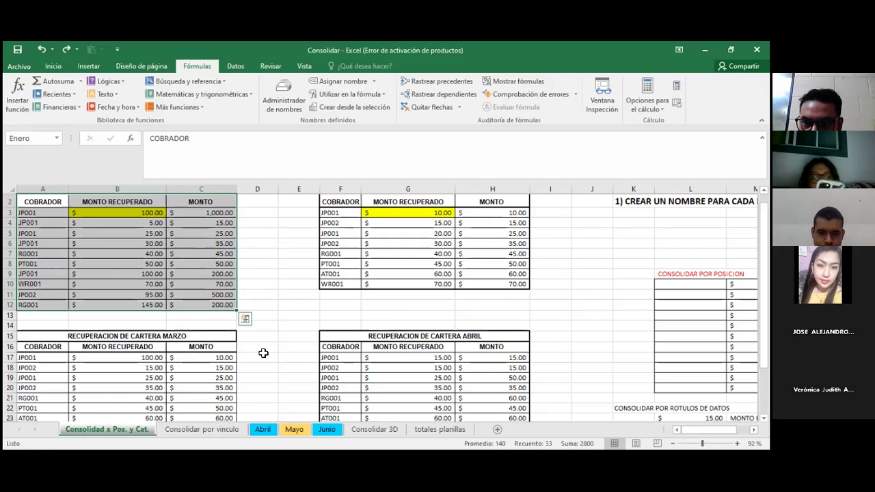
click(58, 140)
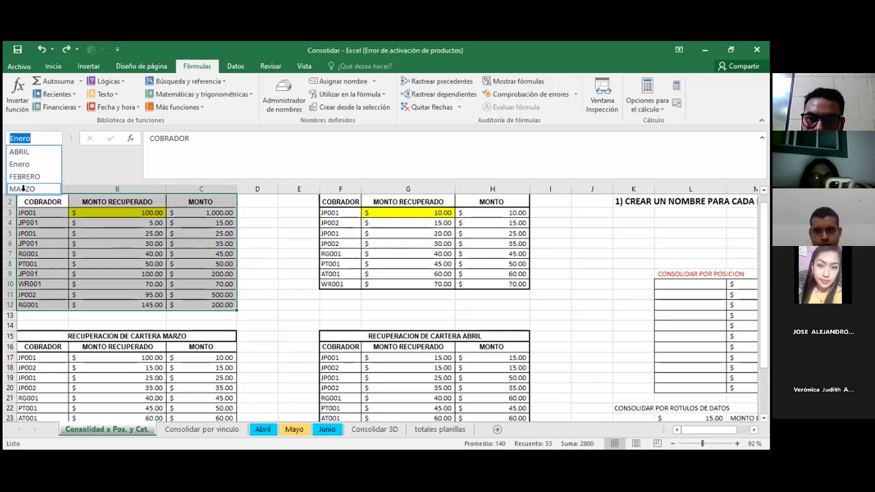
click(23, 189)
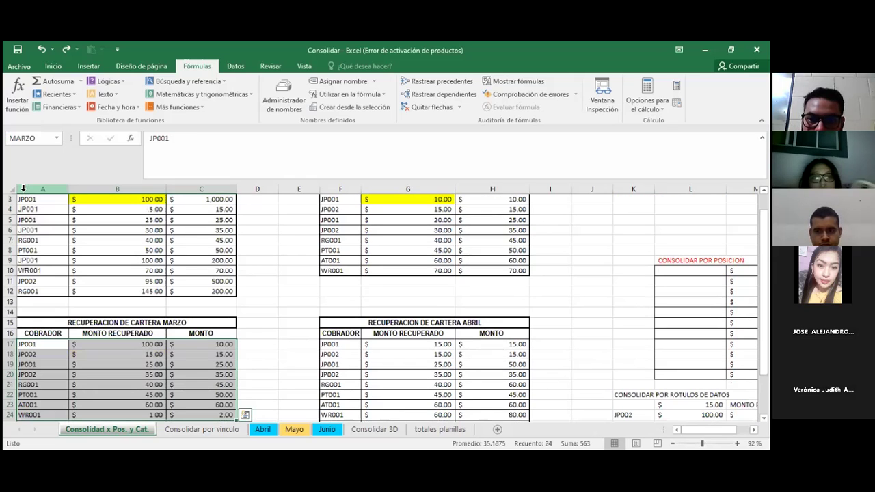
click(58, 140)
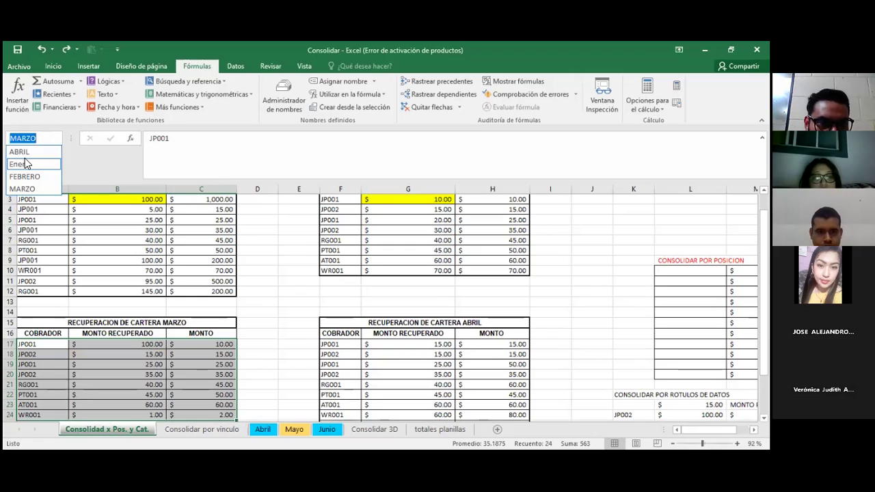
click(20, 164)
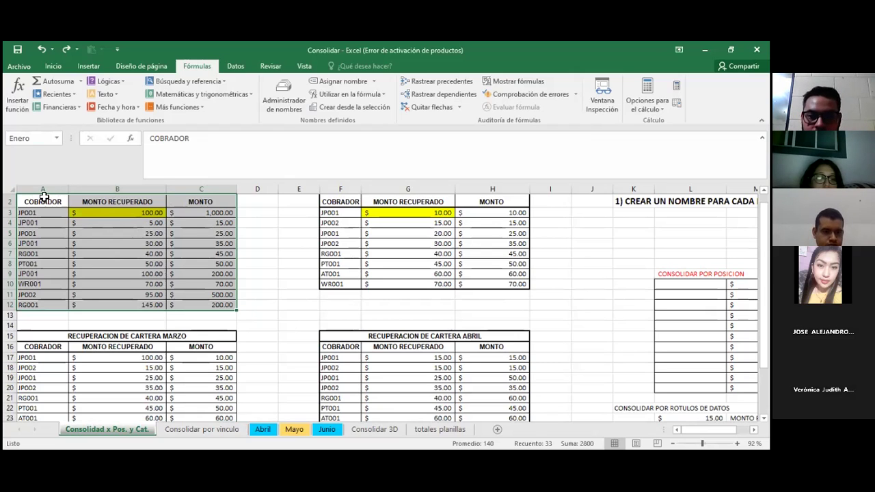
scroll(76, 236, up, 1)
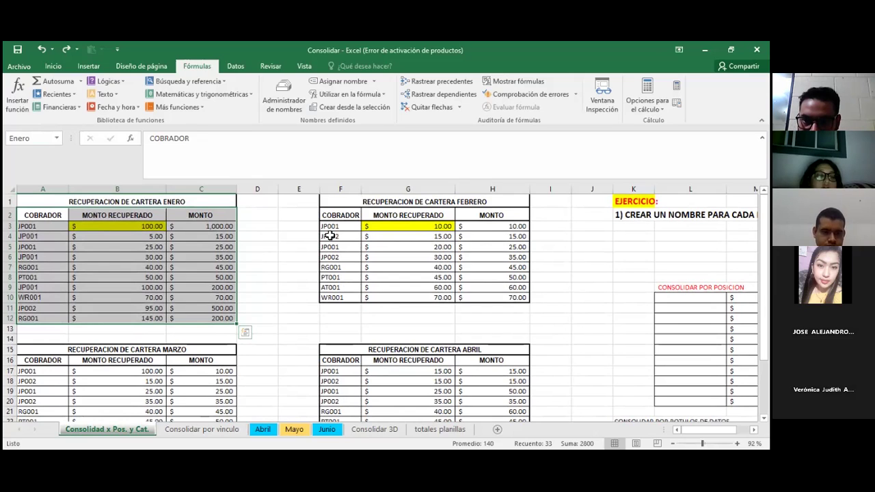
click(340, 214)
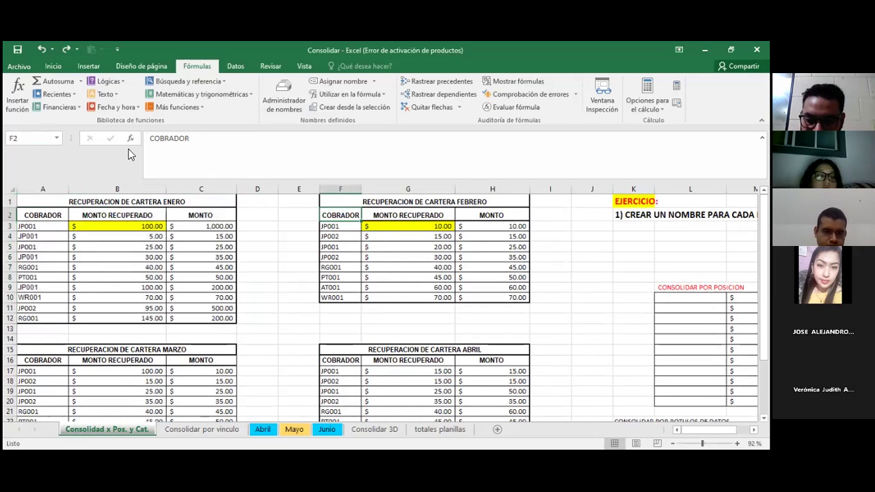
click(57, 140)
click(30, 177)
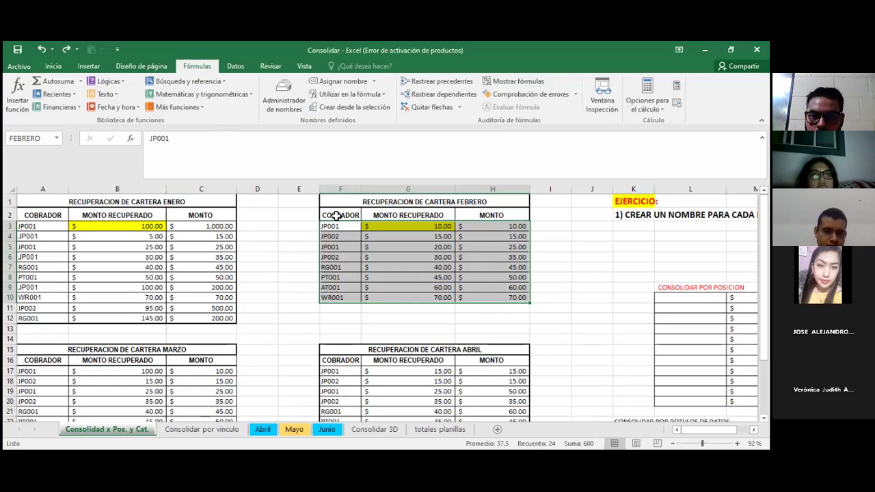
Edit the FEBRERO name, reselecting F2:H10 so it includes the header row
click(279, 93)
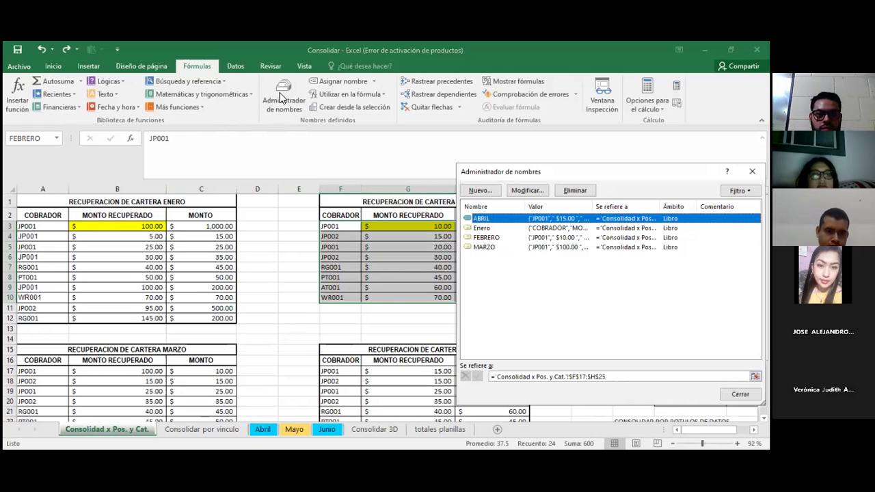
click(486, 238)
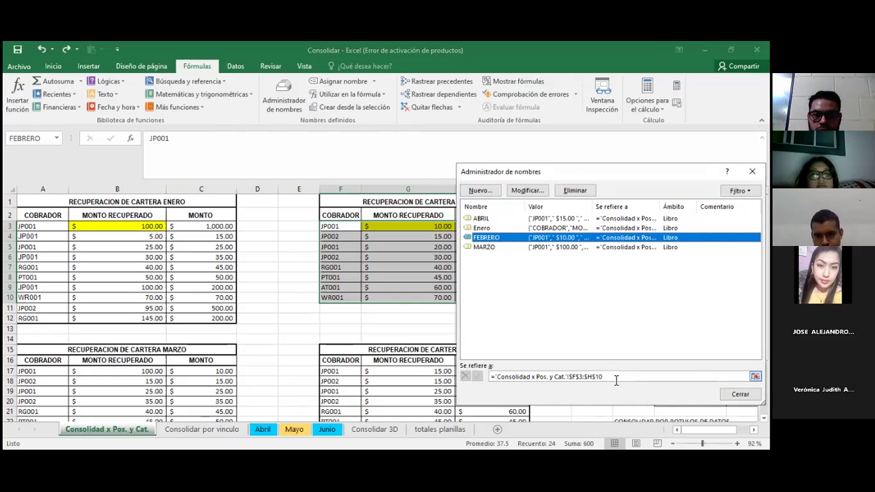
click(536, 190)
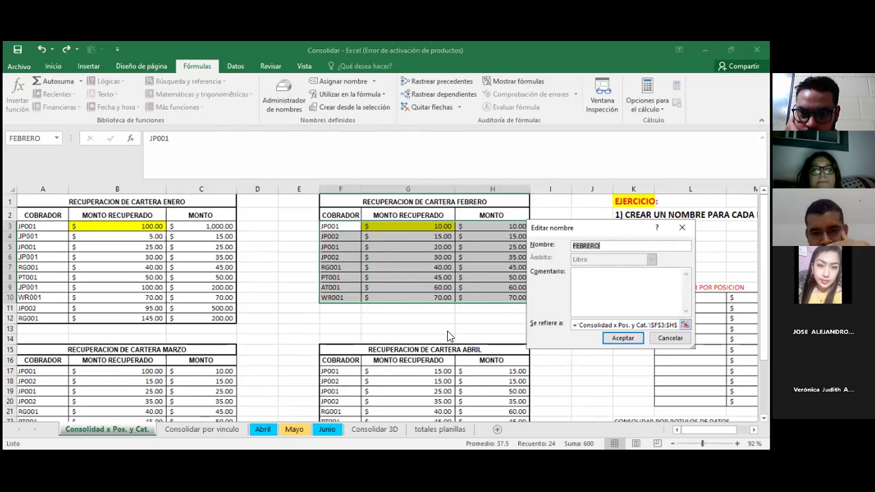
click(622, 325)
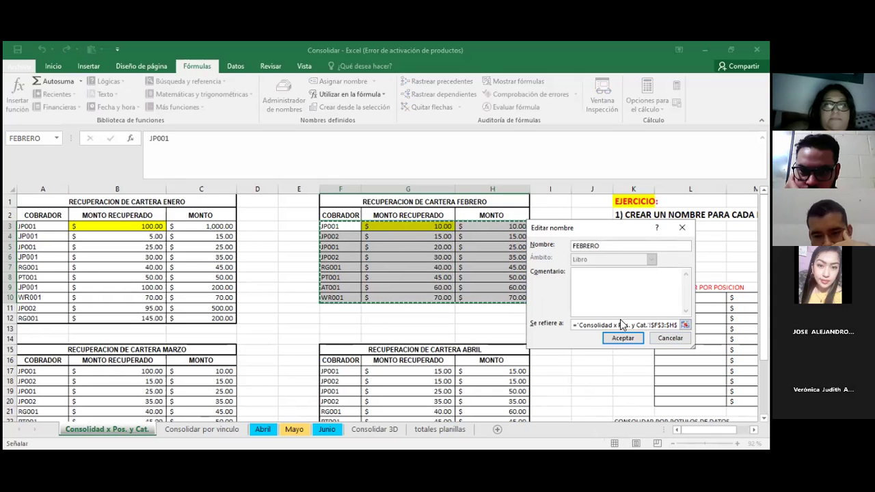
click(621, 324)
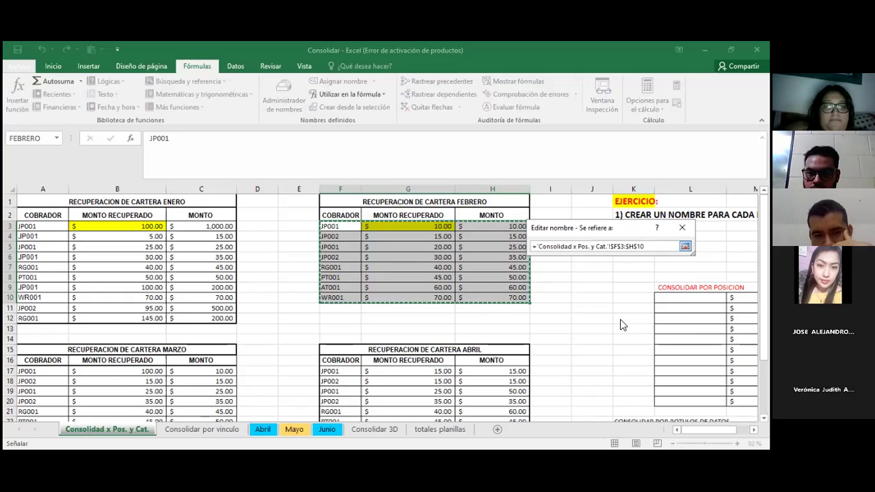
drag(340, 216, 365, 218)
drag(500, 297, 500, 297)
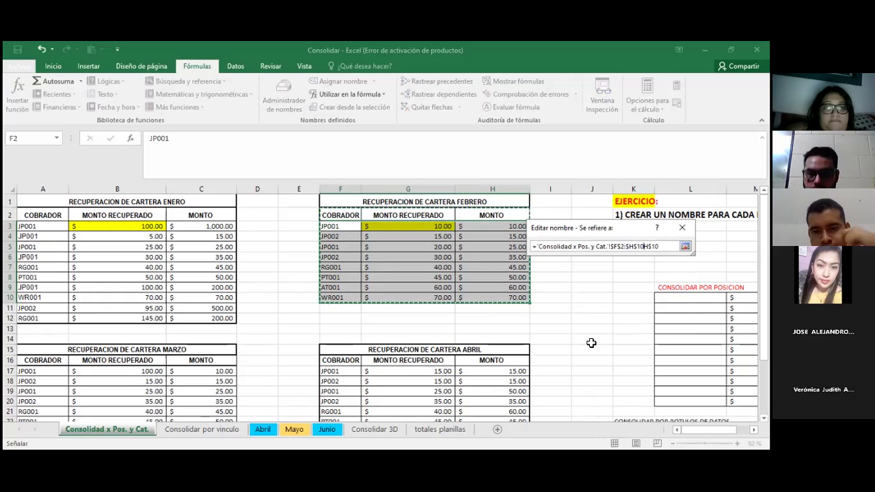
key(Return)
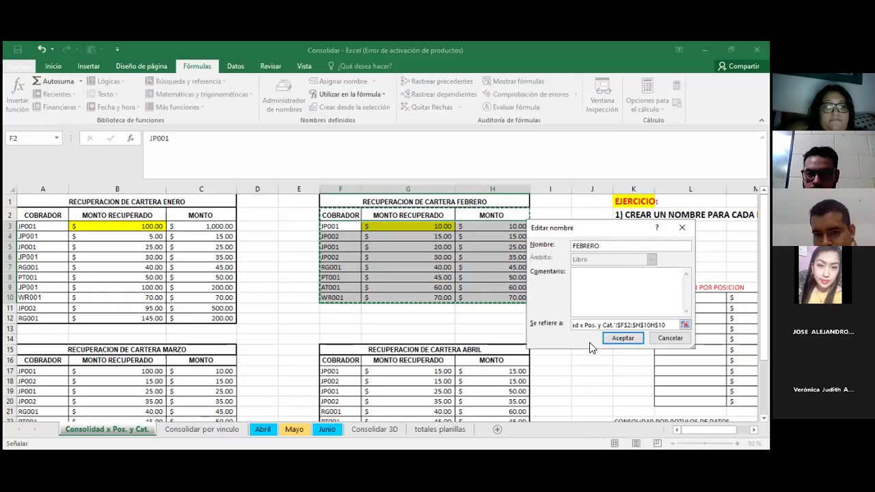
Dismiss the formula error and save FEBRERO with the corrected reference F2:H10
click(606, 341)
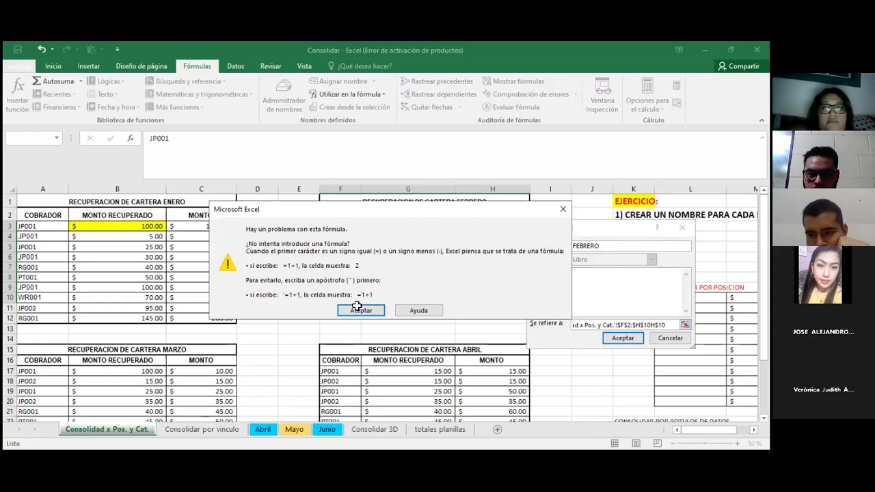
click(358, 309)
click(611, 340)
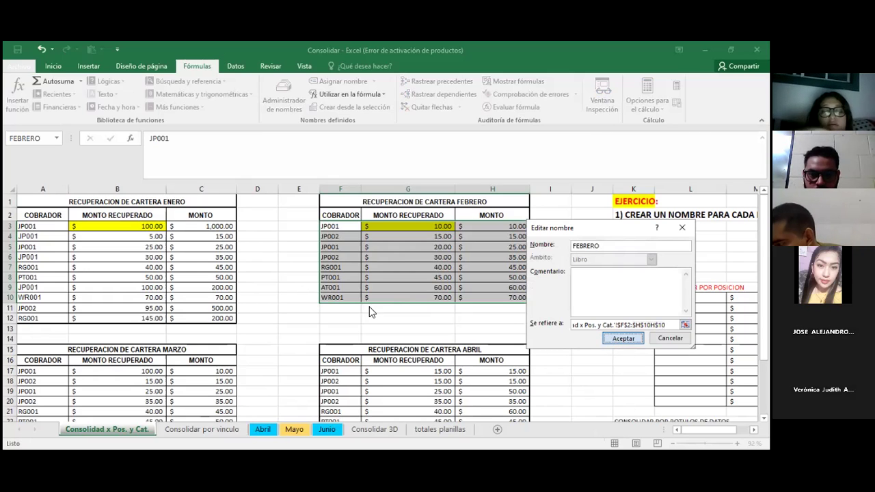
drag(665, 325, 632, 325)
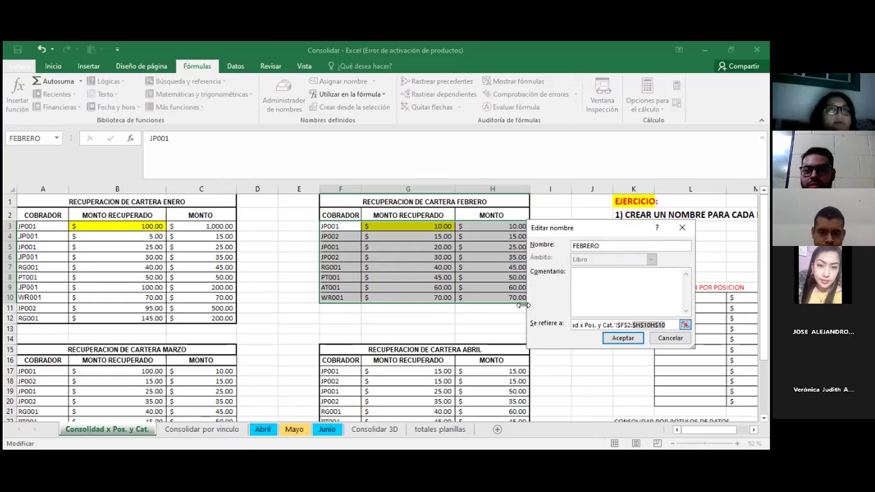
click(340, 215)
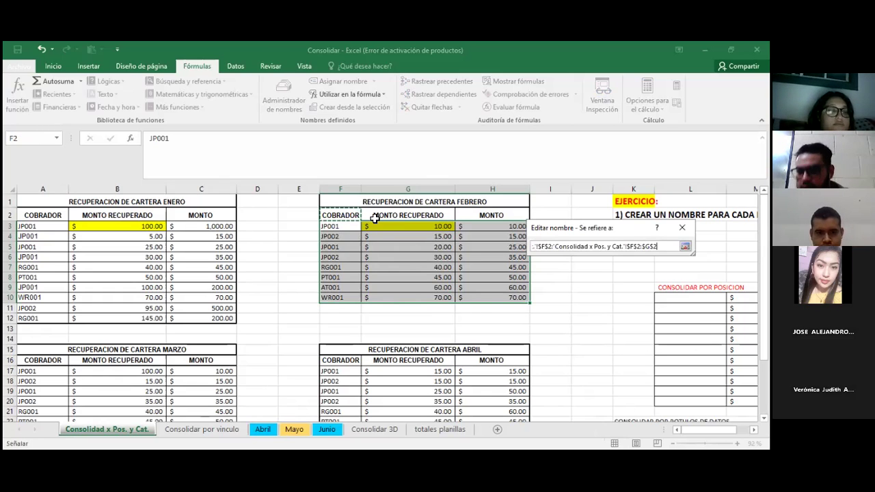
drag(497, 257, 486, 299)
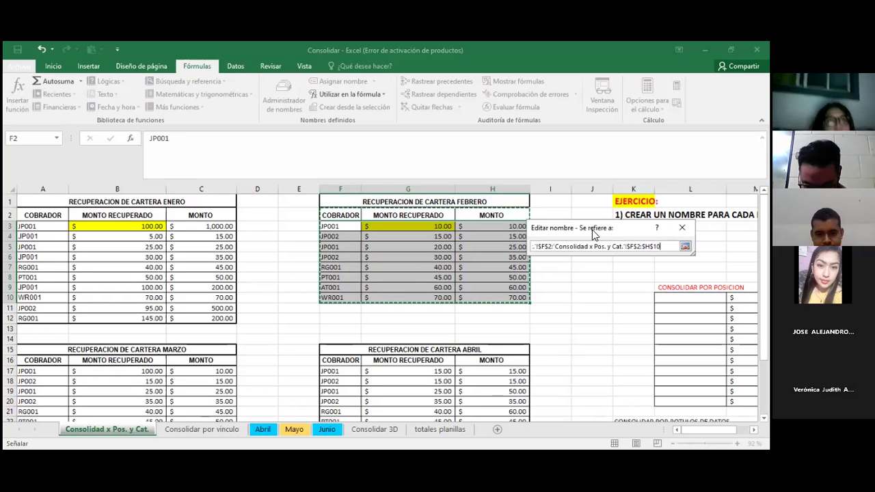
key(Return)
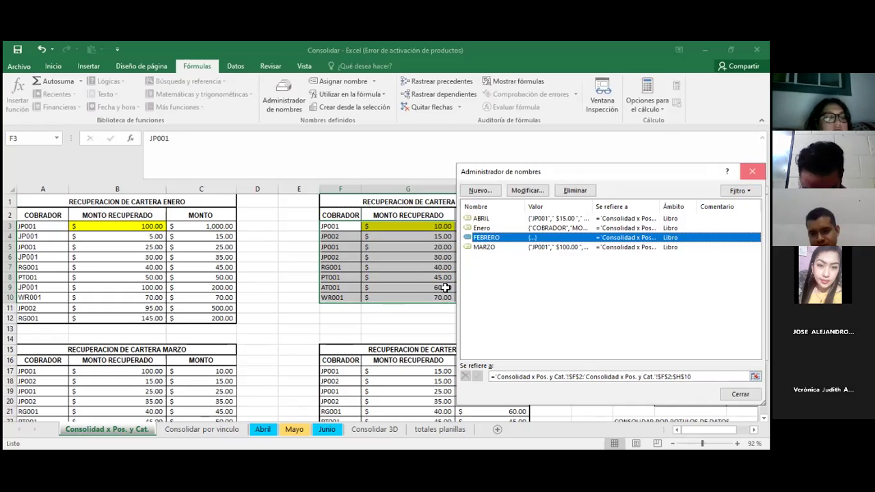
Compare the Enero and FEBRERO ranges in Name Manager, then delete the FEBRERO name
key(Escape)
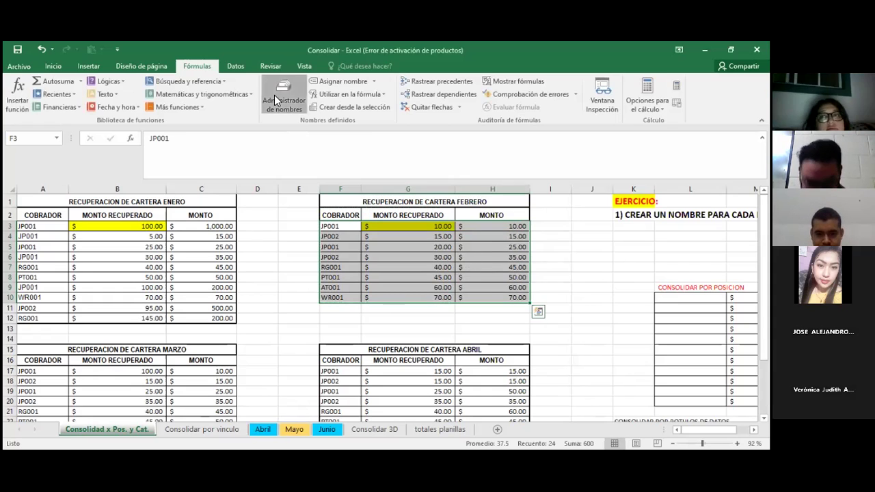
click(276, 95)
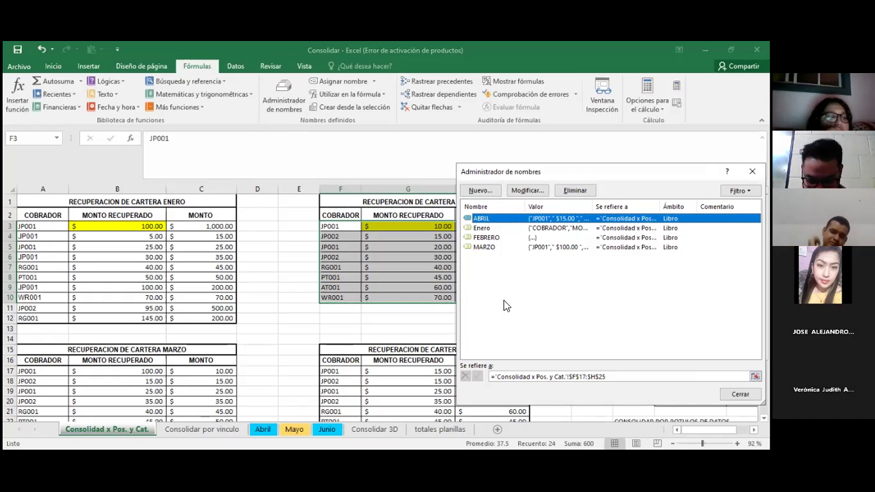
click(486, 229)
click(488, 237)
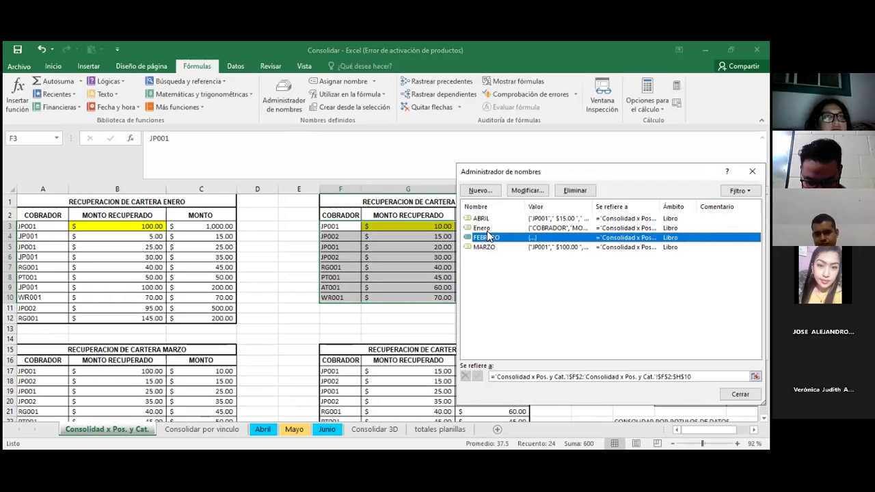
click(579, 191)
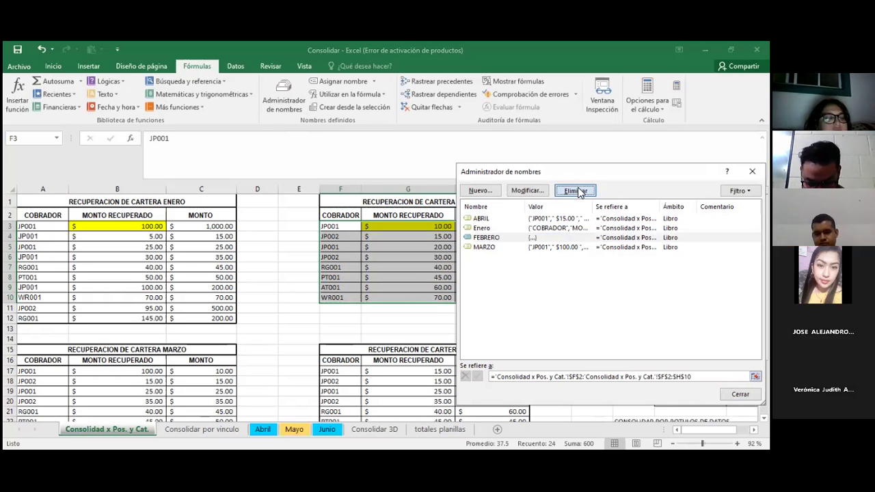
click(375, 286)
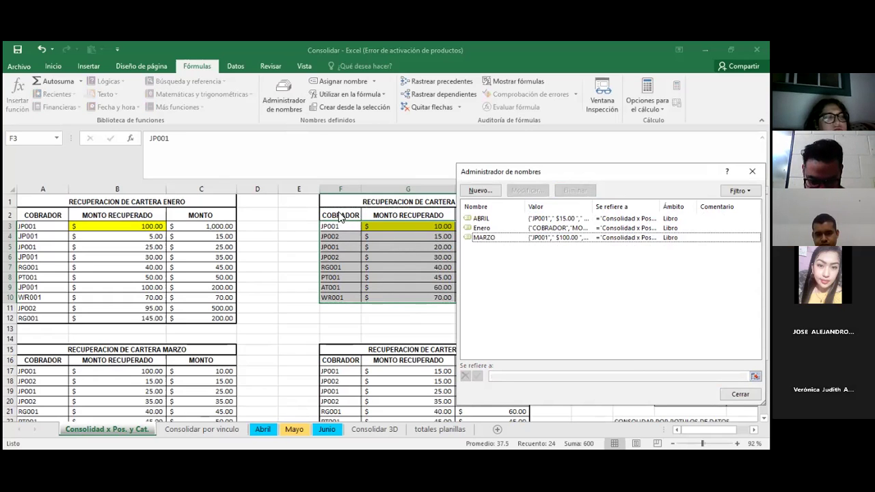
Create a new name FEBRERO referring to F2:H10, confirm it and close Name Manager
click(479, 191)
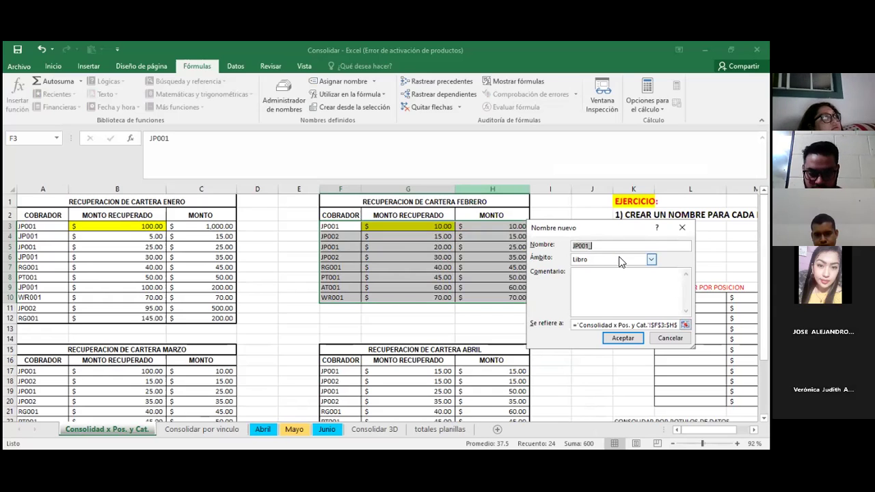
text(FEBRERO)
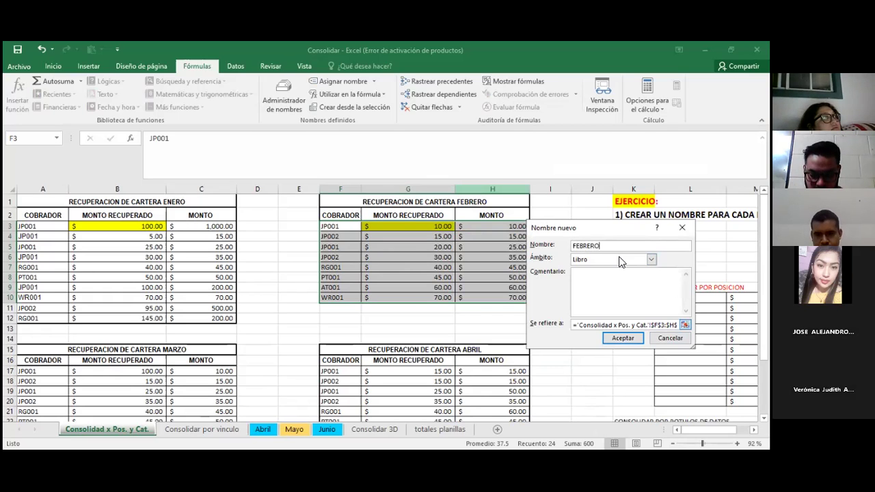
click(685, 324)
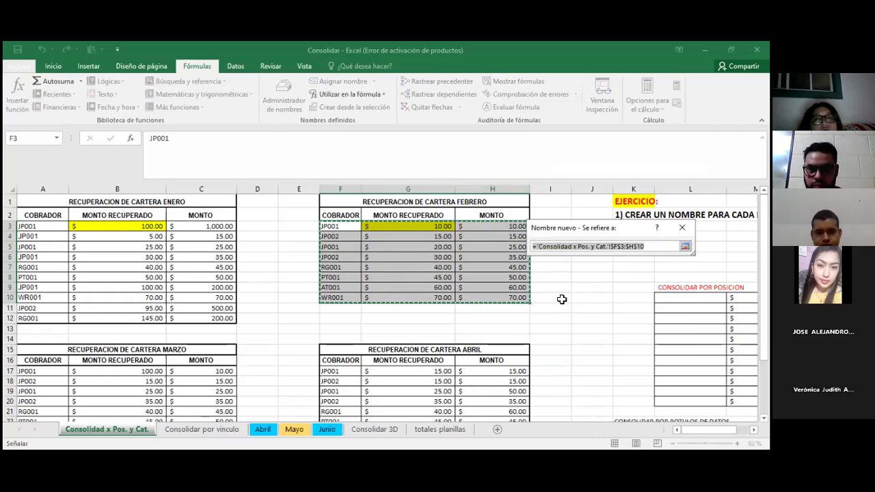
key(BackSpace)
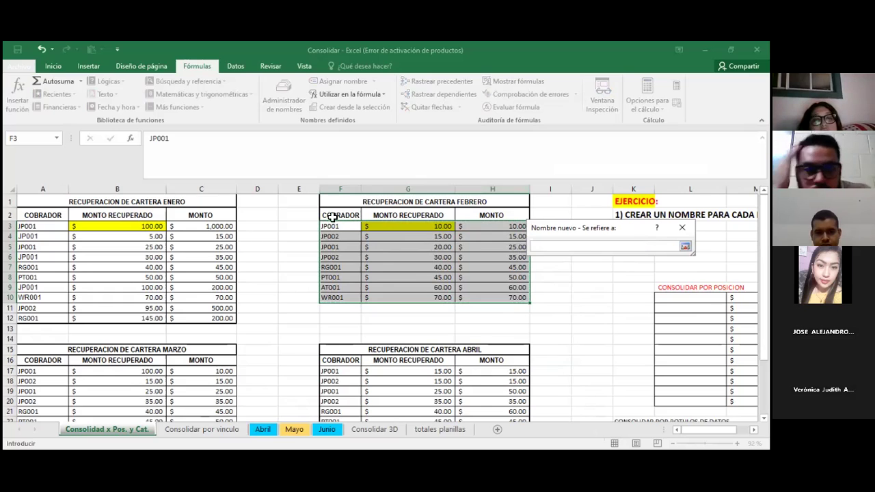
drag(333, 217, 335, 227)
drag(490, 301, 492, 301)
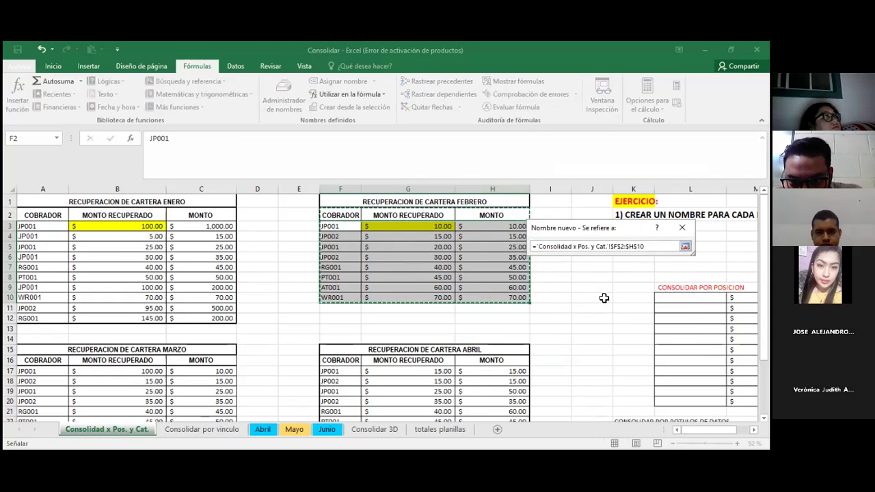
key(Return)
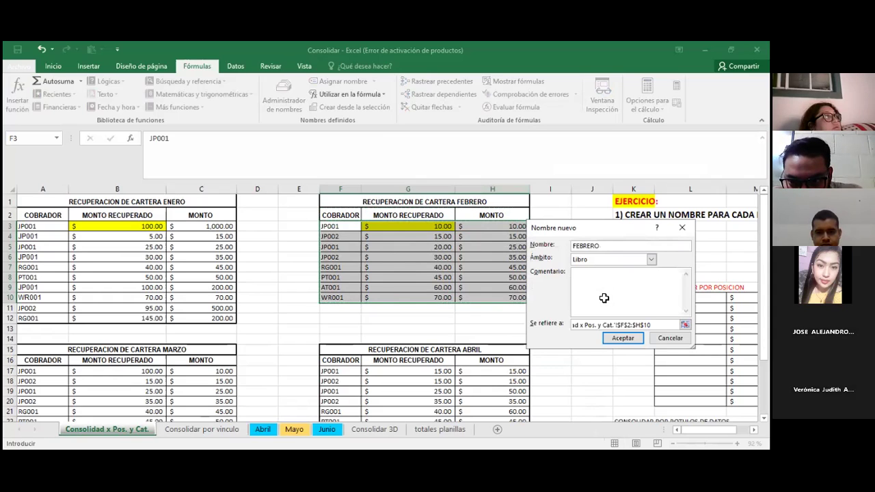
click(622, 339)
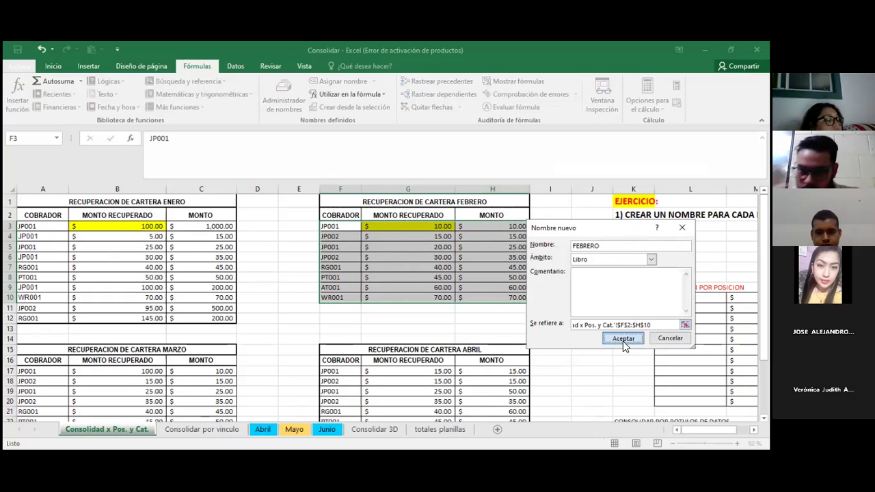
click(622, 339)
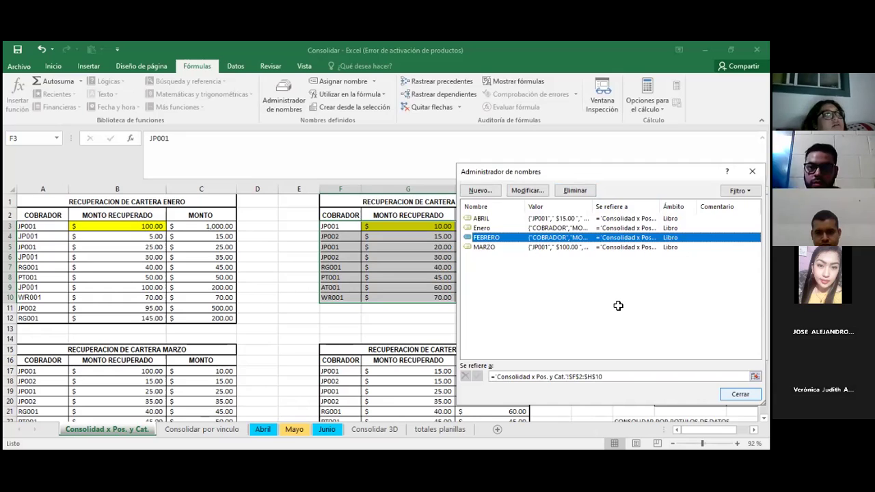
key(Escape)
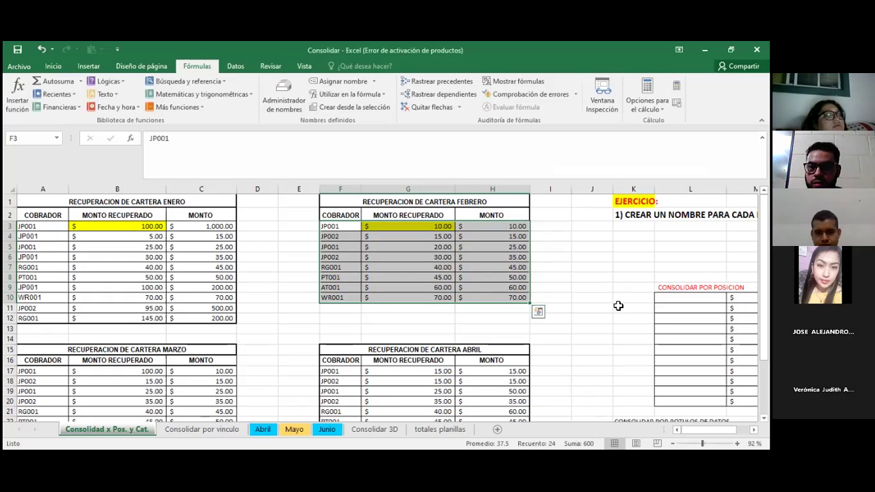
Jump to FEBRERO, then MARZO, through the Name Box, revealing MARZO covers only A17:C24
click(596, 318)
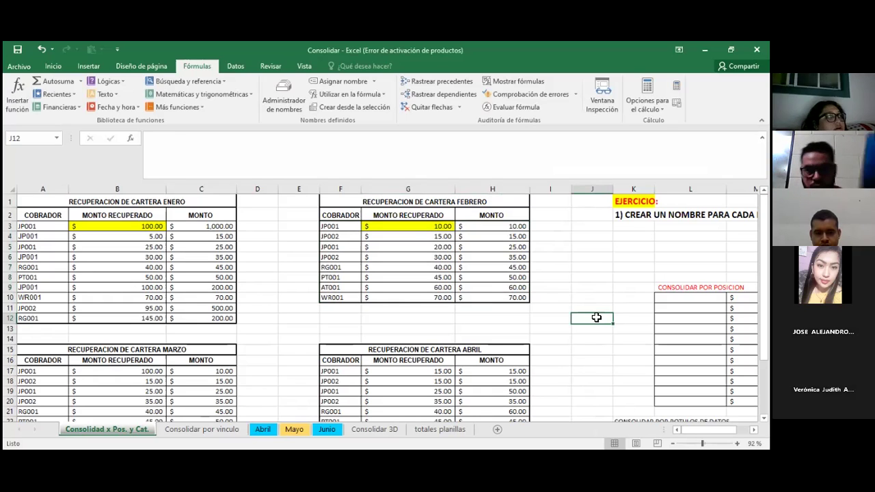
click(57, 139)
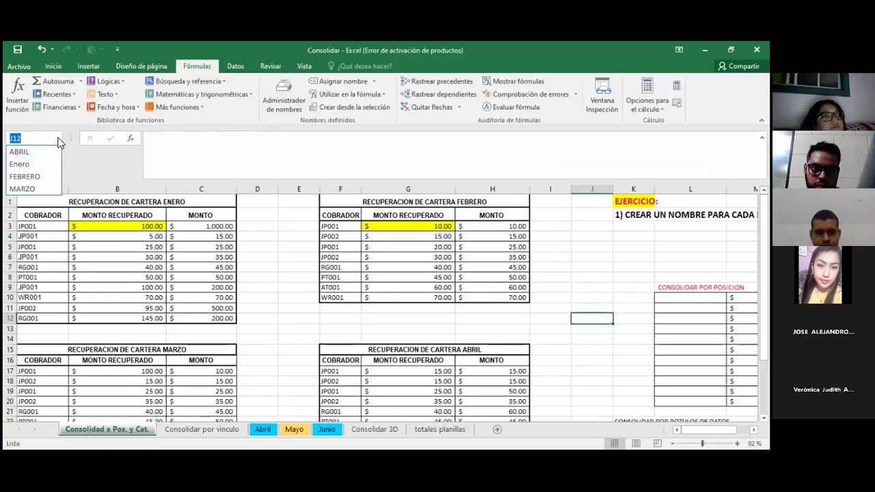
click(29, 180)
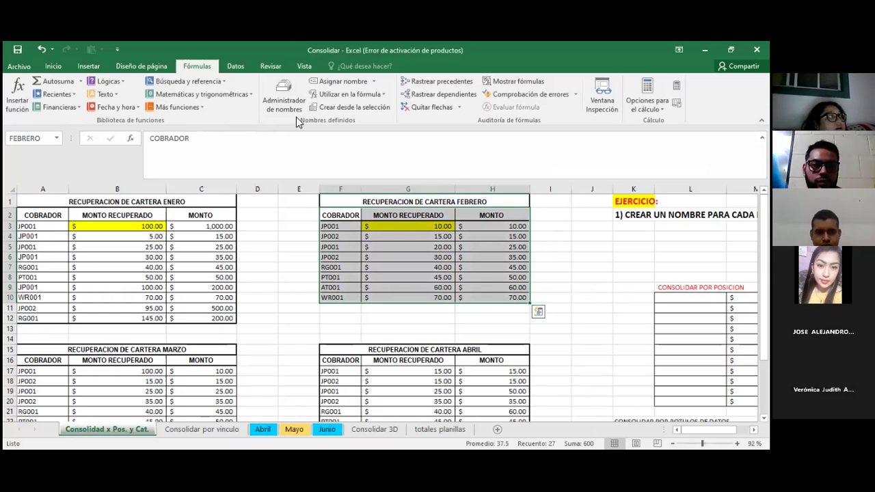
click(56, 138)
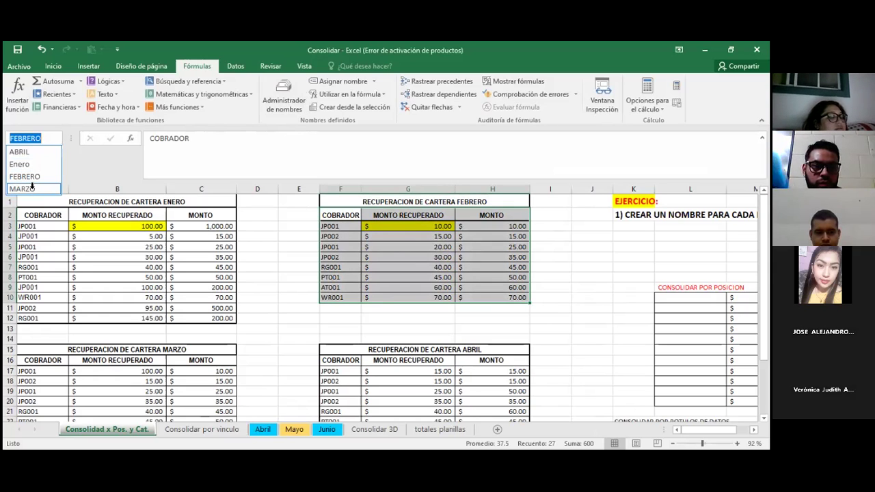
click(32, 187)
scroll(120, 333, down, 1)
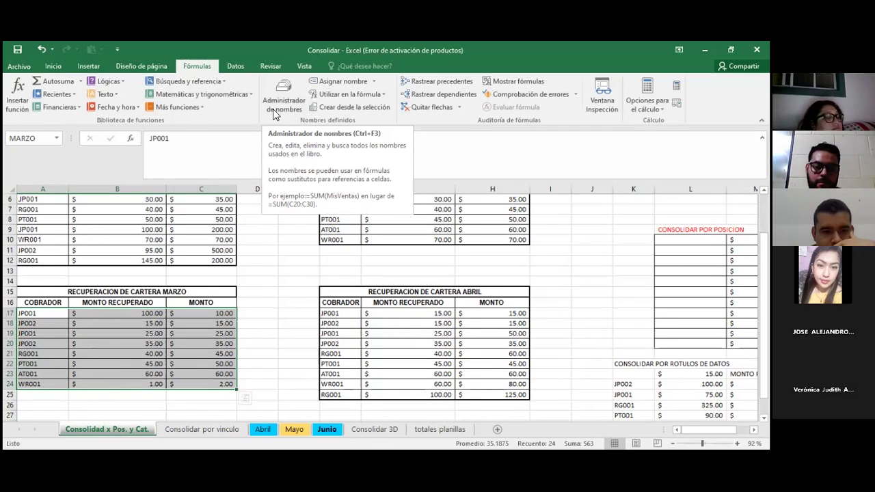
Open Name Manager with Ctrl+F3 and delete the MARZO name
key(ctrl+F3)
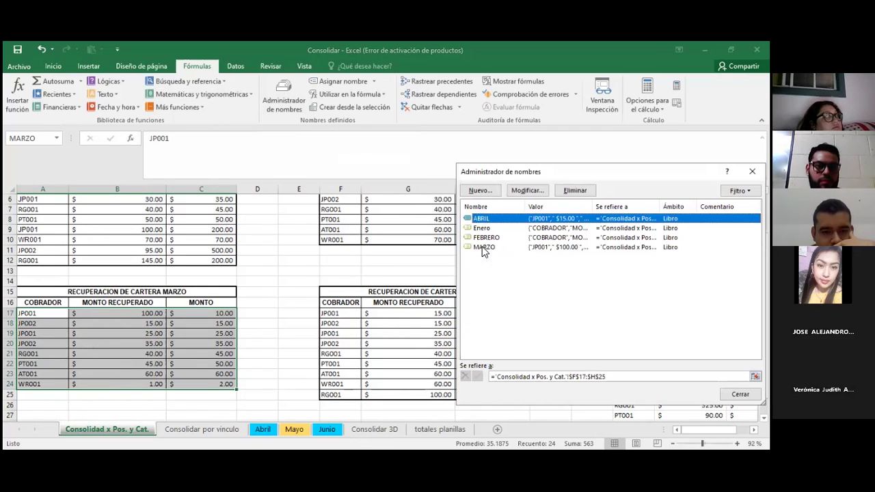
click(483, 248)
click(580, 191)
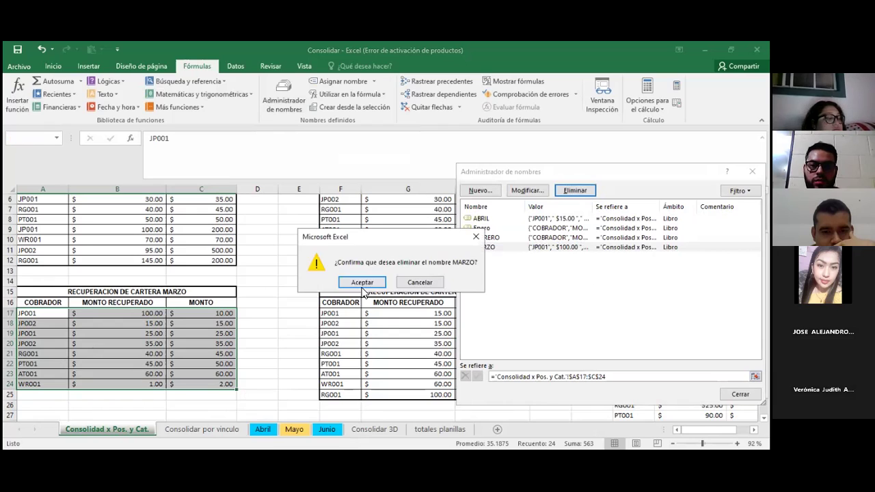
click(362, 283)
Create a new MARZO name referring to A16:C24, header row included
click(480, 191)
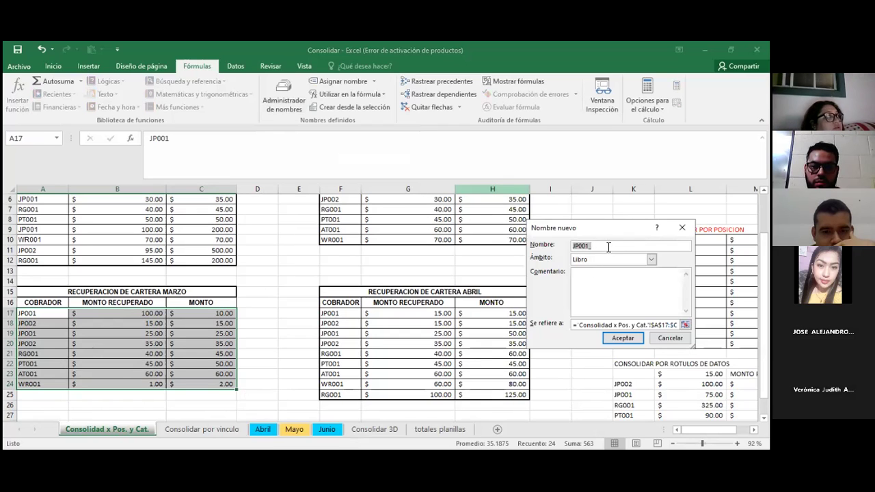
text(mAR)
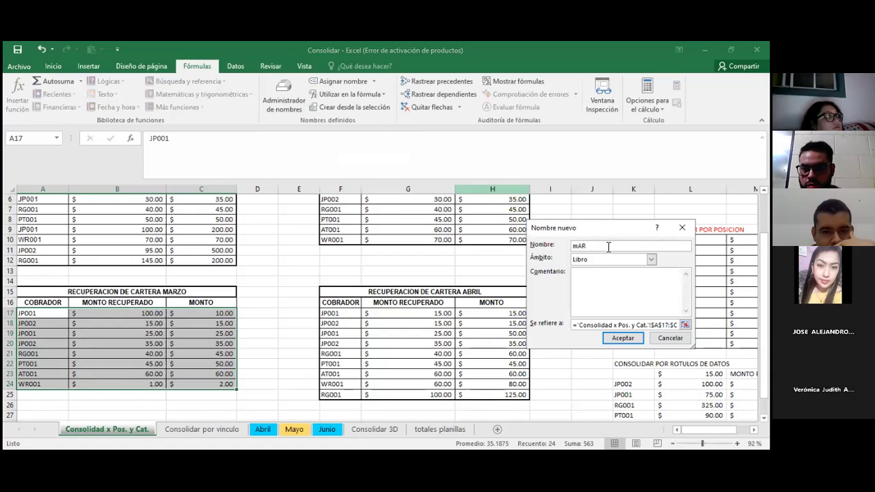
text(MARZO)
click(619, 340)
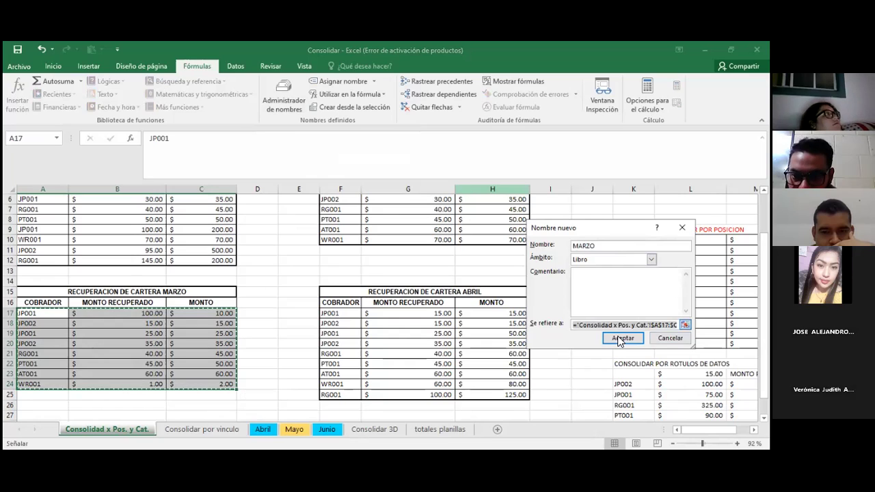
click(685, 325)
click(609, 246)
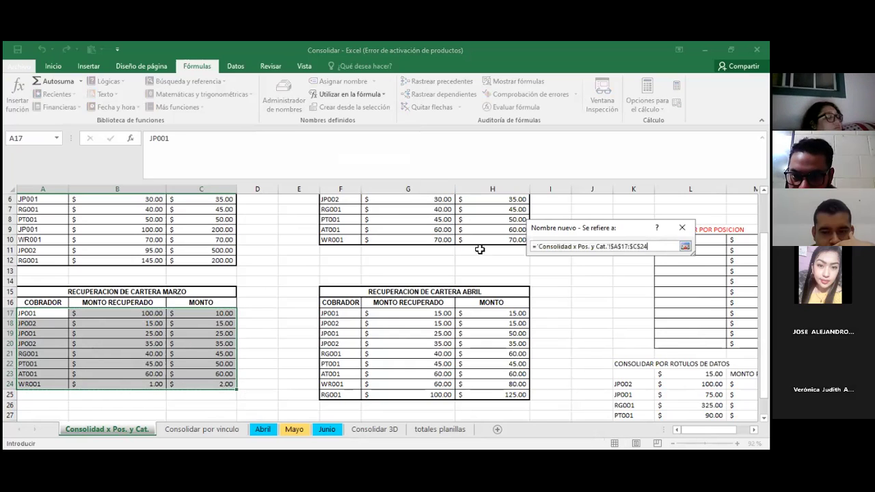
drag(609, 246, 490, 250)
key(BackSpace)
click(55, 305)
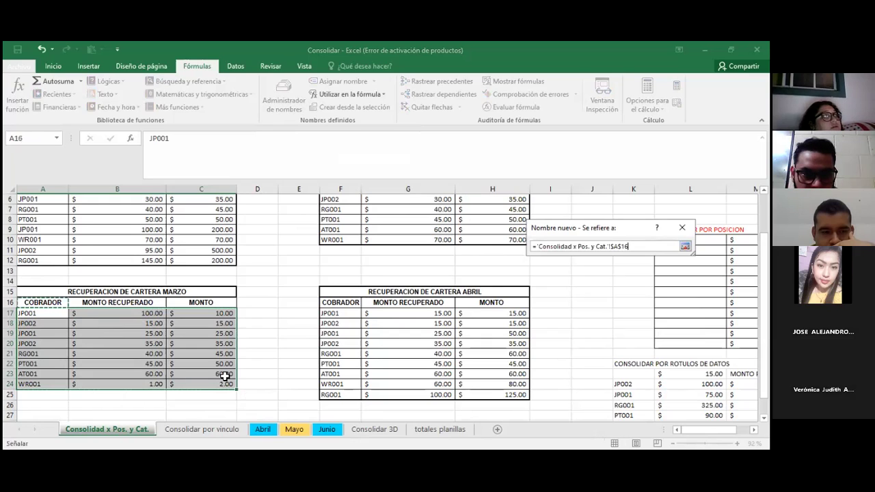
drag(222, 384, 223, 385)
key(Return)
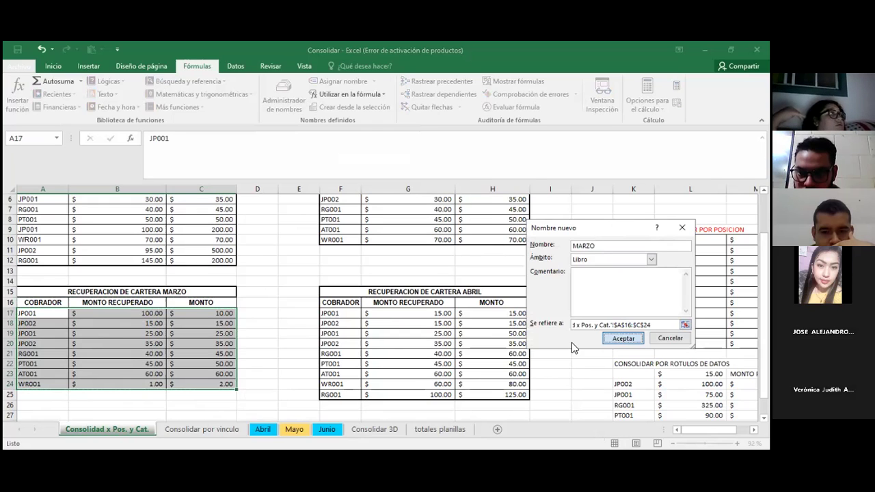
key(Return)
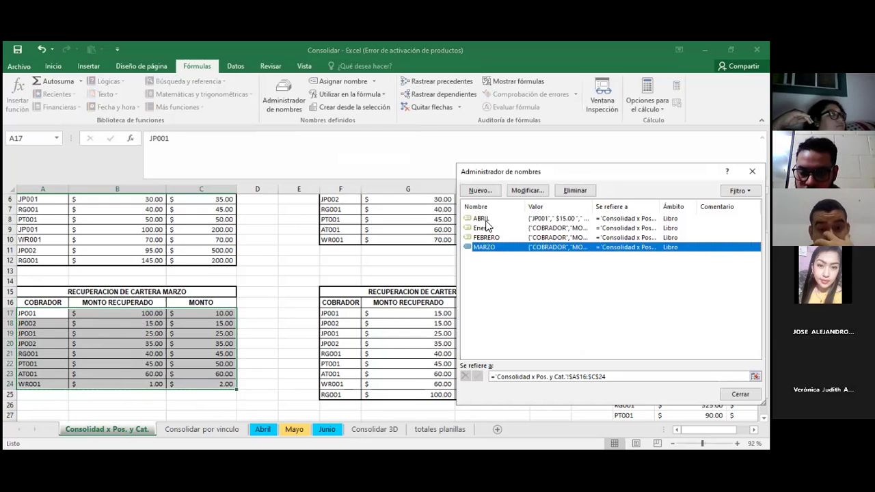
click(482, 219)
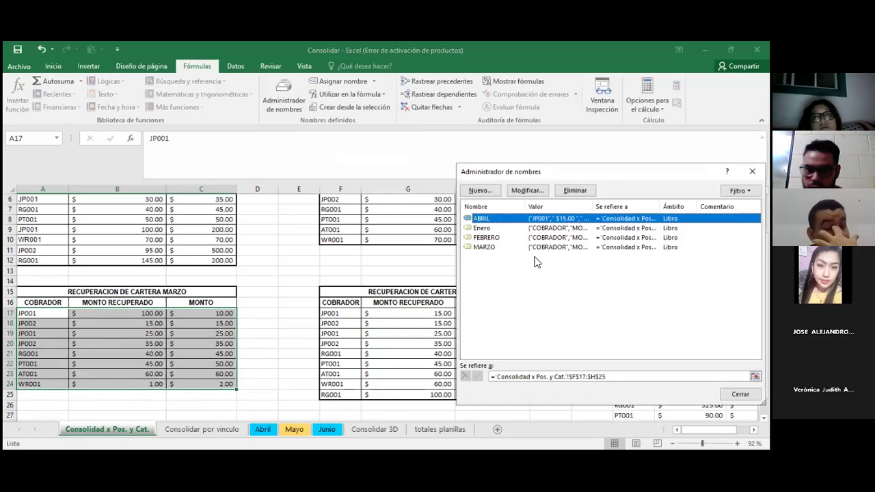
key(Tab)
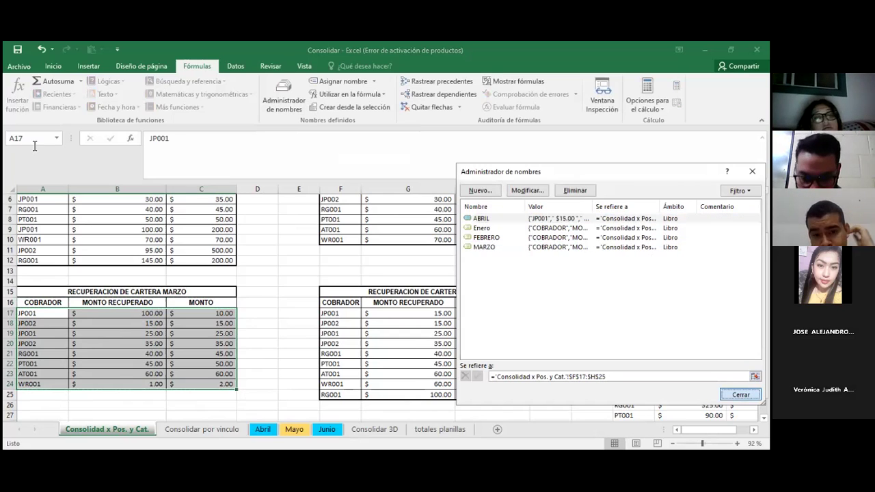
Close Name Manager and jump to the ABRIL range from the Name Box
key(Return)
click(55, 139)
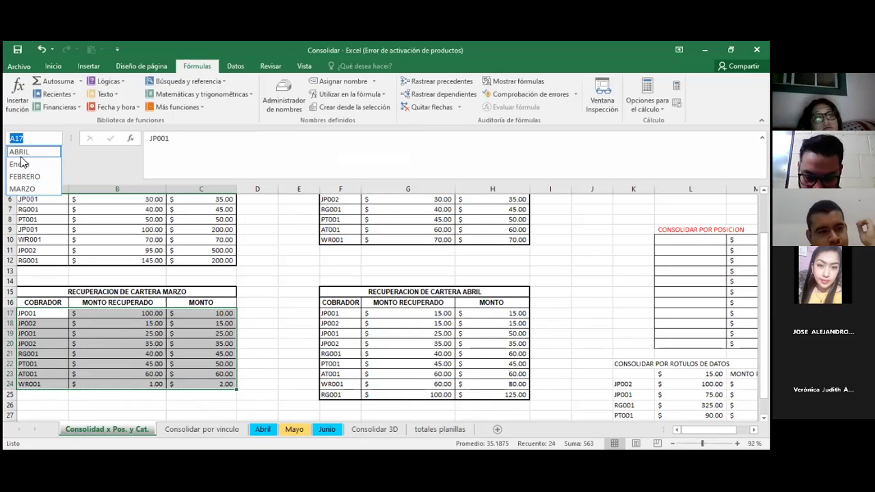
click(21, 151)
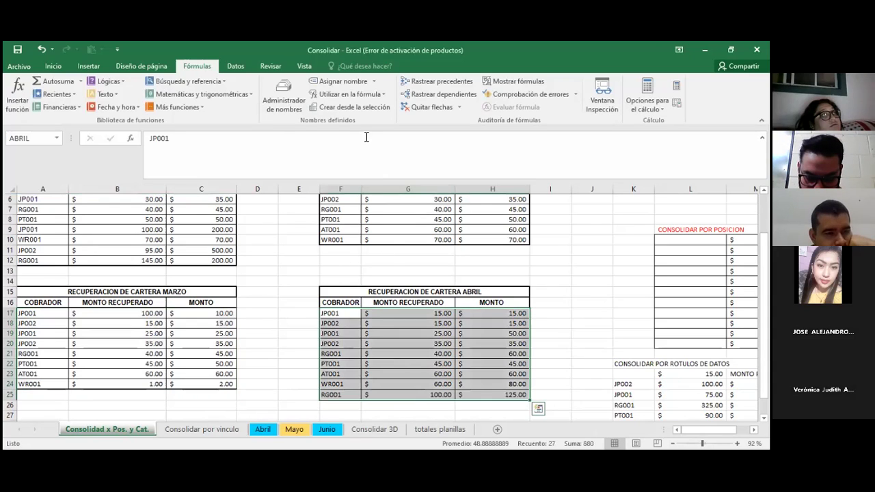
Edit the ABRIL name to refer to F16:H25, including the April header row
click(289, 103)
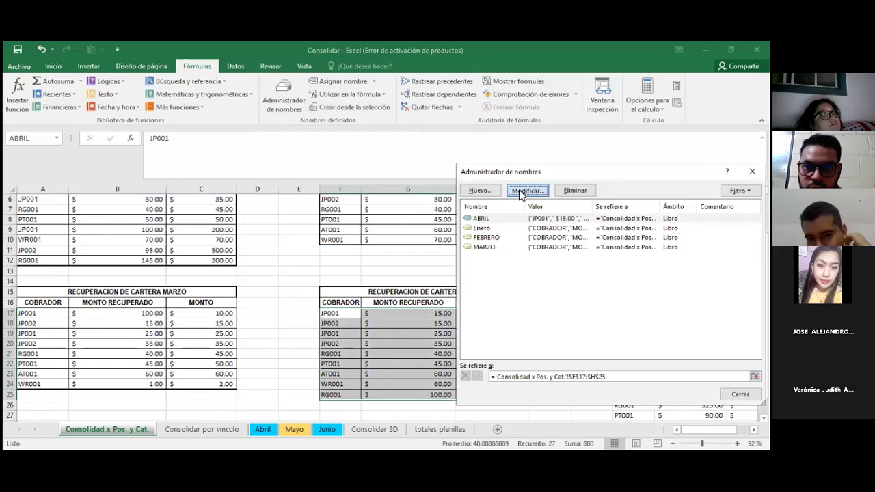
click(521, 190)
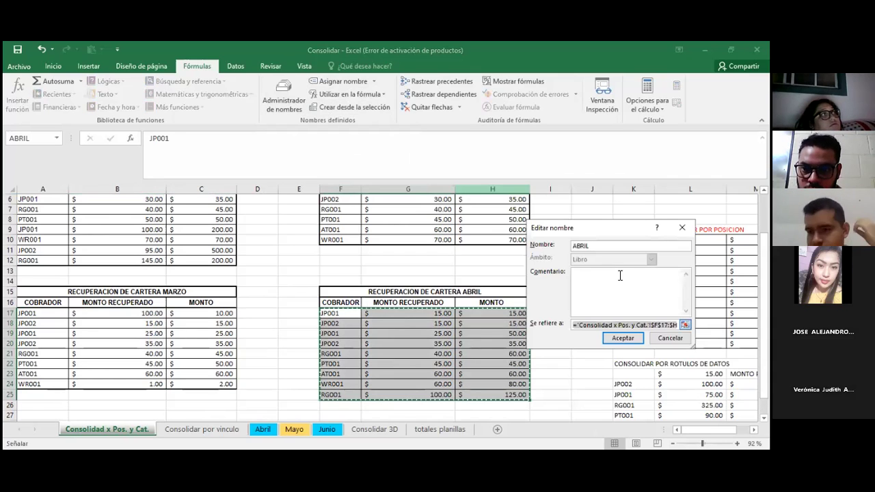
click(460, 239)
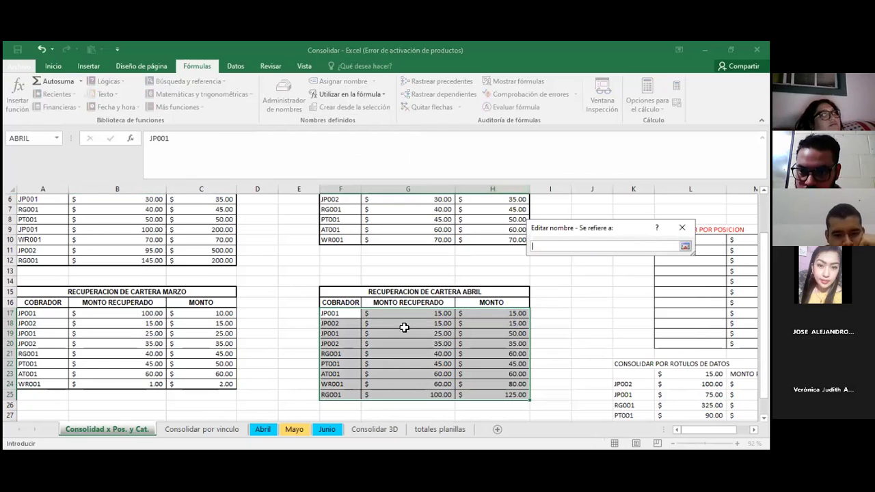
drag(340, 303, 374, 316)
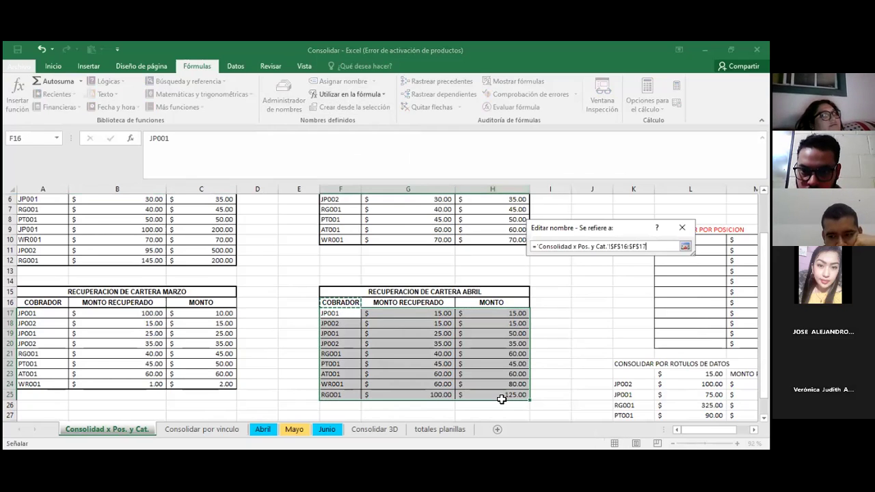
drag(502, 399, 502, 399)
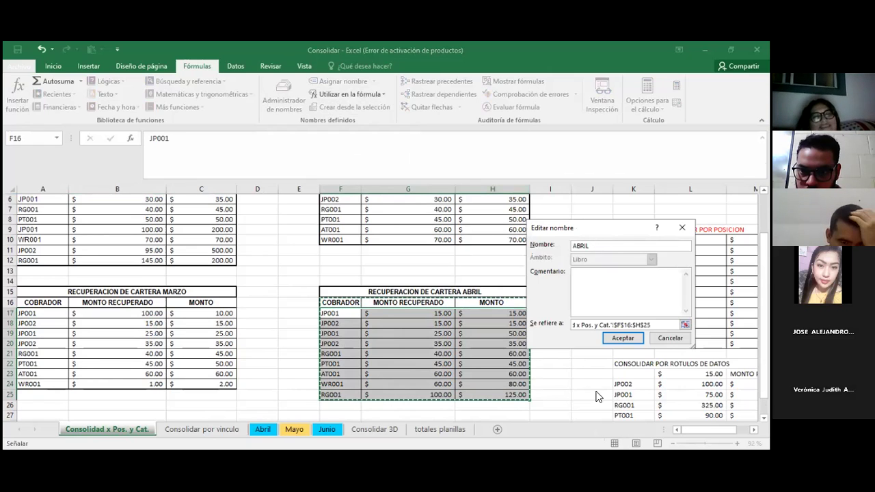
click(622, 337)
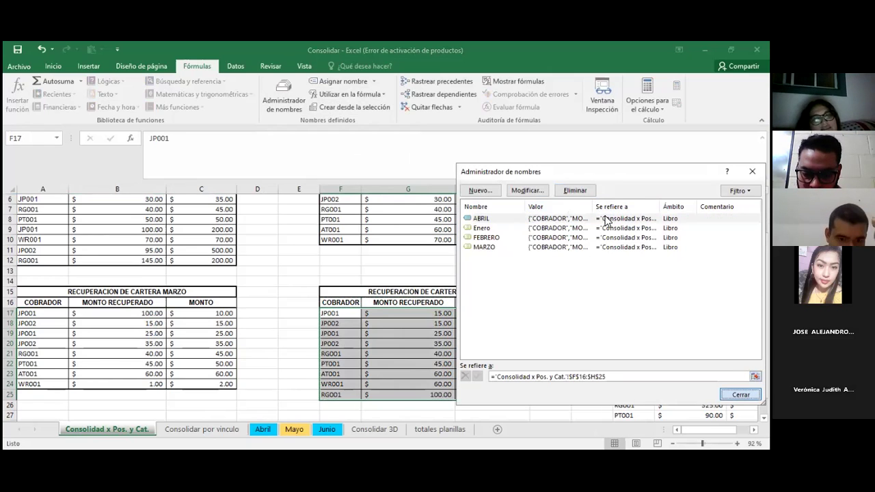
Select the CONSOLIDAR POR POSICION results L10:N20 and delete their values
key(Escape)
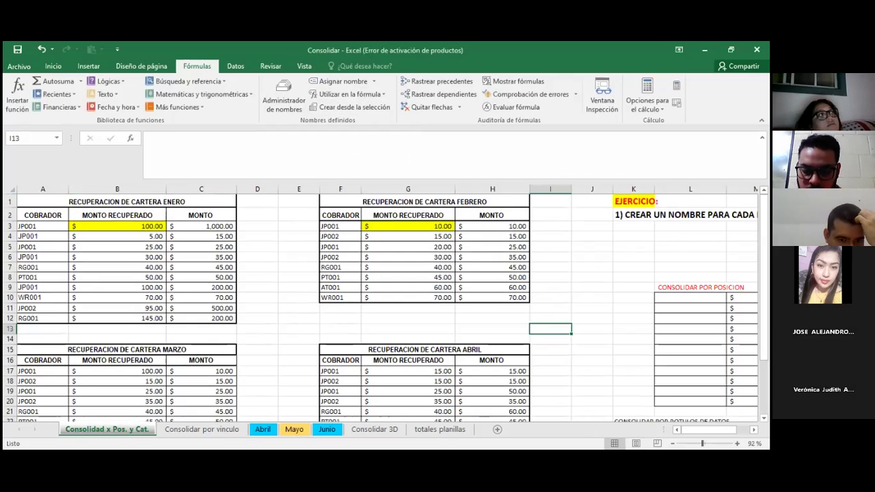
scroll(471, 333, right, 2)
scroll(471, 333, right, 2)
scroll(472, 333, right, 1)
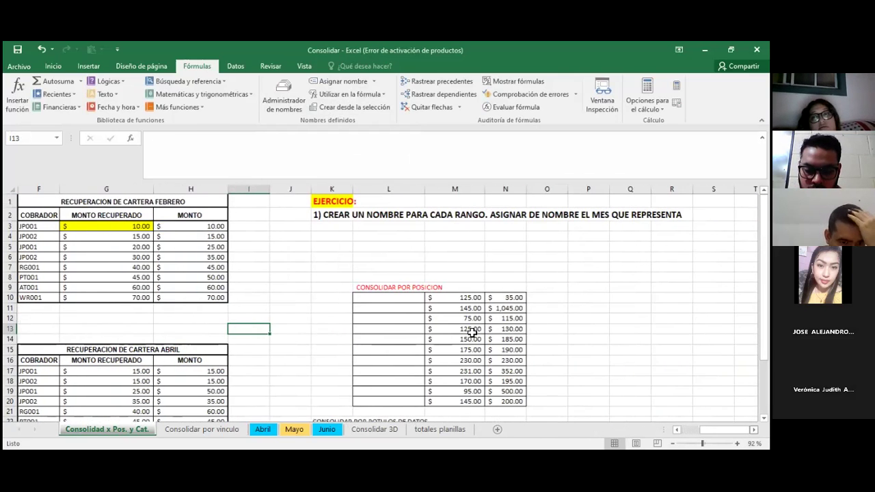
scroll(470, 333, right, 1)
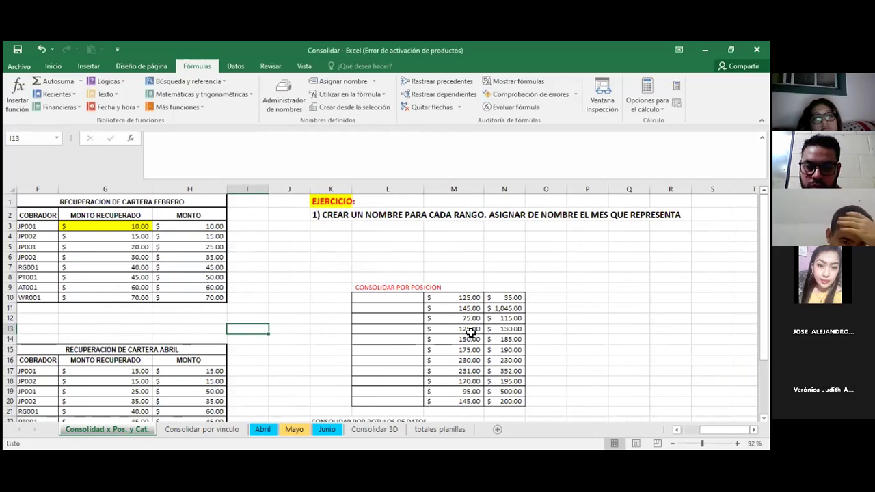
drag(387, 287, 464, 340)
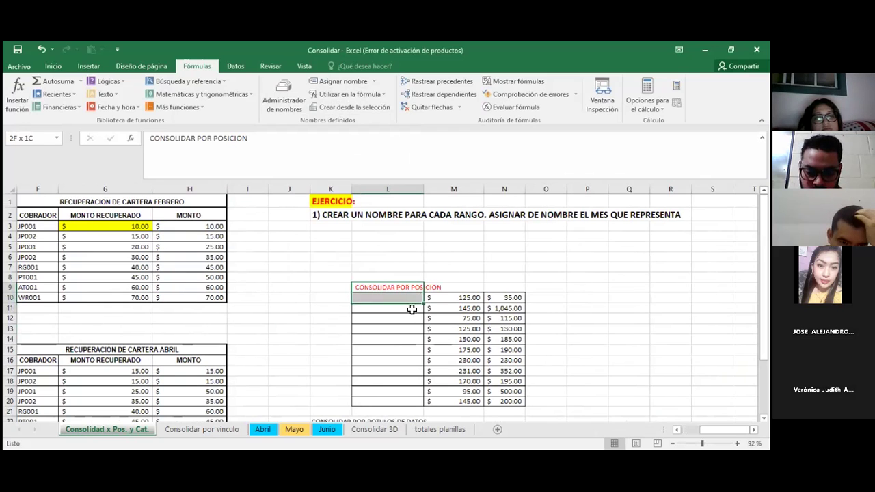
click(441, 274)
mouse_move(396, 287)
mouse_down()
mouse_move(391, 316)
mouse_move(503, 397)
mouse_up()
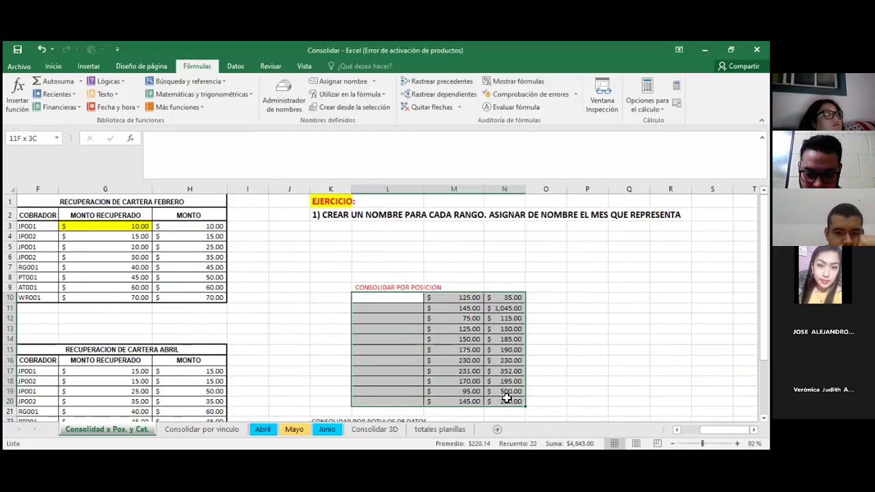
click(369, 298)
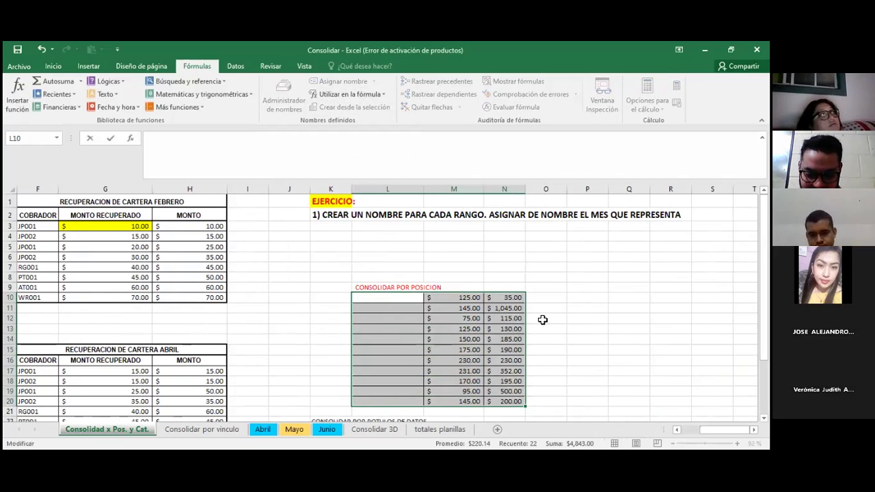
click(390, 283)
mouse_move(363, 297)
mouse_down()
mouse_move(489, 408)
mouse_move(516, 403)
mouse_up()
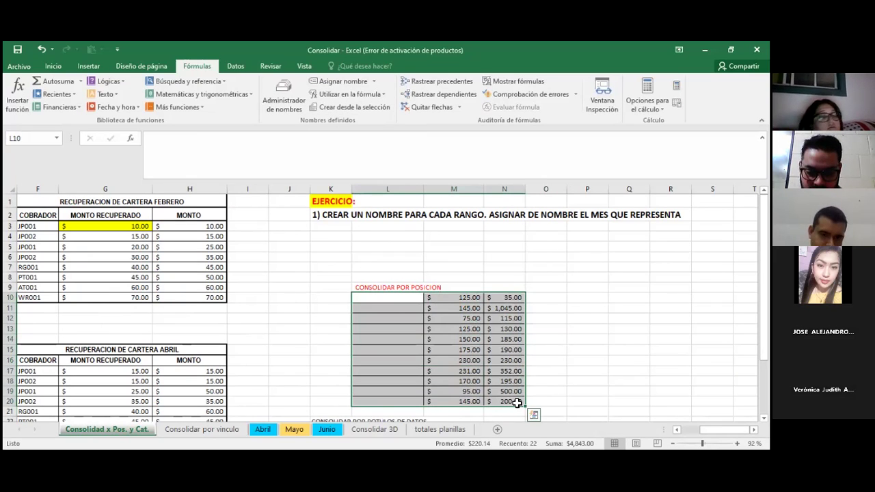
key(Delete)
Clear the leftover formatting from L10:N20 with Home > Clear > Clear Formats
click(52, 68)
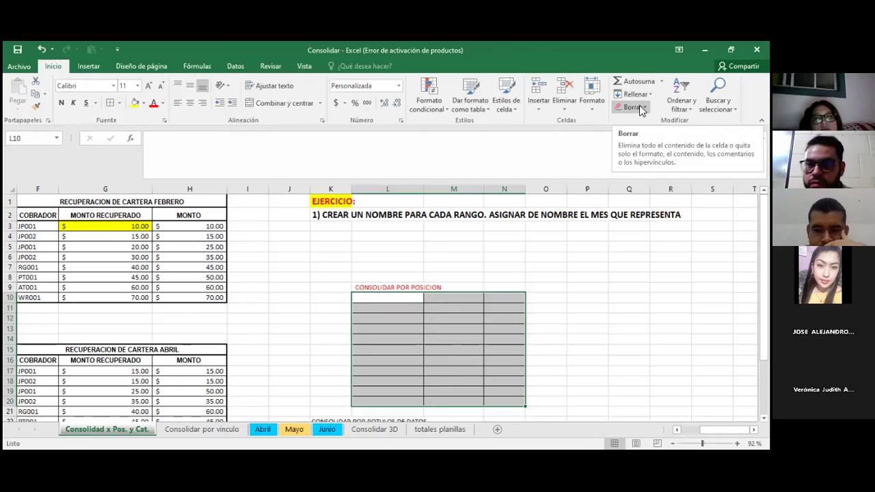
click(642, 109)
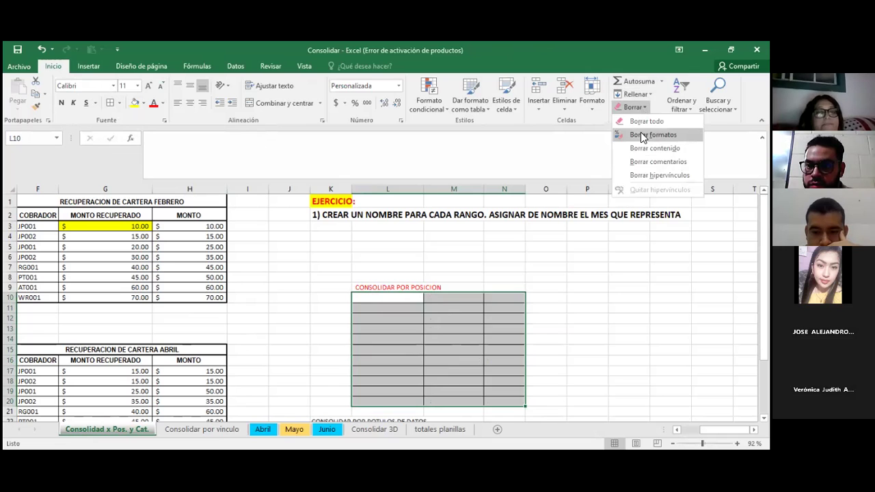
click(641, 135)
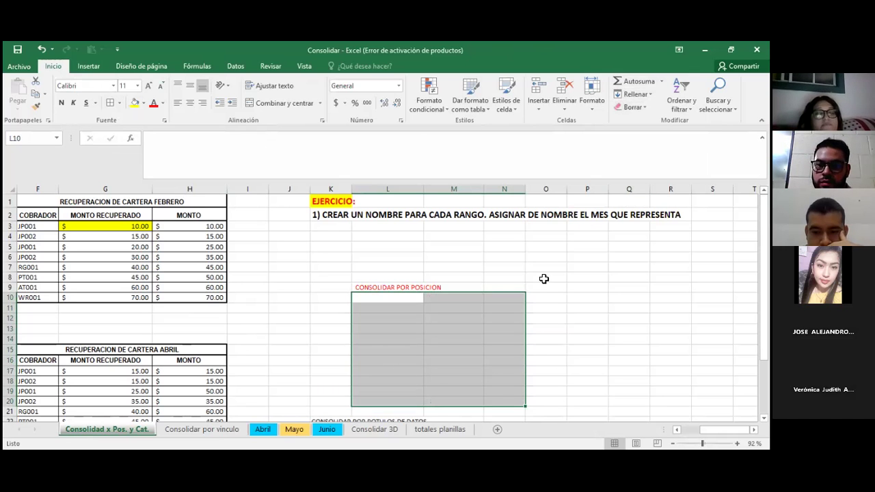
Clear all contents and formatting from K23:P29, then select cell L10
scroll(513, 313, down, 4)
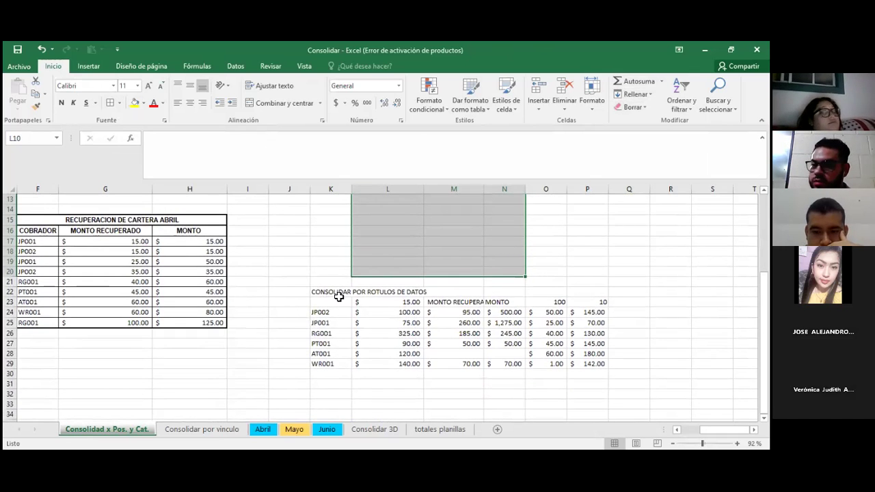
drag(332, 302, 598, 363)
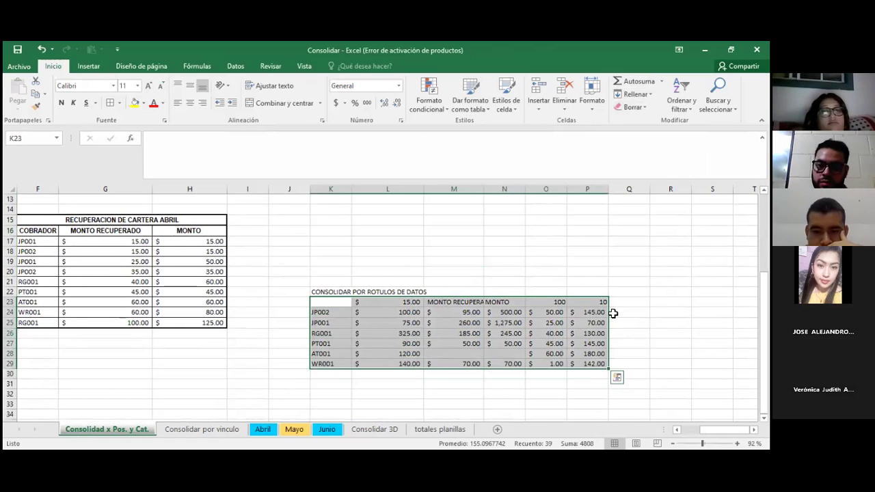
click(631, 106)
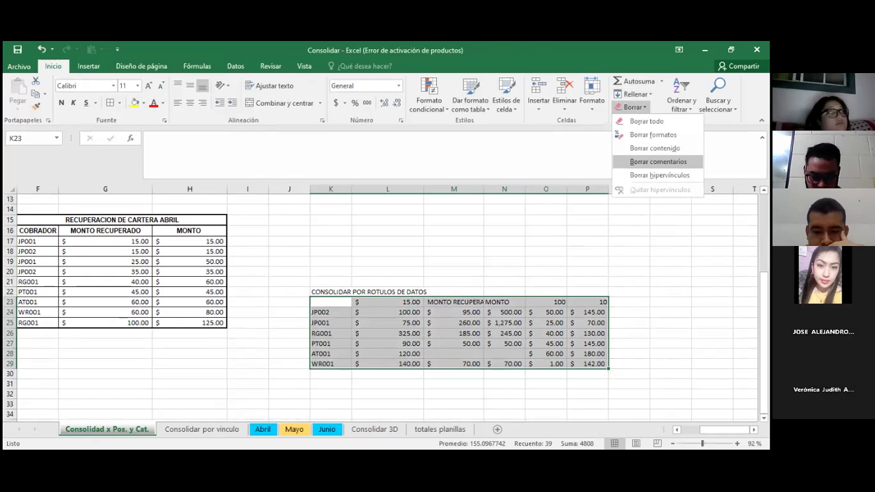
click(646, 121)
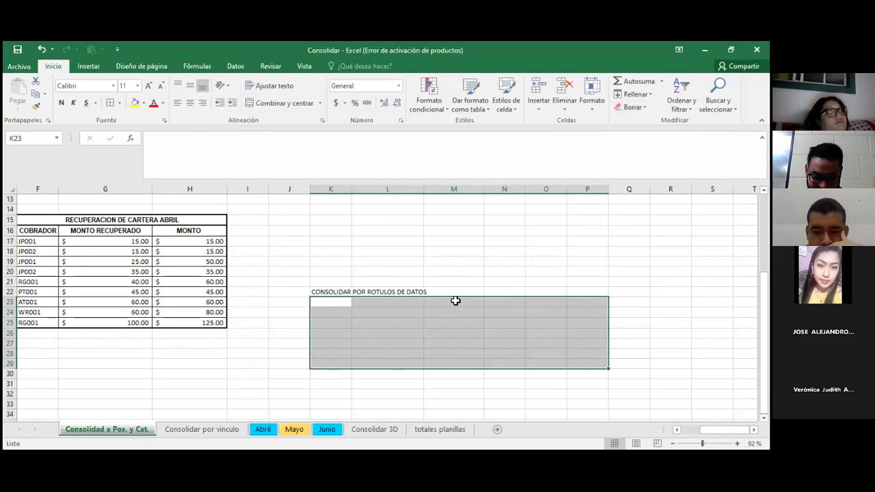
scroll(455, 300, up, 4)
click(383, 299)
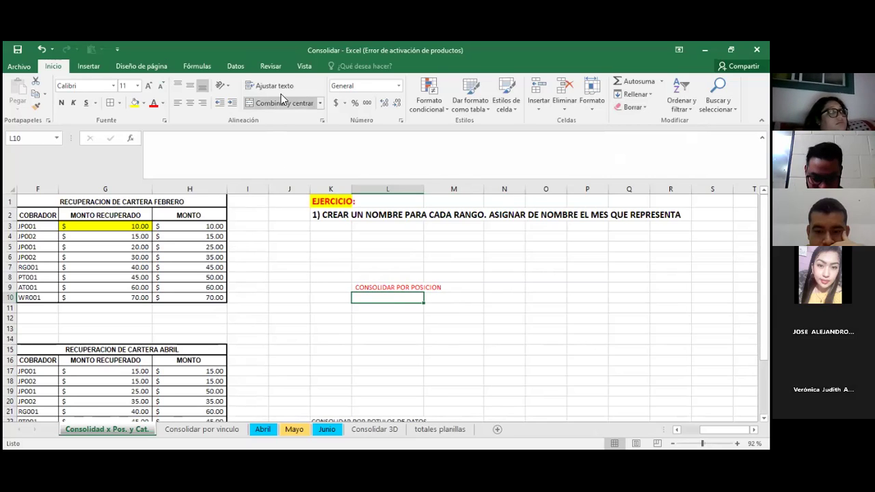
Open Data > Consolidate and review the stored ABRIL, Enero, FEBRERO and MARZO references
click(236, 67)
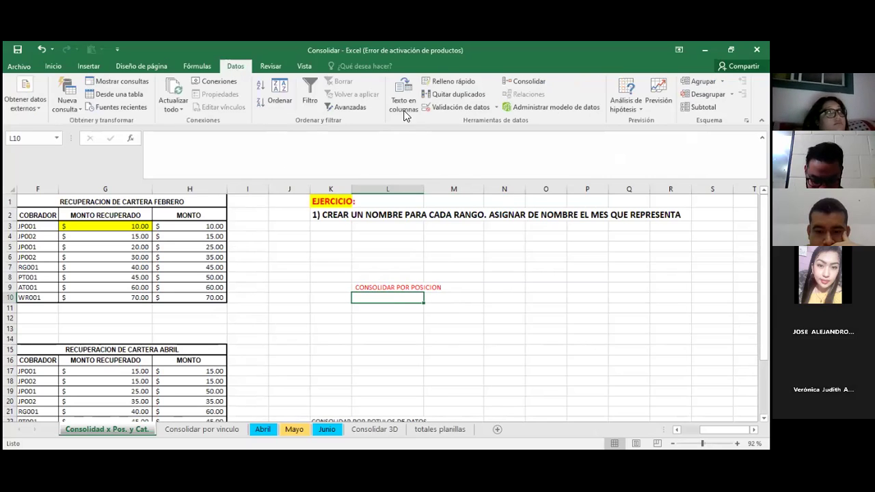
click(532, 84)
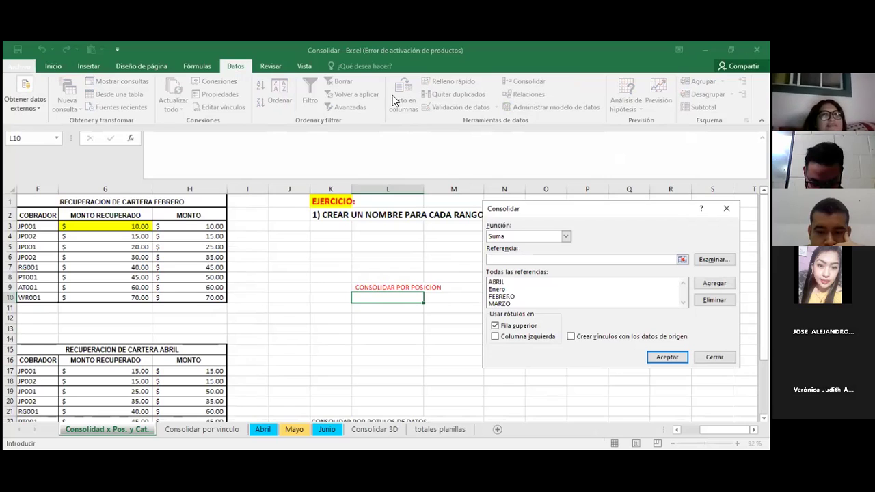
click(496, 283)
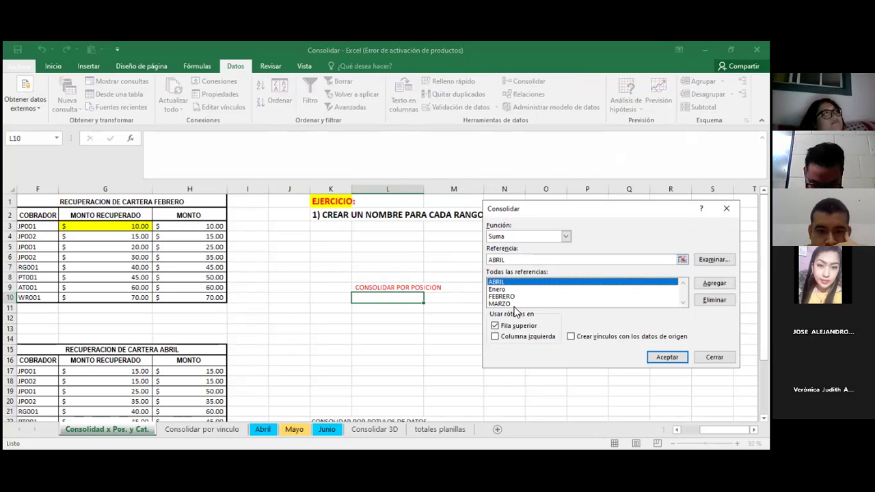
click(499, 290)
click(502, 297)
click(504, 303)
click(498, 282)
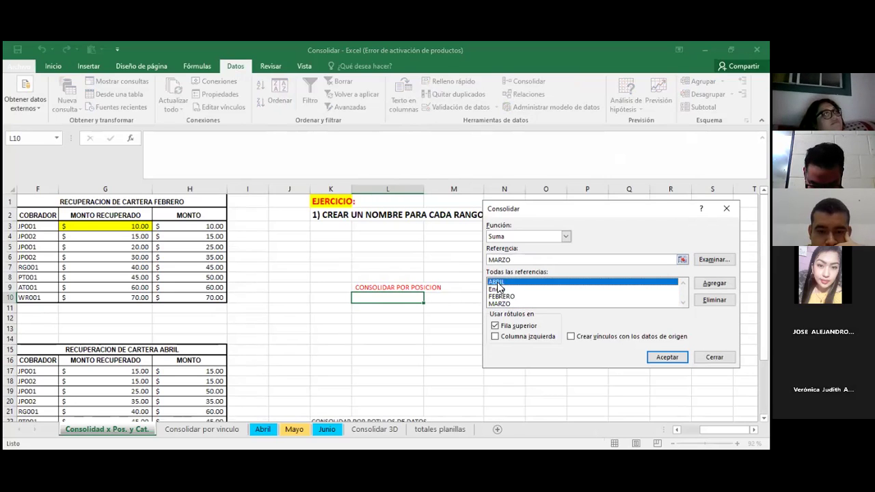
Delete the ABRIL, Enero, FEBRERO and MARZO references until the list is empty
click(714, 300)
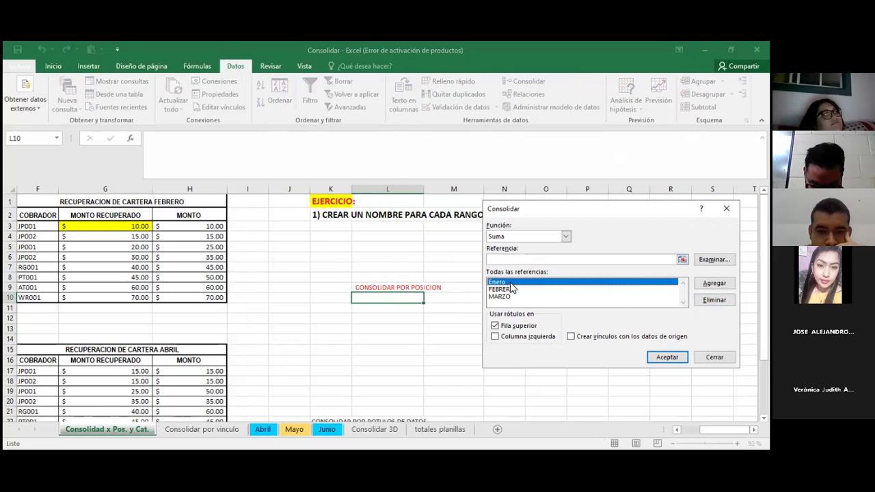
key(Return)
click(596, 282)
key(alt+e)
click(587, 283)
key(alt+e)
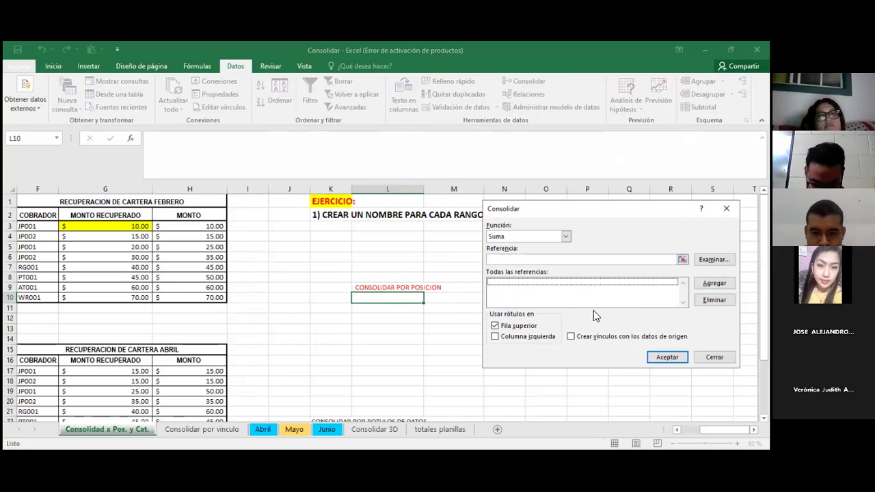
Add the ENERO and FEBRERO named ranges to the consolidation references
click(505, 259)
text(EN)
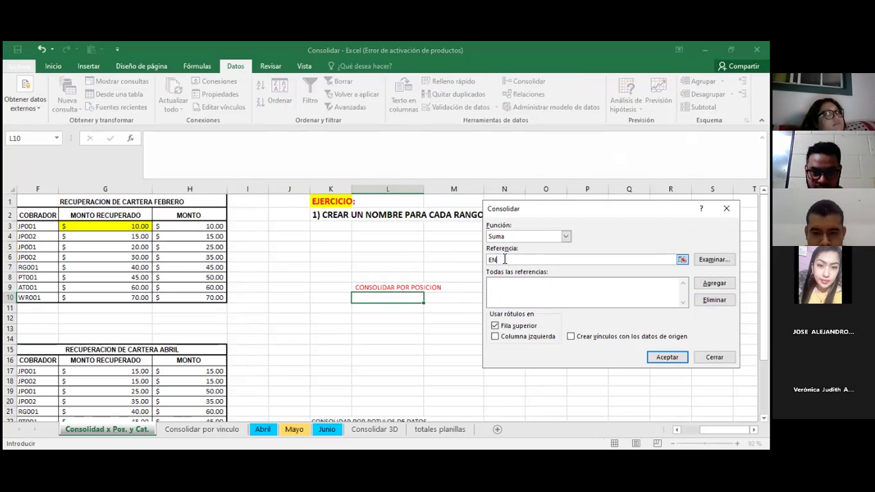
text(ERO)
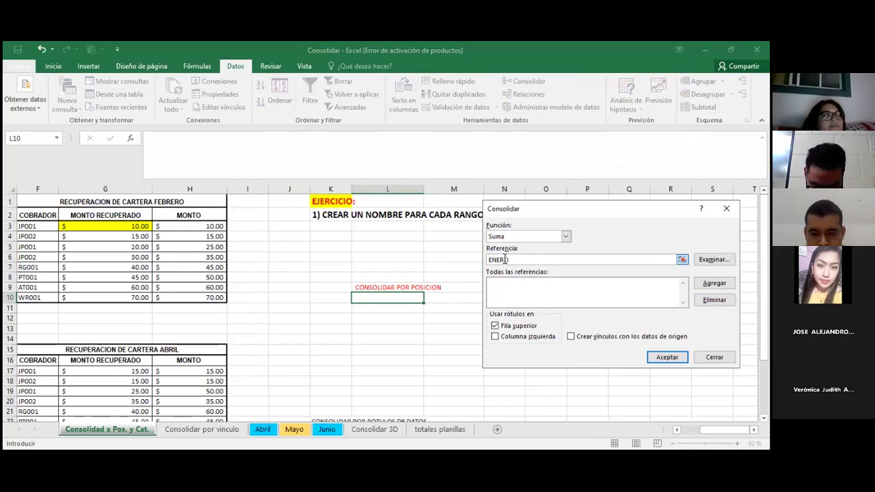
key(alt+a)
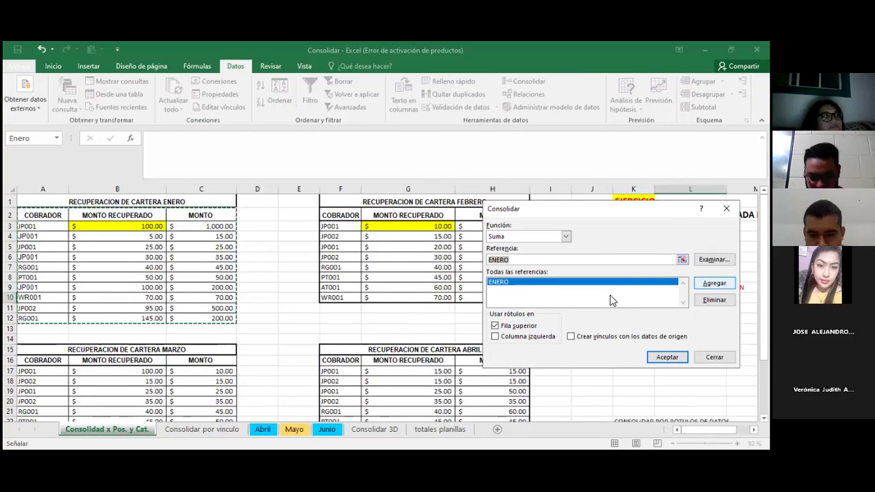
click(517, 263)
text(FE)
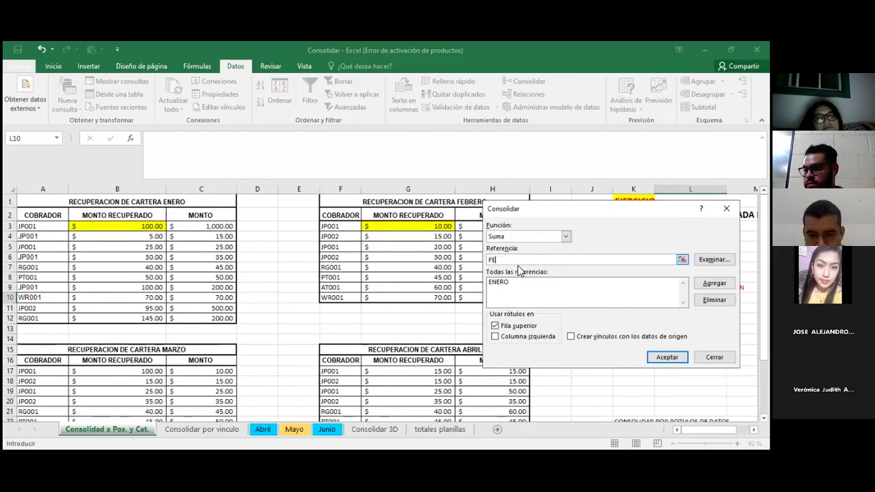
text(BRERO)
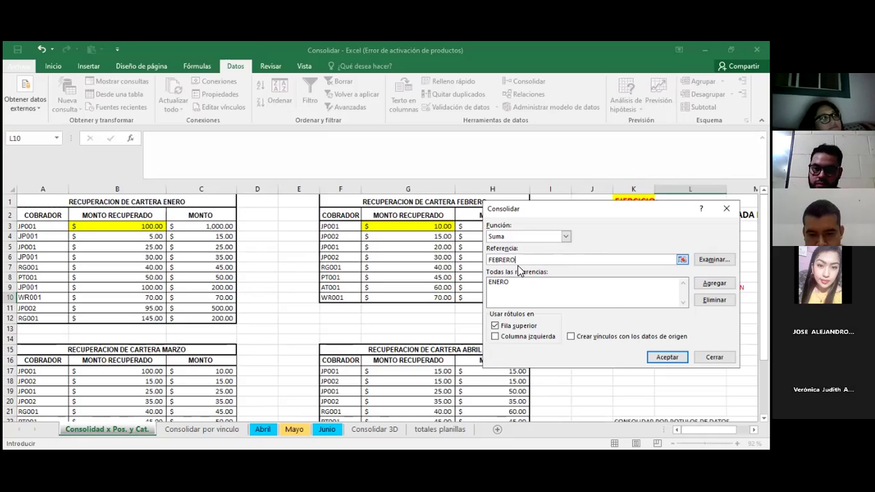
key(alt+e)
click(621, 306)
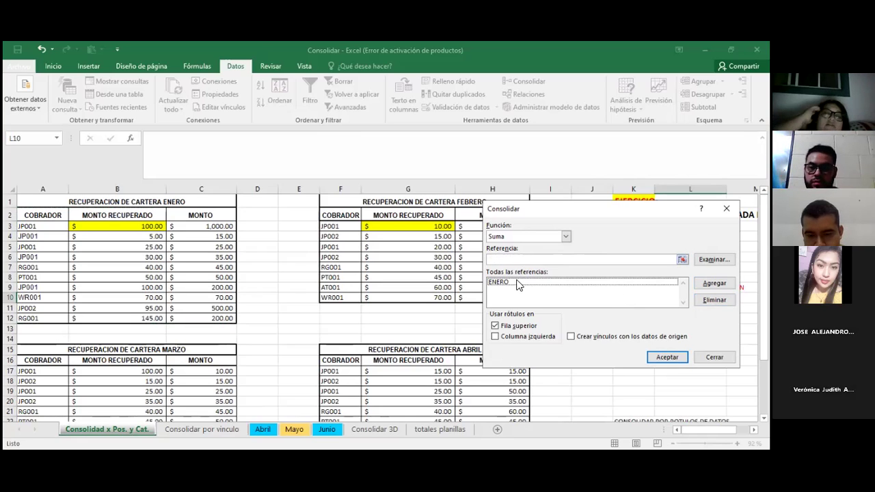
click(507, 259)
text(FEBRERO)
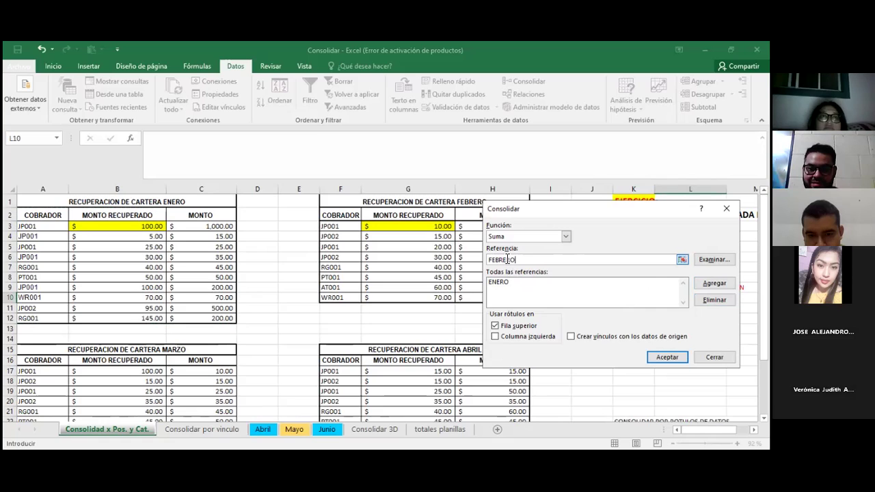
key(alt+a)
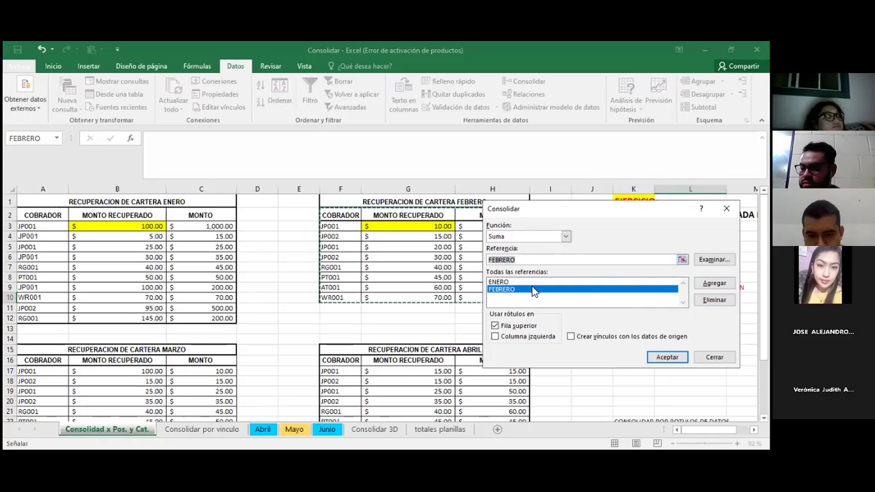
Add MARZO and ABRIL, turn off top-row labels, and run the Sum consolidation
text(MAT)
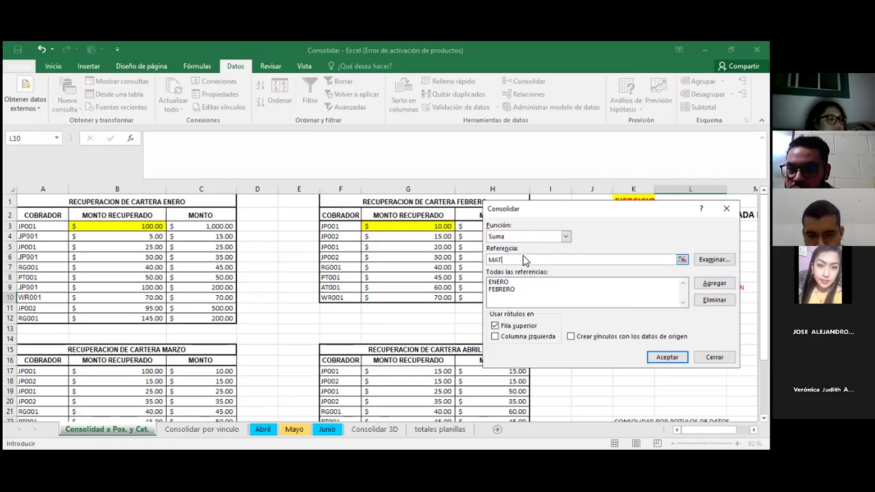
key(BackSpace)
text(ZO)
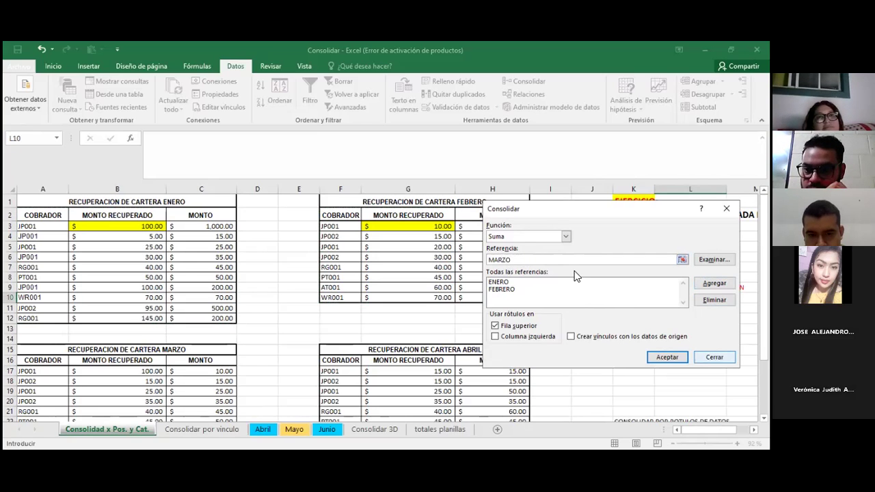
key(alt+a)
text(ABRIL)
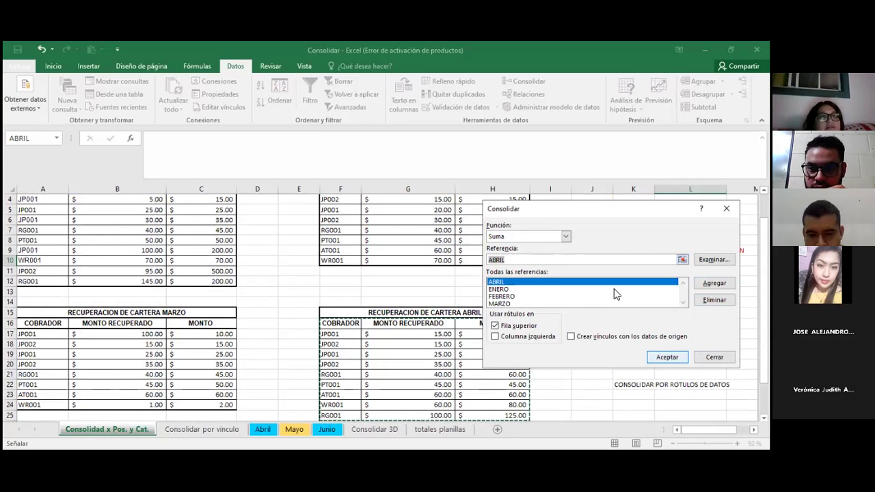
click(505, 326)
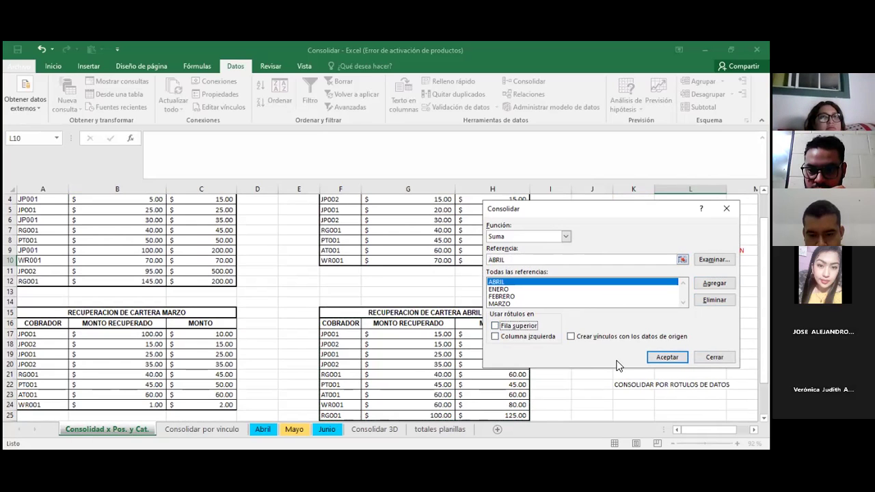
click(667, 357)
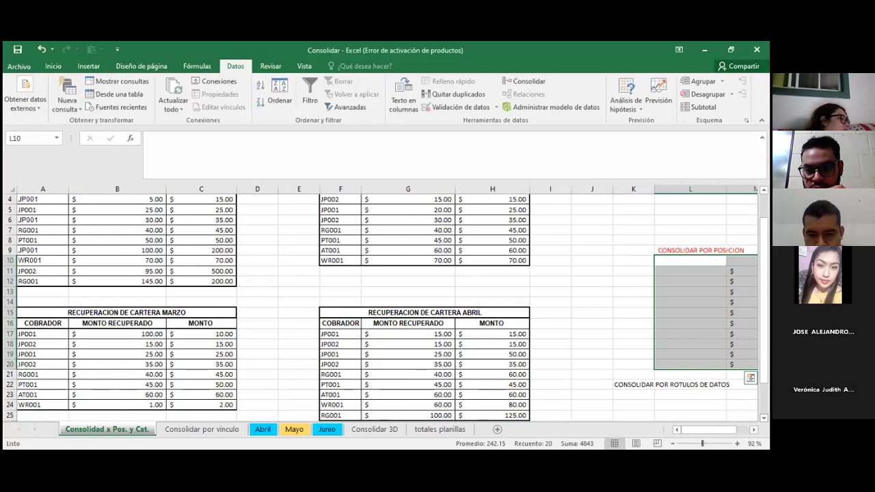
scroll(438, 308, right, 5)
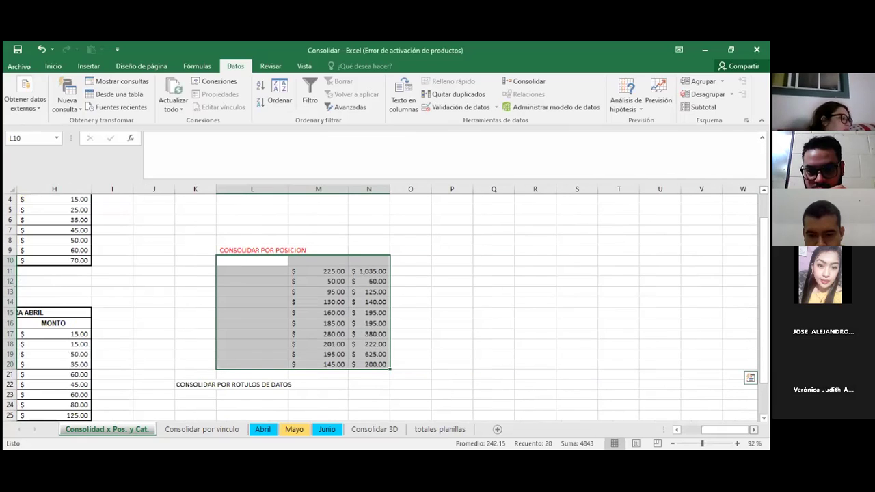
scroll(387, 308, right, 2)
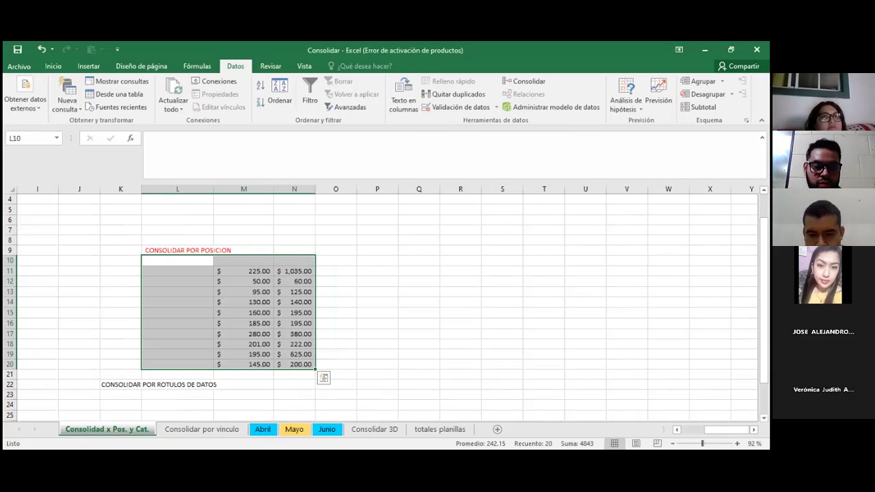
click(117, 395)
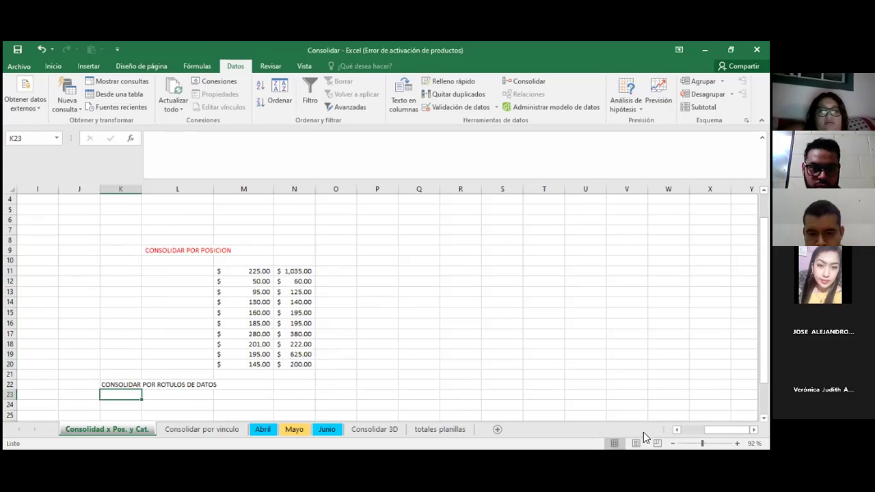
scroll(383, 301, left, 3)
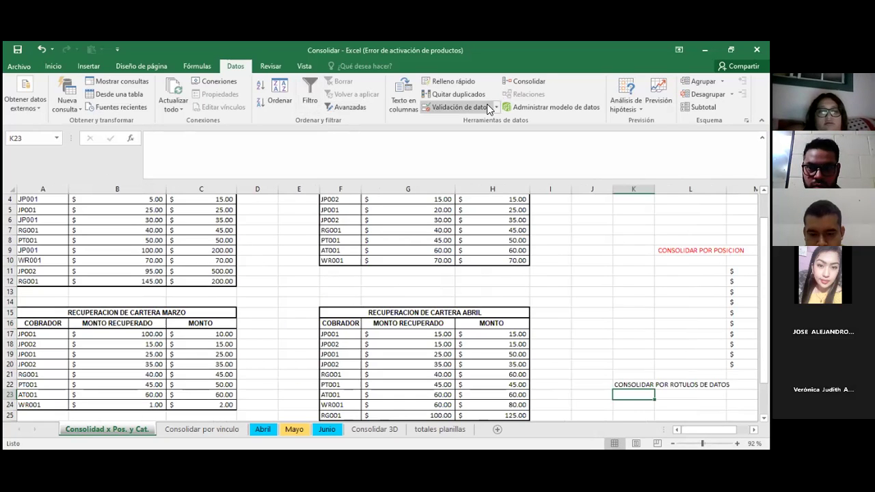
Rerun Consolidate on the four month ranges using top-row and left-column labels
click(528, 81)
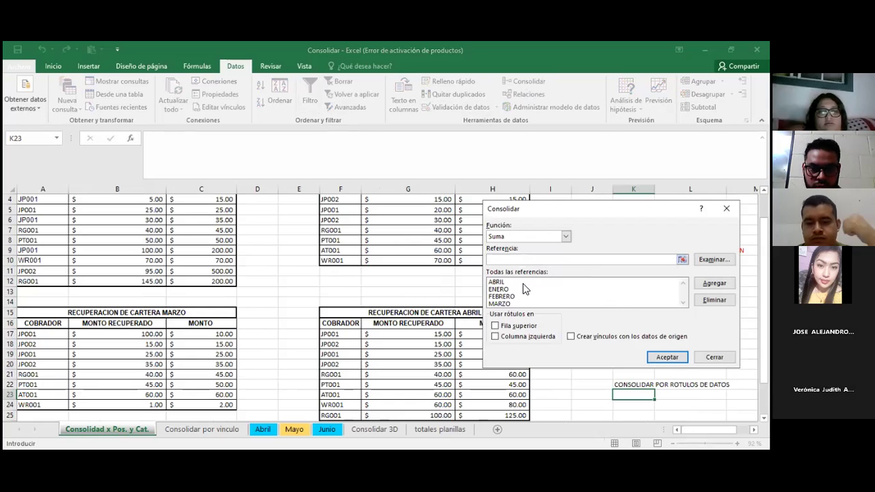
click(496, 326)
click(495, 336)
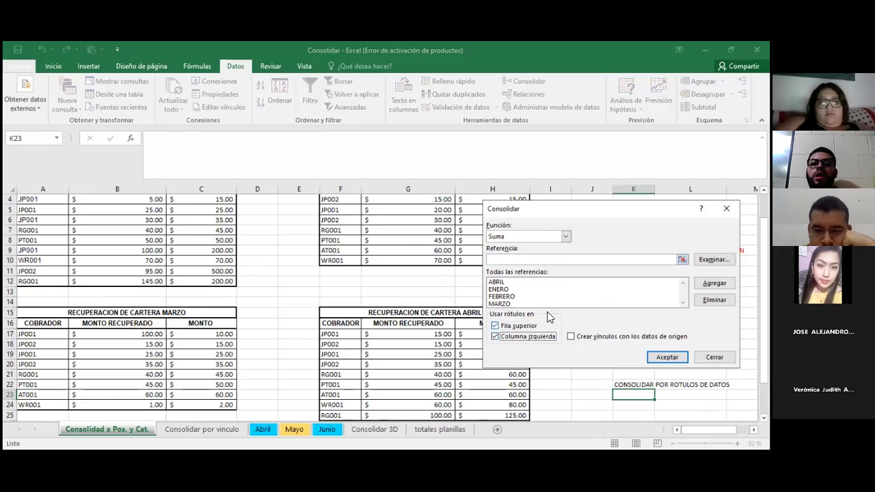
click(563, 260)
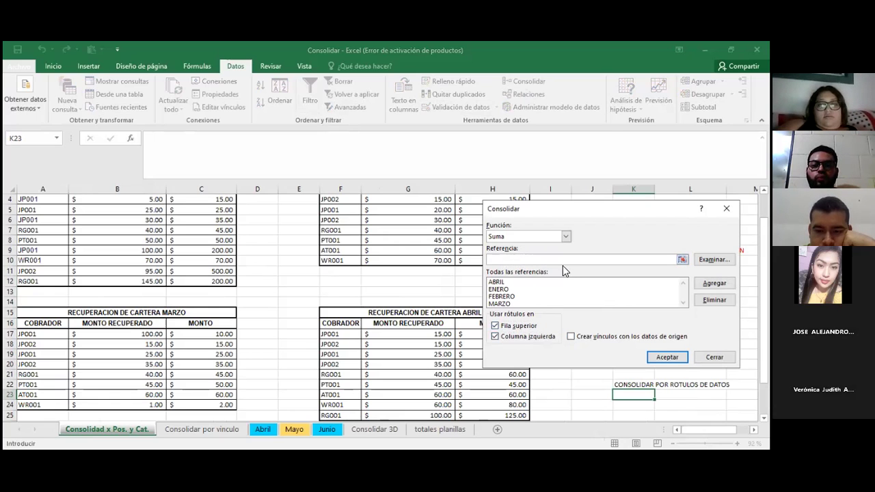
click(618, 316)
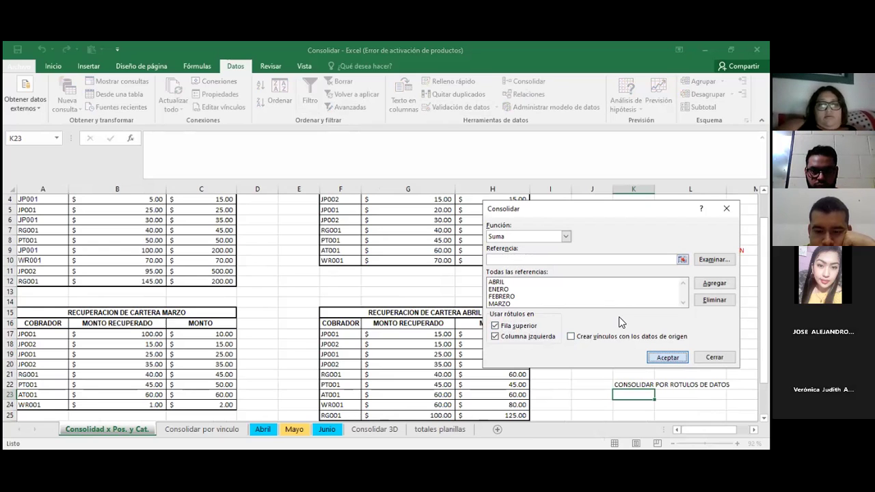
key(Return)
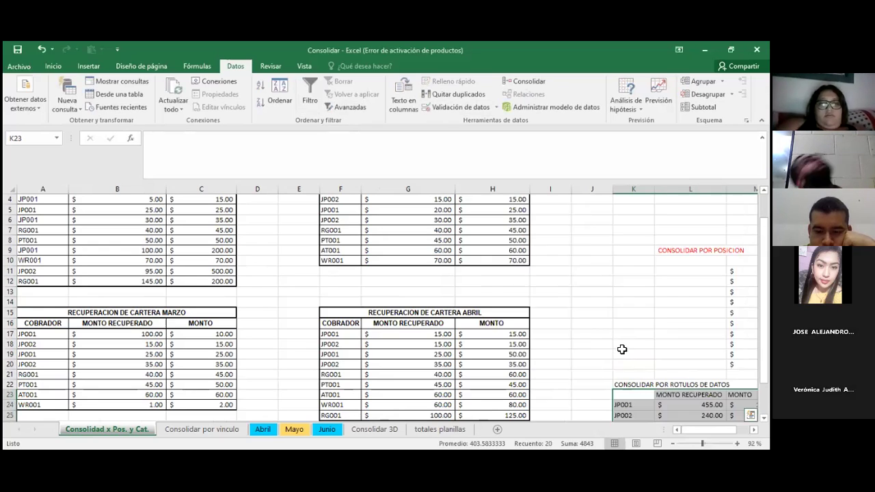
scroll(633, 414, down, 2)
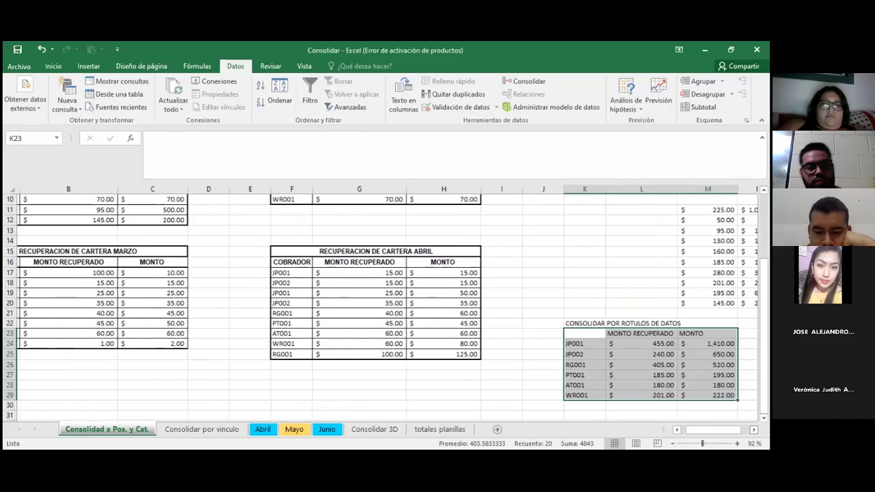
scroll(633, 415, right, 3)
scroll(508, 365, right, 1)
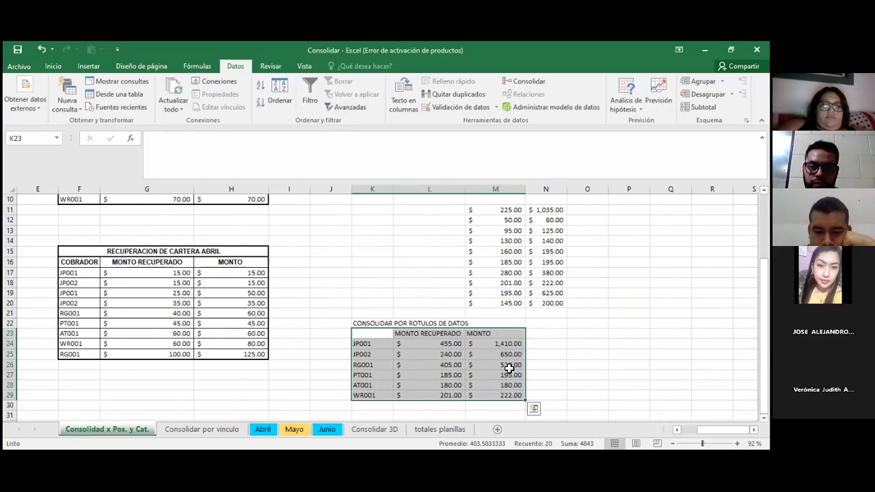
click(572, 354)
scroll(426, 357, down, 2)
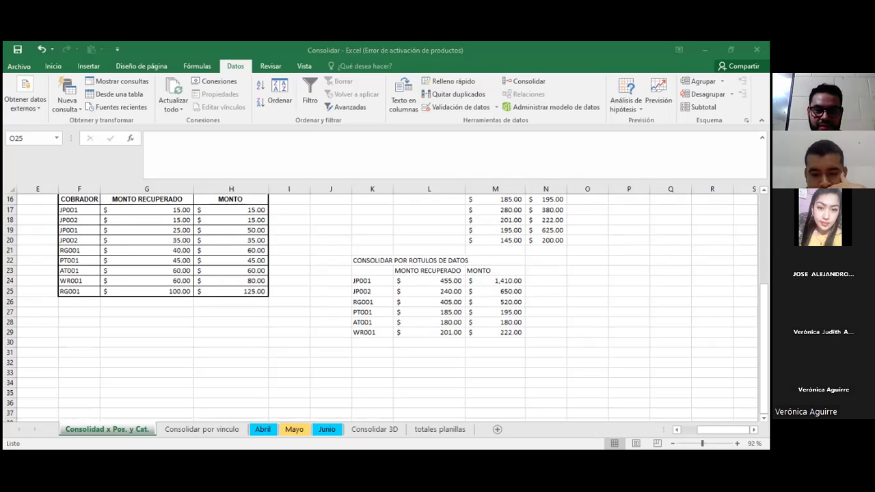
scroll(439, 366, up, 5)
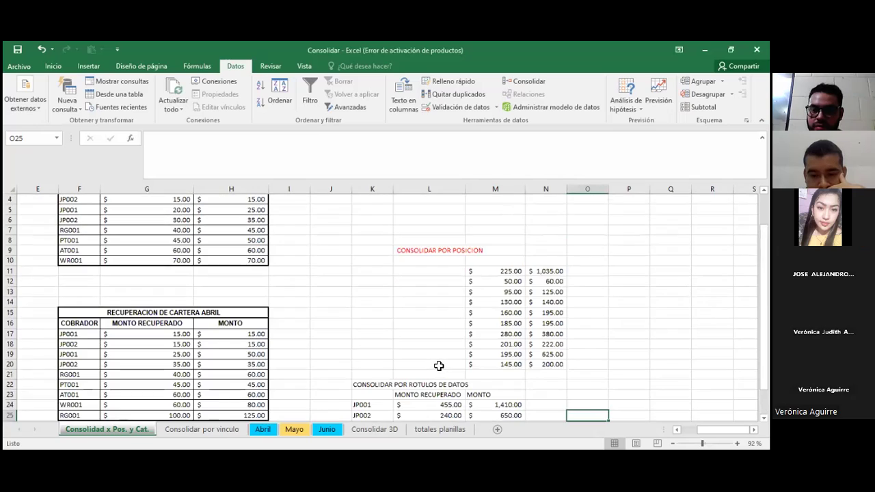
scroll(438, 368, down, 1)
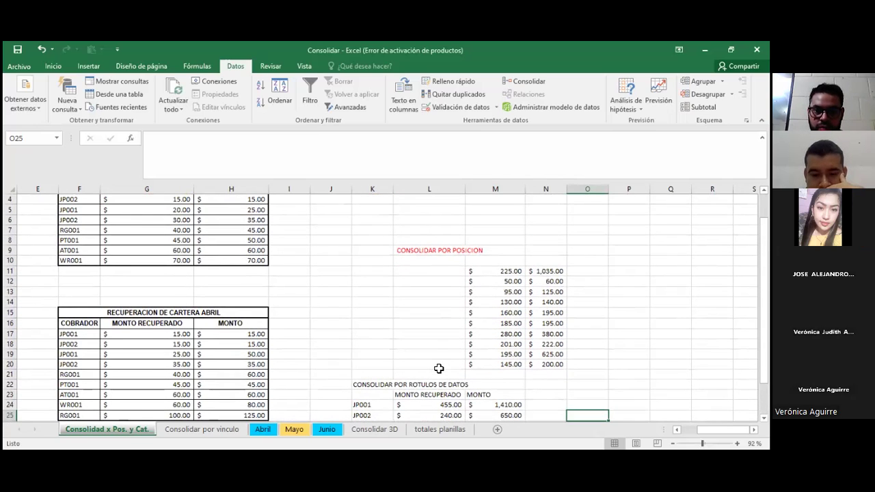
Bold the CONSOLIDAR POR ROTULOS DE DATOS title across K22:L22
click(431, 386)
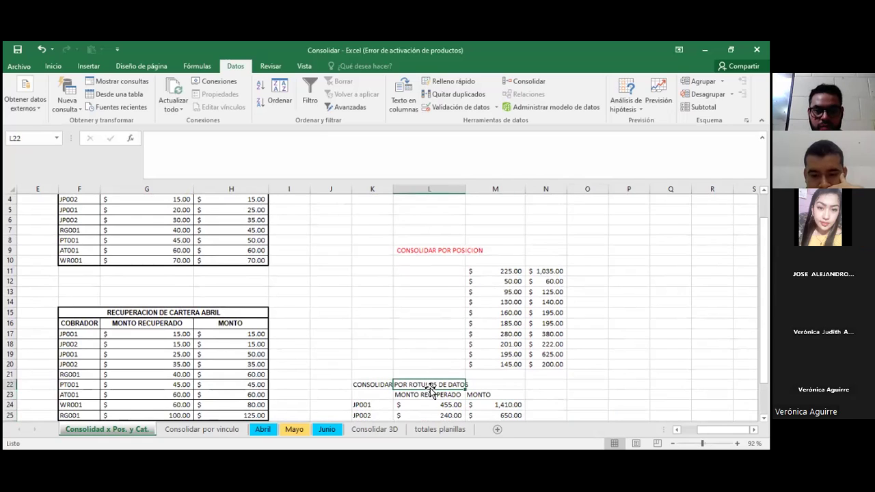
drag(355, 385, 456, 386)
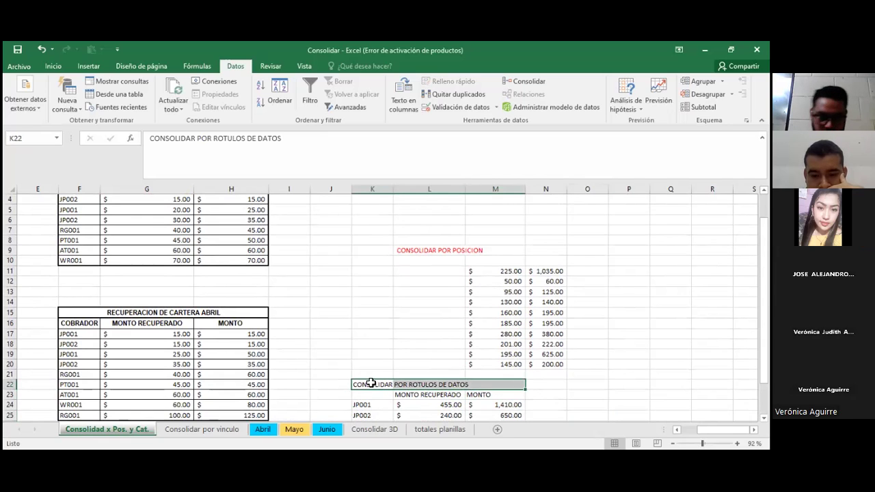
click(54, 65)
click(61, 103)
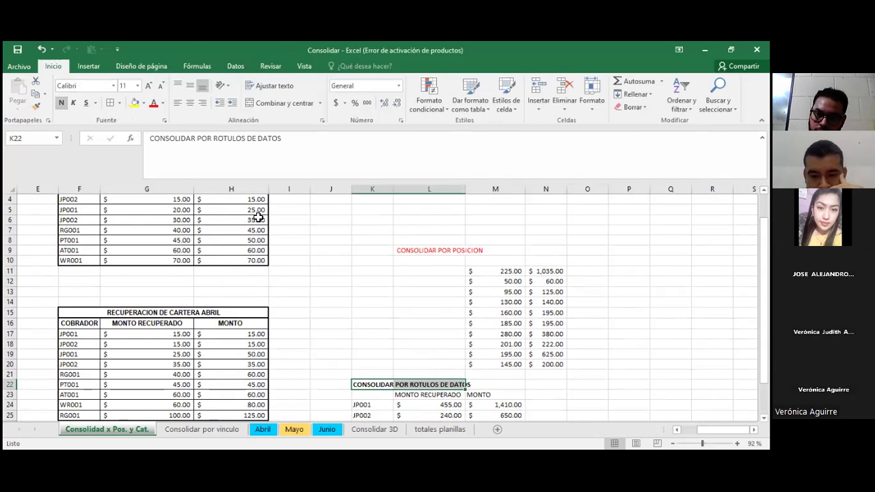
click(289, 210)
scroll(410, 317, down, 1)
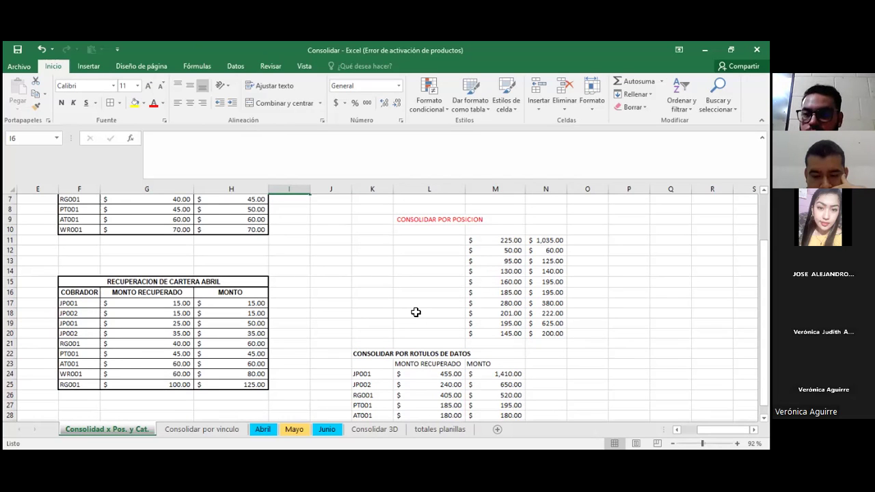
scroll(412, 308, down, 1)
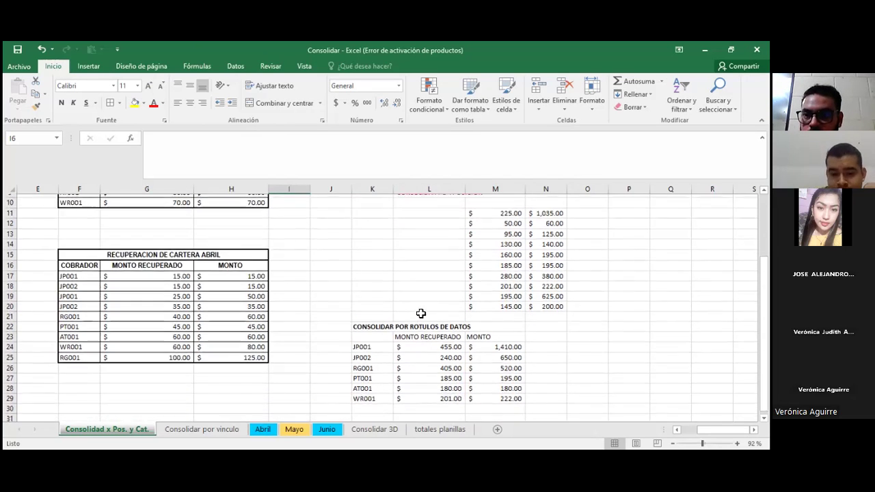
scroll(410, 316, down, 2)
scroll(410, 316, down, 2)
scroll(410, 318, up, 4)
scroll(410, 317, up, 1)
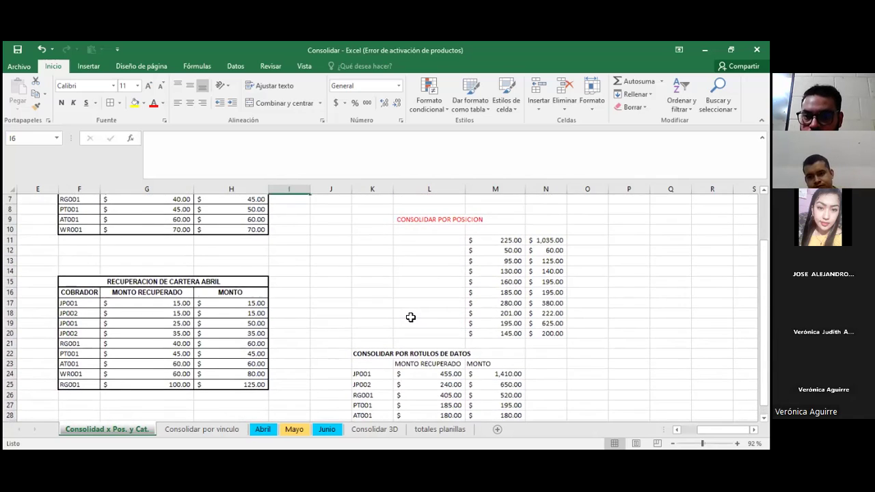
scroll(410, 317, up, 1)
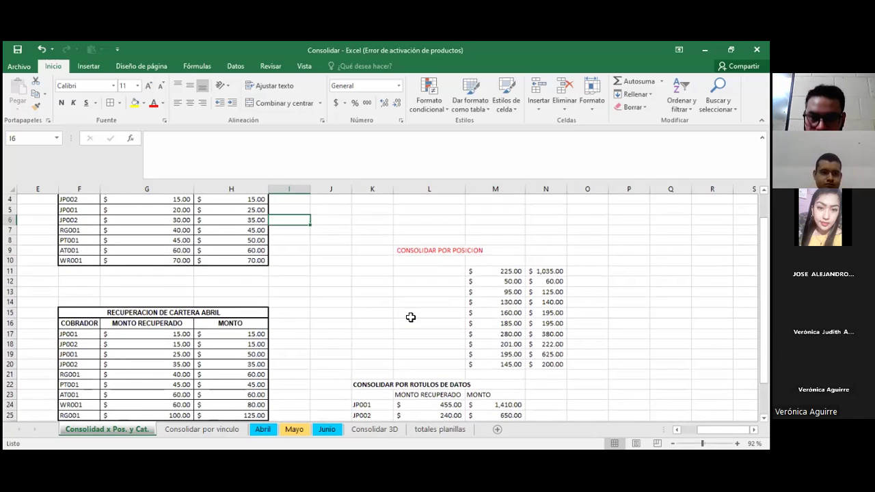